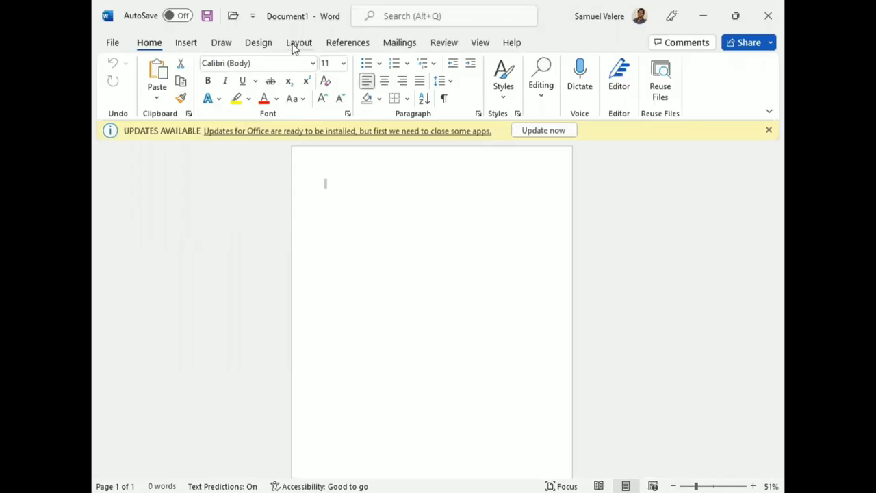
Set the paper size to A4 for the landscape page from the Layout tab.
click(294, 45)
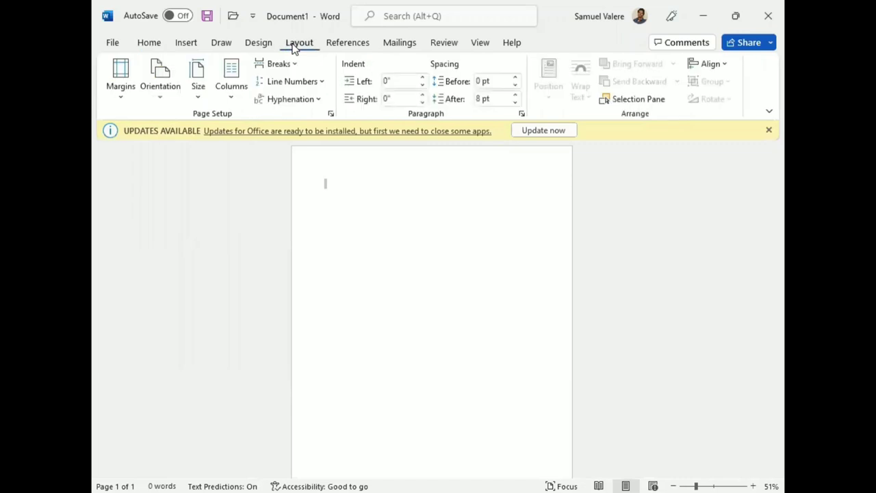
click(199, 99)
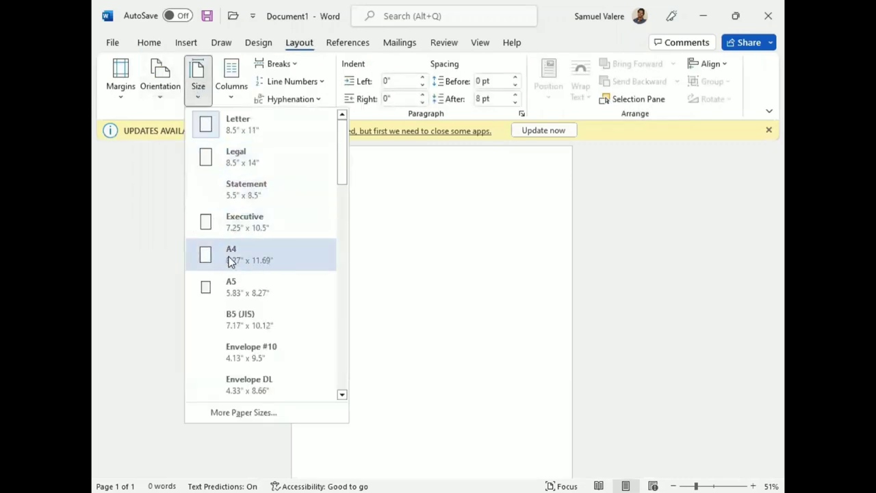
click(207, 159)
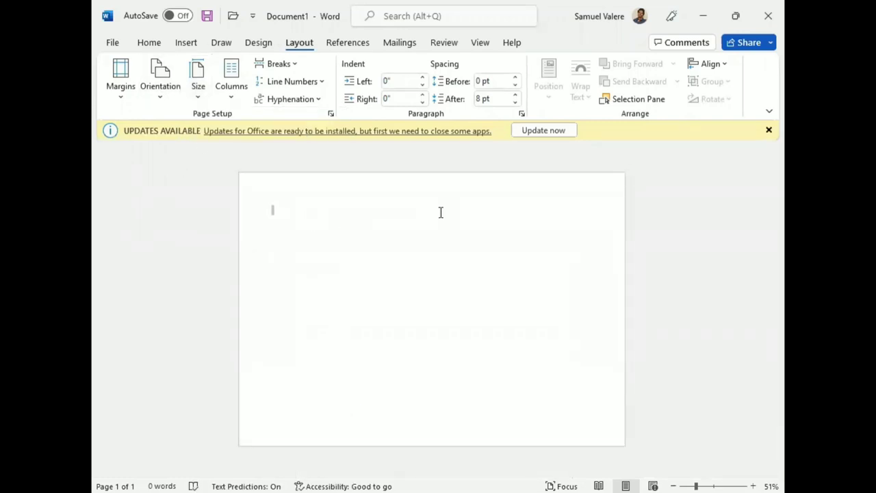
Draw a rectangle stretched to cover the entire page.
click(185, 44)
click(248, 64)
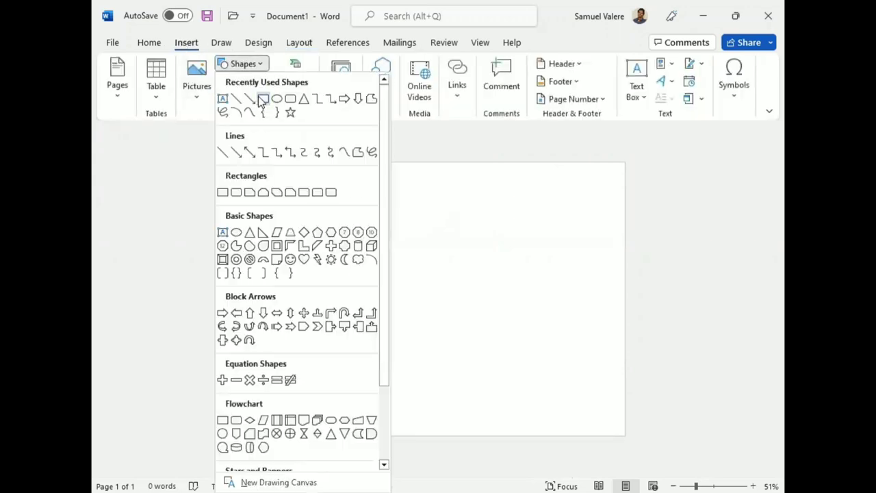
click(253, 152)
drag(242, 164, 624, 433)
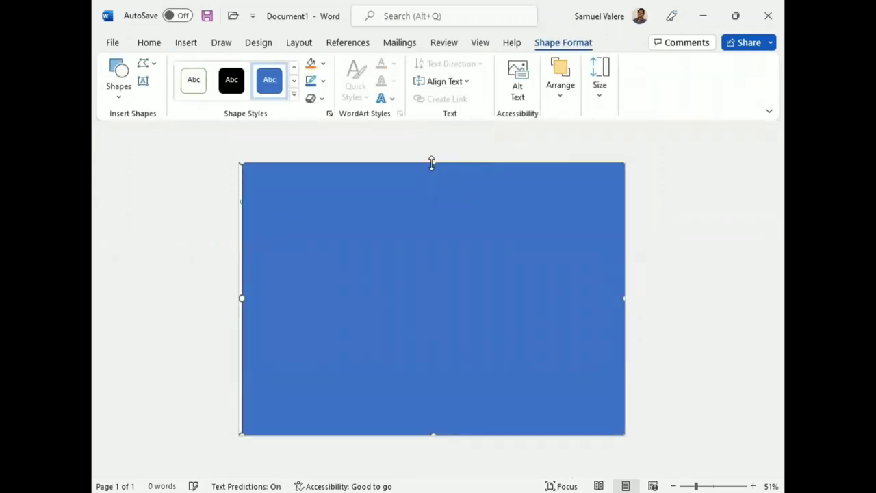
drag(241, 298, 237, 298)
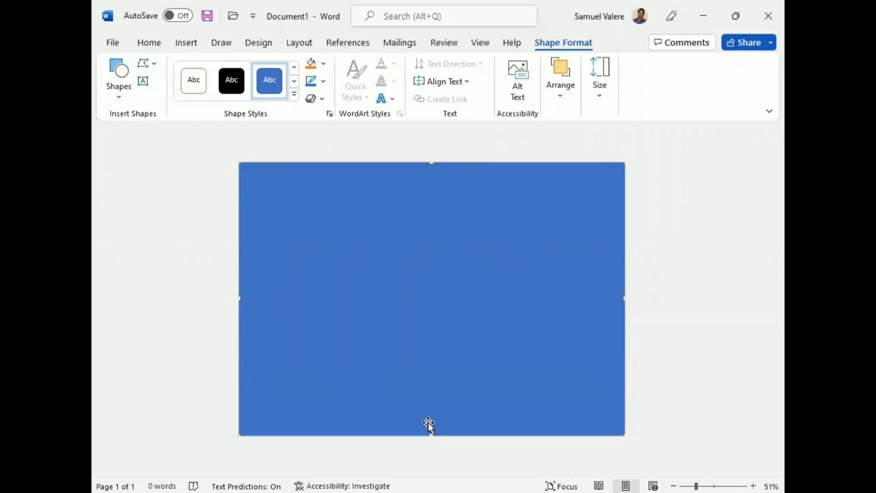
Give the rectangle a white fill and no outline.
click(323, 63)
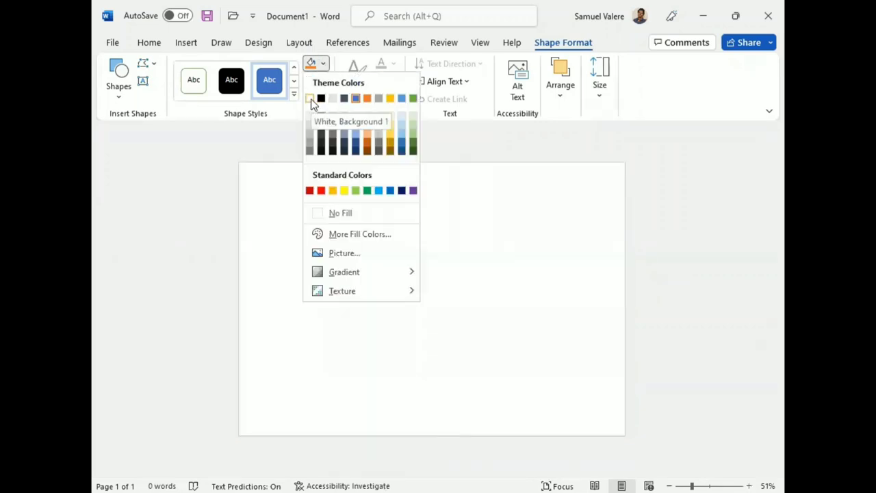
click(310, 98)
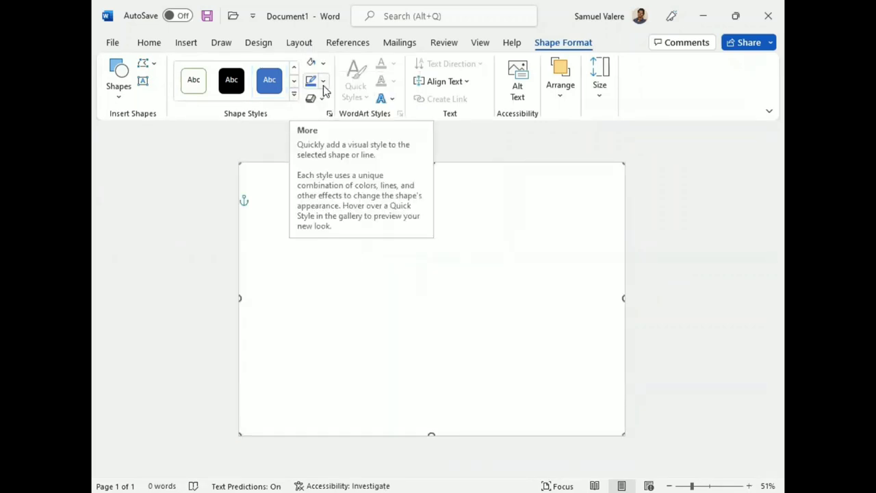
click(323, 80)
click(315, 230)
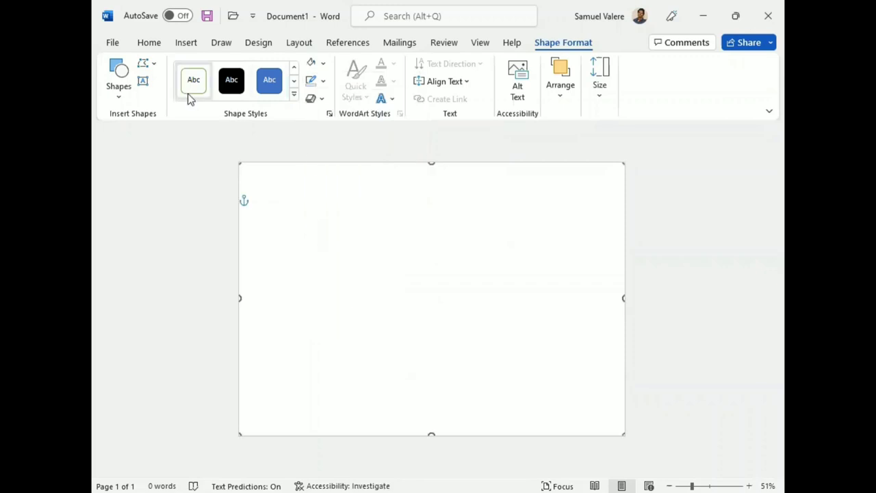
Draw a blue oval in the upper right of the page.
click(119, 89)
scroll(194, 217, down, 1)
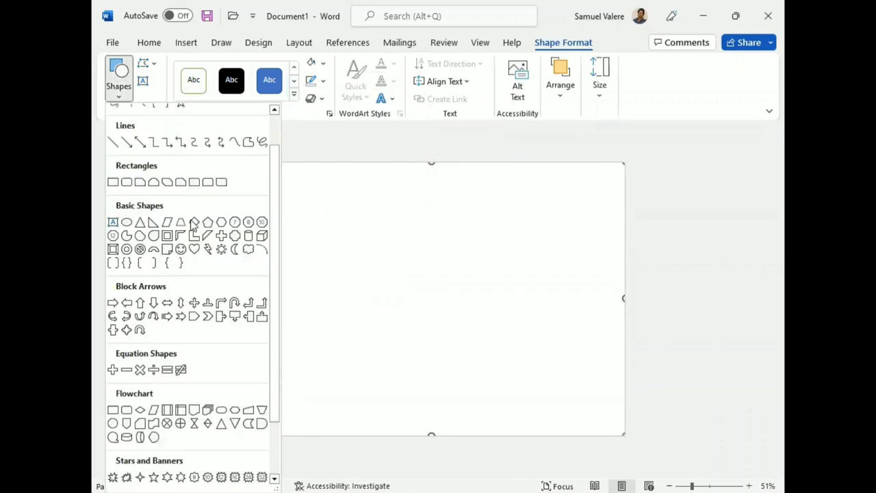
scroll(157, 305, down, 2)
click(113, 351)
drag(452, 190, 534, 286)
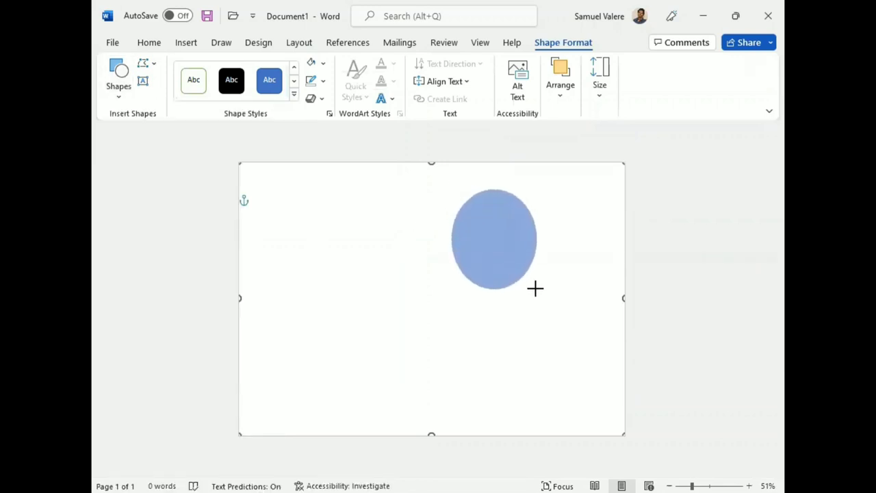
drag(533, 285, 536, 288)
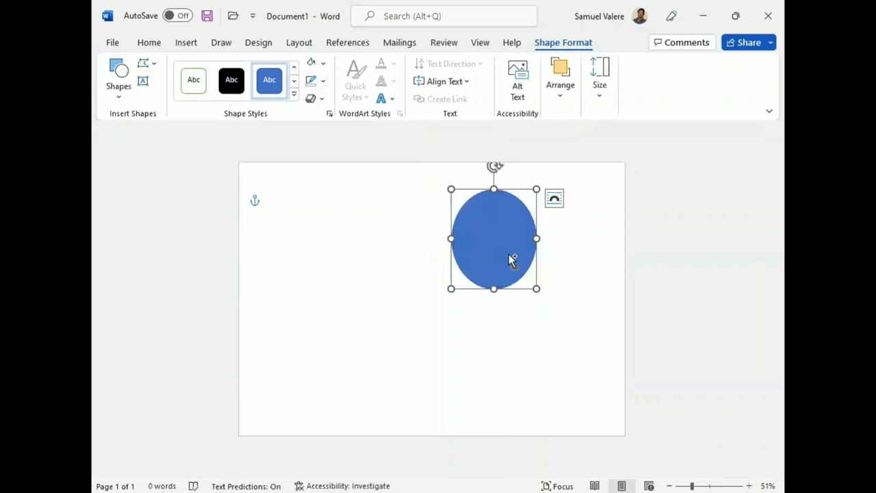
Copy the oval; enlarge one past the top-right corner, move the other below the bottom edge.
drag(511, 260, 363, 320)
mouse_move(501, 252)
mouse_down()
mouse_move(609, 218)
mouse_move(607, 200)
mouse_up()
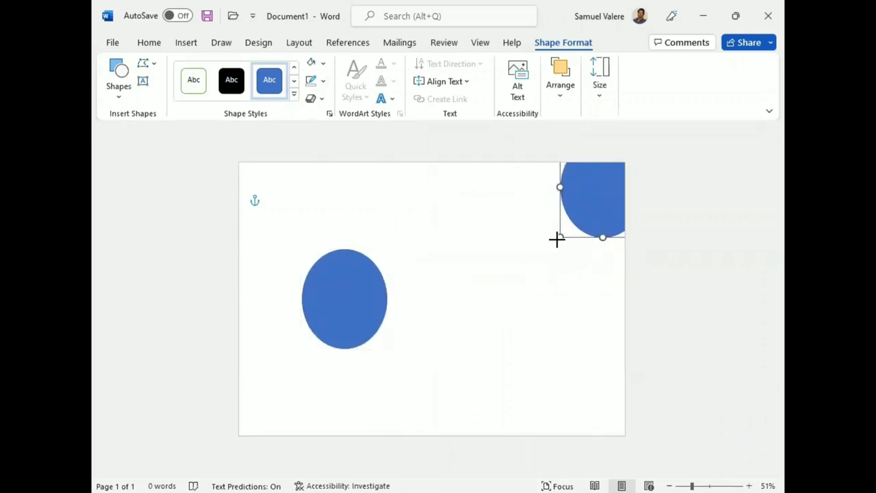
drag(558, 238, 550, 248)
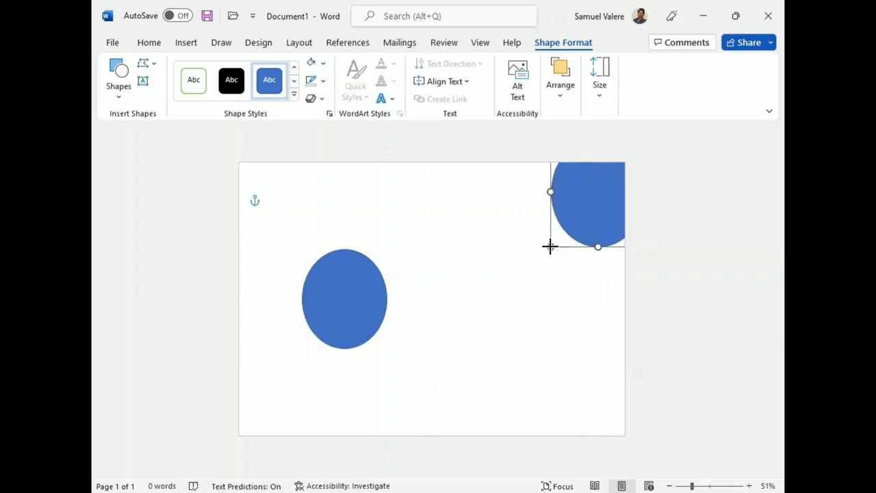
click(352, 303)
mouse_move(376, 333)
mouse_down()
mouse_move(364, 434)
mouse_move(373, 443)
mouse_up()
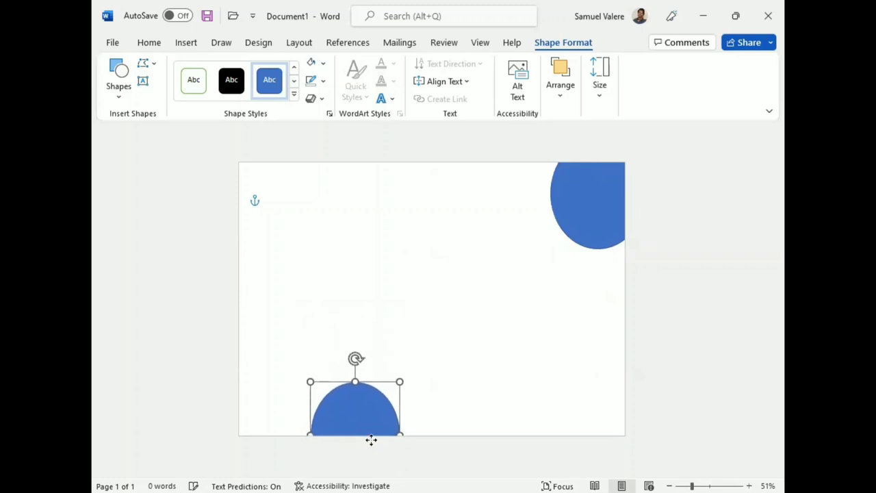
click(591, 205)
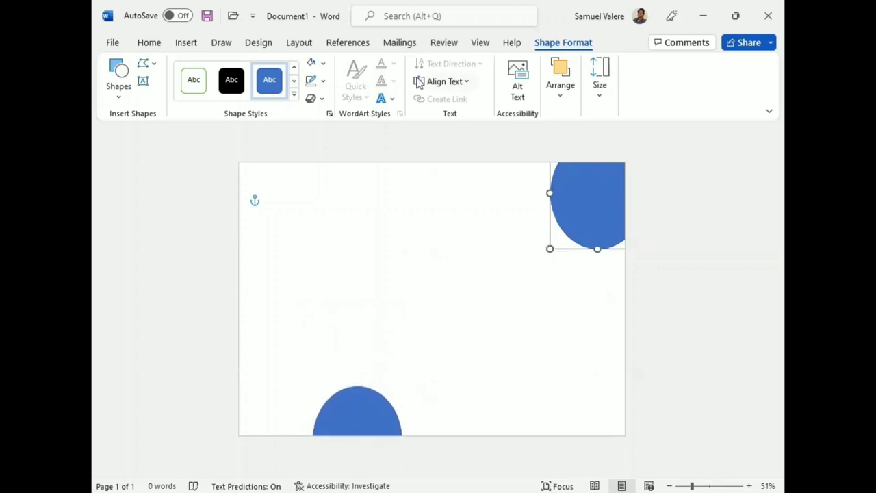
click(323, 81)
Remove the top-right oval's outline and give it a two-stop gradient ending in dark blue.
click(318, 231)
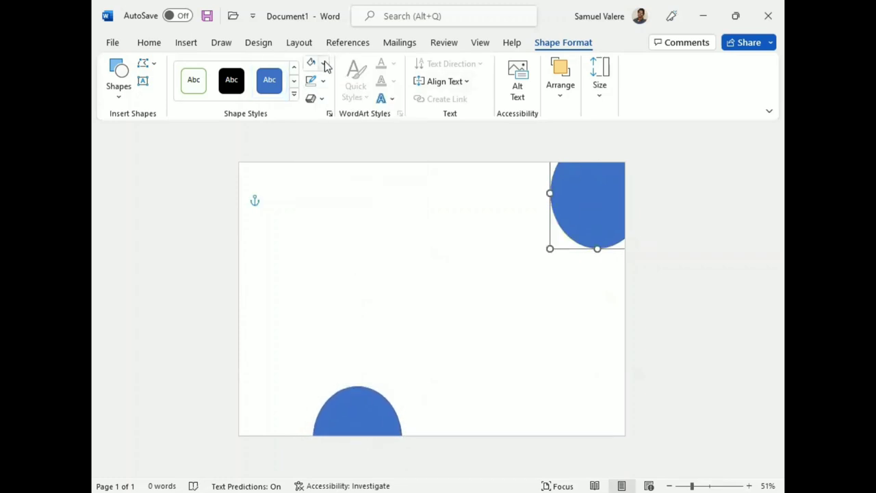
click(324, 63)
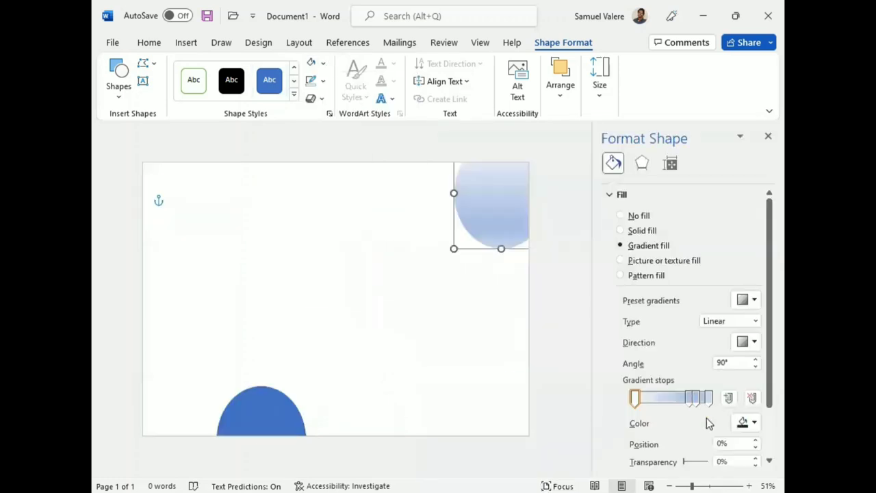
click(696, 398)
click(751, 398)
click(751, 397)
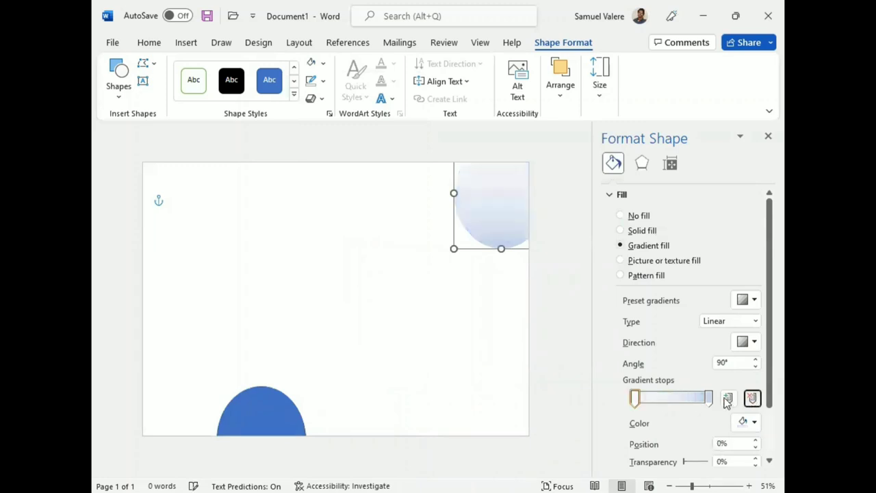
click(709, 400)
click(749, 421)
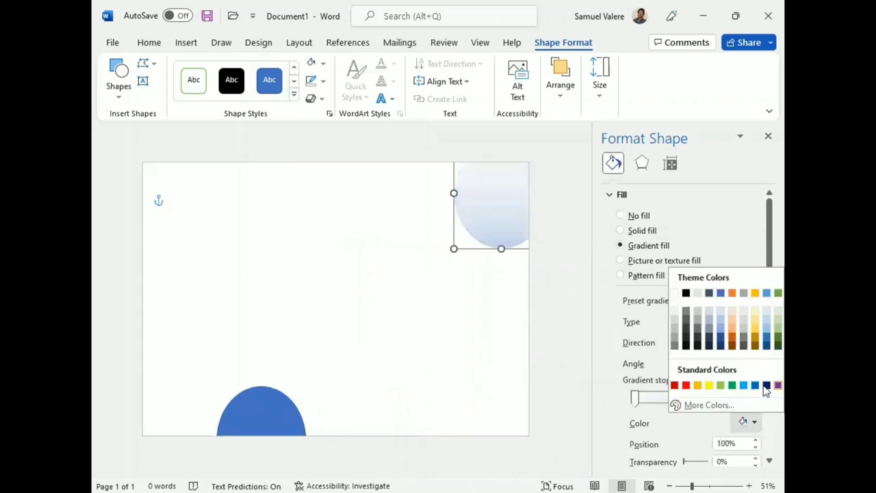
click(766, 384)
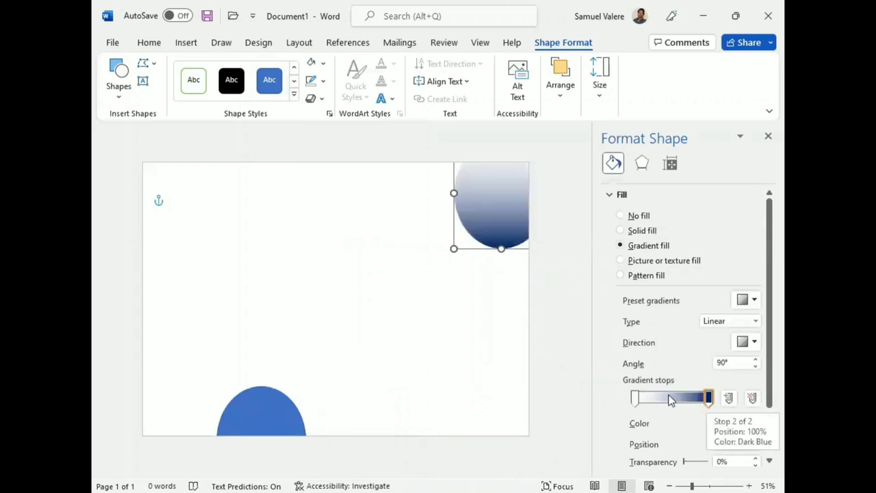
Set the gradient's starting stop to a custom purple colour.
click(635, 397)
click(753, 422)
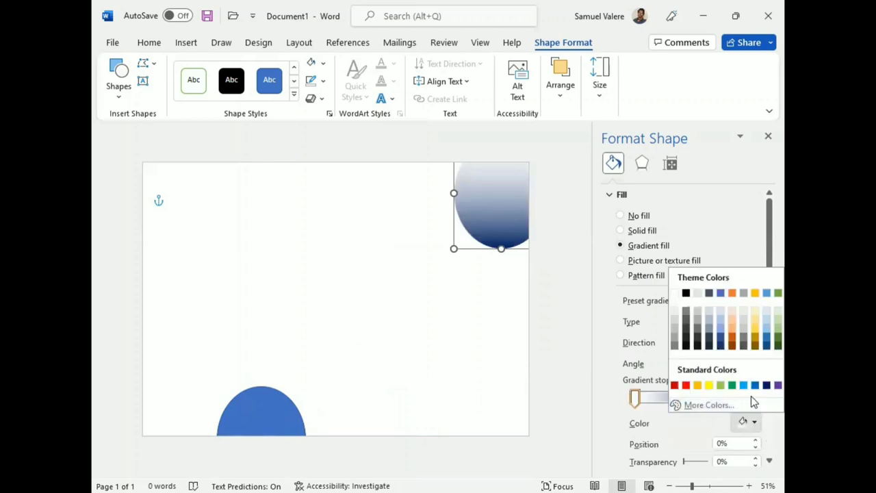
click(707, 404)
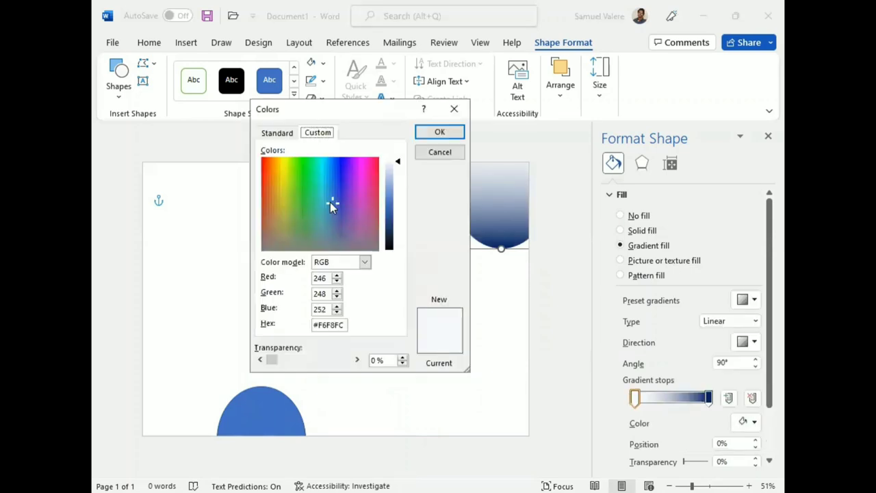
mouse_move(330, 201)
mouse_down()
mouse_move(354, 170)
mouse_move(397, 182)
mouse_move(395, 220)
mouse_up()
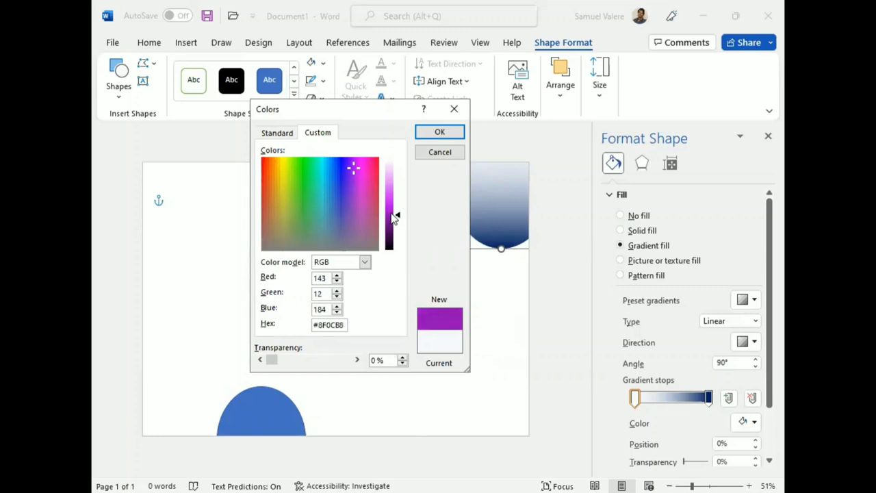
click(445, 133)
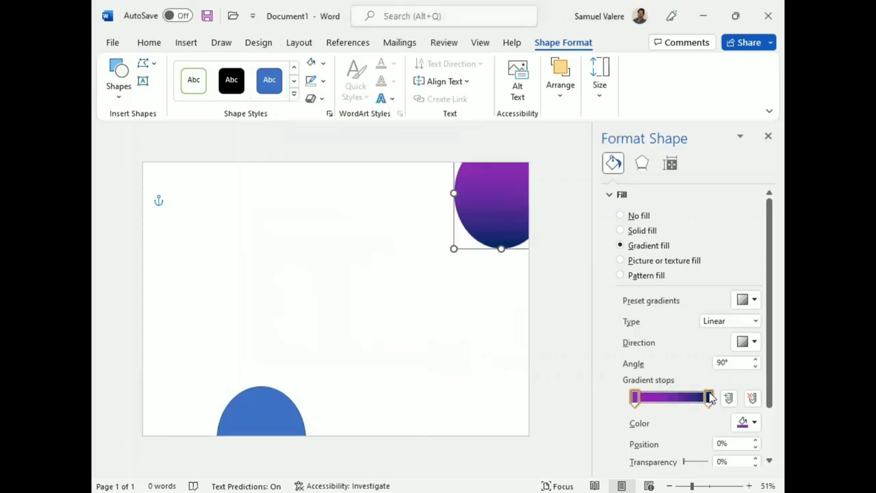
Angle the gradient at 135° and rearrange the stops so dark blue leads into purple.
click(755, 342)
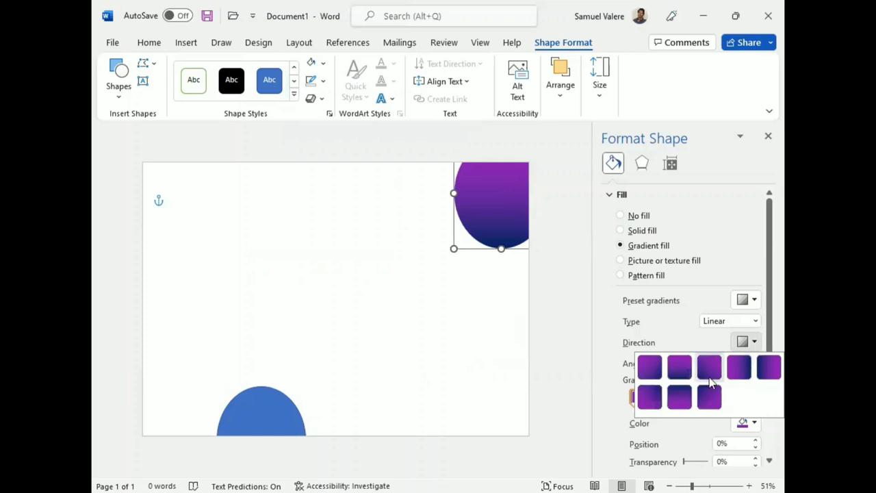
click(679, 380)
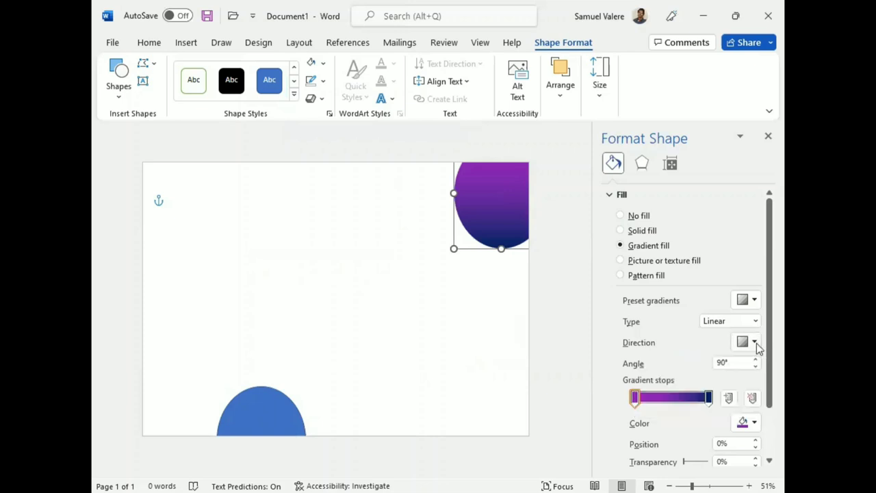
click(755, 344)
click(711, 369)
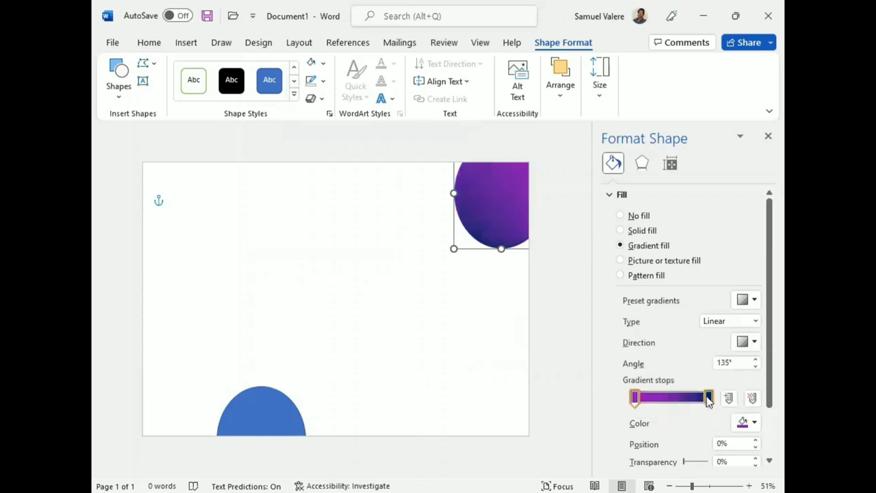
drag(708, 400, 703, 401)
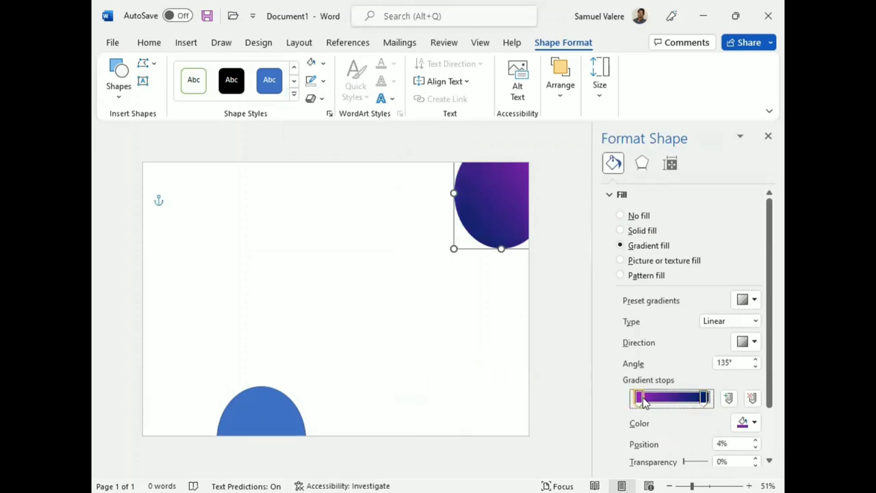
mouse_move(637, 401)
mouse_down()
mouse_move(685, 404)
mouse_move(619, 403)
mouse_up()
drag(679, 401, 701, 404)
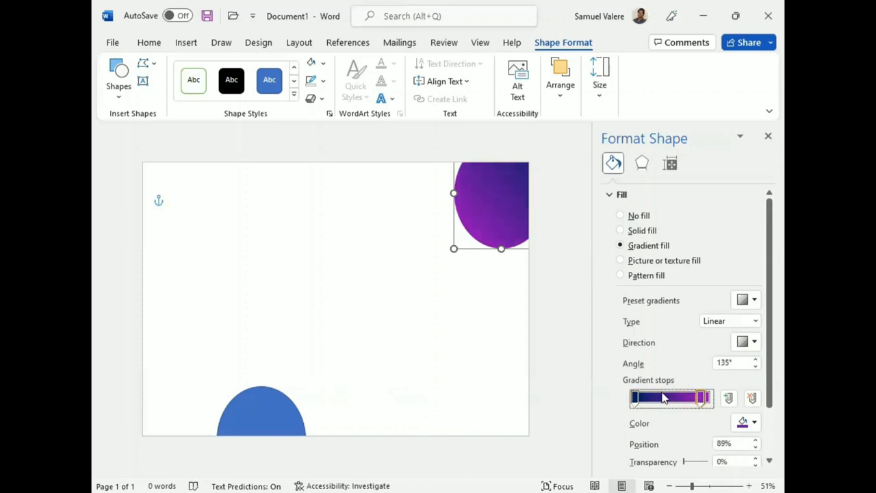
Give the bottom half-circle a purple-to-dark-blue gradient, with the dark blue stop at 67%.
click(277, 418)
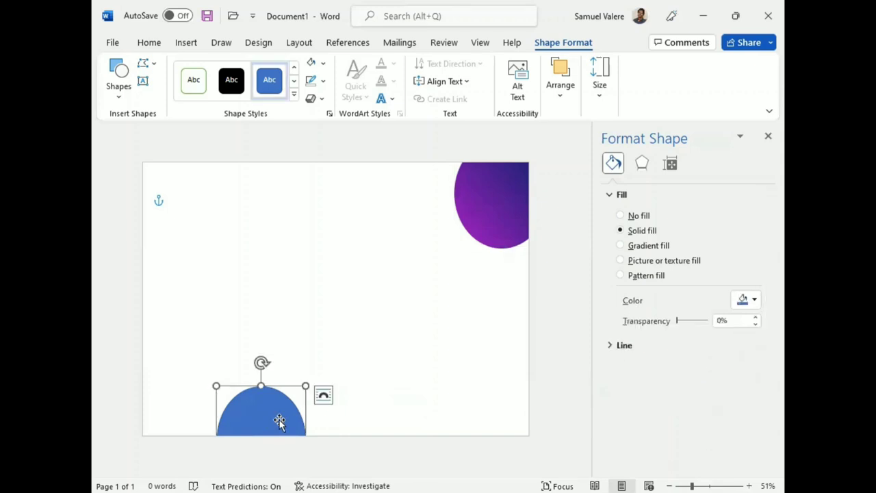
click(621, 247)
mouse_move(636, 401)
mouse_down()
mouse_move(678, 403)
mouse_move(626, 403)
mouse_up()
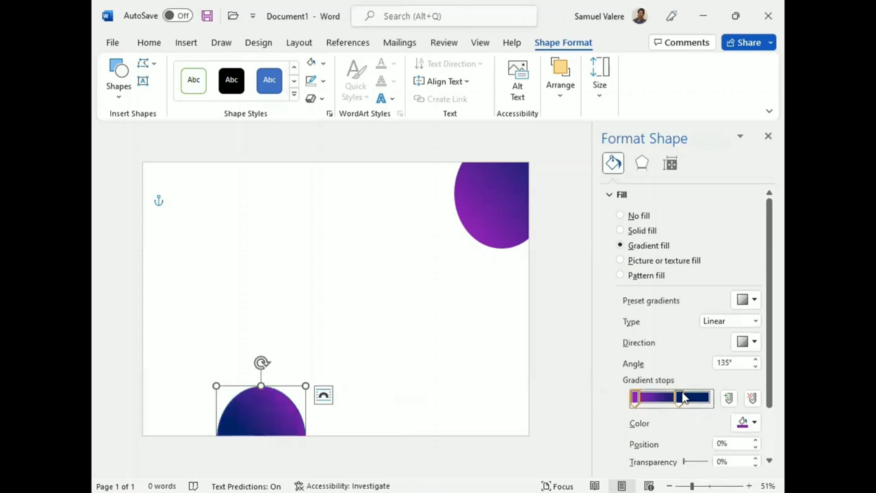
drag(678, 401, 707, 403)
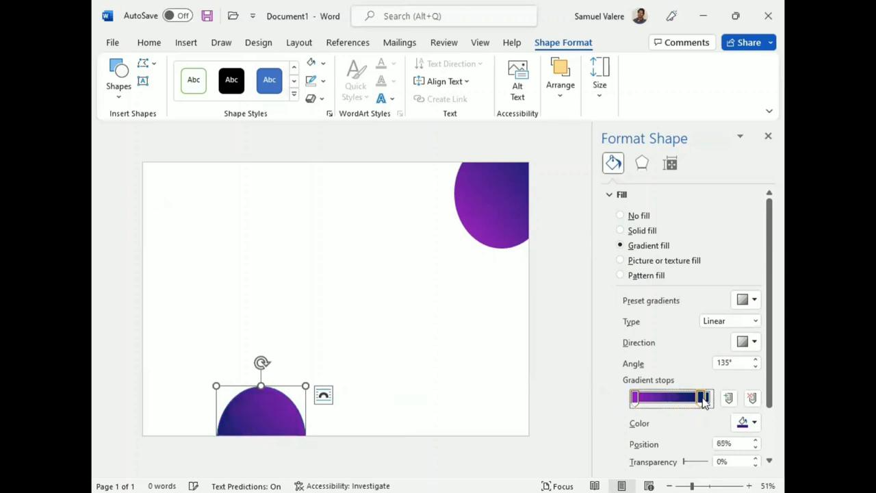
click(636, 401)
drag(637, 401, 647, 403)
drag(710, 402, 635, 403)
Run the bottom gradient top to bottom at 90° and fine-tune the middle stop.
click(754, 343)
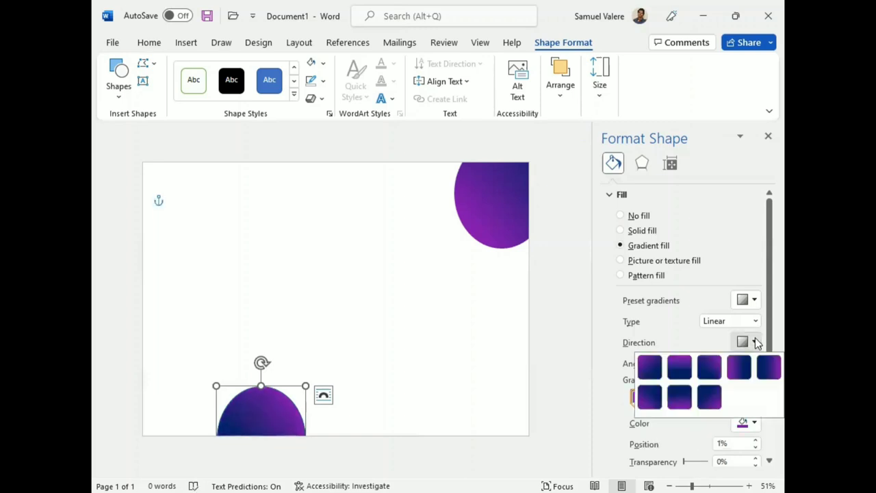
click(678, 368)
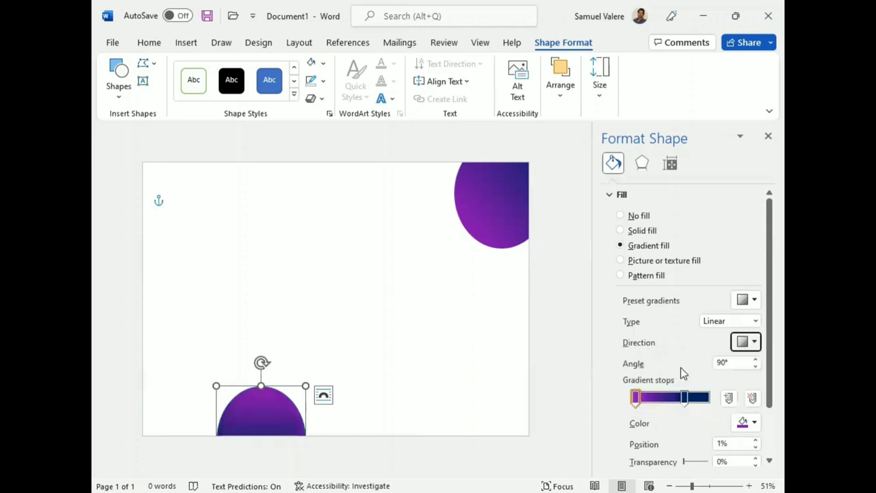
drag(686, 403, 688, 404)
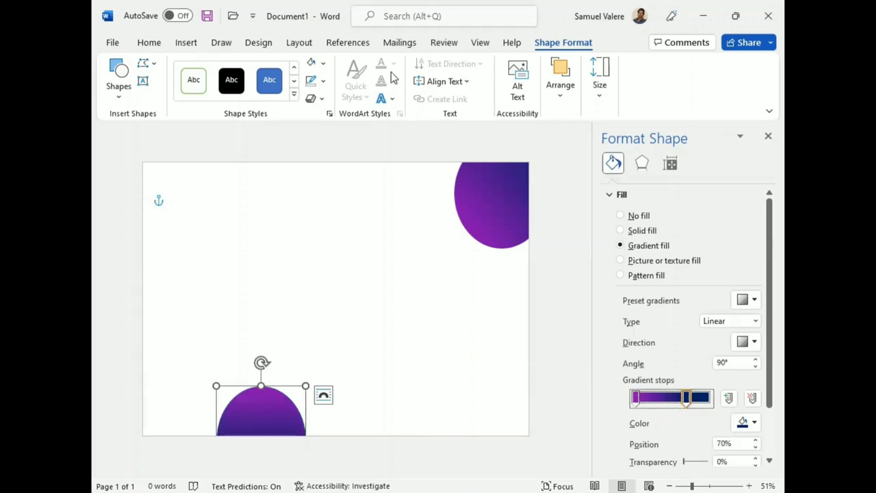
click(322, 80)
click(316, 269)
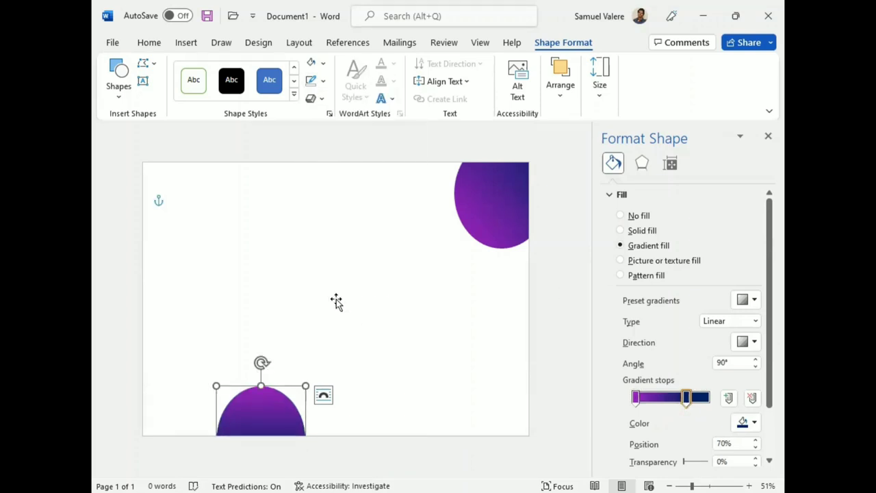
click(325, 307)
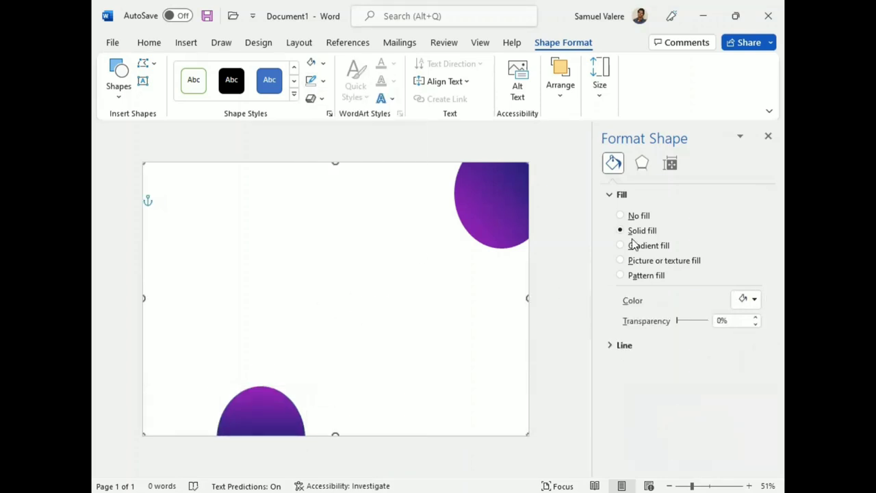
Draw a rectangle across most of the page, centred inside the white margin.
click(767, 136)
click(121, 94)
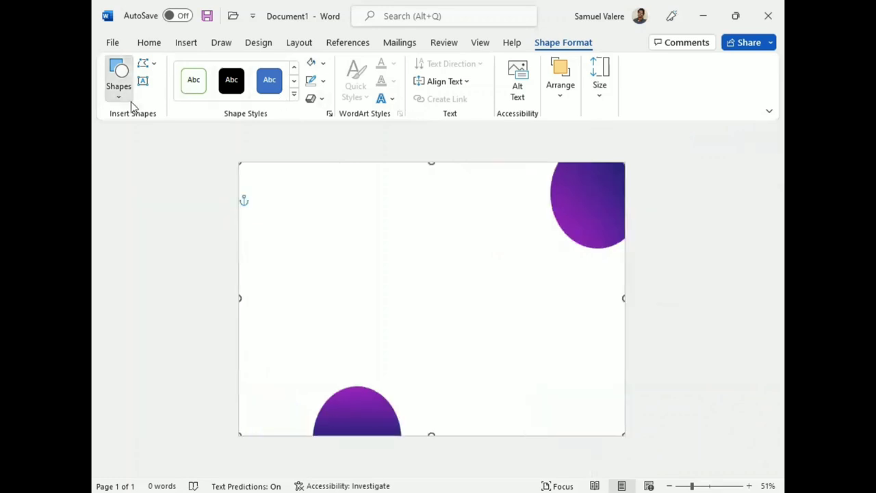
click(111, 221)
mouse_move(274, 179)
mouse_down()
mouse_move(302, 292)
mouse_move(610, 429)
mouse_up()
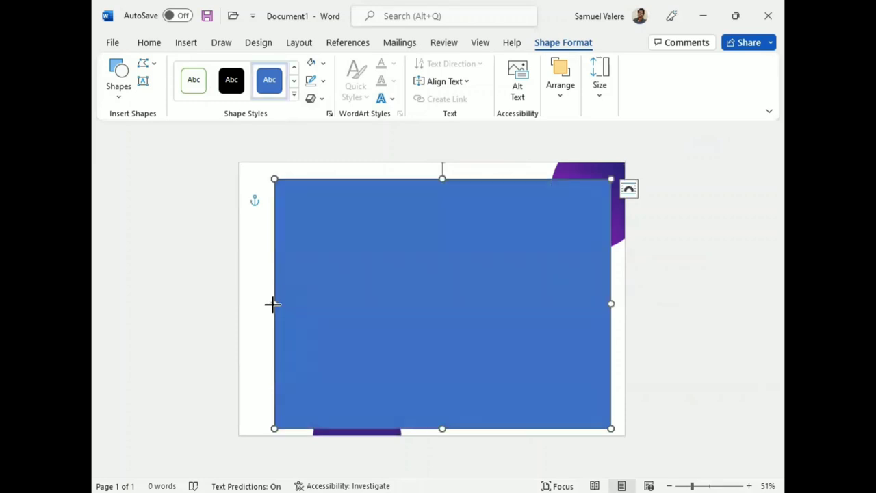
drag(272, 303, 268, 300)
drag(352, 303, 340, 298)
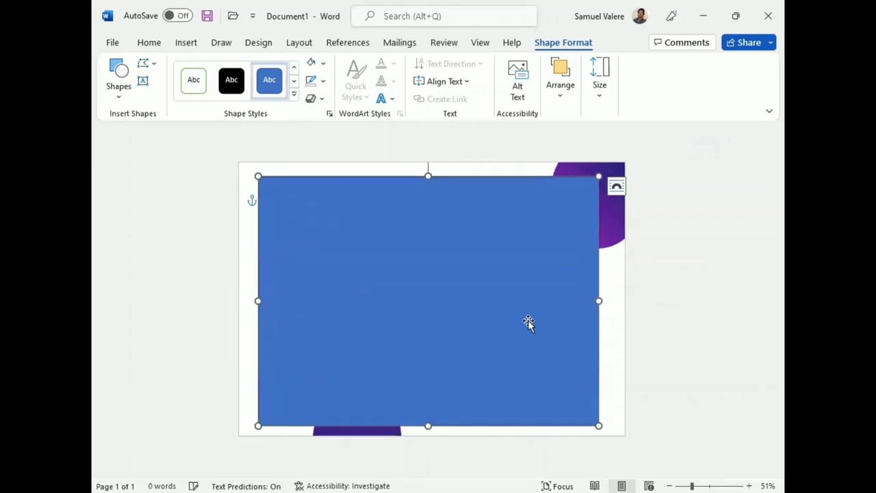
drag(600, 301, 609, 303)
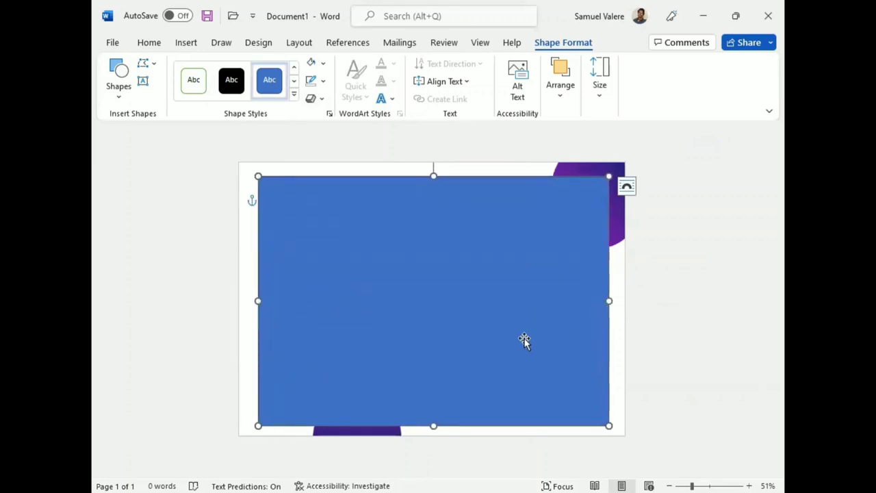
drag(442, 283, 439, 280)
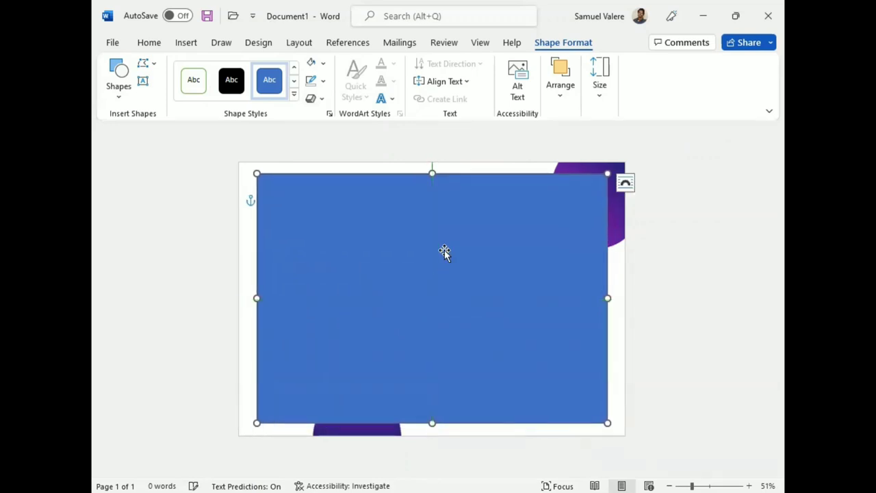
Give the rectangle no outline and a light gray fill, and send it behind the circles.
click(324, 84)
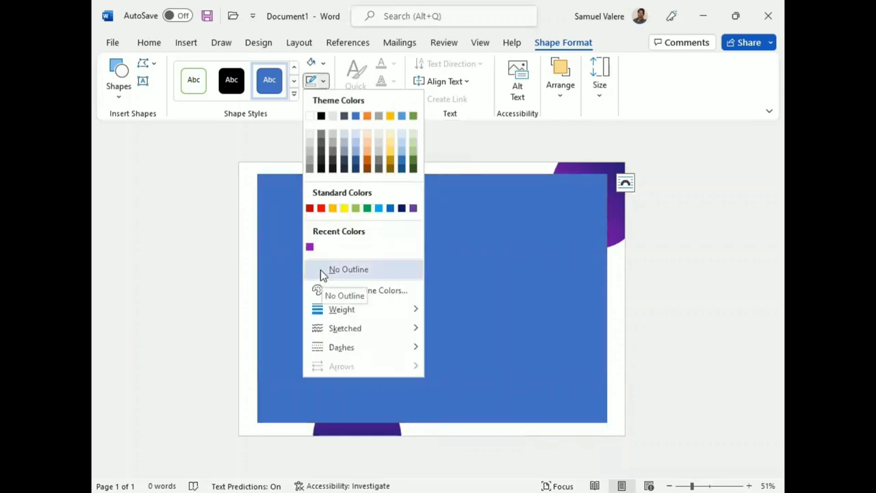
click(324, 78)
click(315, 63)
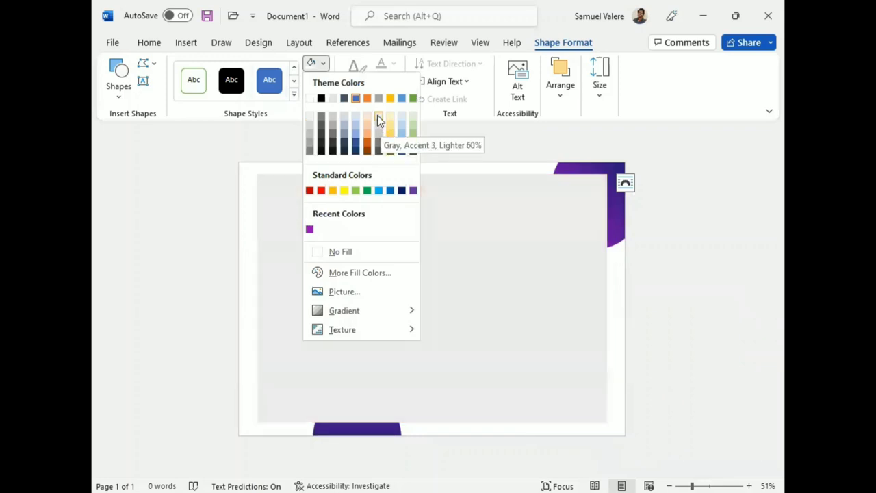
click(377, 114)
click(561, 89)
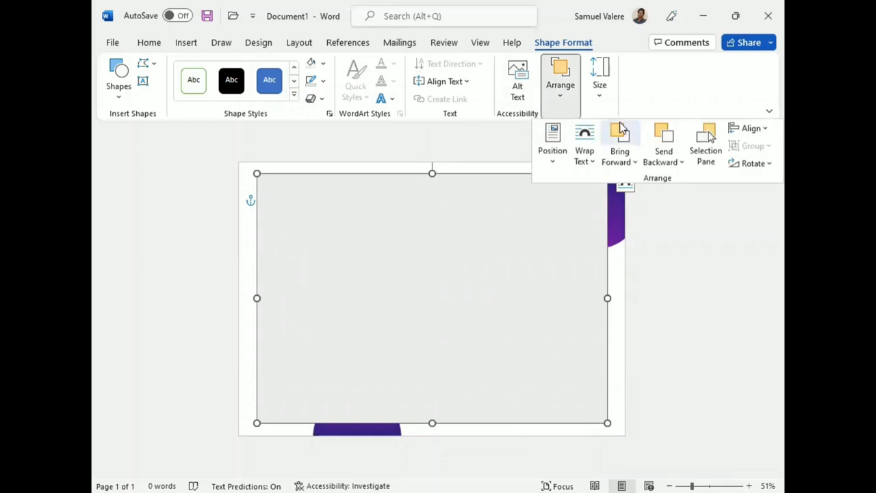
click(663, 136)
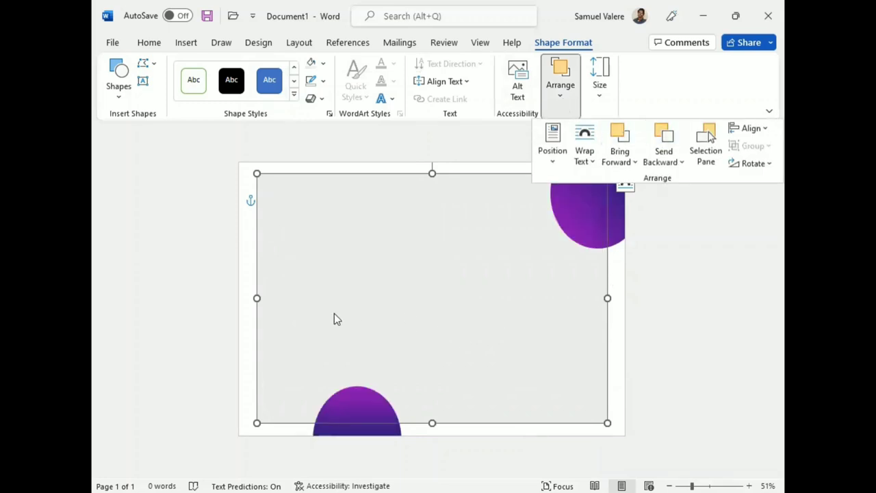
click(266, 357)
Drag the gray rectangle's top edge down slightly, then select the page-sized frame.
click(656, 340)
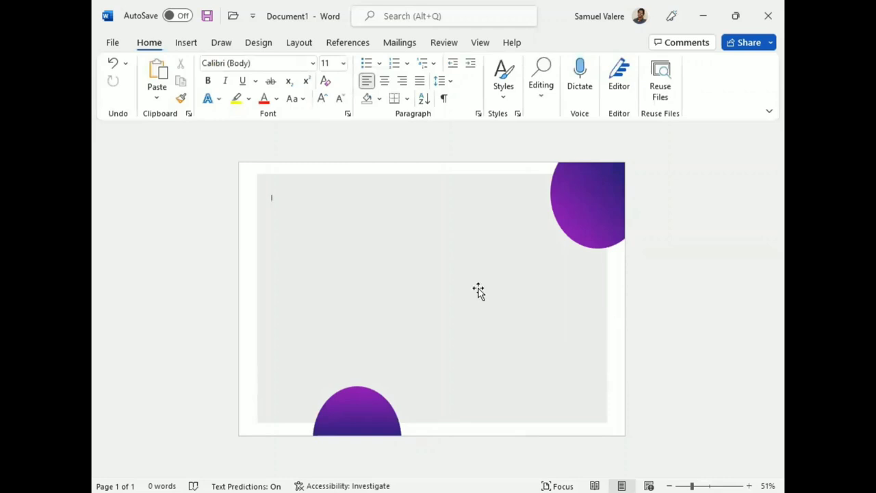
click(430, 175)
drag(431, 173, 431, 178)
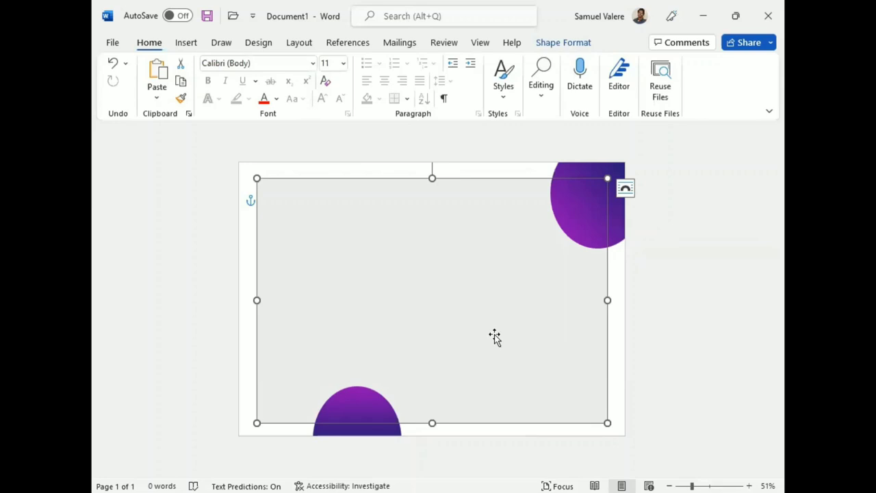
click(676, 280)
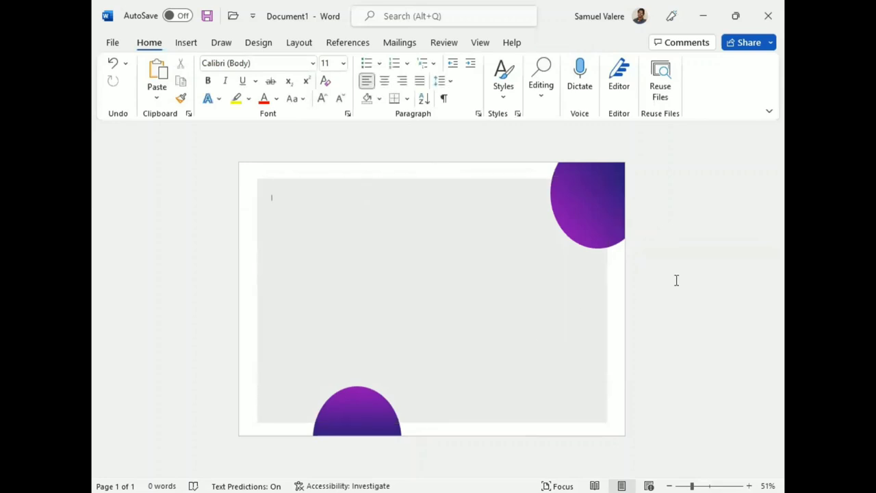
click(616, 274)
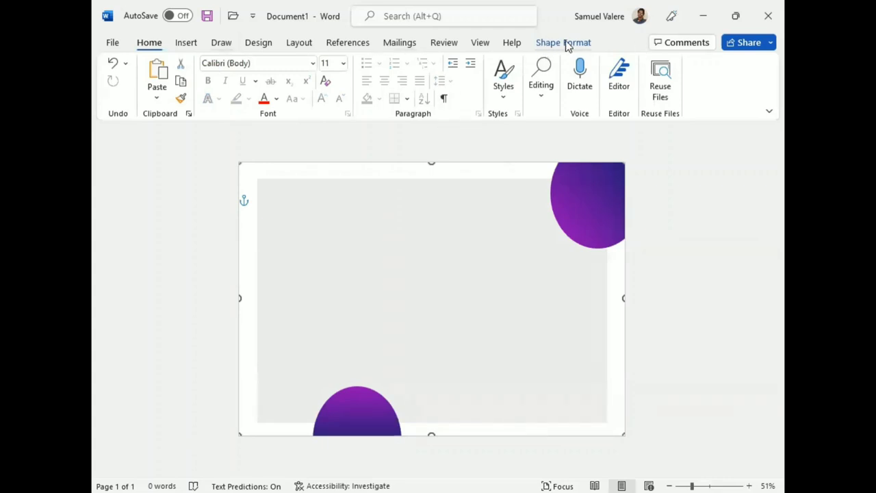
Fill the frame with a wide diagonal stripe pattern using a purple foreground colour.
click(542, 43)
click(322, 63)
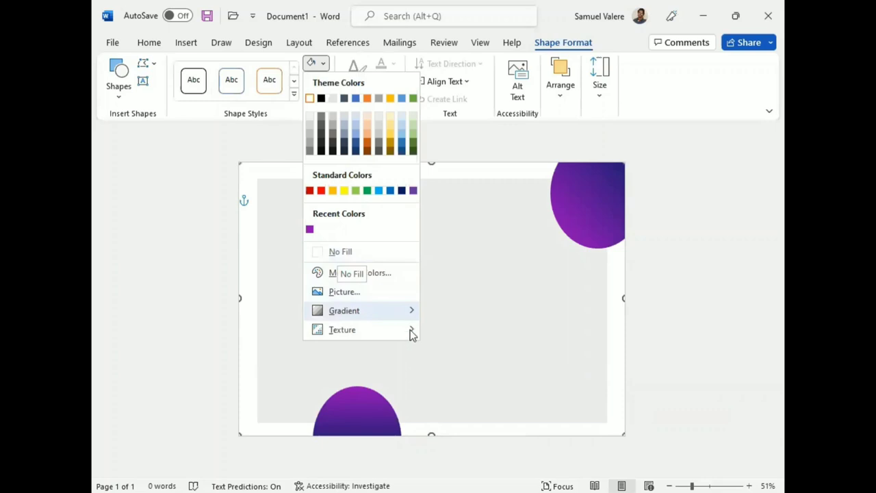
mouse_move(343, 329)
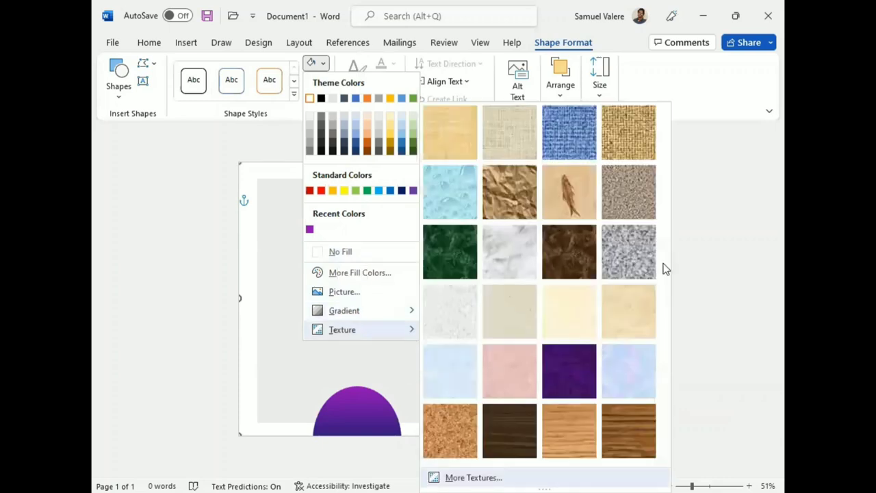
click(636, 277)
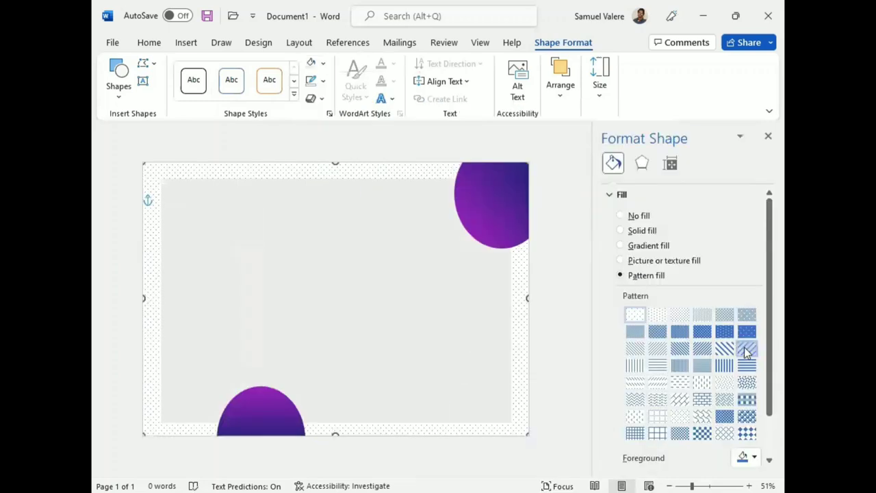
click(746, 350)
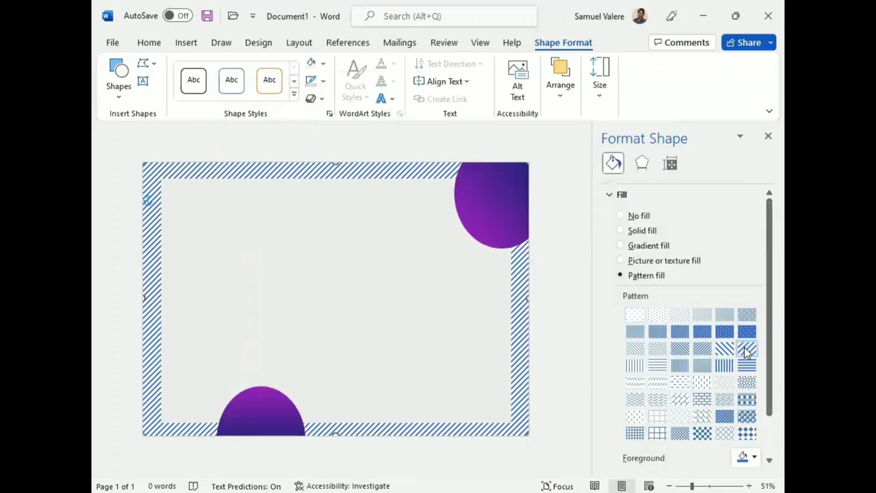
click(756, 457)
click(676, 419)
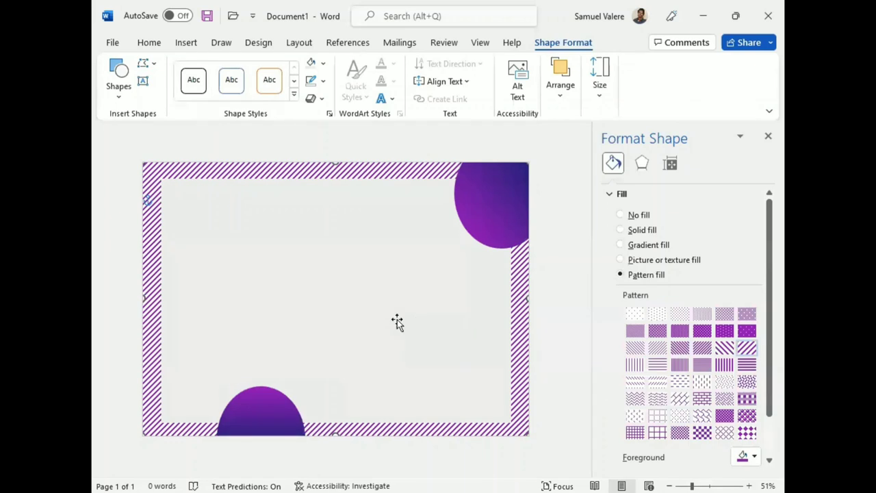
click(469, 304)
click(768, 135)
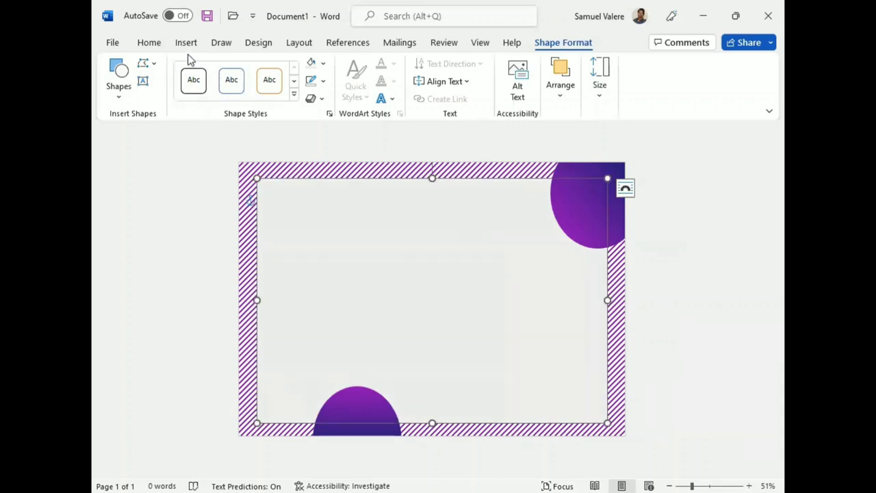
Draw a text box near the top of the page and type the title 'Certificate'.
click(144, 63)
mouse_move(290, 172)
mouse_down()
mouse_move(476, 223)
mouse_move(530, 226)
mouse_up()
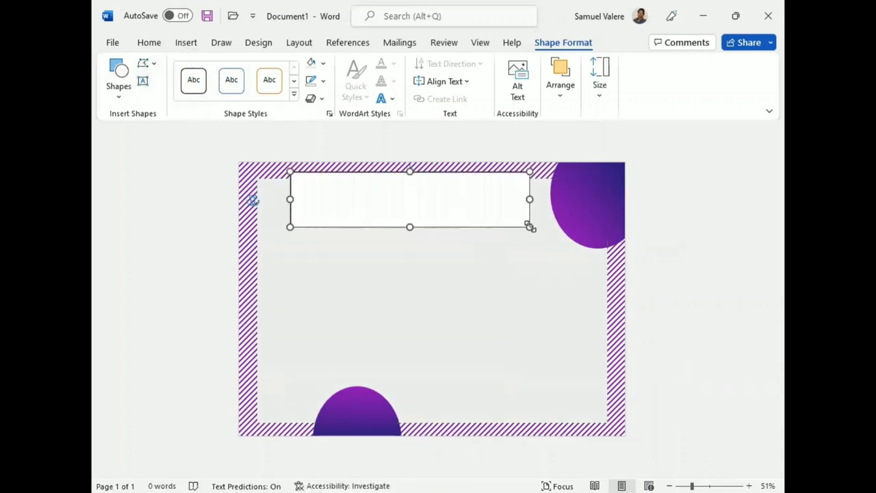
drag(433, 229, 434, 237)
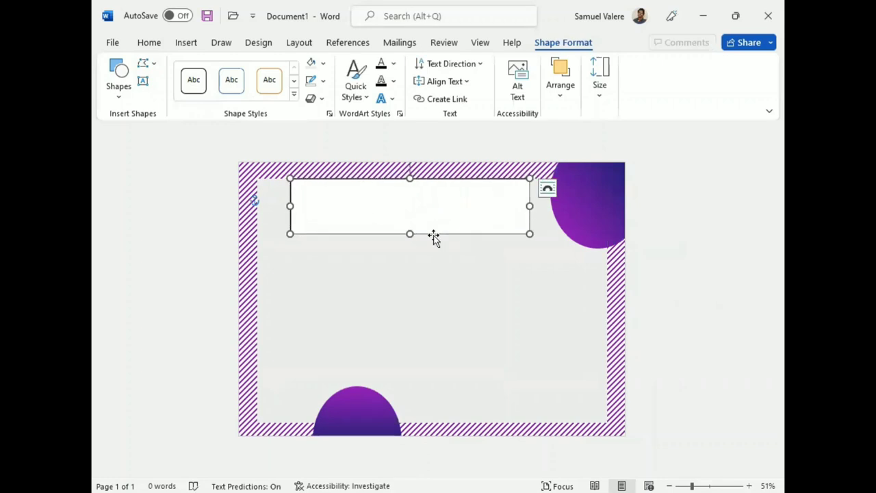
text(Certificate)
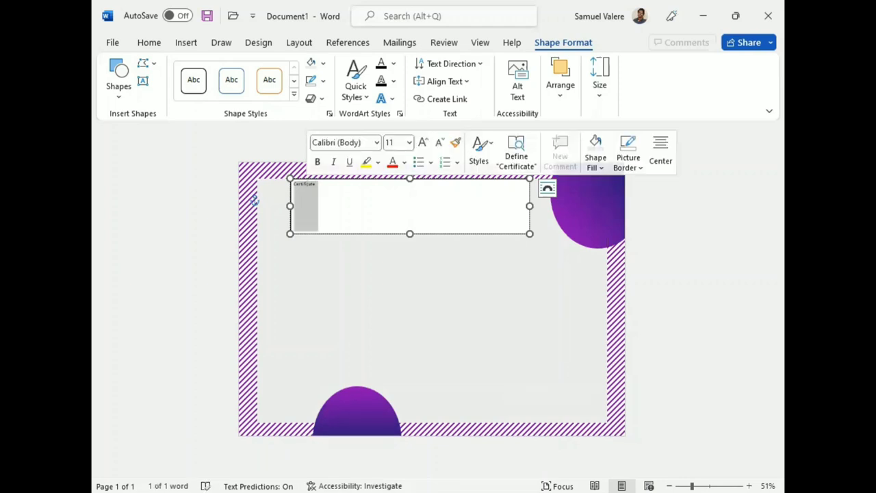
Format the title in 72 pt Baskerville Old Face, centred.
click(148, 42)
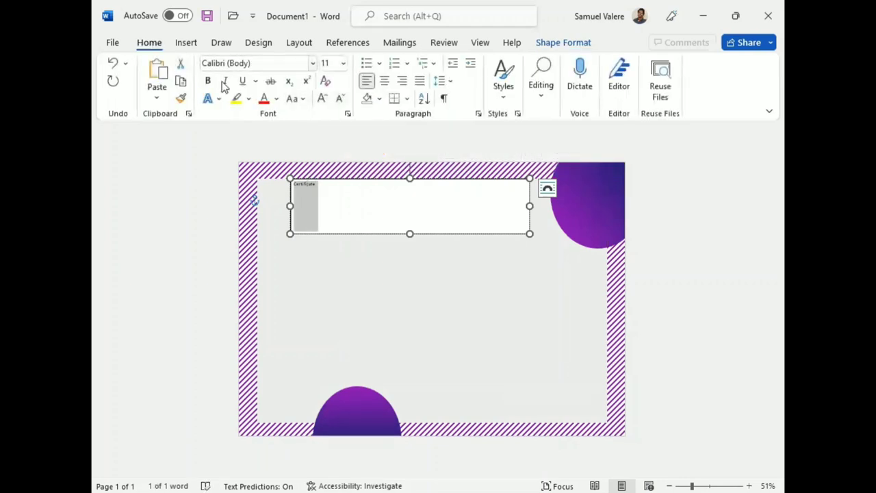
key(ctrl+shift+f)
text(Baskerville Old Face)
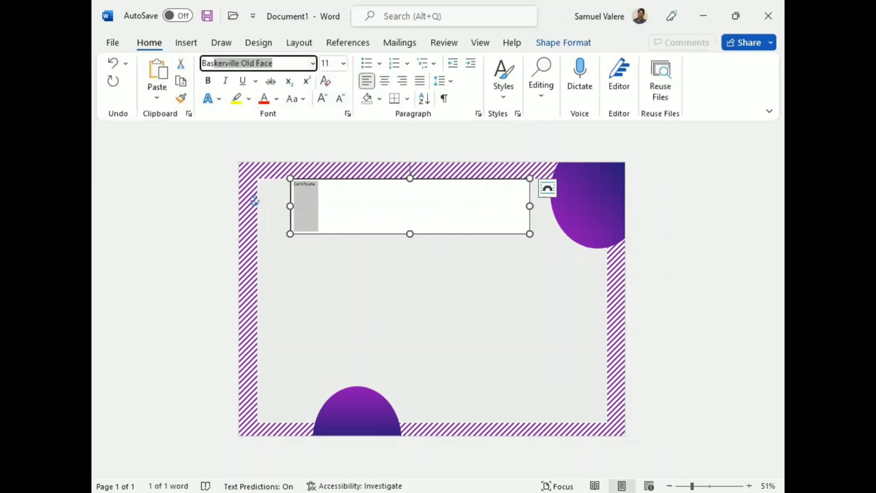
key(Return)
key(ctrl+e)
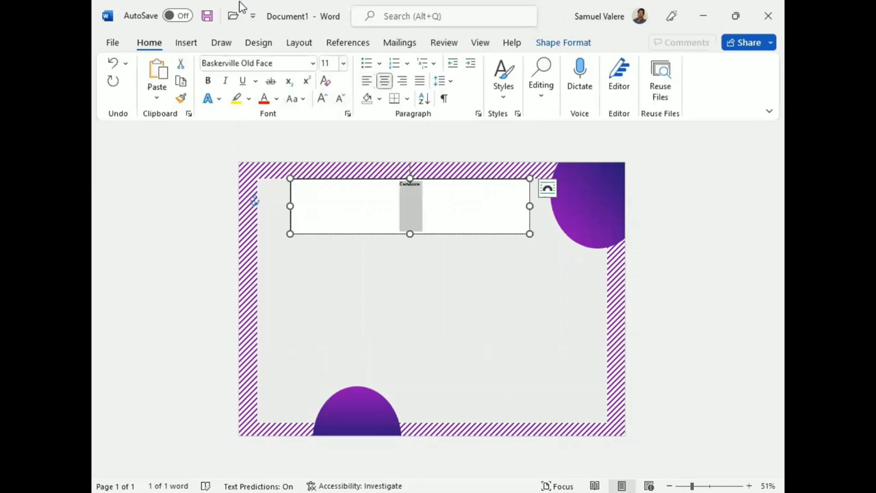
click(343, 63)
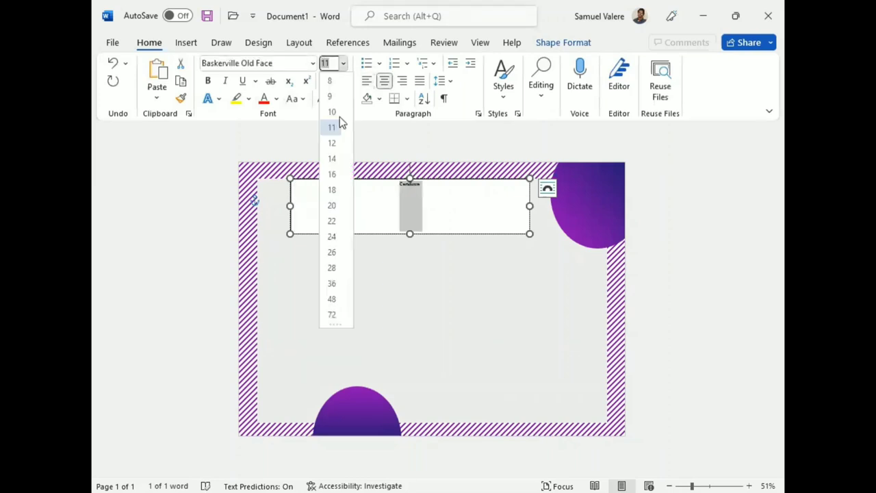
click(331, 314)
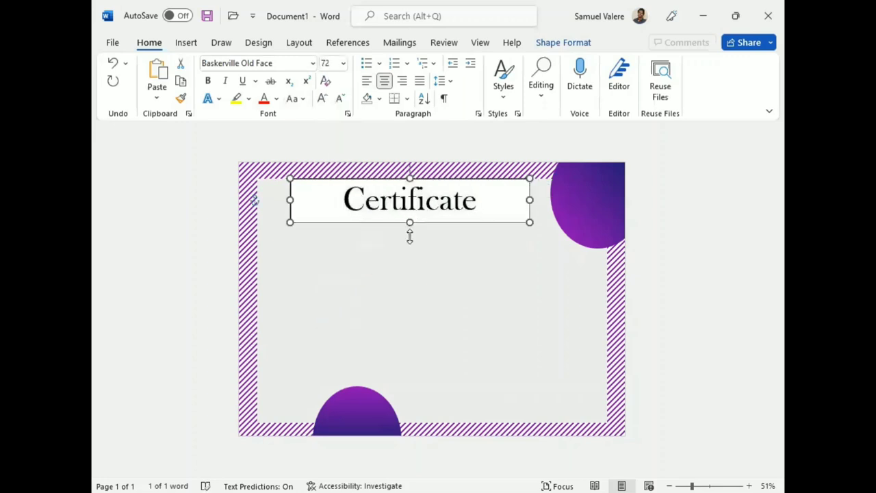
Fit the title box and line it up with the page centre.
key(shift+Left)
key(shift+Left)
key(shift+Left)
key(shift+Left)
key(shift+Left)
key(shift+Left)
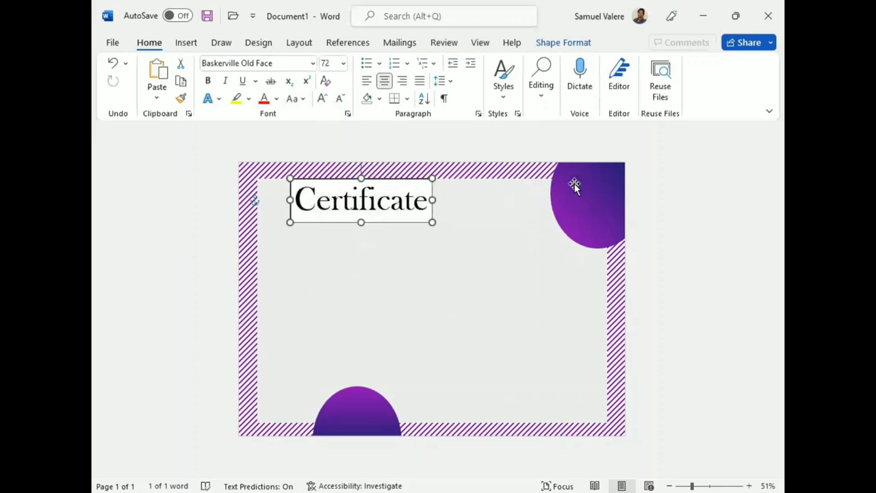
key(shift+Right)
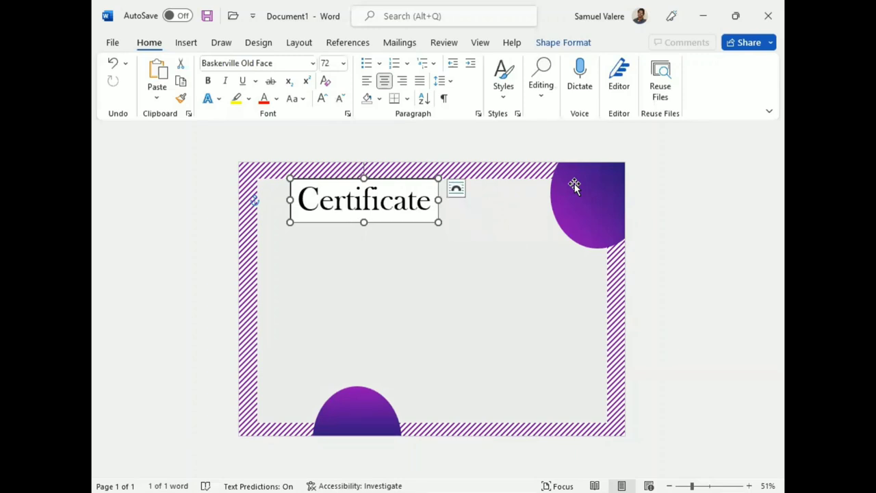
key(Right)
key(Right)
key(Right)
key(Right)
key(Right)
drag(466, 180, 473, 180)
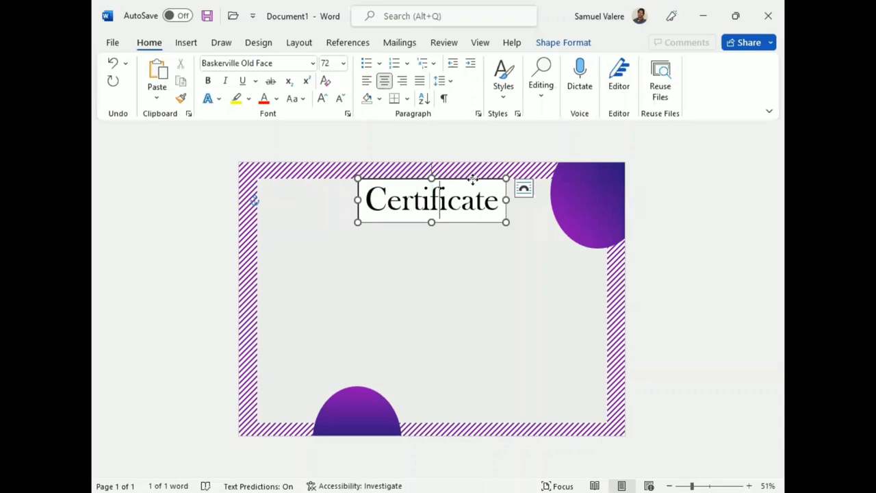
Change the title text to uppercase 'CERTIFICATE'.
double_click(438, 200)
click(466, 153)
click(465, 153)
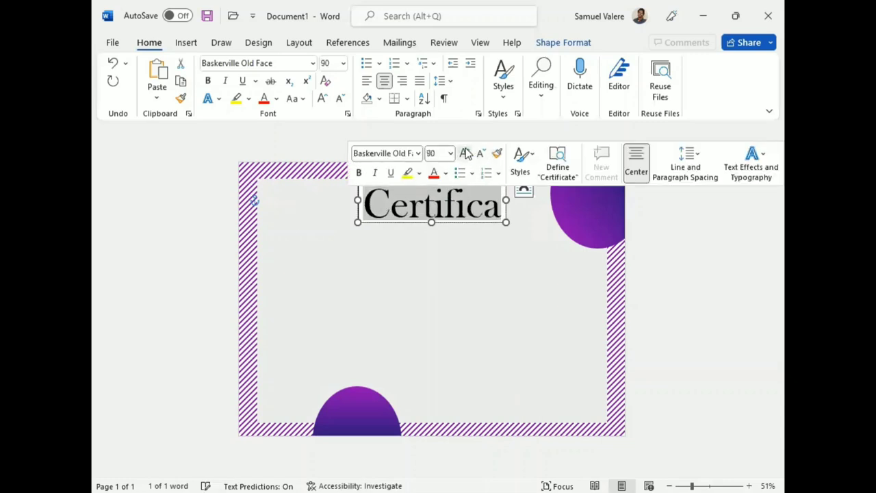
key(Escape)
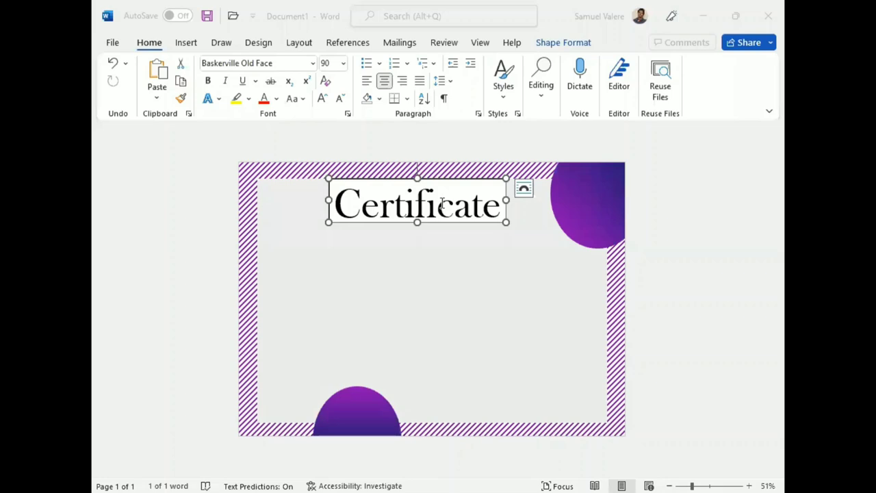
double_click(442, 203)
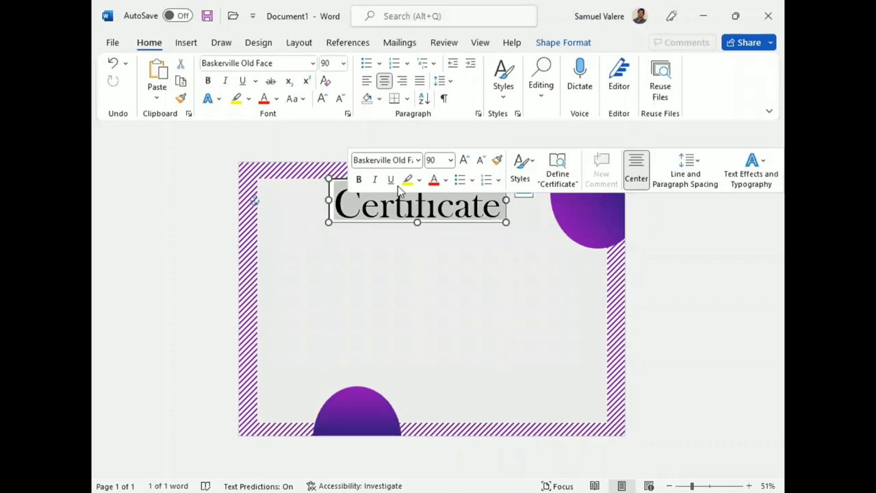
click(297, 99)
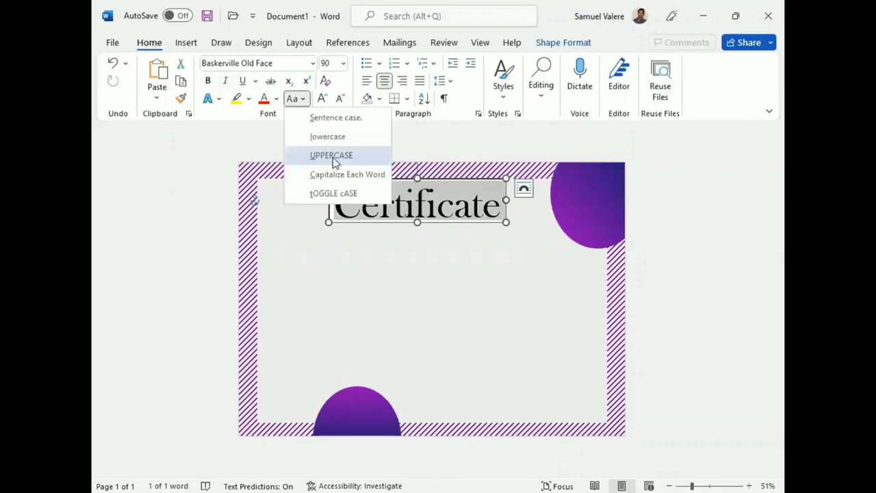
click(333, 156)
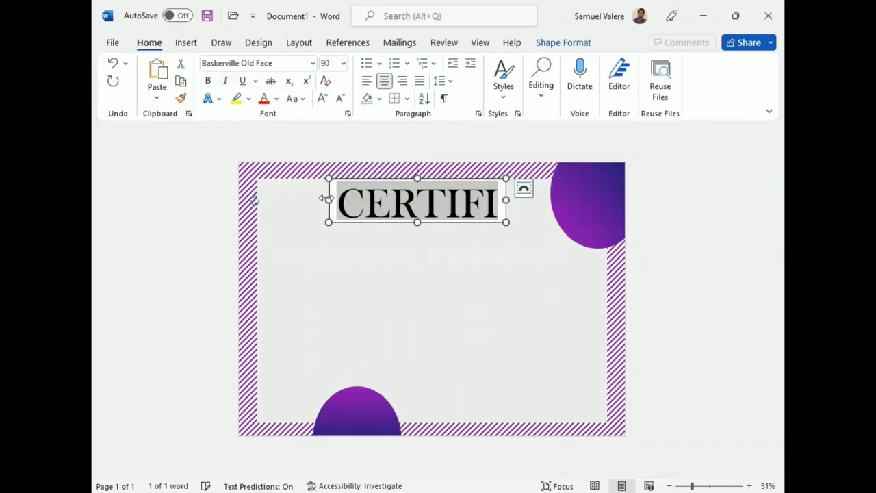
Set the title font size to 66 pt.
click(343, 63)
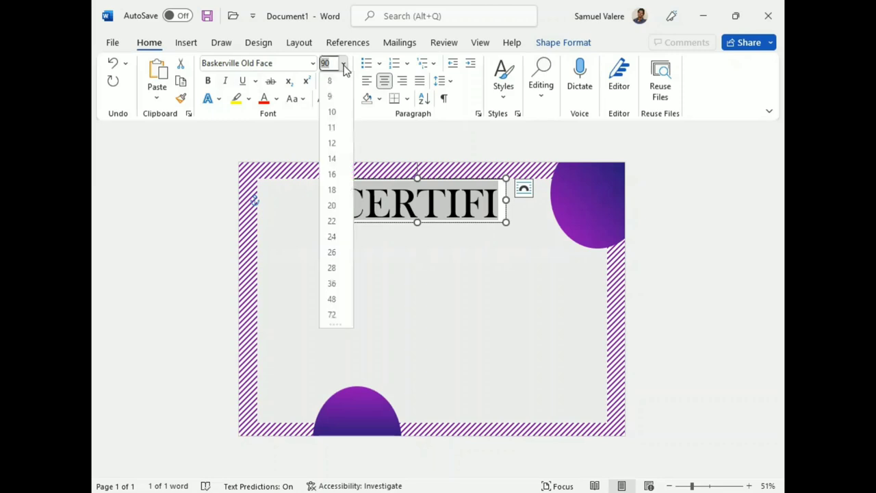
click(343, 65)
click(340, 98)
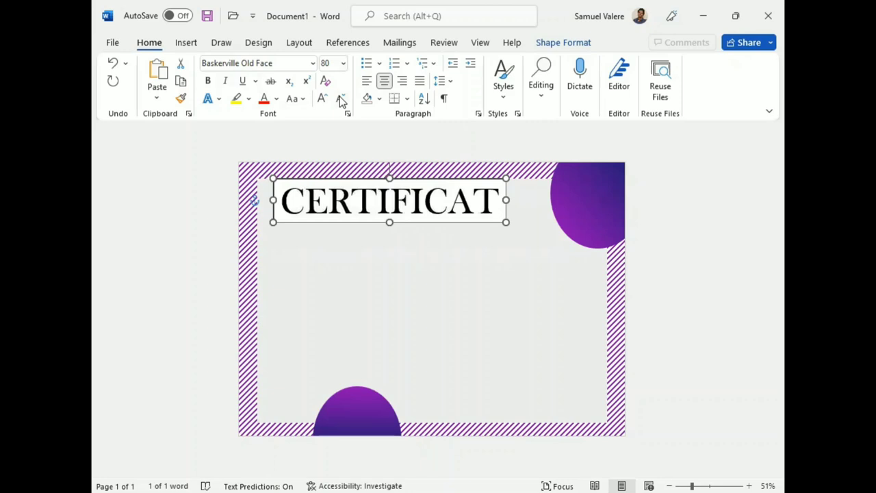
click(340, 99)
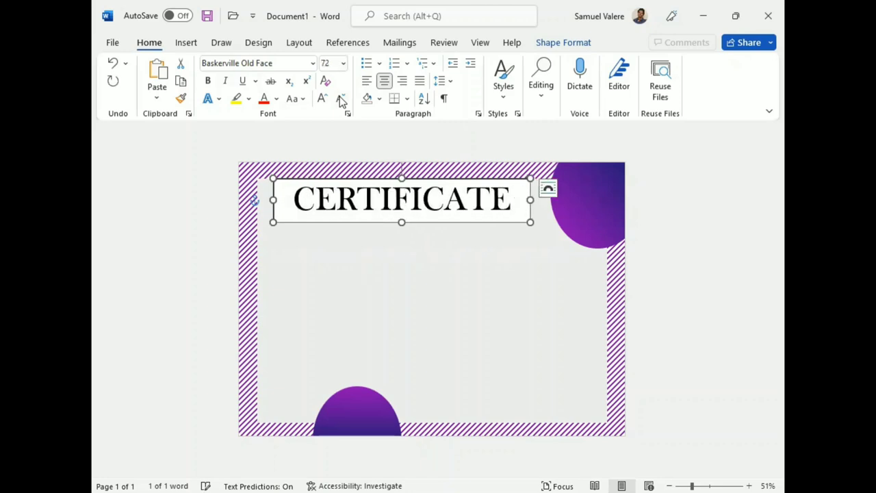
click(340, 100)
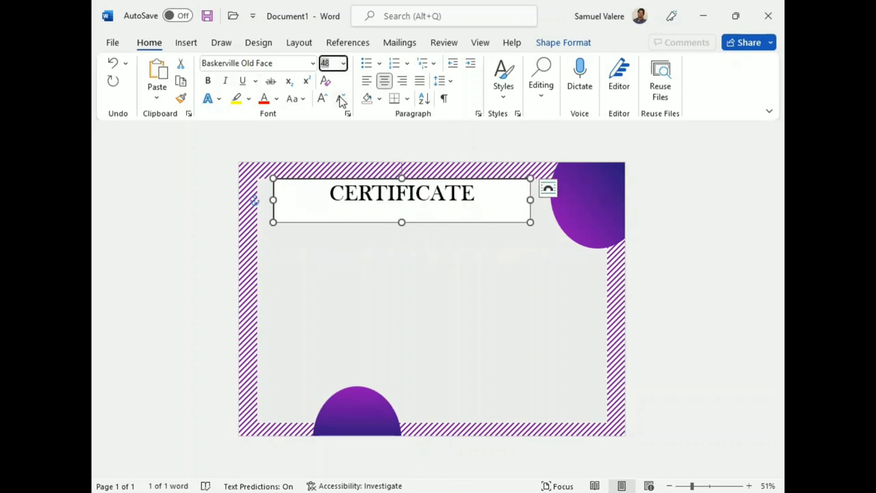
text(66)
key(Return)
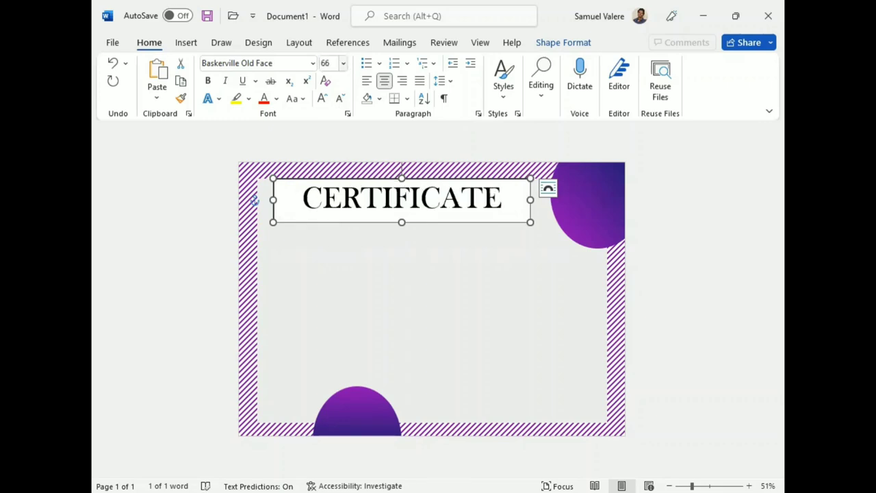
Bold the title, narrow its box to fit, and centre it across the page.
click(253, 200)
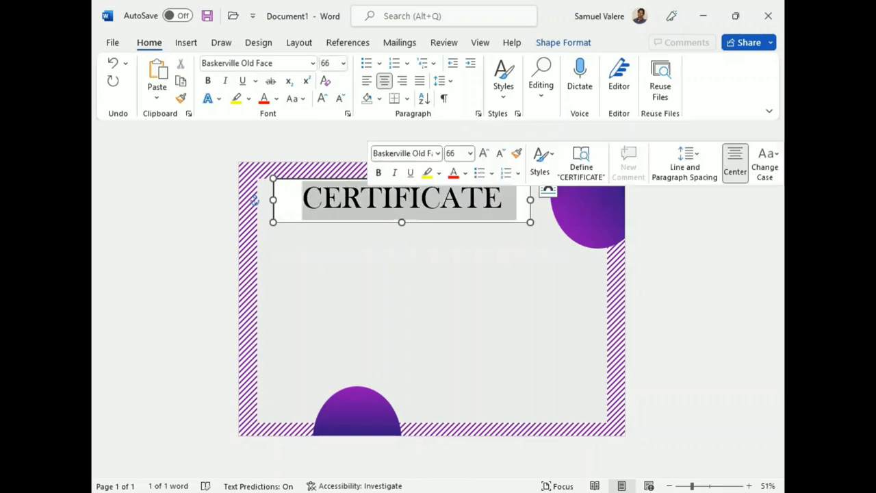
click(379, 172)
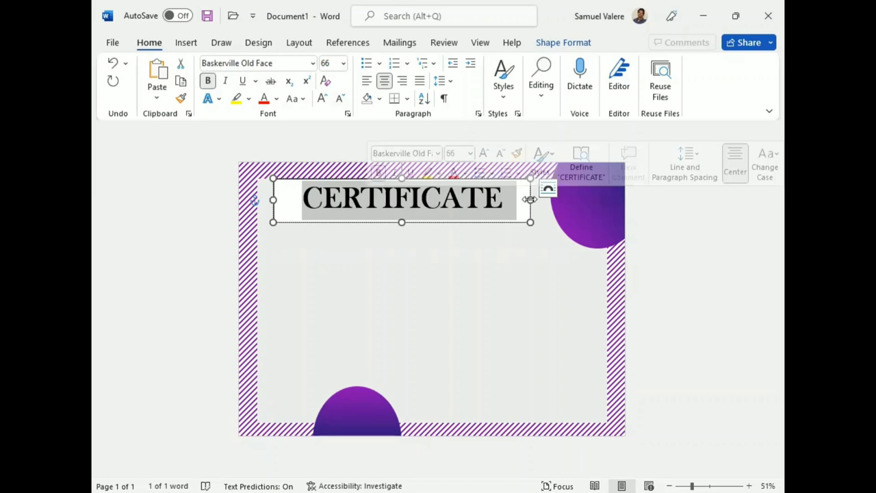
drag(531, 199, 483, 199)
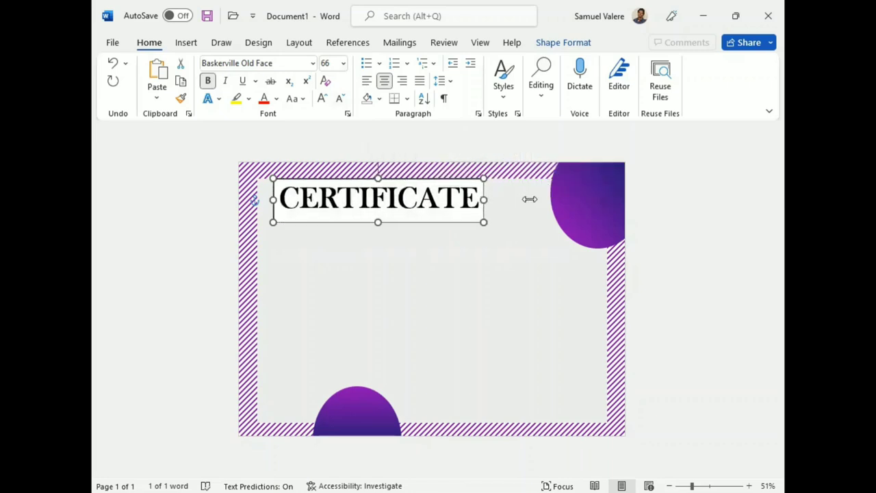
drag(476, 199, 529, 198)
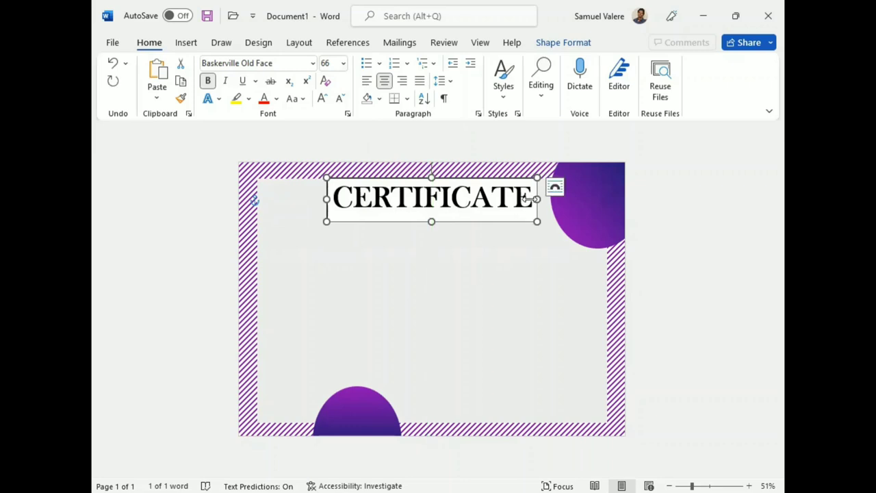
Remove the outline and white fill from the CERTIFICATE title box.
click(528, 199)
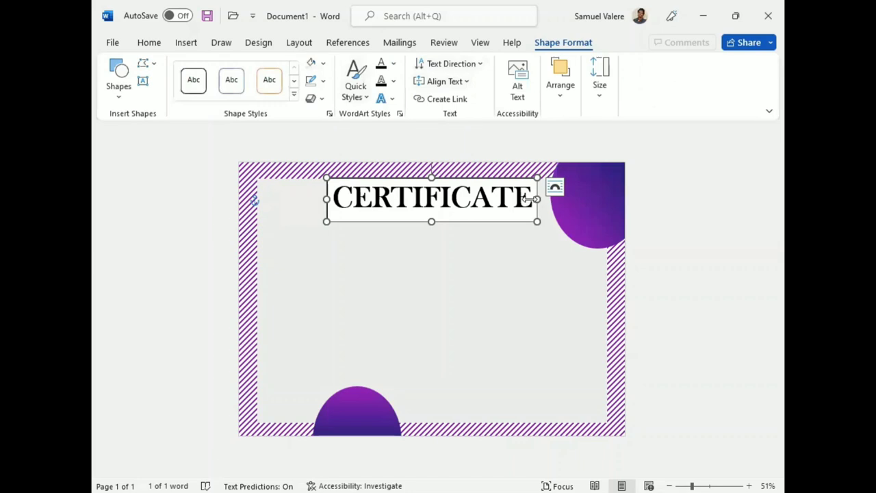
click(323, 81)
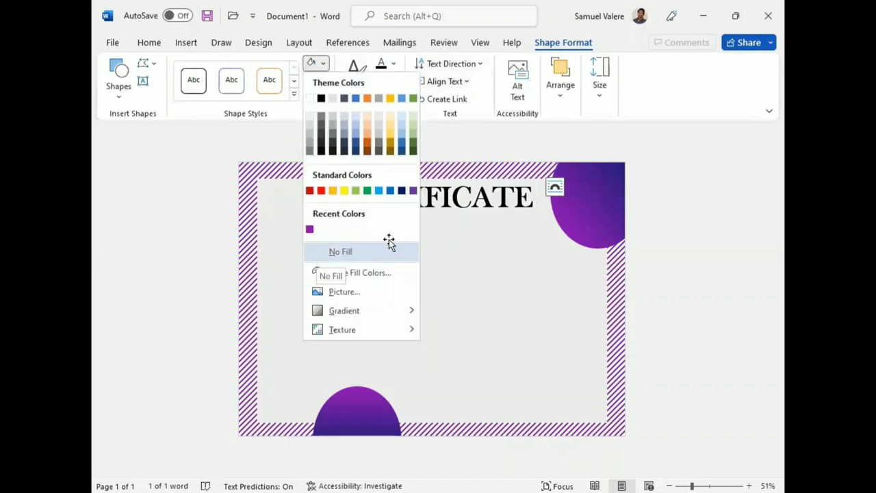
click(388, 241)
Fill the title text with a left-to-right purple-to-navy linear gradient, second stop at 79%.
key(ctrl+a)
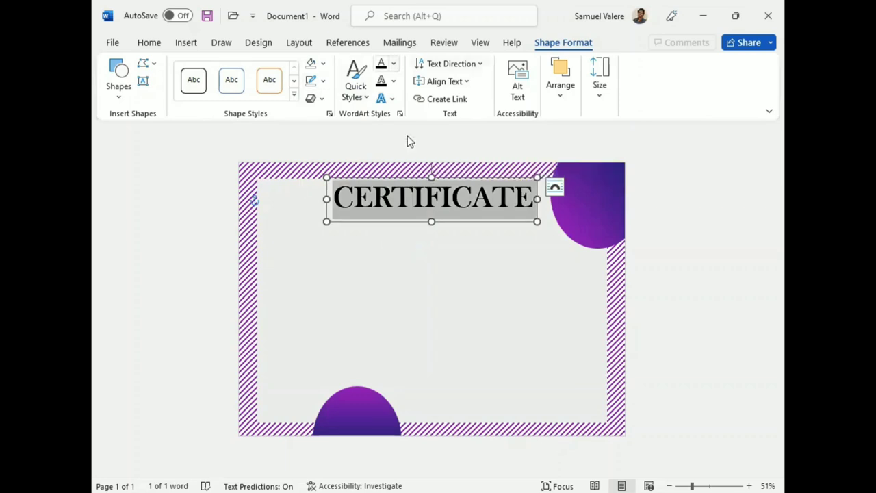
click(392, 63)
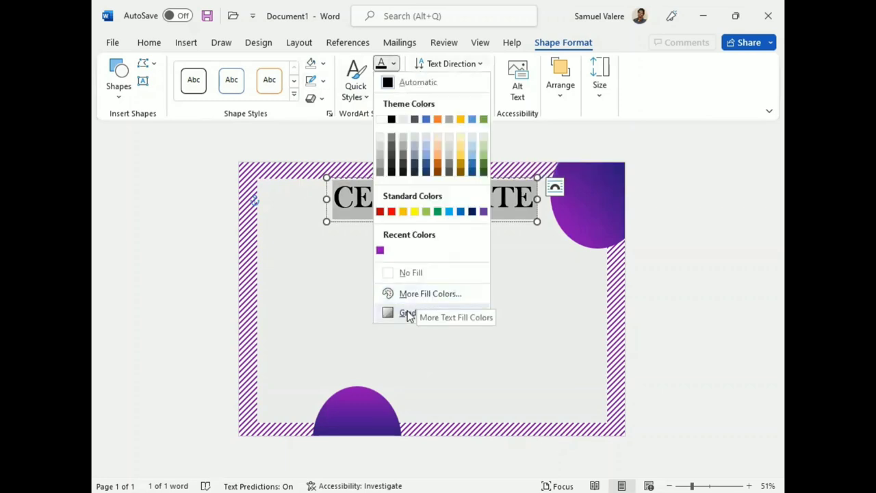
mouse_move(414, 312)
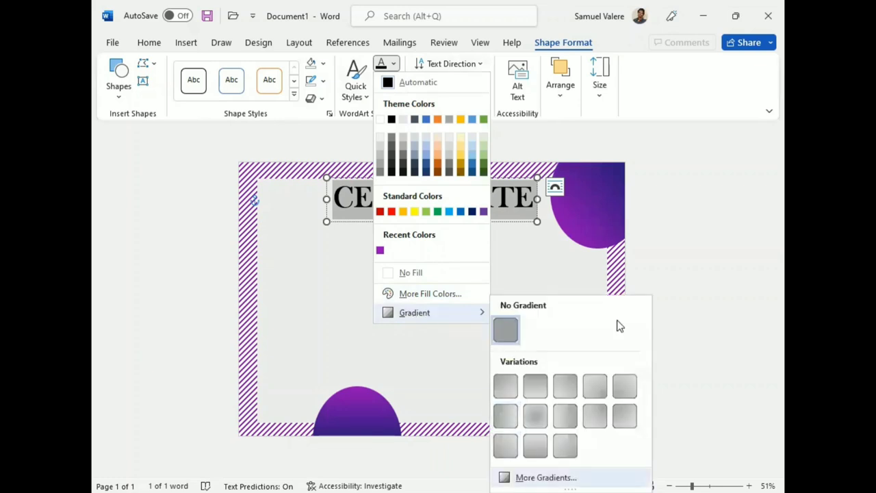
key(Return)
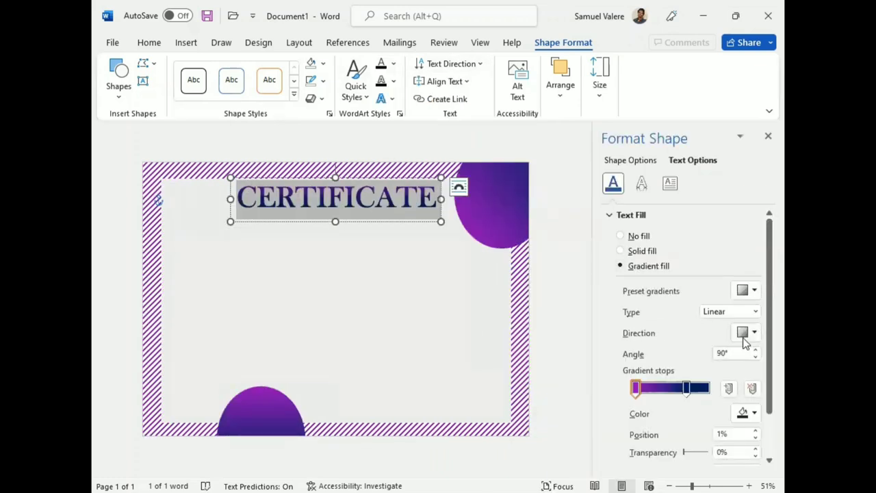
click(752, 333)
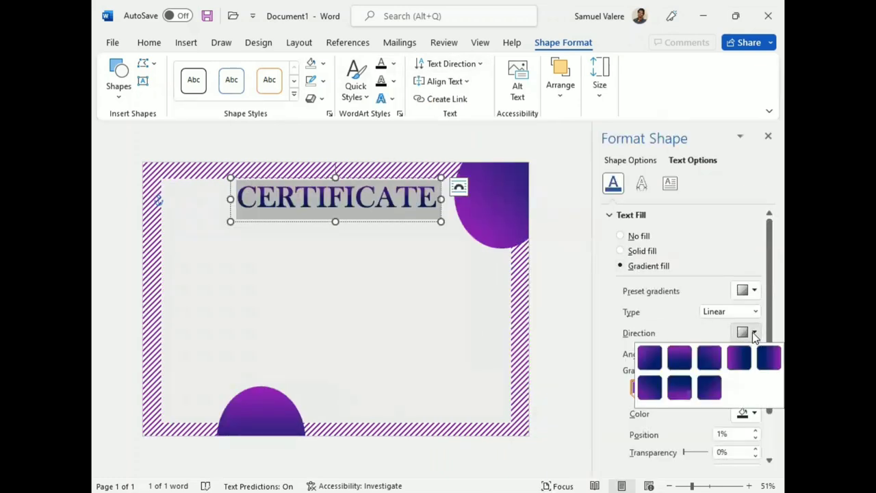
click(716, 351)
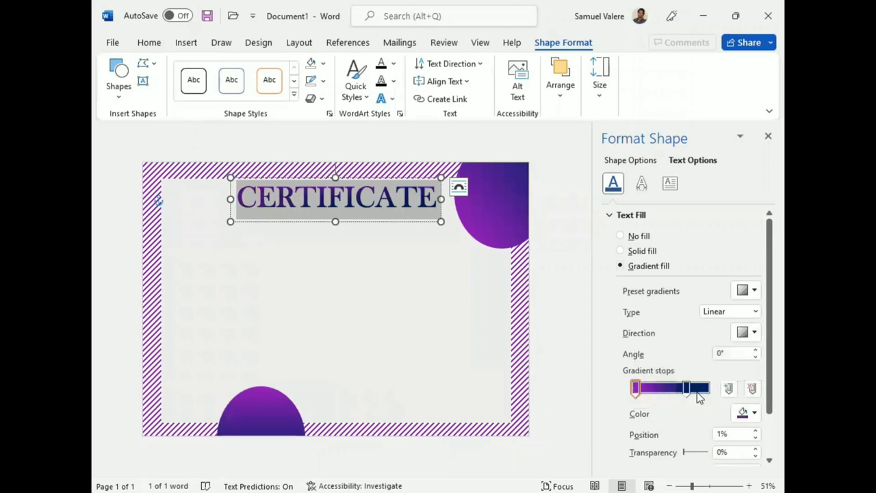
drag(686, 388, 695, 388)
click(578, 351)
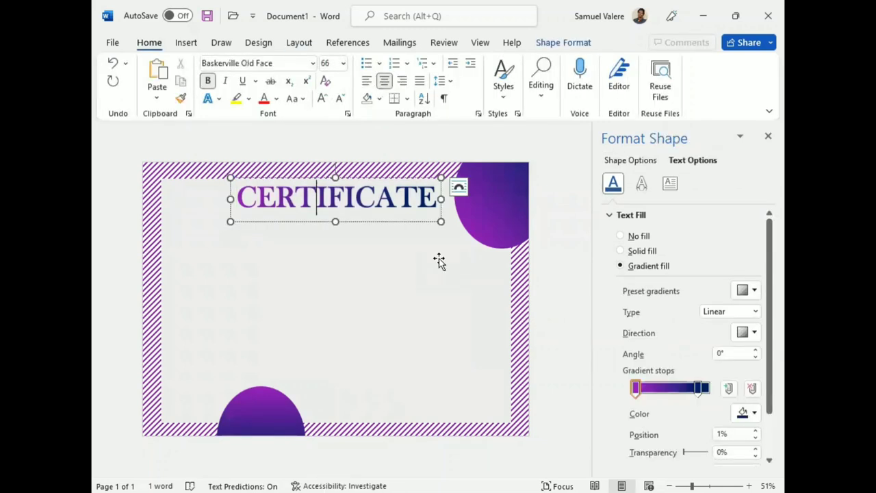
click(768, 137)
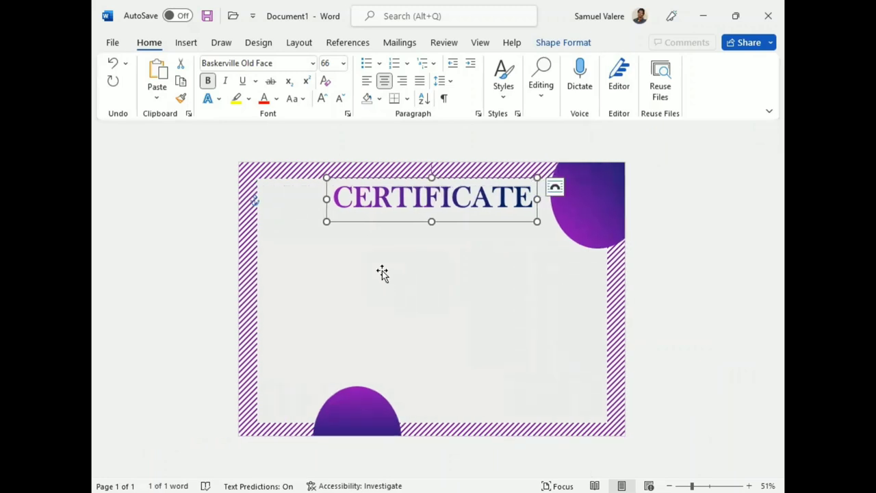
click(185, 44)
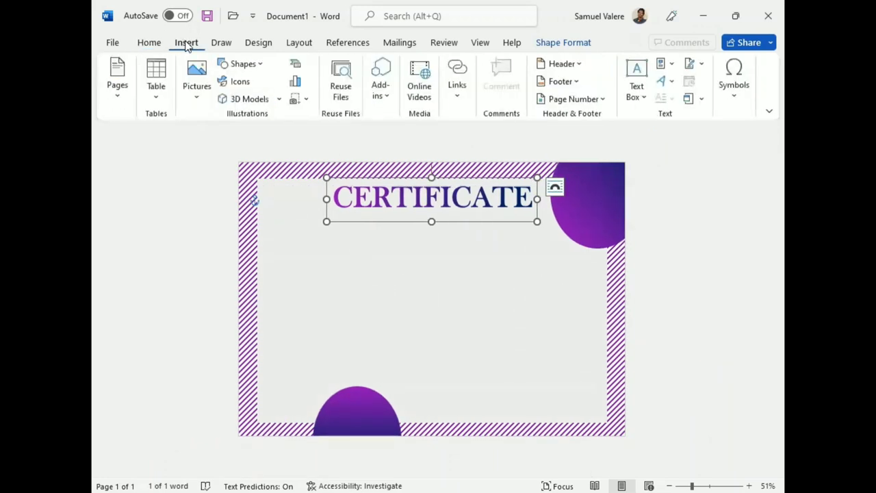
Draw an isosceles triangle, rotate it to point right and place it against the left border.
click(257, 64)
click(256, 235)
mouse_move(256, 234)
mouse_down()
mouse_move(297, 269)
mouse_move(306, 295)
mouse_up()
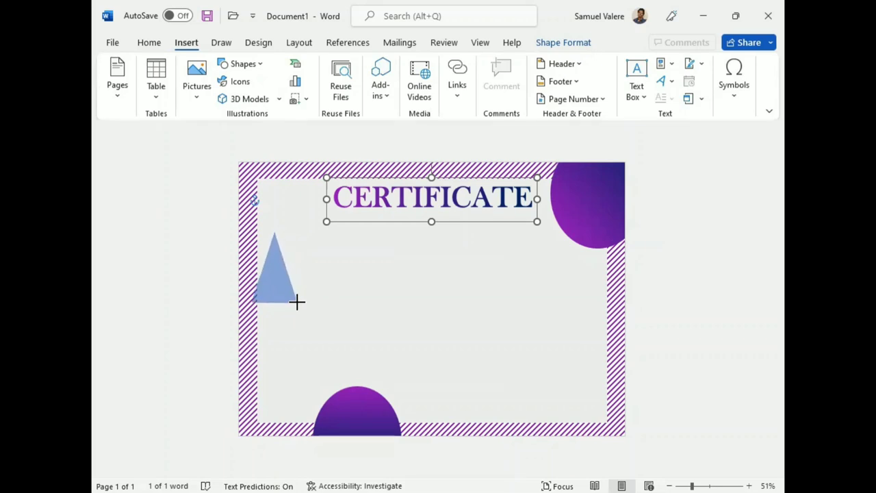
drag(305, 295, 303, 305)
drag(277, 210, 335, 268)
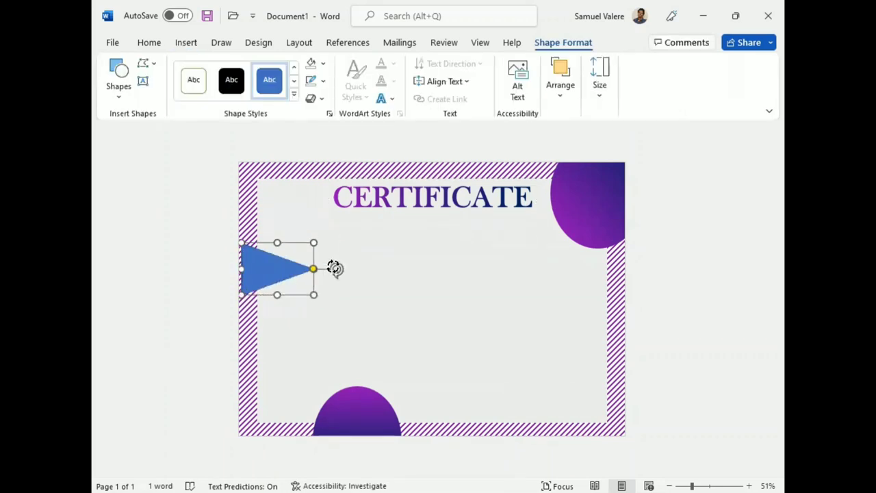
mouse_move(266, 270)
mouse_down()
mouse_move(264, 240)
mouse_move(254, 258)
mouse_up()
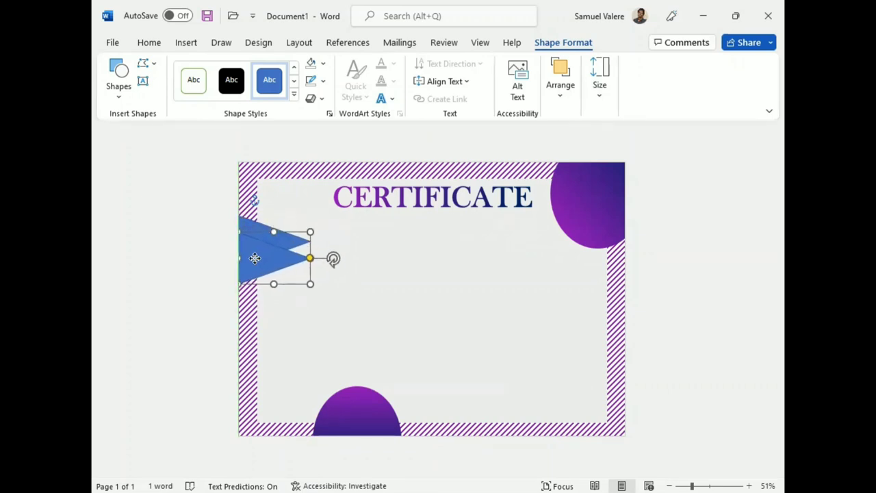
click(560, 79)
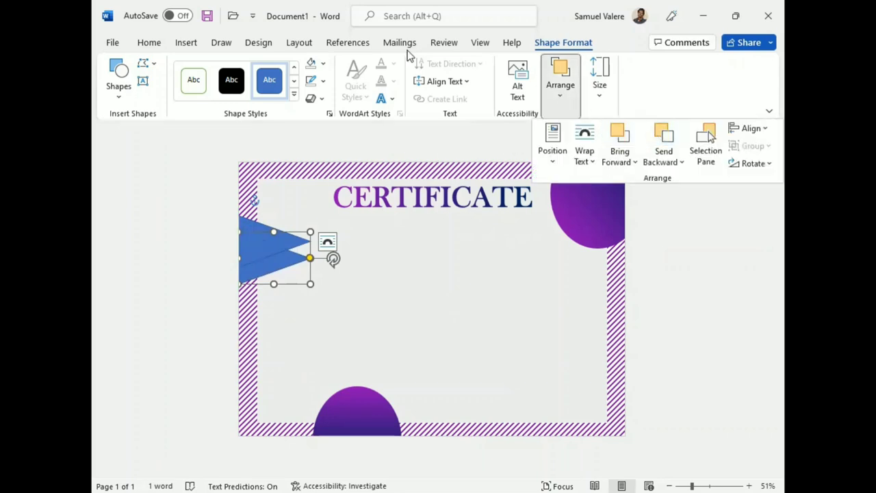
click(324, 82)
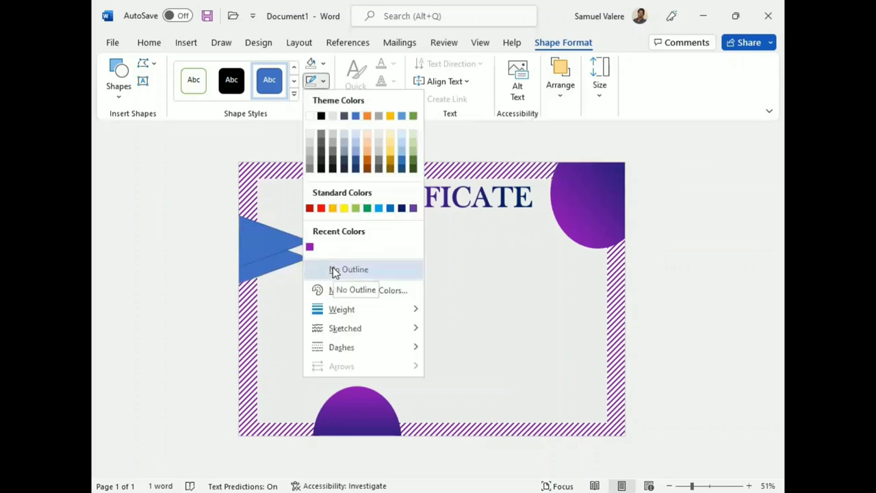
Remove the triangle outline and give both triangles a vertical linear gradient fill.
click(334, 270)
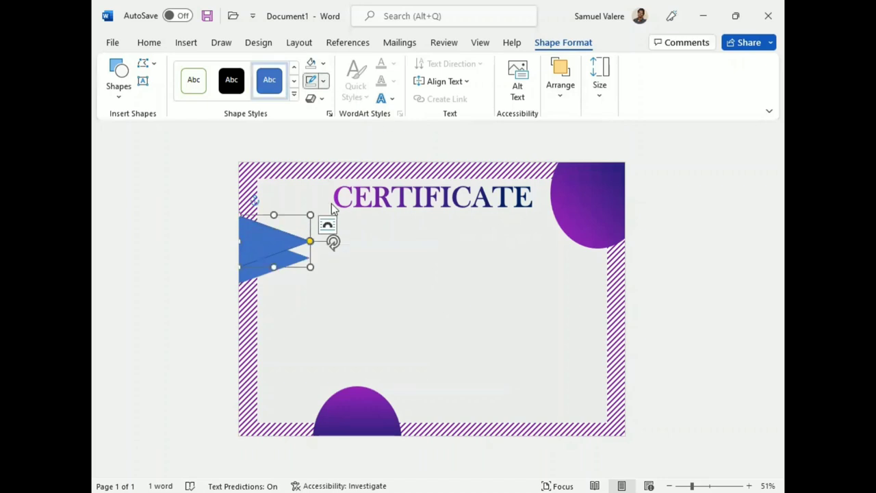
shift+click(270, 264)
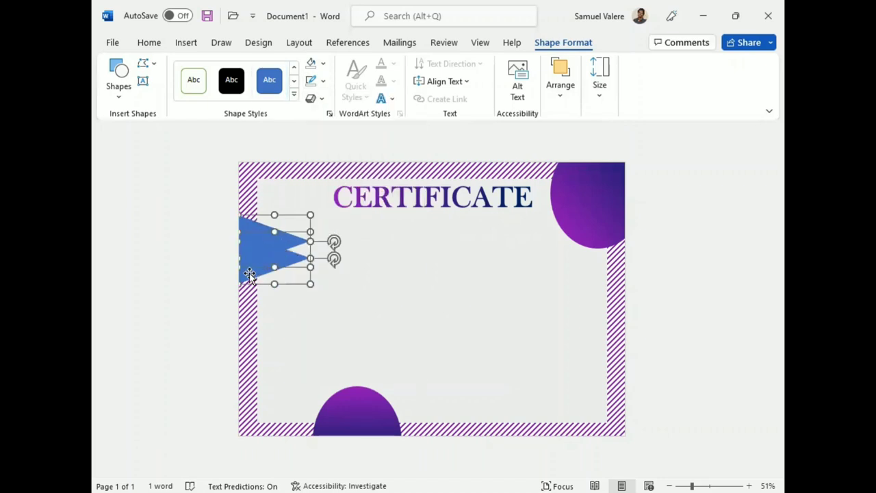
click(323, 63)
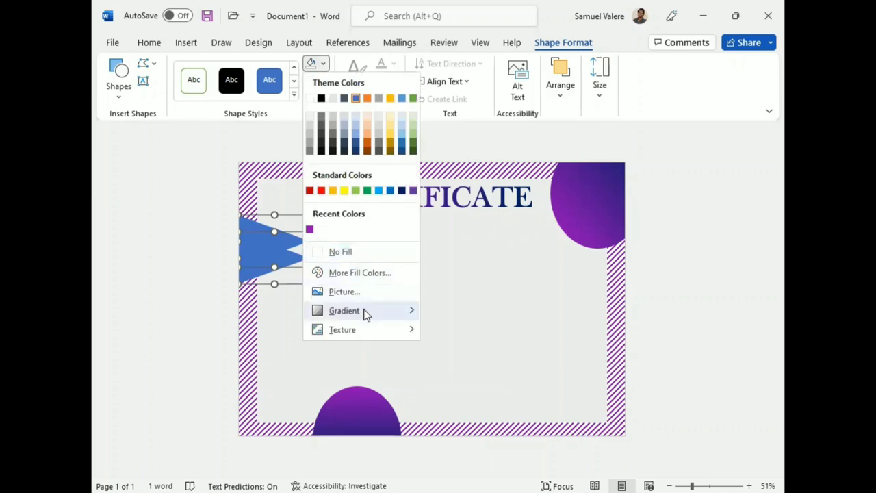
mouse_move(344, 310)
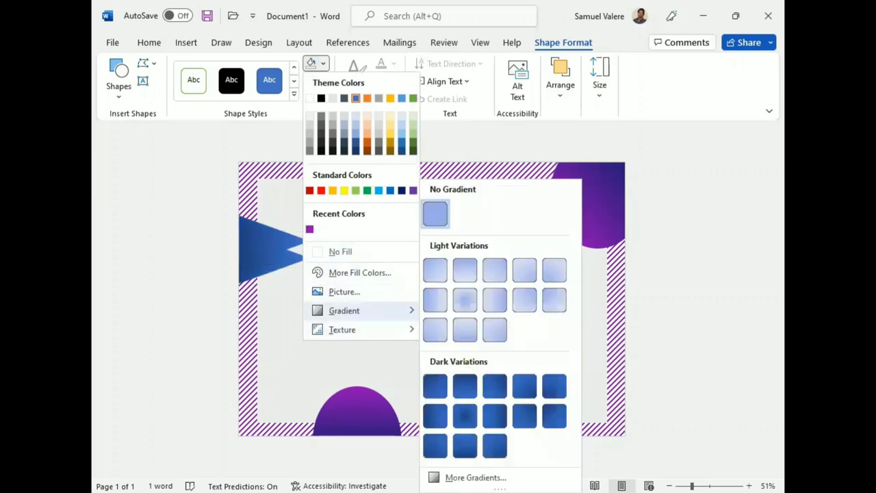
click(475, 477)
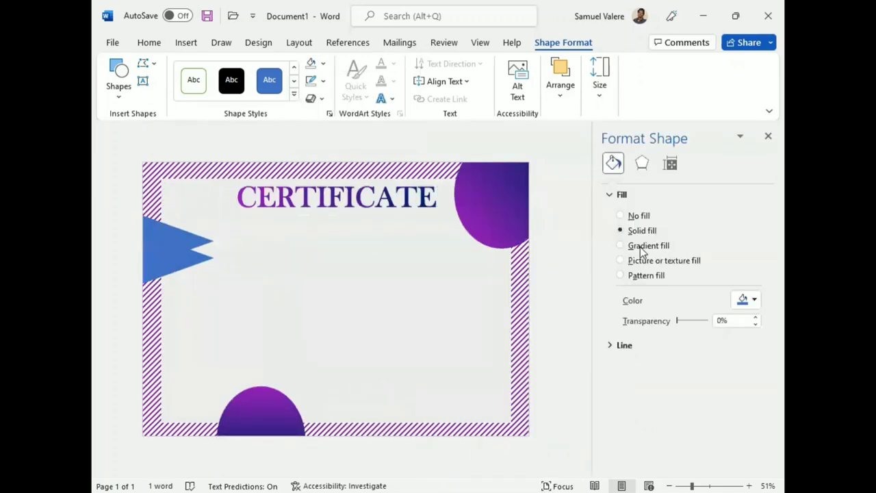
click(642, 247)
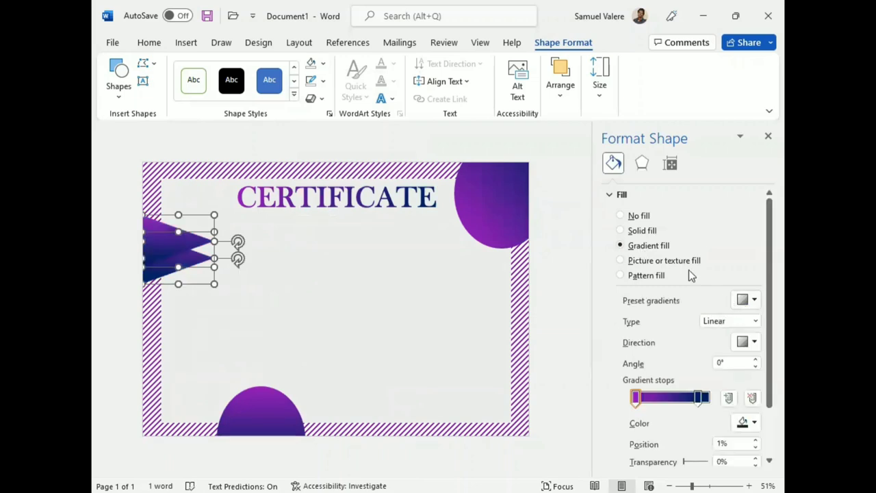
click(753, 342)
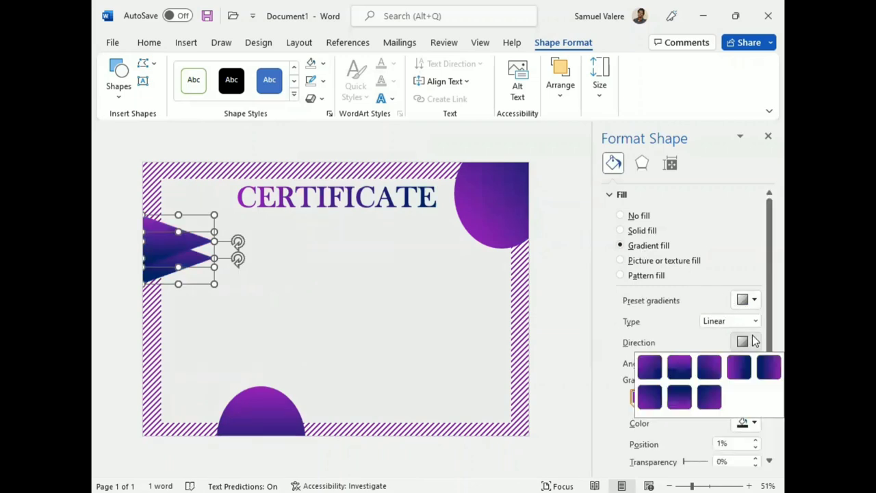
click(768, 368)
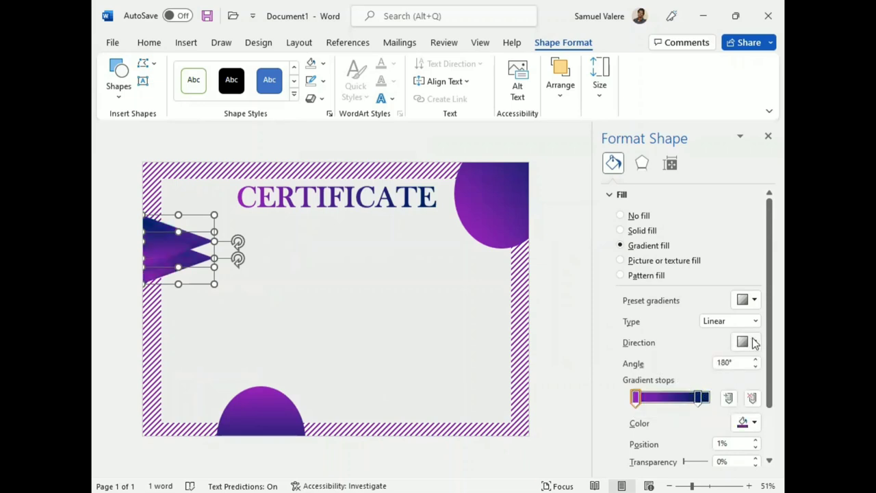
click(754, 342)
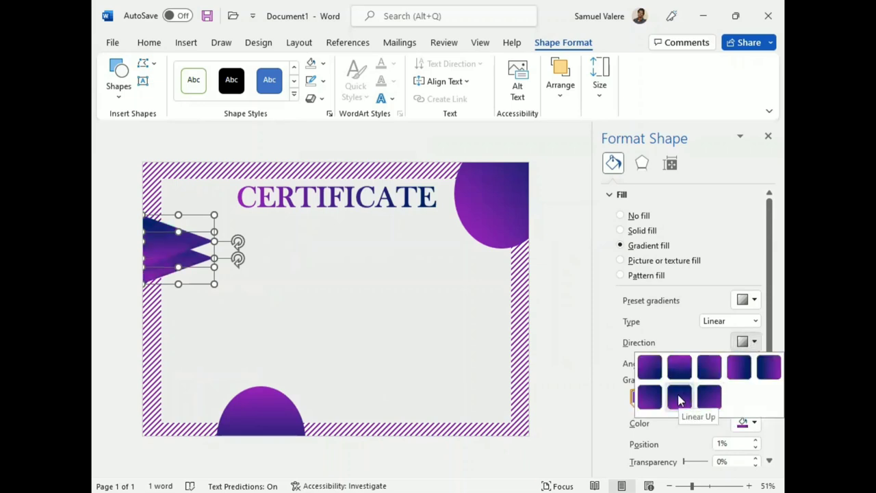
click(680, 369)
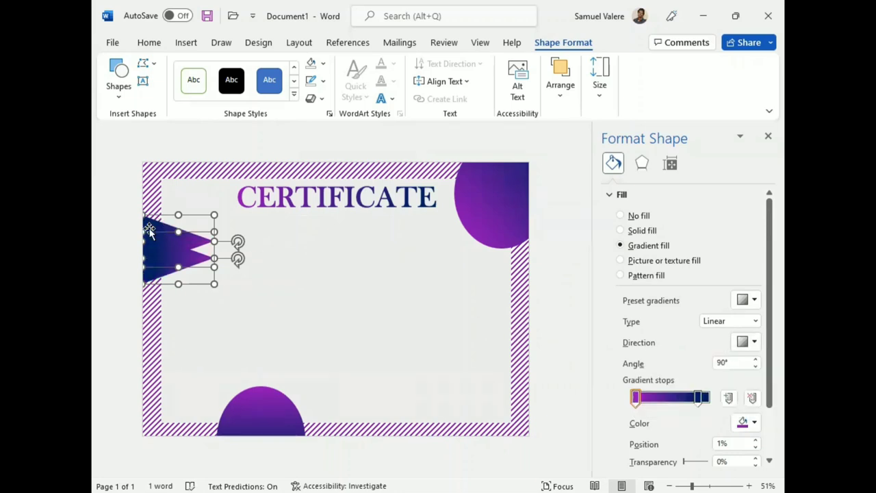
Adjust each triangle's gradient stops, reversing the upper triangle's purple and navy.
click(164, 249)
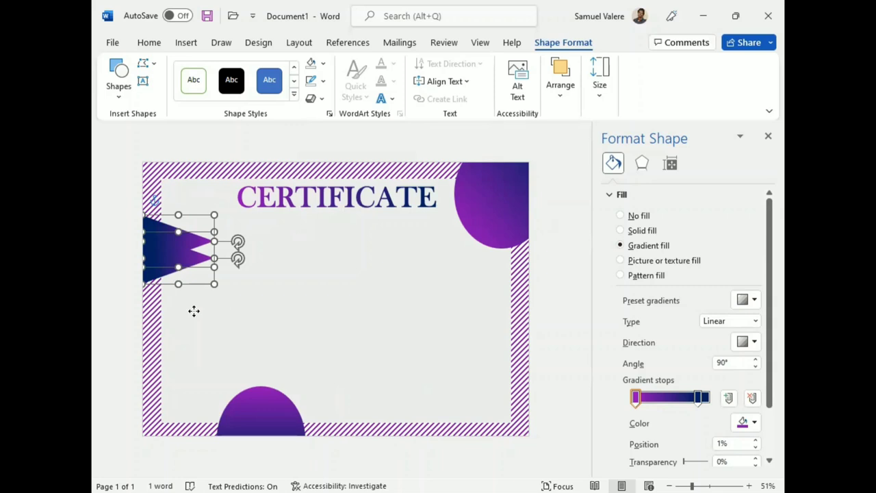
click(148, 310)
click(161, 247)
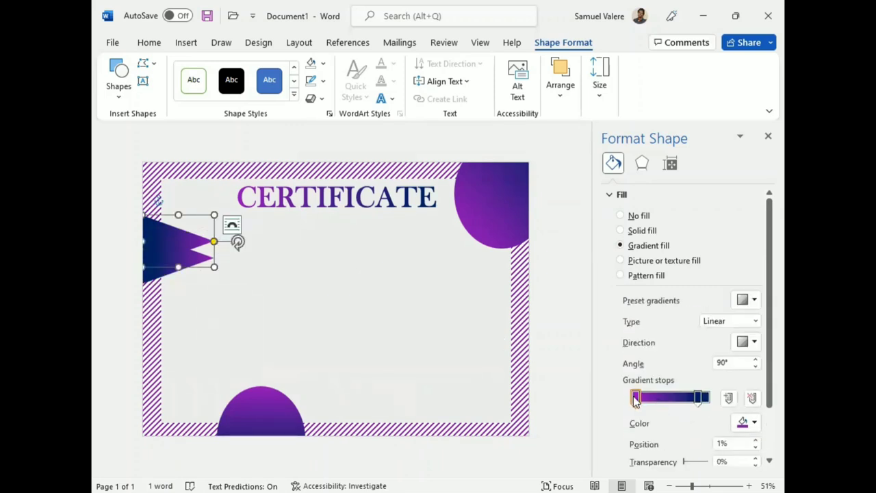
drag(635, 397, 705, 401)
drag(644, 403, 647, 403)
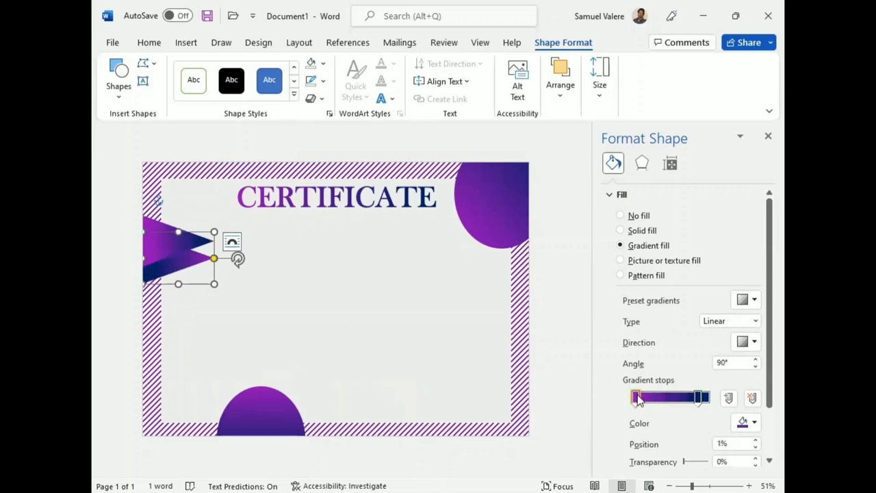
mouse_move(697, 401)
mouse_down()
mouse_move(706, 404)
mouse_move(694, 399)
mouse_up()
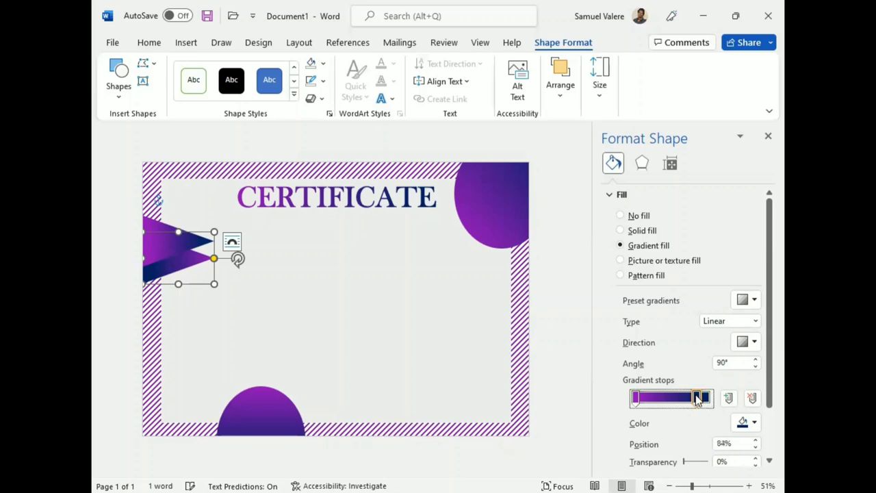
click(153, 228)
drag(704, 401, 714, 402)
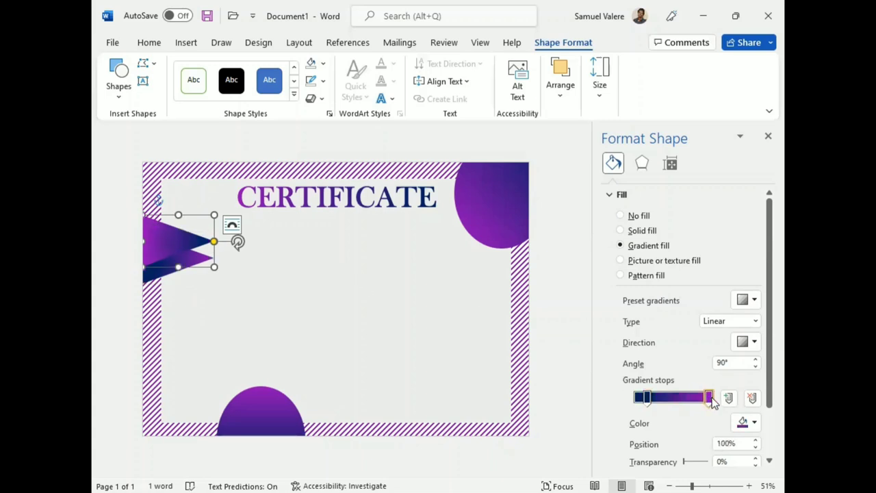
shift+click(151, 273)
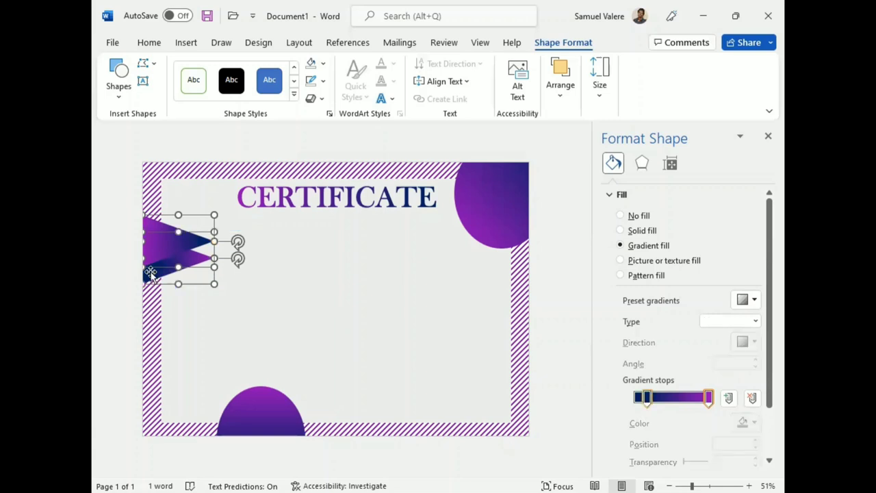
Group the two left-edge triangles and nudge the group into position.
click(561, 87)
click(760, 146)
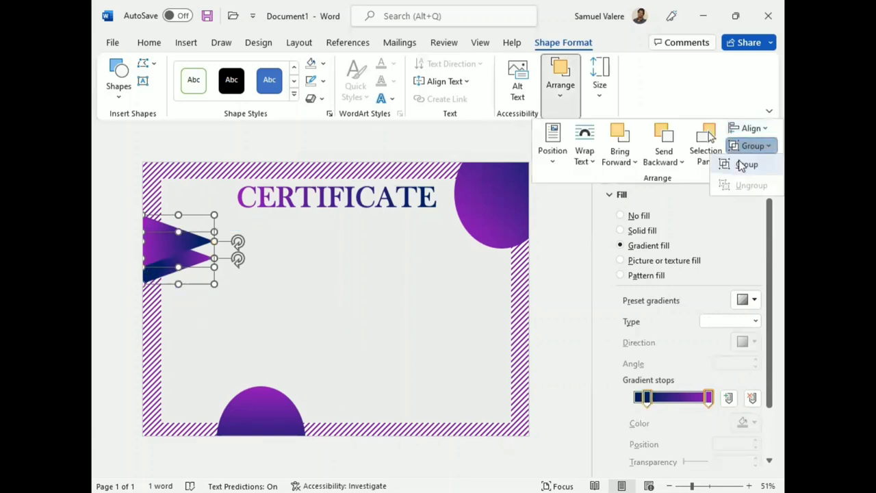
click(744, 164)
click(204, 252)
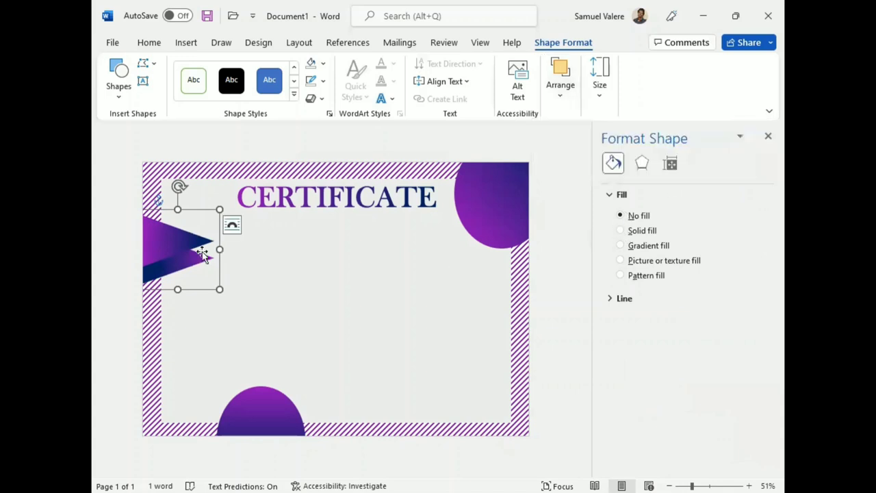
drag(201, 252, 396, 284)
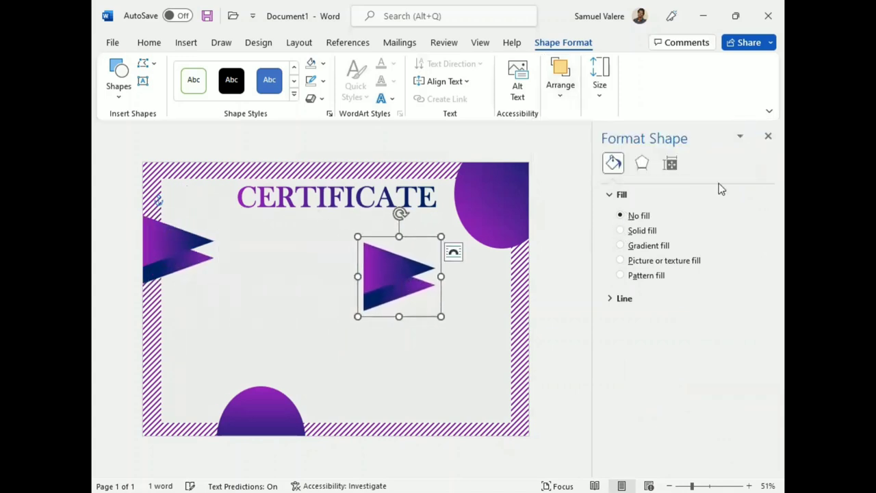
Copy the triangle group, flip it horizontally to point left, and place it bottom-right.
click(768, 136)
click(561, 83)
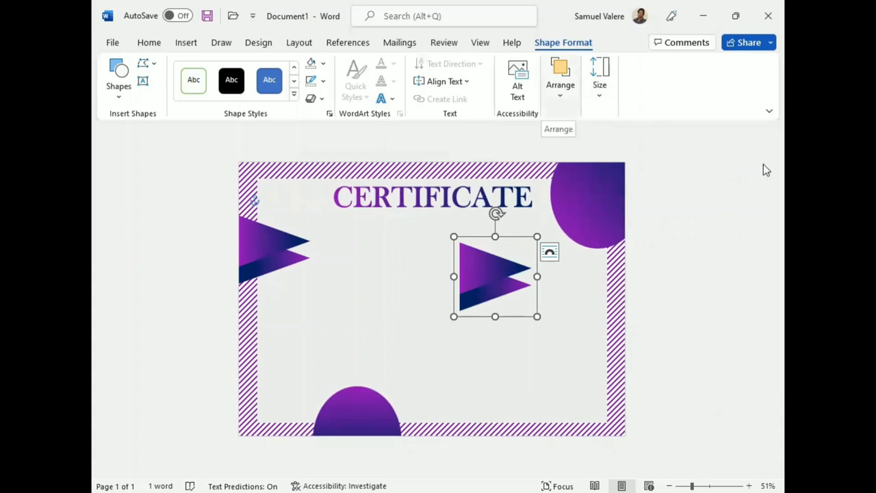
click(753, 163)
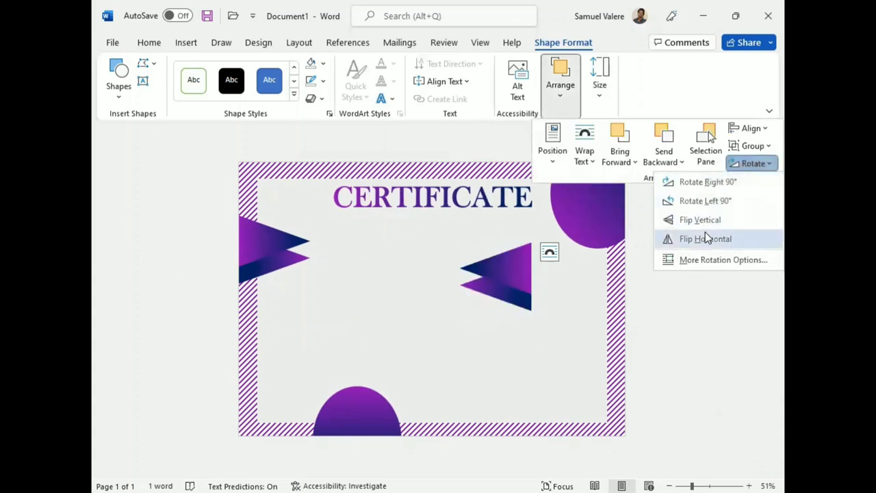
click(705, 237)
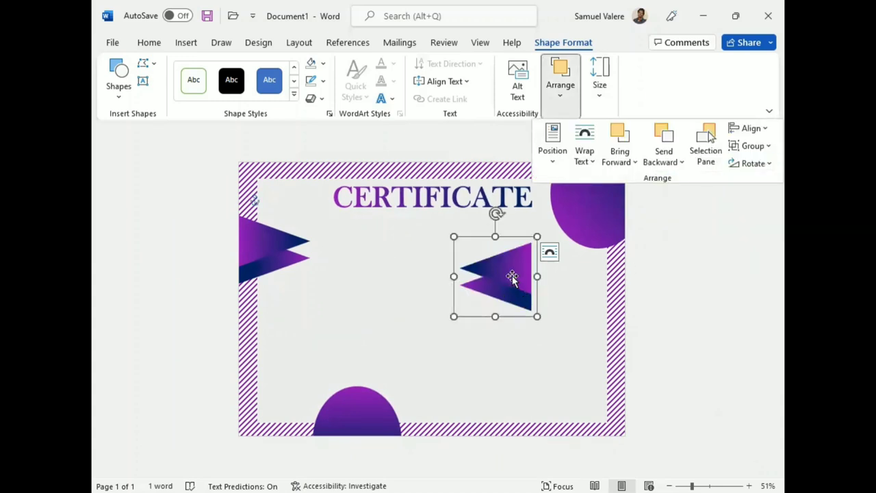
drag(511, 276, 610, 382)
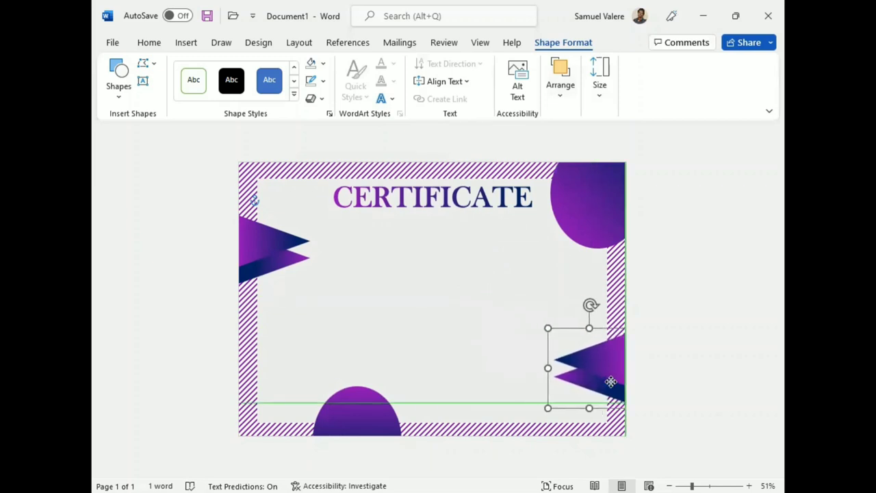
key(Down)
key(Down)
key(Down)
key(Down)
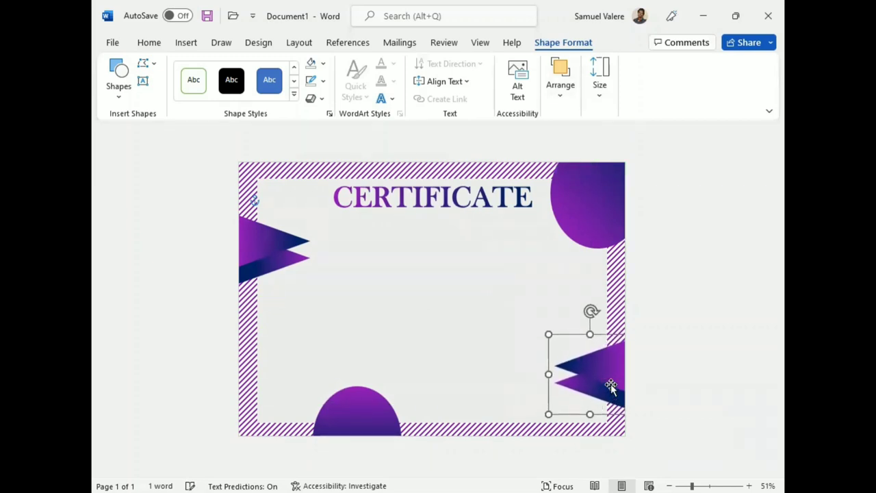
key(Down)
key(Down)
key(Down)
key(Down)
key(Down)
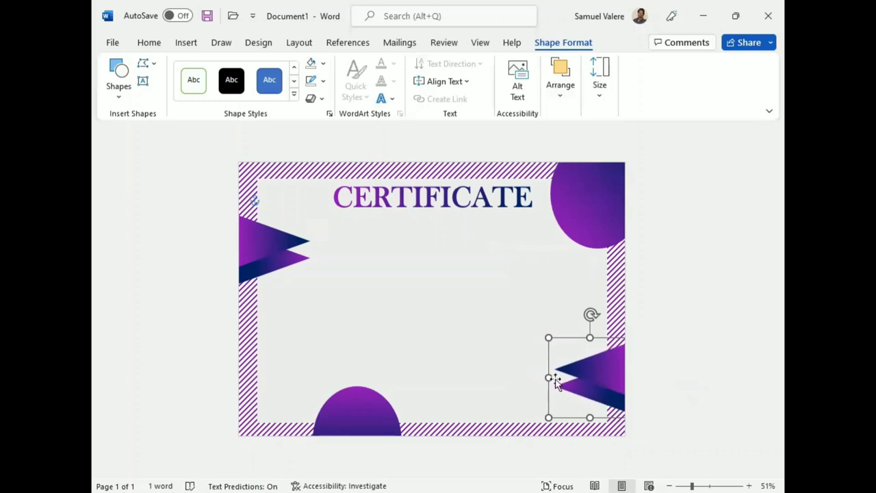
Narrow both the right-side and left-side triangle groups.
drag(548, 376, 555, 376)
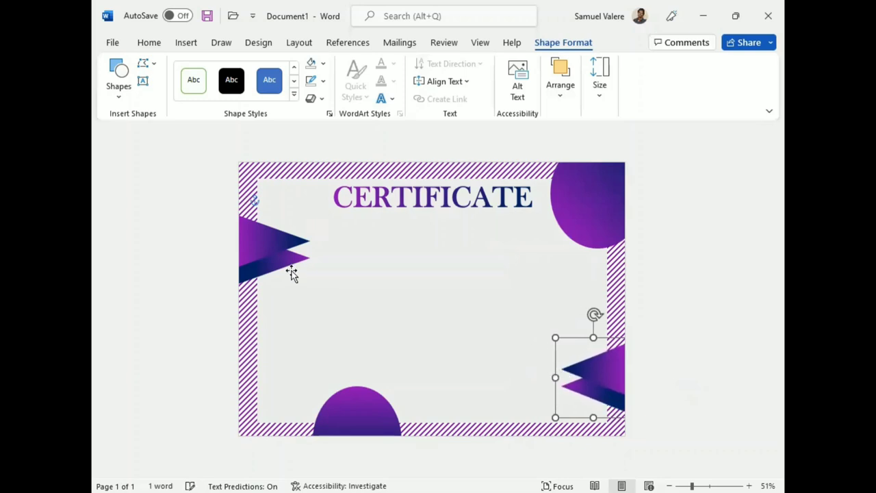
click(301, 250)
drag(313, 250, 297, 250)
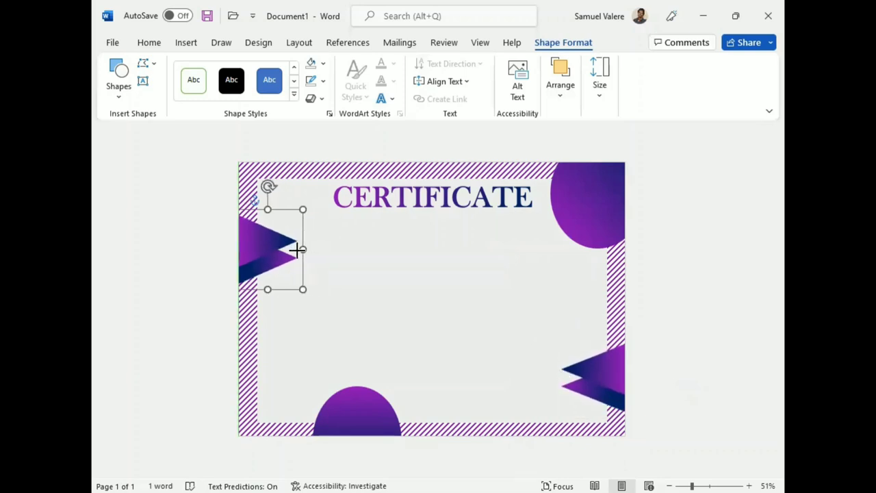
Draw a rectangle beneath the CERTIFICATE title and remove its outline.
click(119, 81)
click(168, 130)
mouse_move(340, 216)
mouse_down()
mouse_move(534, 237)
mouse_move(521, 236)
mouse_up()
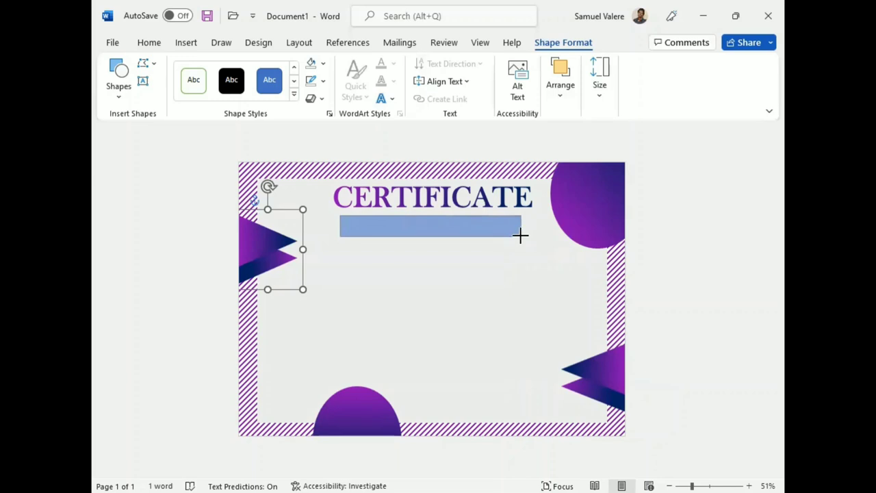
drag(430, 237, 431, 247)
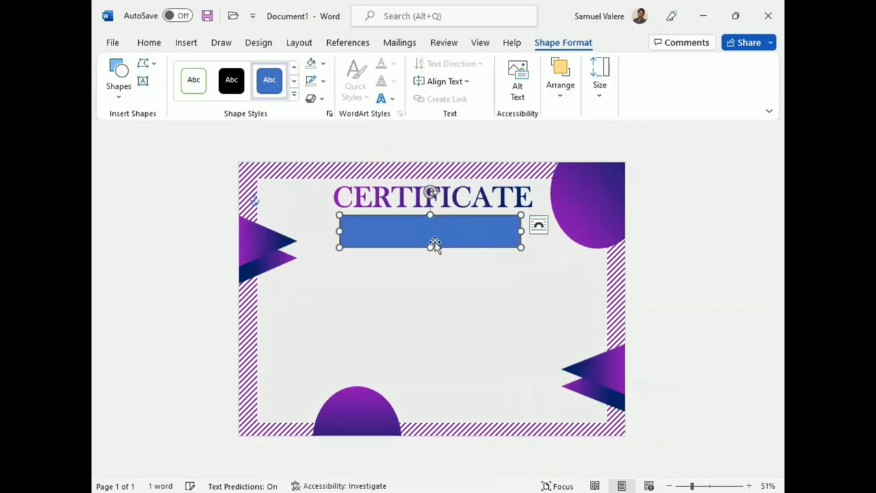
click(323, 81)
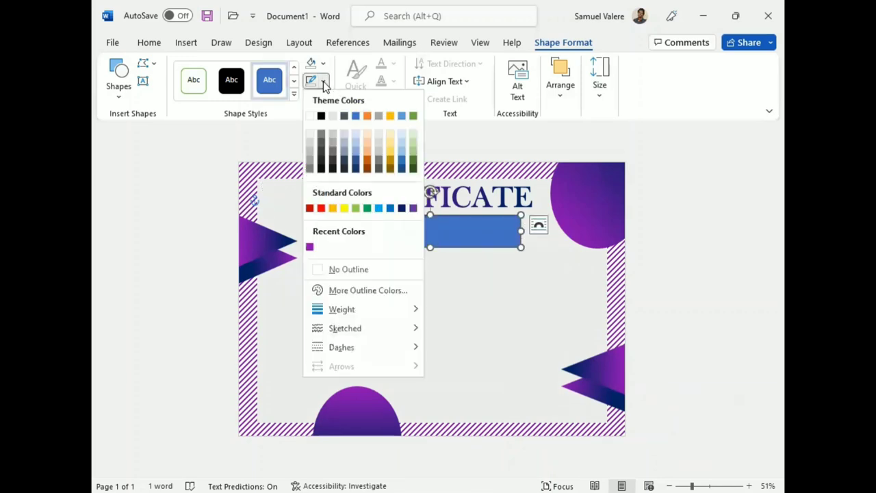
click(316, 268)
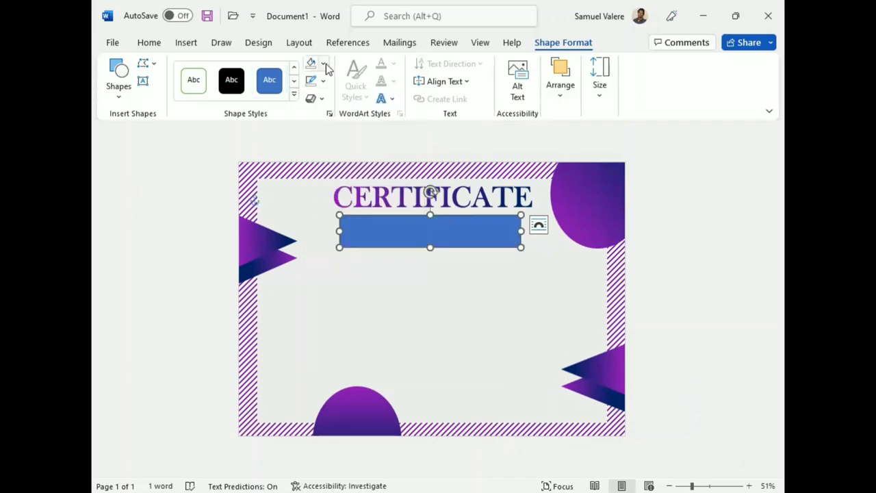
Fill the rectangle with a custom deep blue (RGB 13, 33, 183).
click(323, 64)
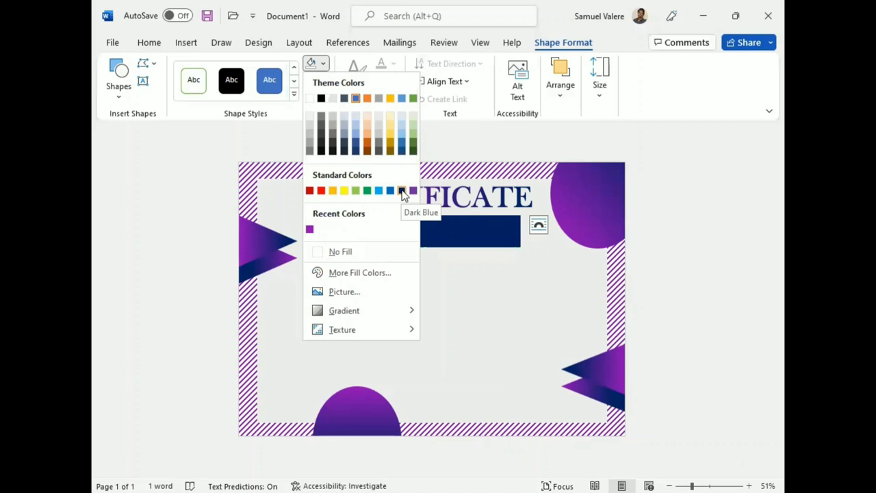
click(336, 278)
click(337, 171)
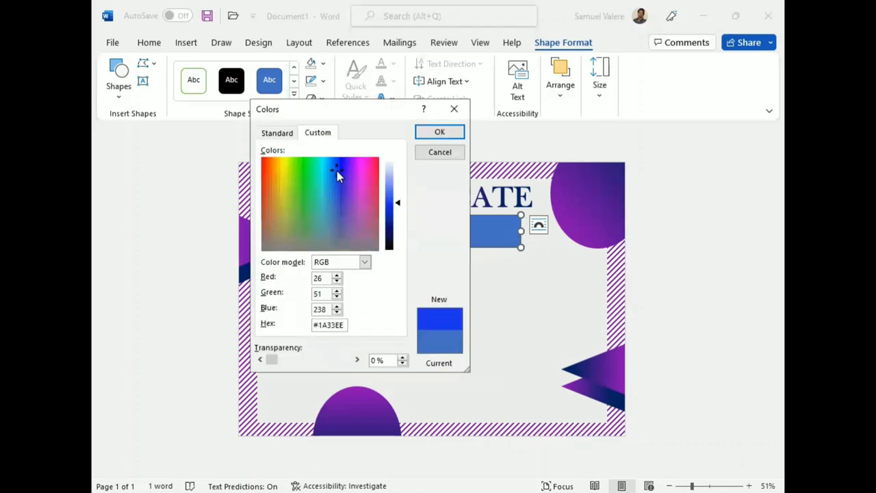
drag(397, 206, 397, 216)
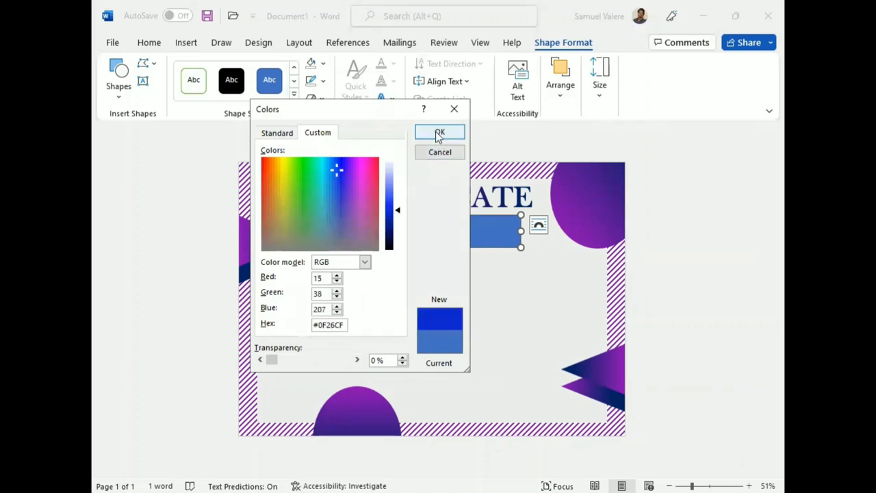
drag(397, 205, 398, 216)
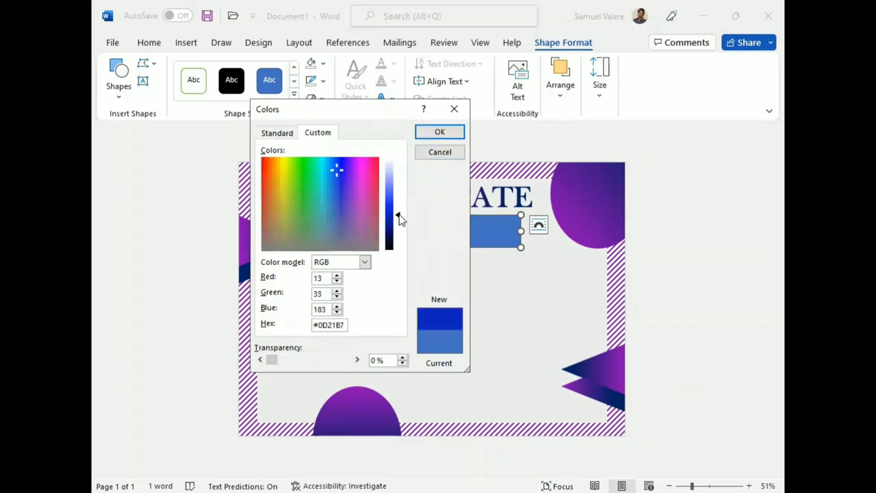
click(440, 132)
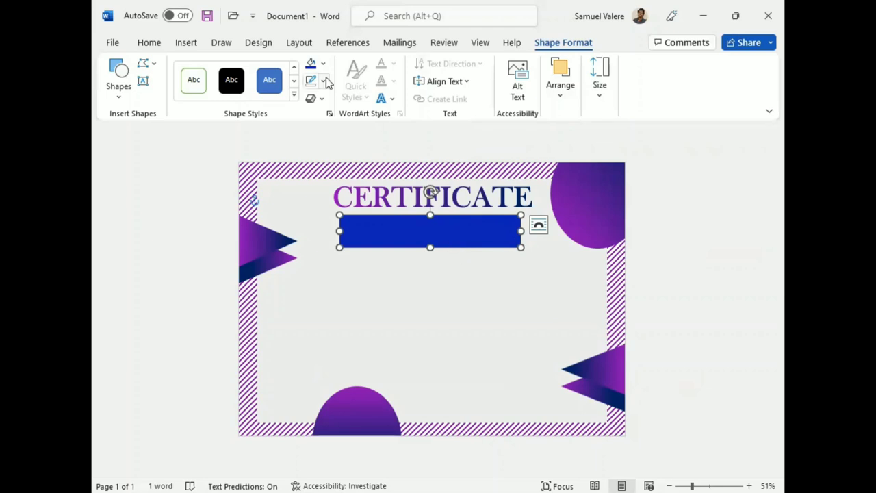
click(323, 81)
click(456, 249)
Edit the rectangle's points to cut V-notches into both ends, then widen it slightly.
right_click(455, 249)
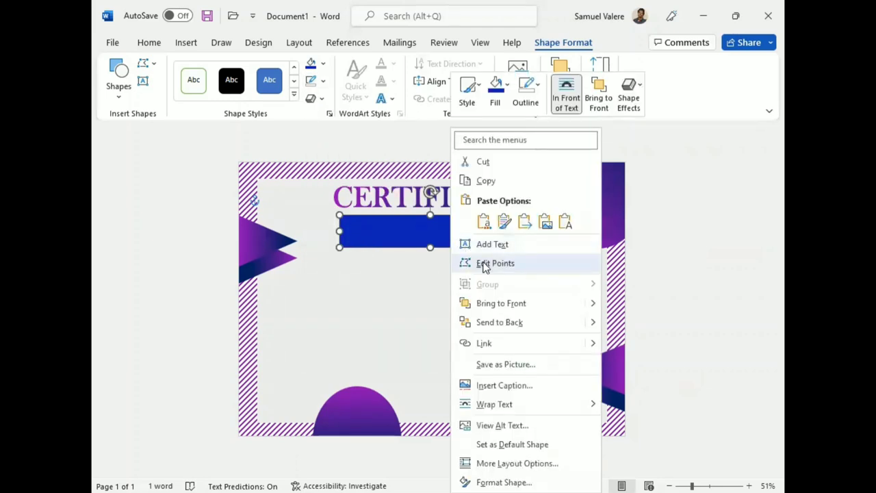
click(484, 263)
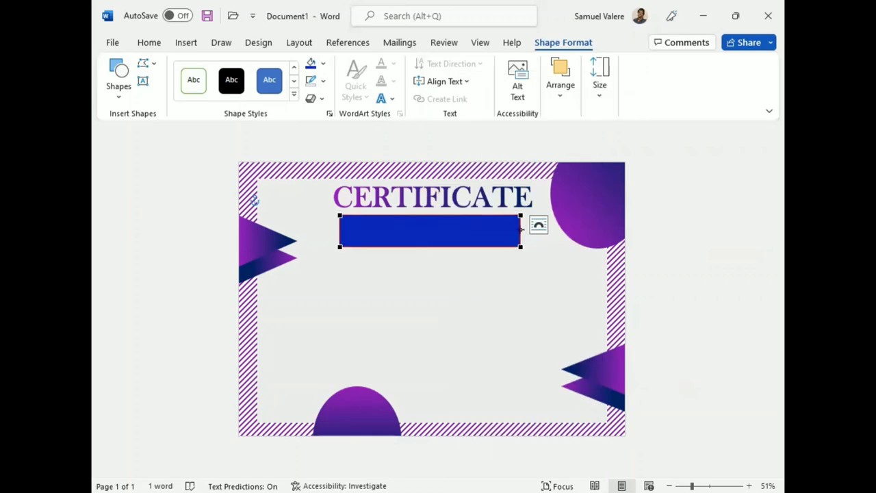
drag(522, 230, 494, 232)
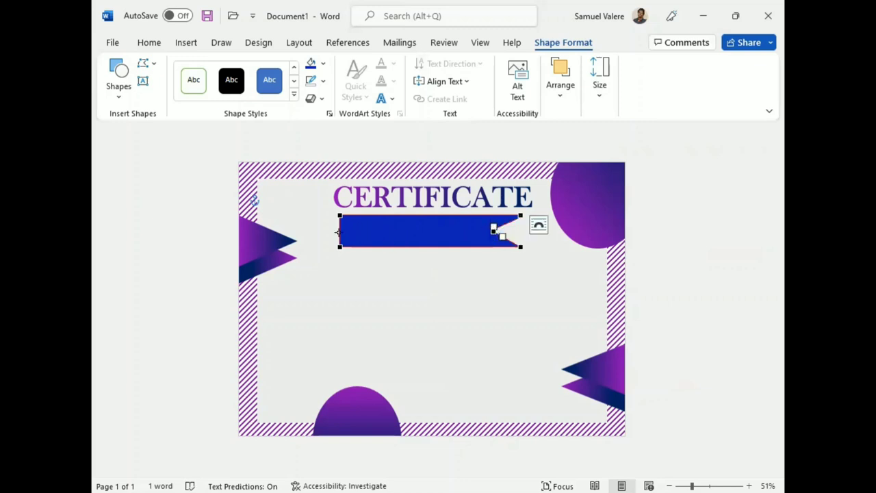
drag(338, 232, 364, 233)
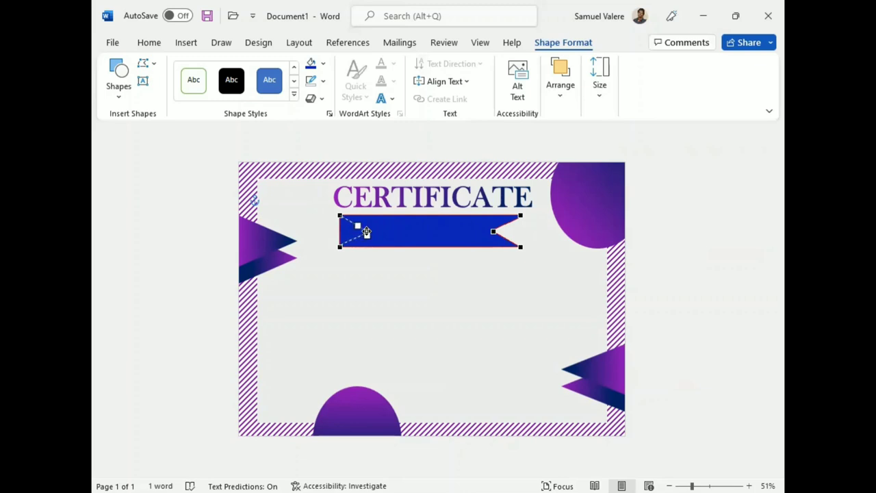
drag(364, 232, 366, 232)
click(329, 239)
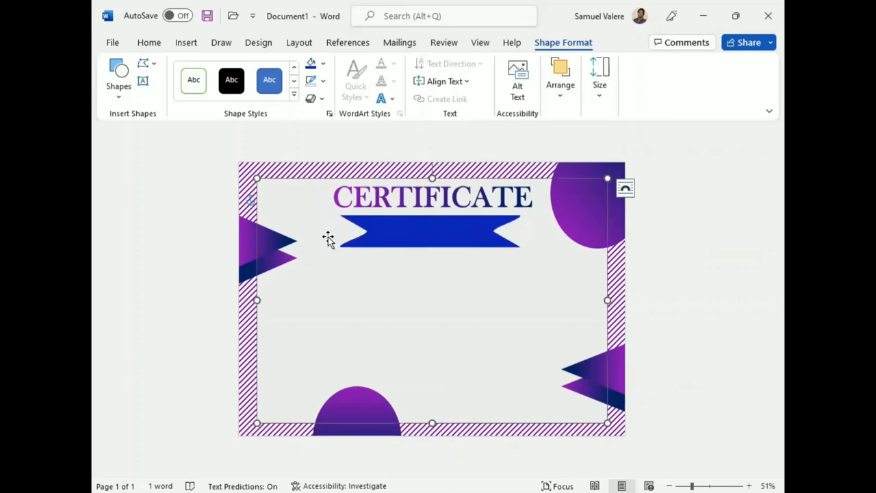
click(336, 230)
drag(520, 232, 529, 232)
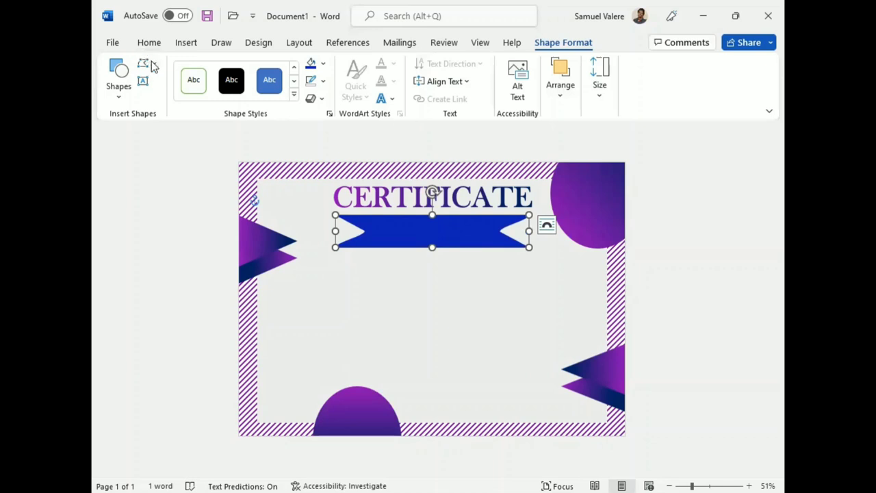
Draw a text box over the blue ribbon and type 'Of Achievement'.
click(145, 81)
drag(363, 224, 523, 243)
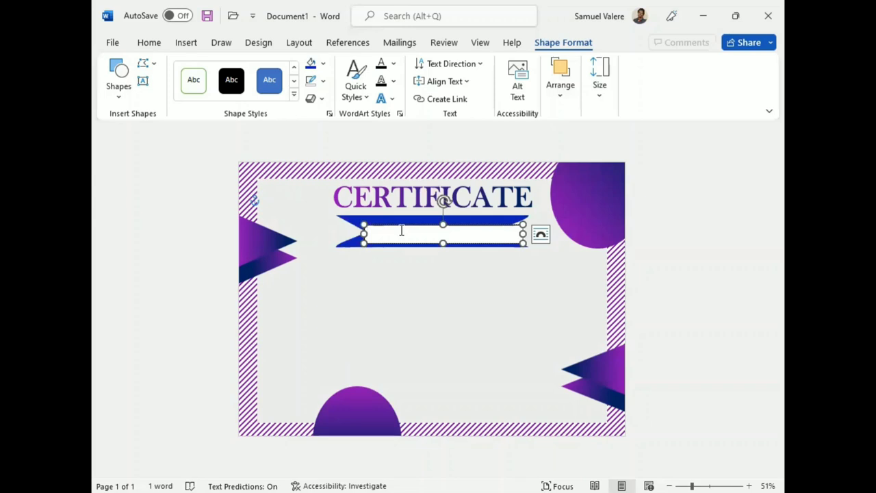
text(Of Achievement)
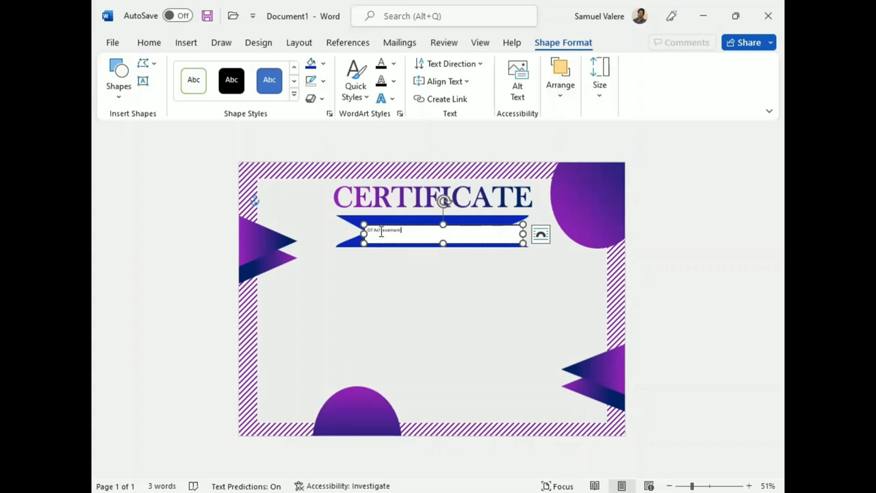
double_click(381, 231)
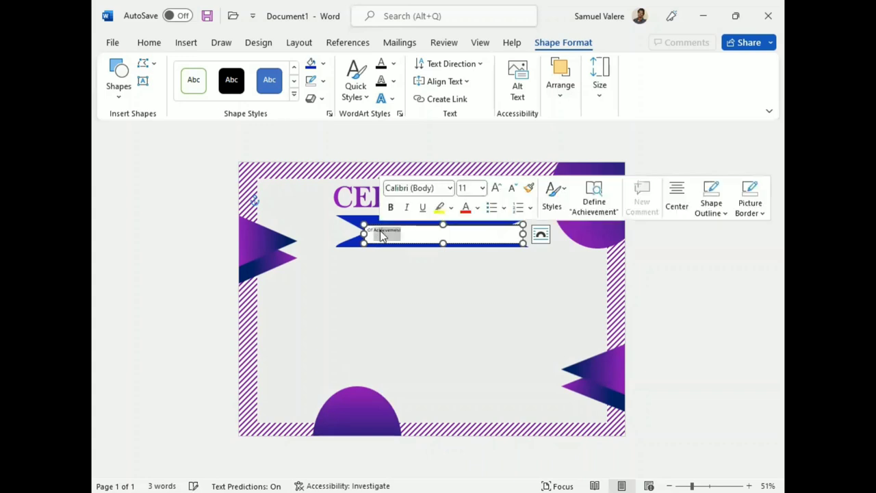
triple_click(381, 232)
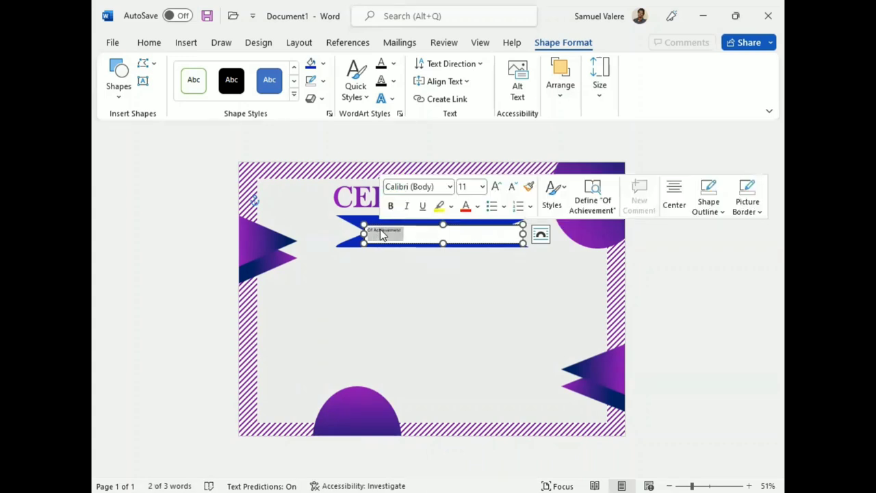
Centre the phrase, convert it to all capitals and size it to 28 pt Calibri.
click(148, 42)
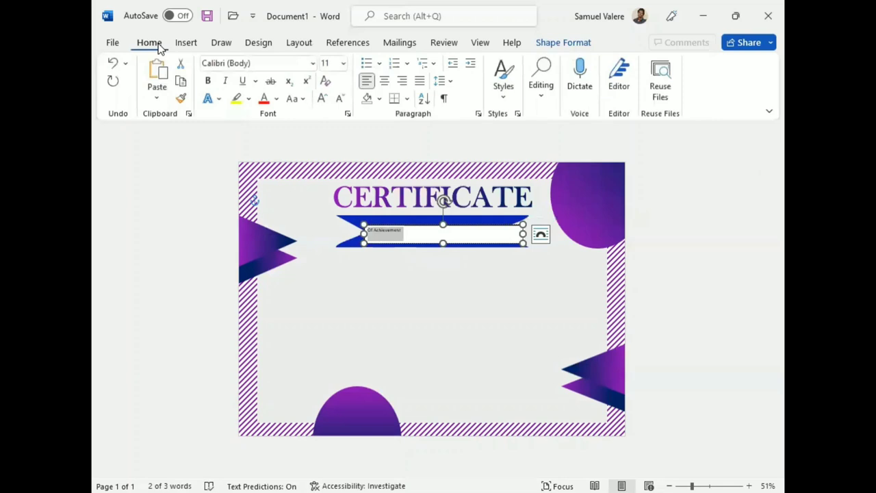
click(386, 81)
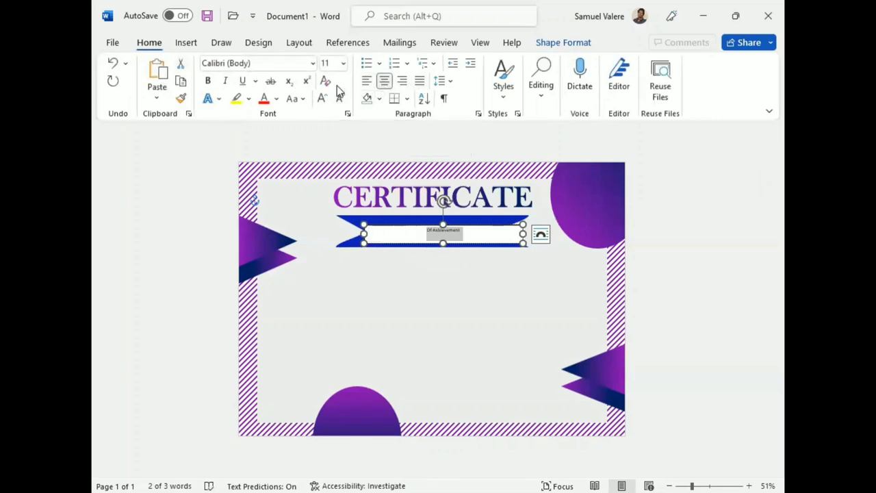
click(322, 98)
click(322, 98)
click(321, 98)
click(322, 98)
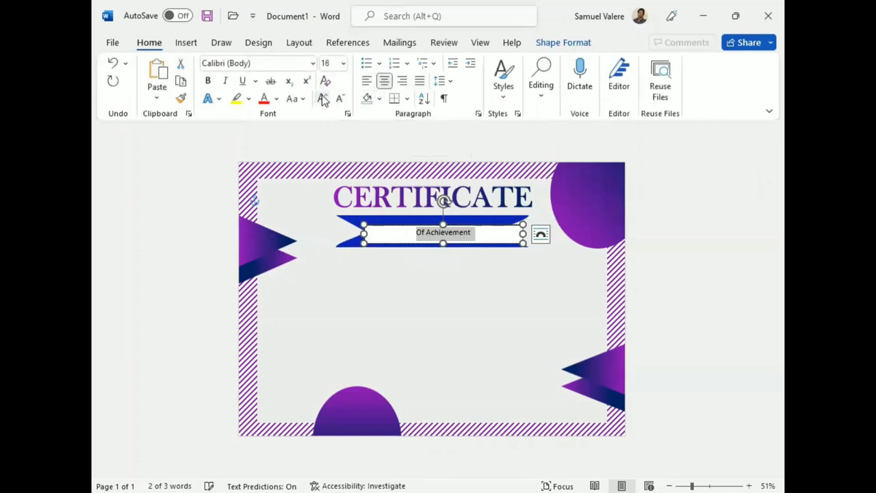
click(321, 98)
click(321, 98)
click(322, 97)
click(322, 98)
click(322, 97)
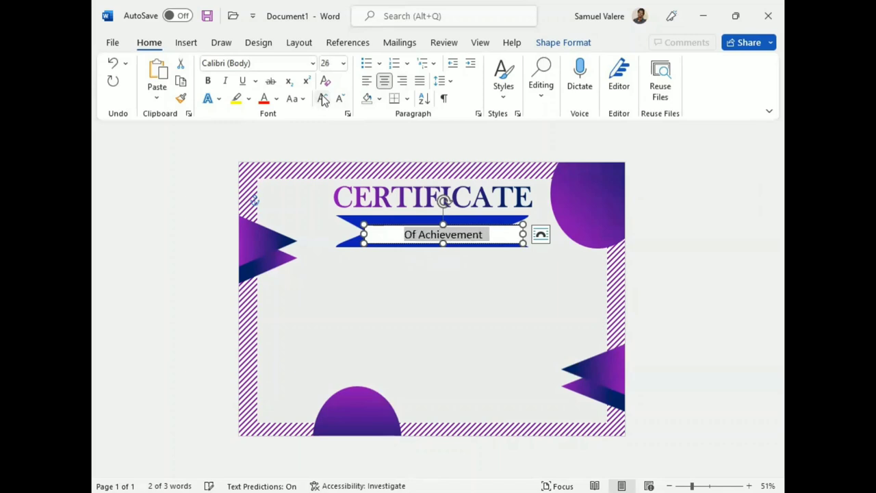
click(321, 98)
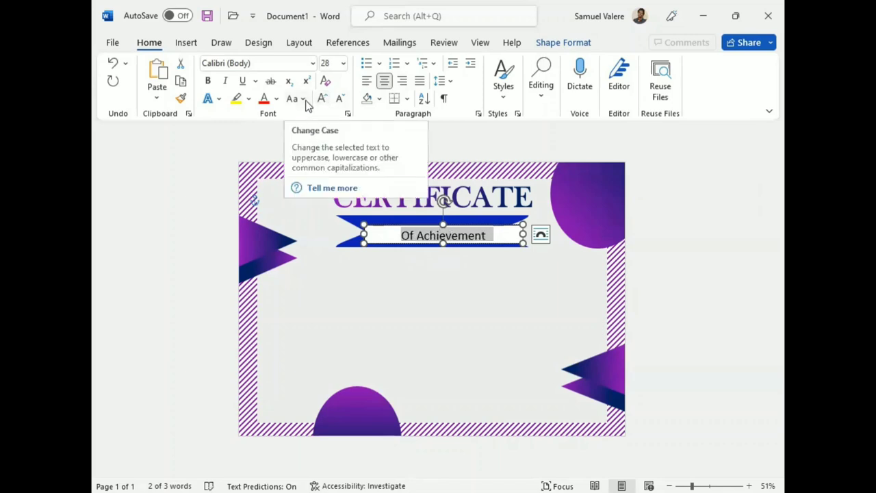
click(304, 99)
click(323, 153)
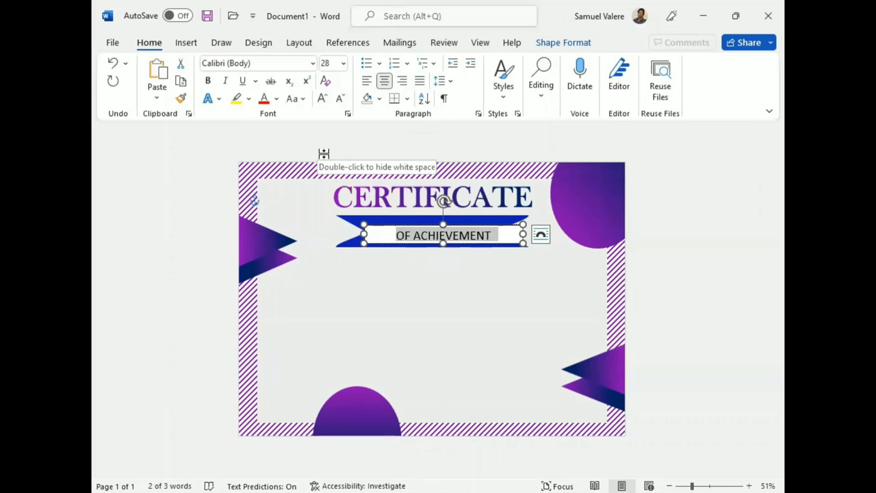
click(322, 97)
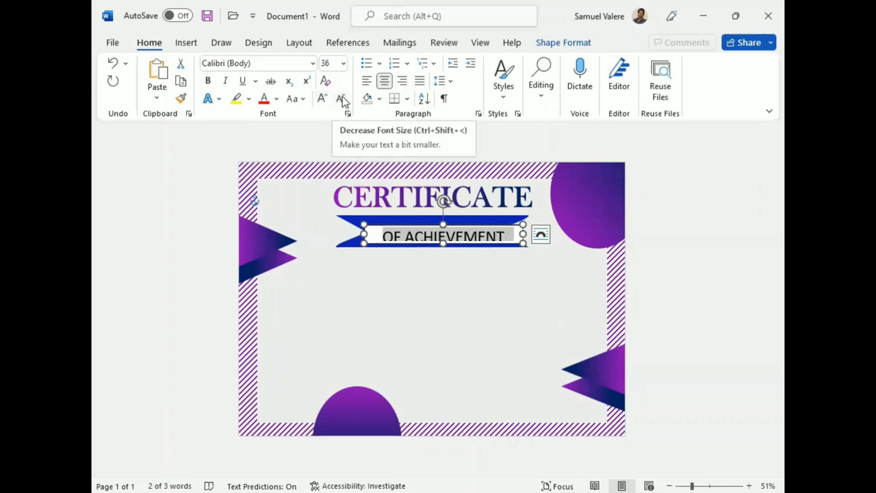
click(342, 99)
click(432, 252)
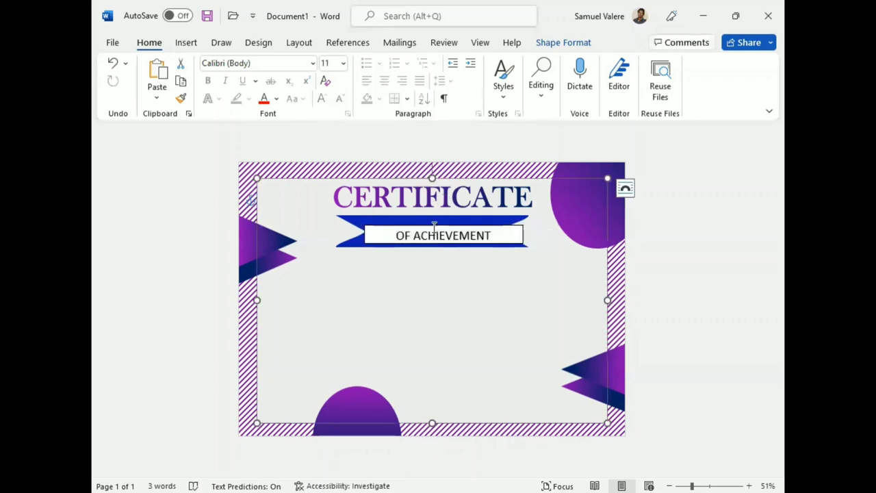
click(431, 228)
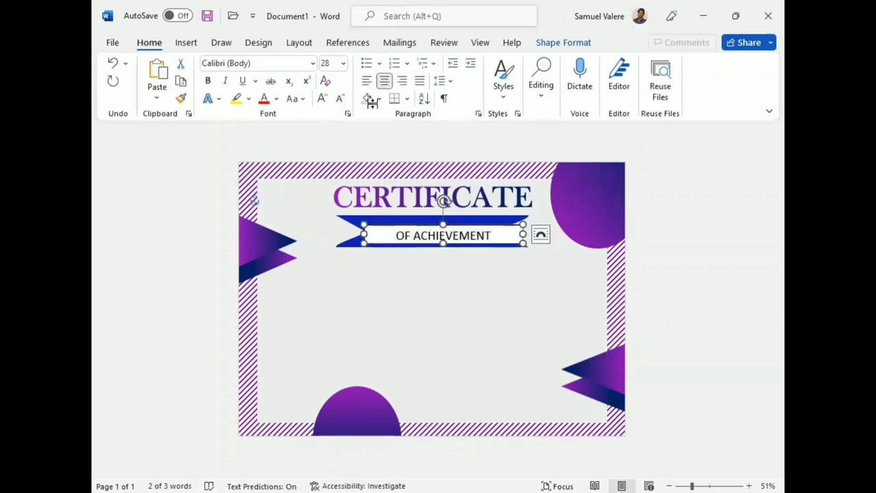
Give the OF ACHIEVEMENT text box no fill and light gray text.
click(560, 42)
click(323, 80)
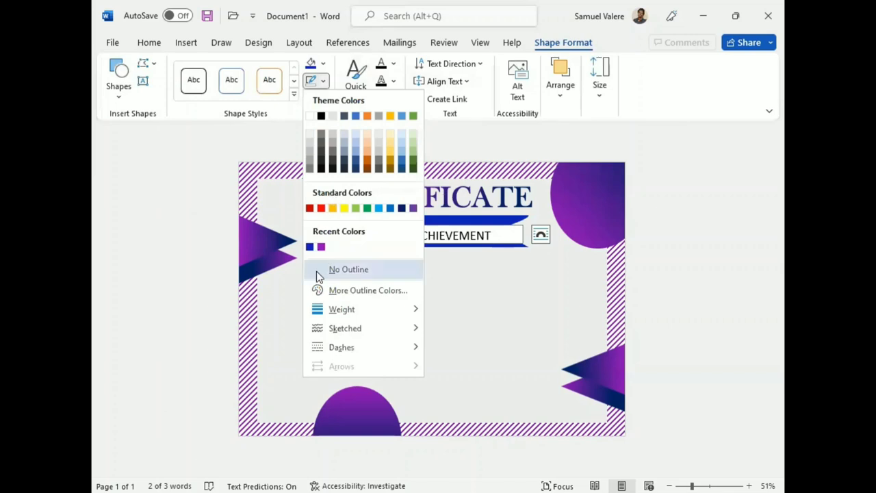
click(319, 190)
click(323, 64)
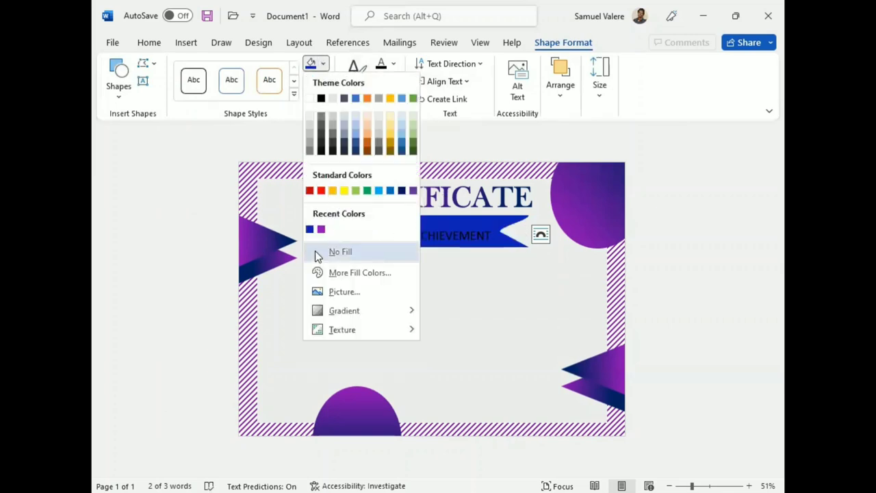
click(321, 253)
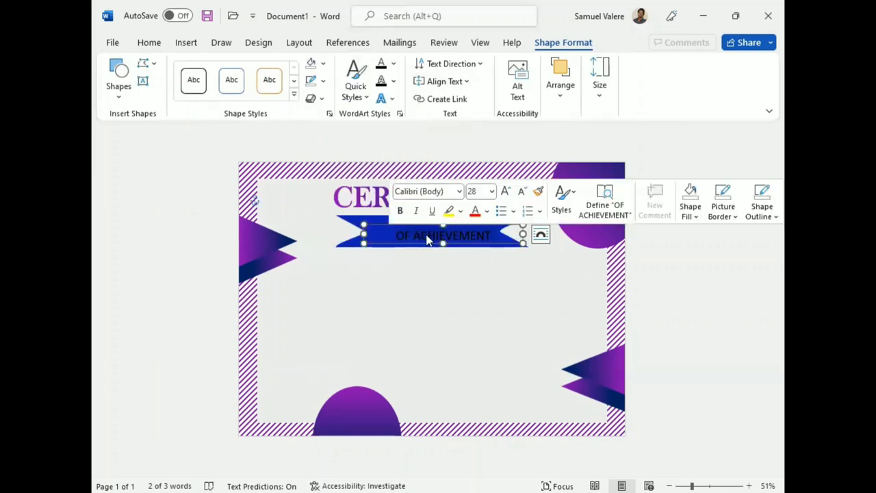
click(486, 211)
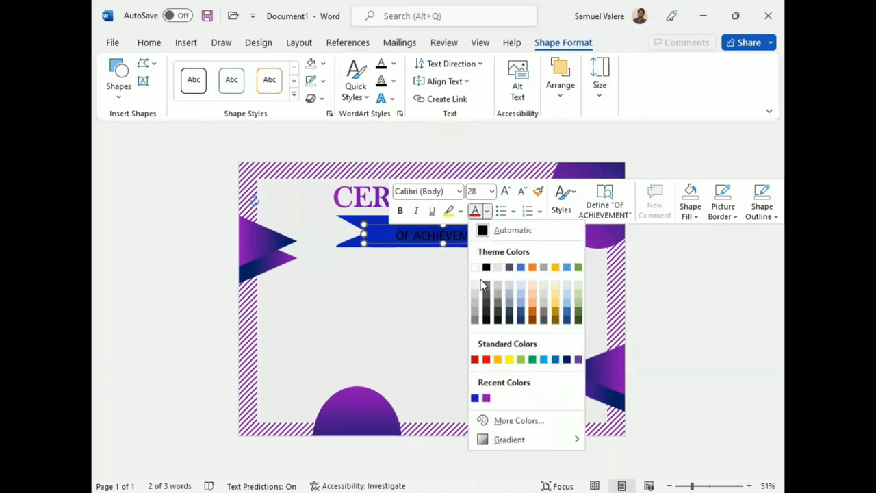
click(546, 286)
click(448, 247)
Centre the text on the blue banner and make the banner slightly shorter.
drag(449, 246, 435, 237)
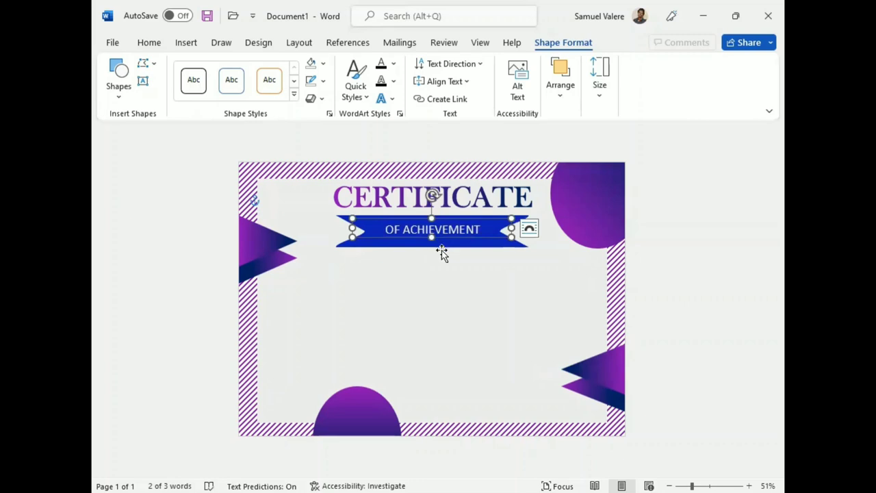
click(432, 243)
drag(431, 244, 431, 242)
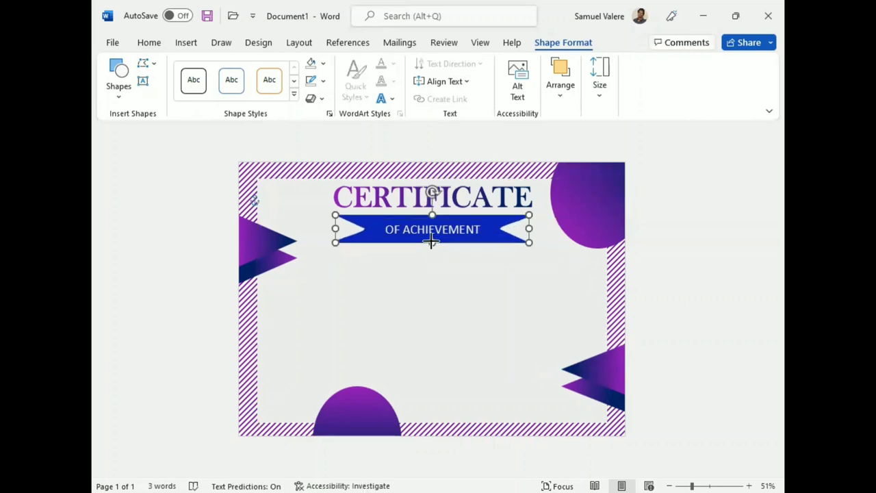
click(438, 219)
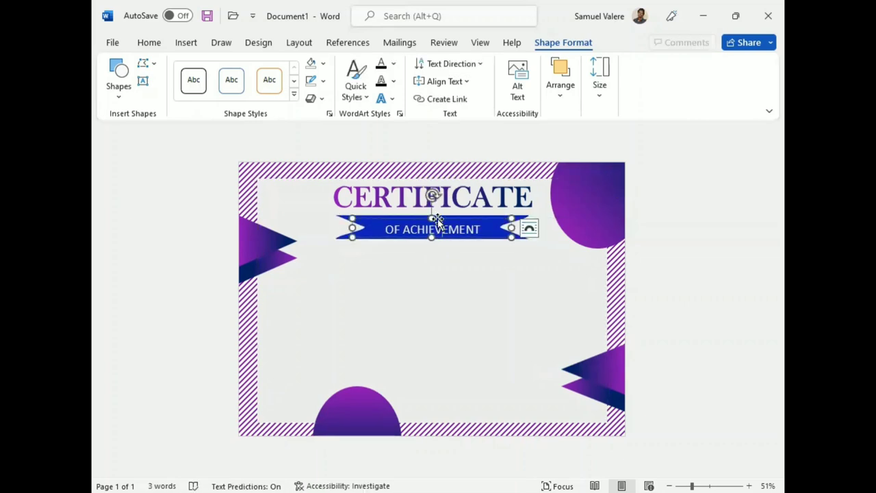
key(Up)
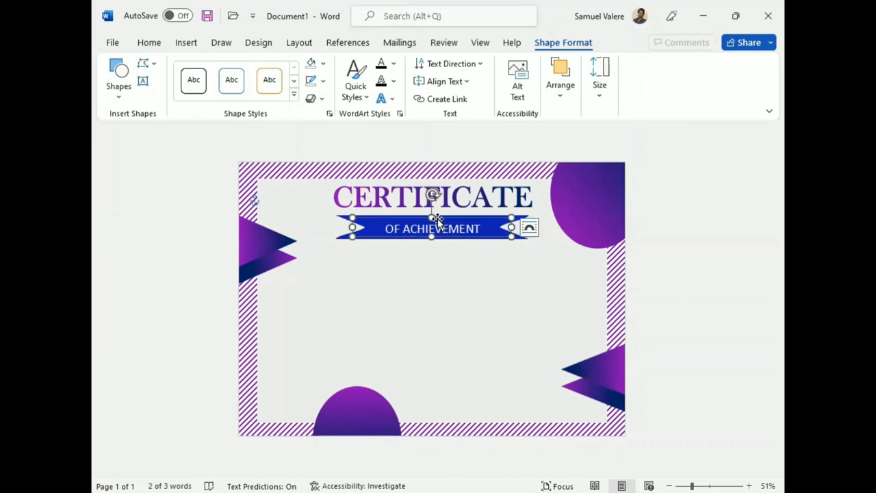
click(412, 285)
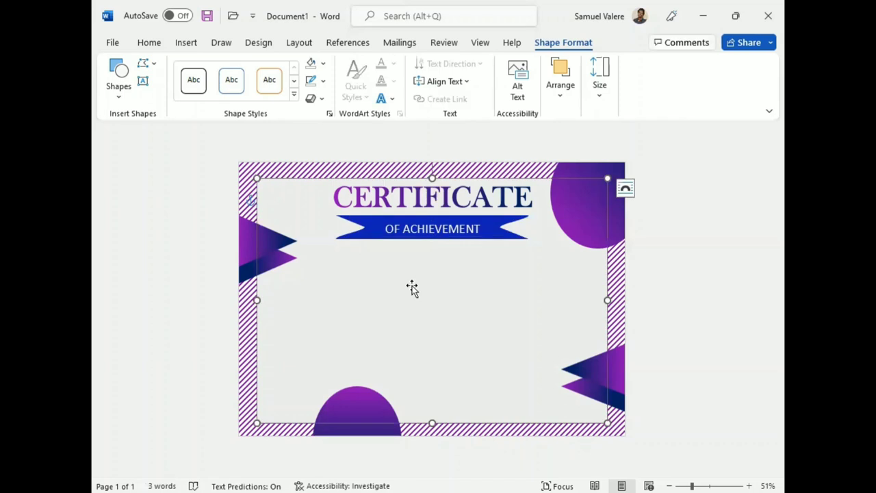
Rework the top-right circle's gradient stops so it shades from dark blue into purple.
click(595, 183)
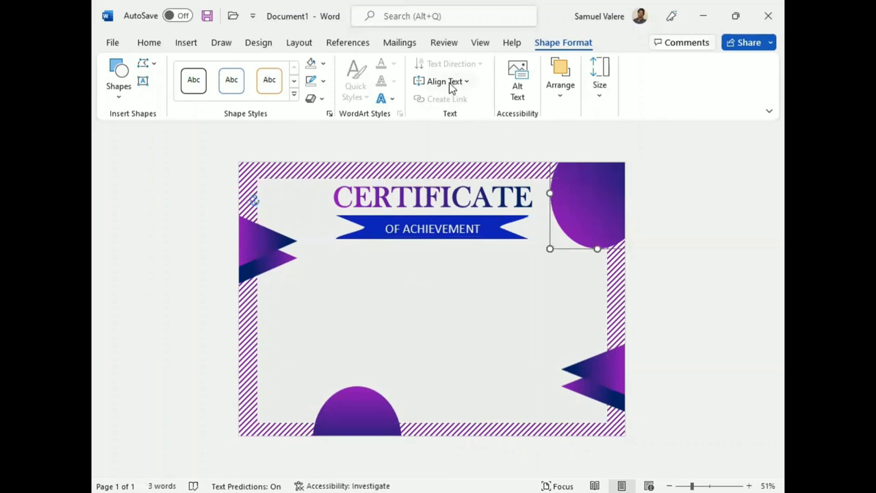
click(325, 65)
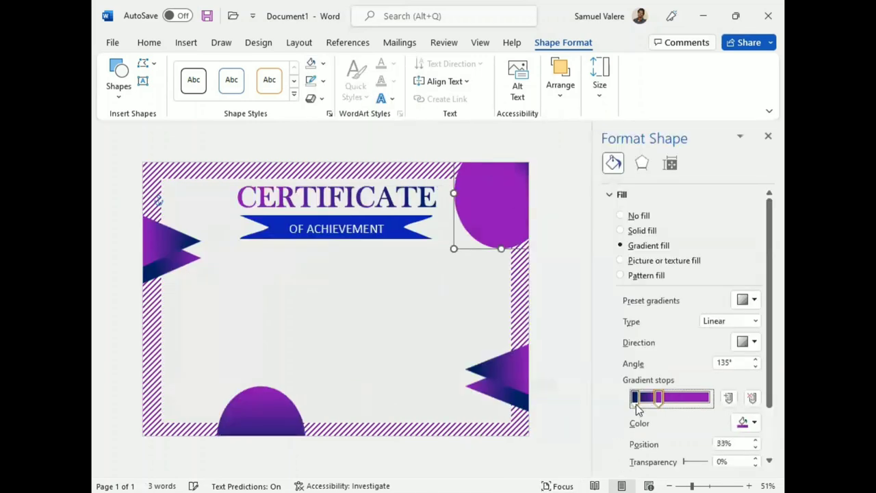
mouse_move(637, 401)
mouse_down()
mouse_move(699, 397)
mouse_move(641, 401)
mouse_up()
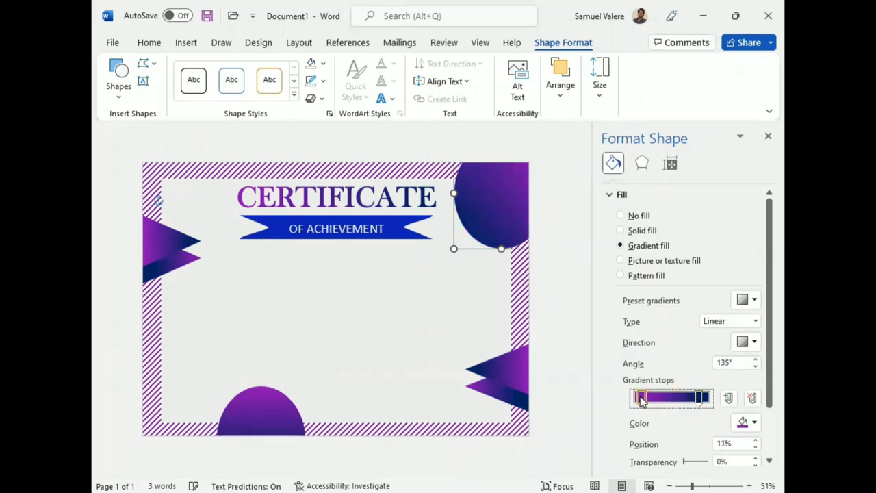
click(312, 80)
click(633, 364)
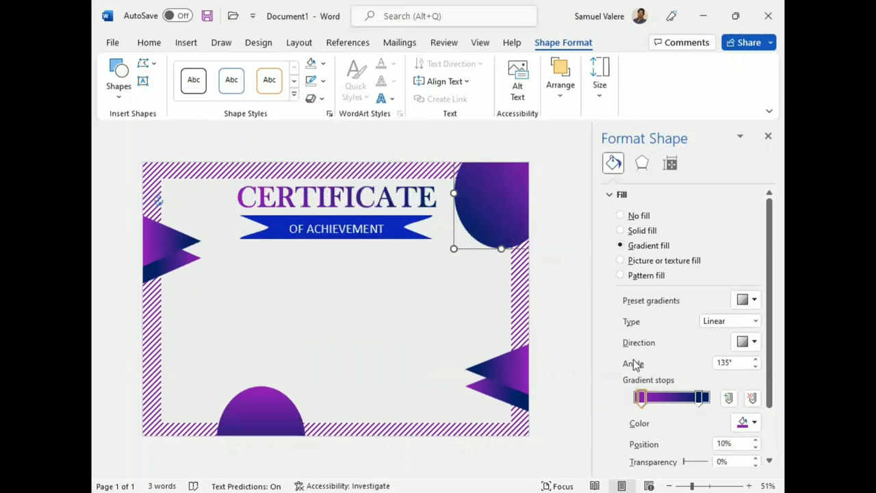
Shift the bottom semicircle's gradient stop so it runs navy into purple.
click(246, 416)
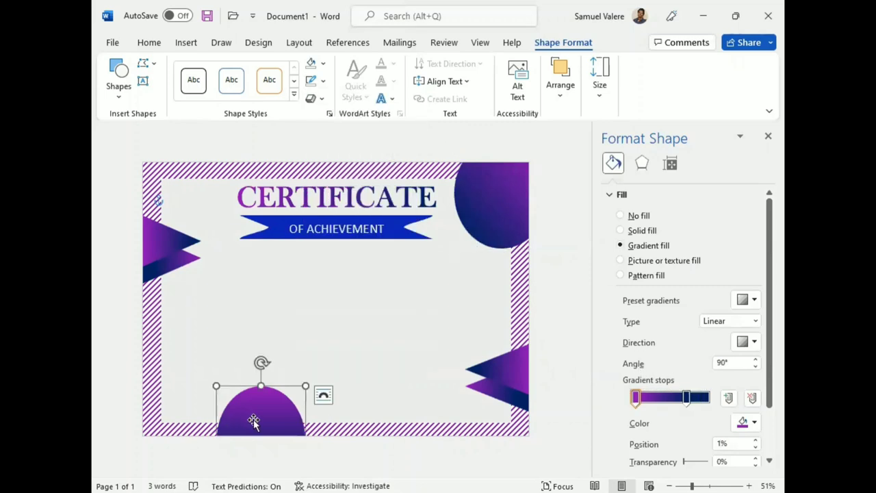
mouse_move(637, 398)
mouse_down()
mouse_move(693, 402)
mouse_move(685, 398)
mouse_up()
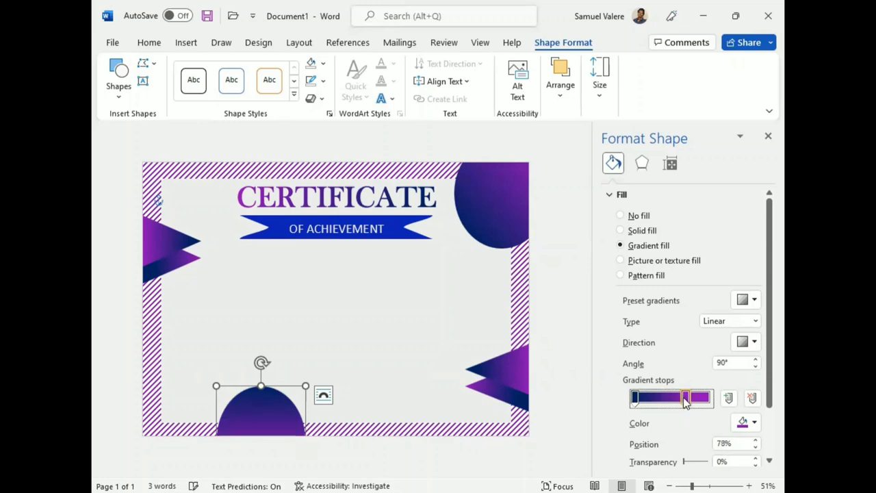
click(767, 136)
Copy the banner text box below the ribbon and make its text black.
click(423, 273)
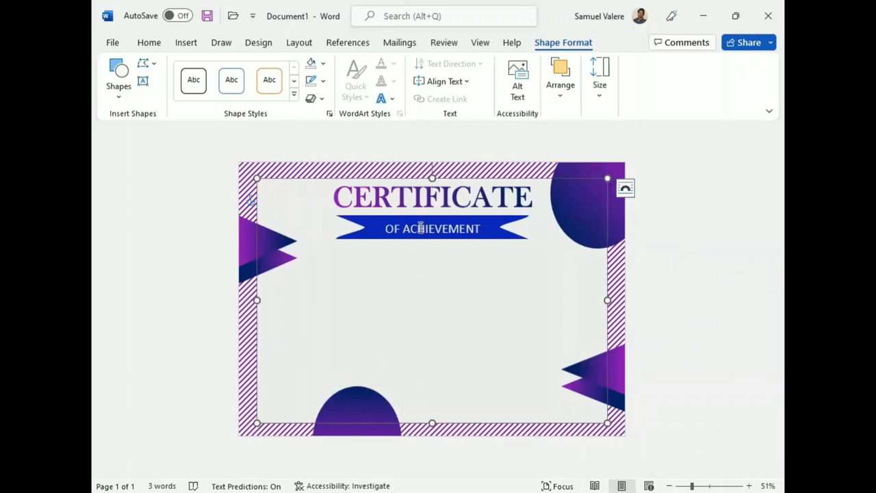
click(416, 217)
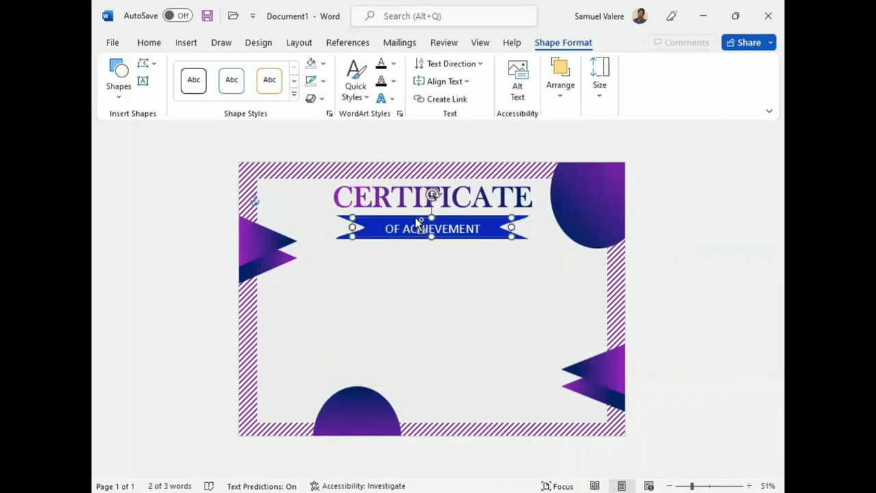
drag(415, 217, 420, 265)
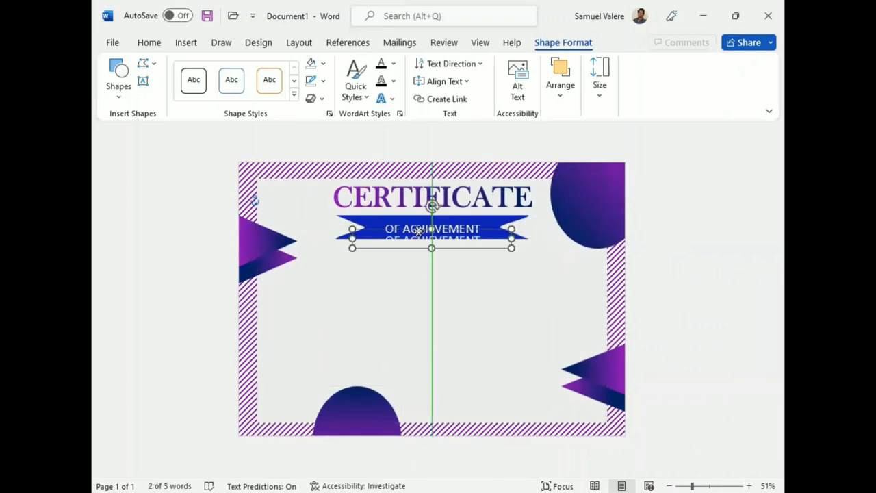
triple_click(420, 266)
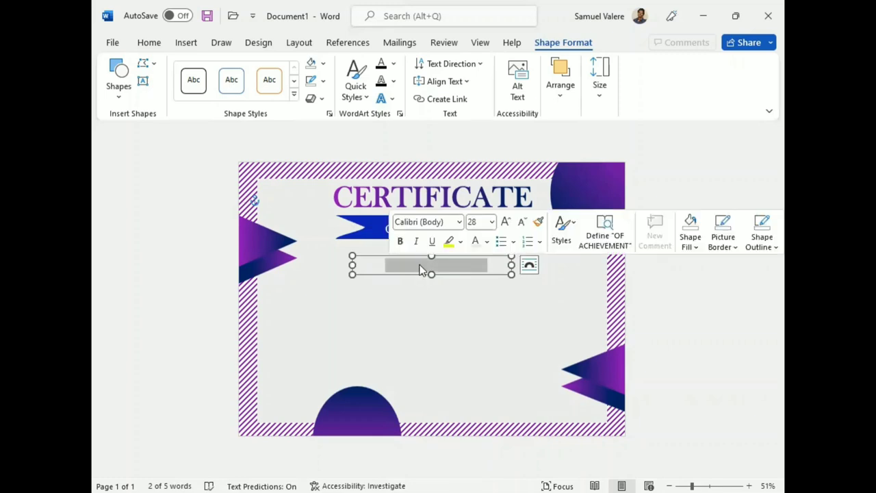
click(488, 242)
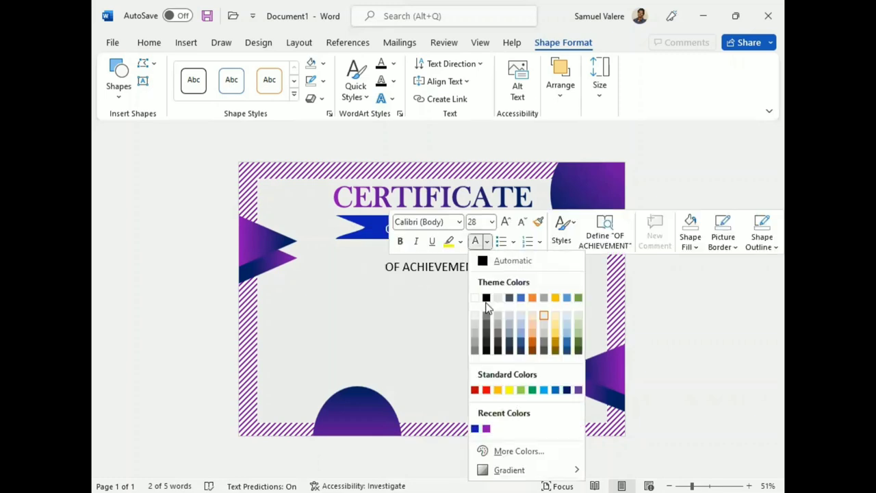
click(486, 297)
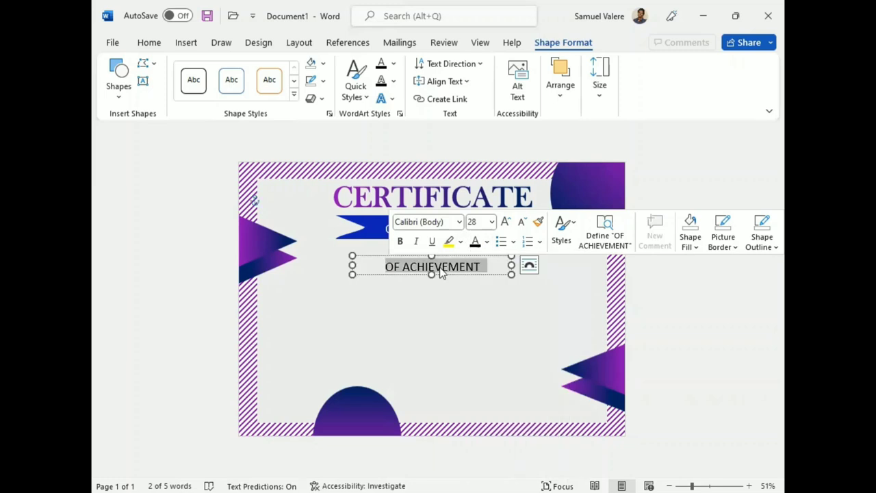
Type the recipient's full name into the copied text box.
text(Samuel)
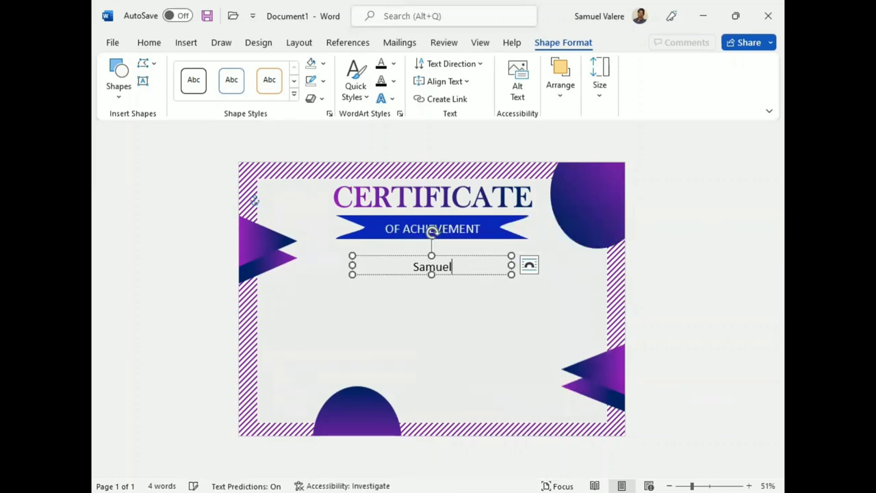
text( Valere)
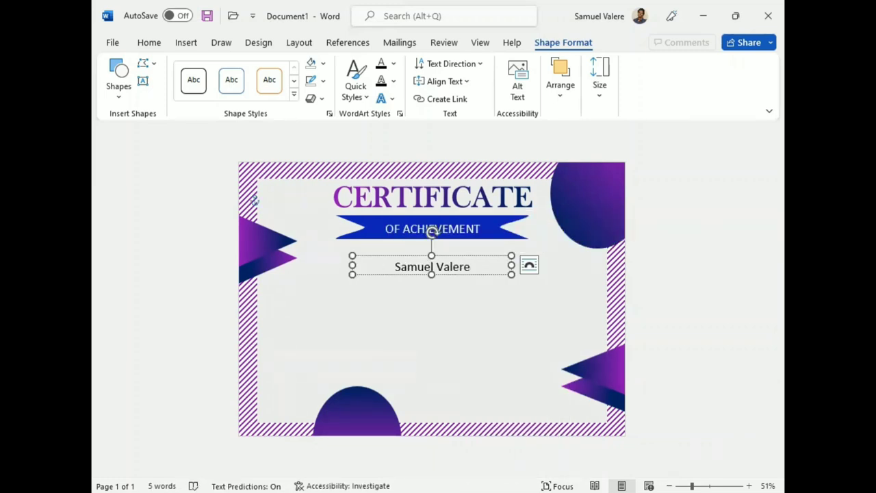
Set the recipient's name in Vivaldi script at 72 pt.
triple_click(433, 267)
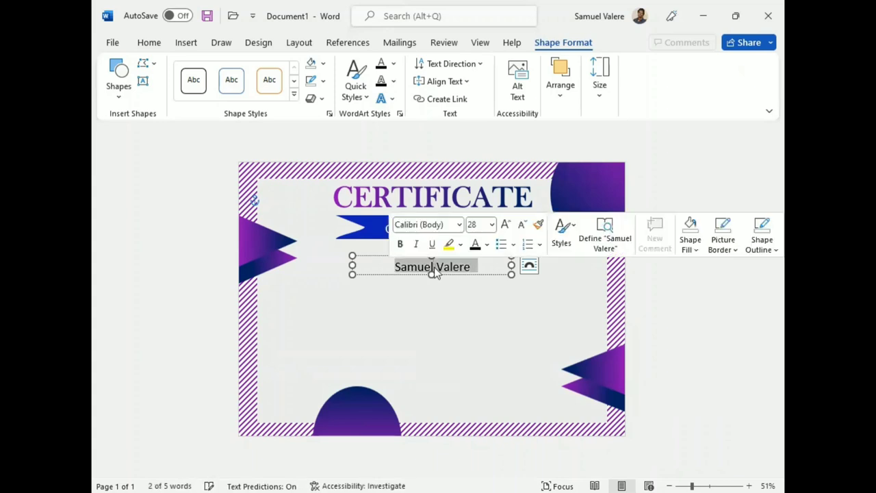
click(448, 224)
text(Vivaldi)
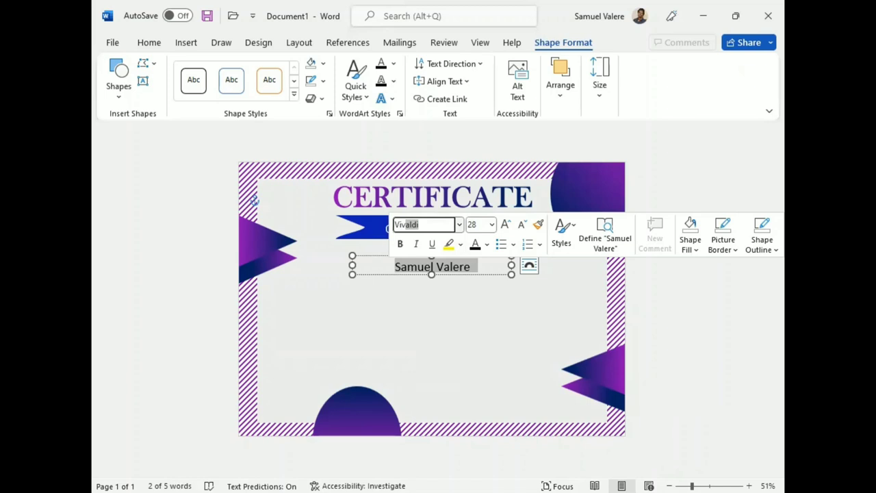
key(Return)
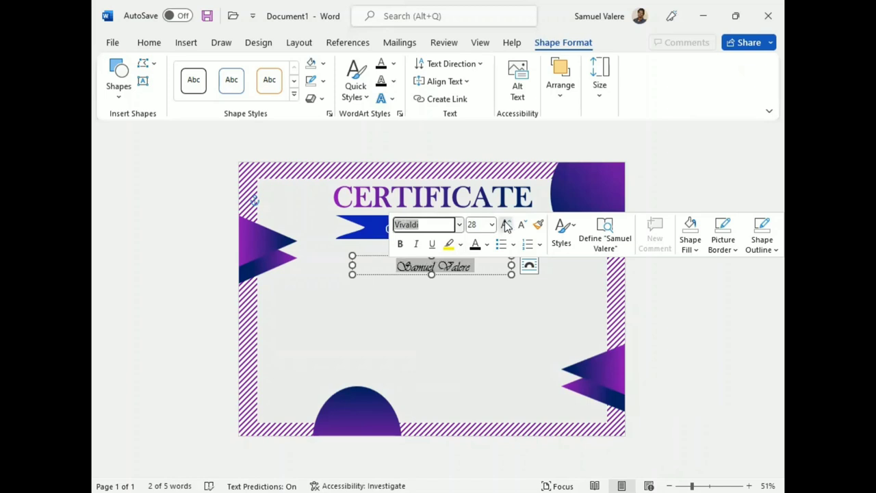
click(505, 224)
click(505, 225)
click(505, 224)
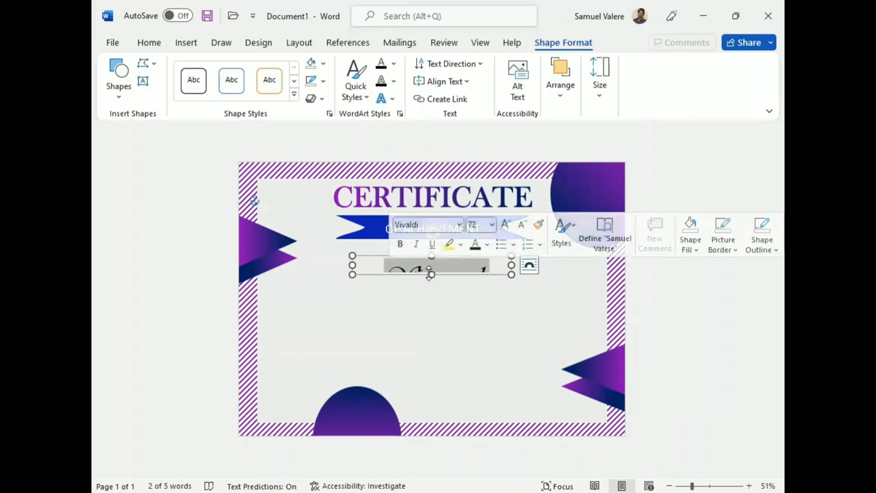
Widen the name box, enlarge the name to 80 pt, and move it just below the banner.
drag(431, 273, 435, 299)
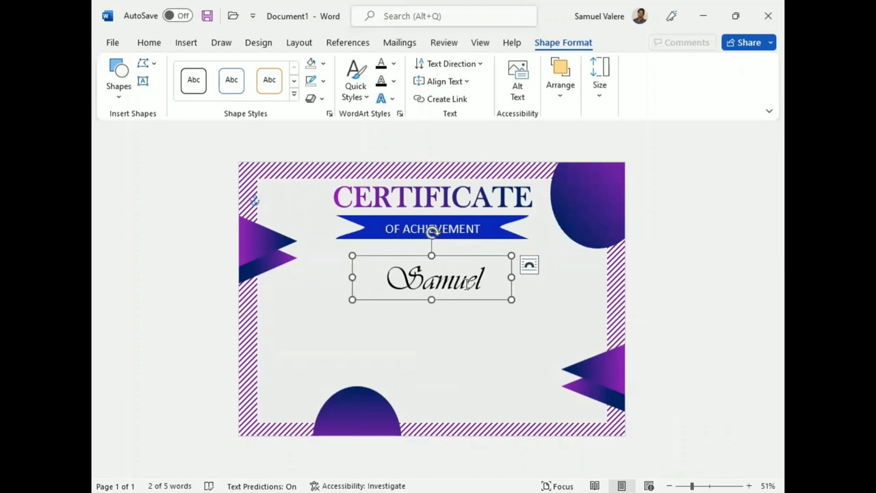
drag(352, 277, 301, 274)
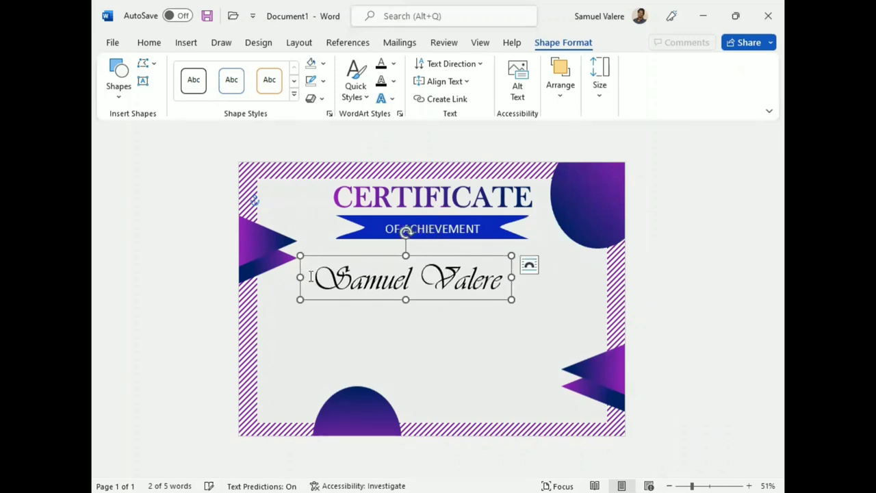
triple_click(426, 278)
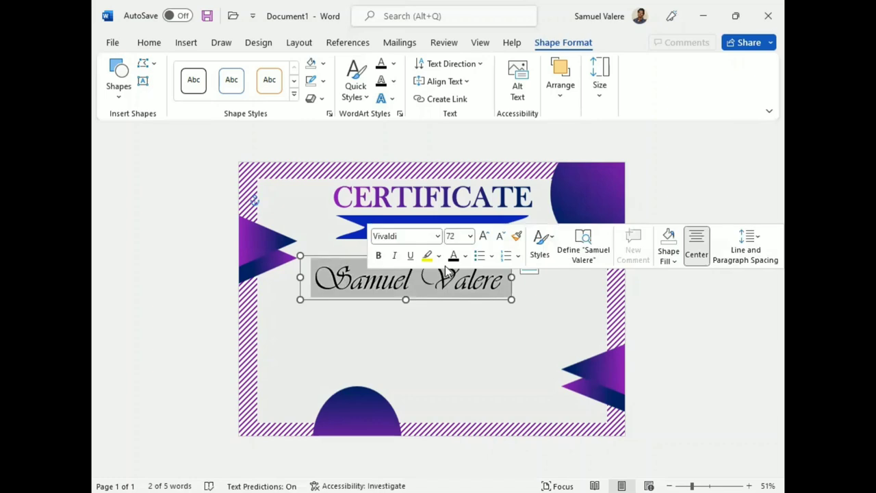
click(483, 235)
drag(511, 277, 542, 273)
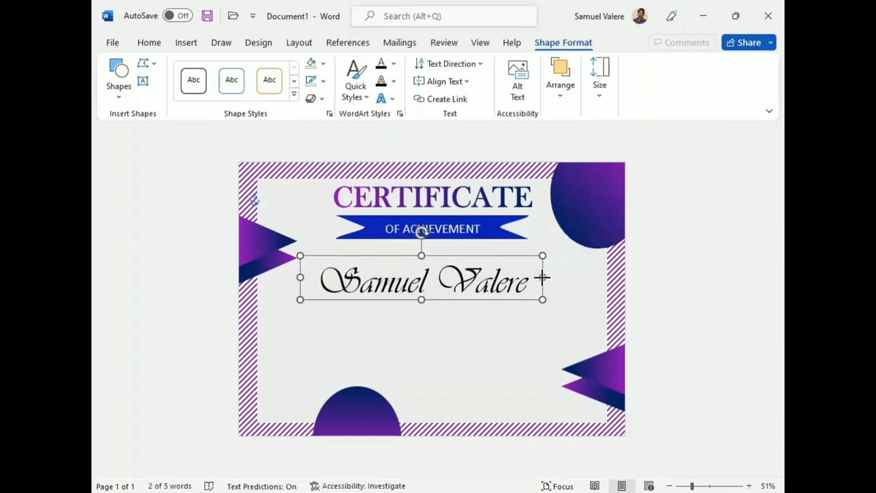
drag(437, 250, 438, 238)
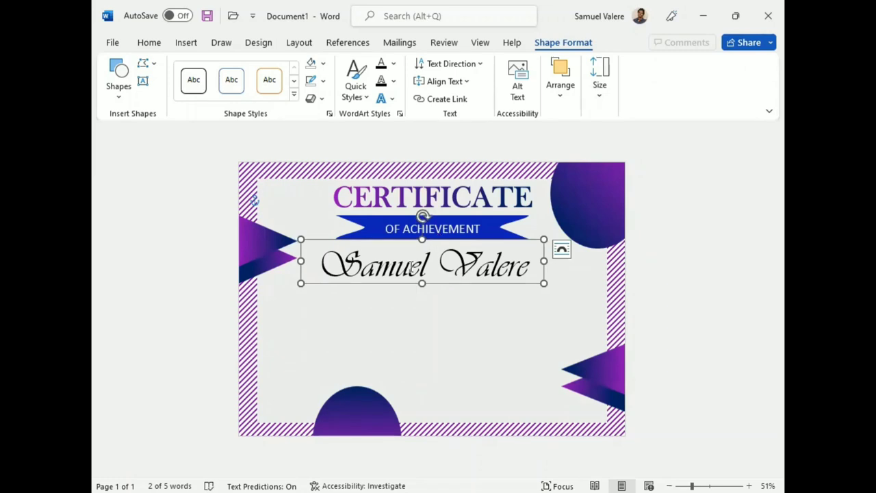
triple_click(412, 268)
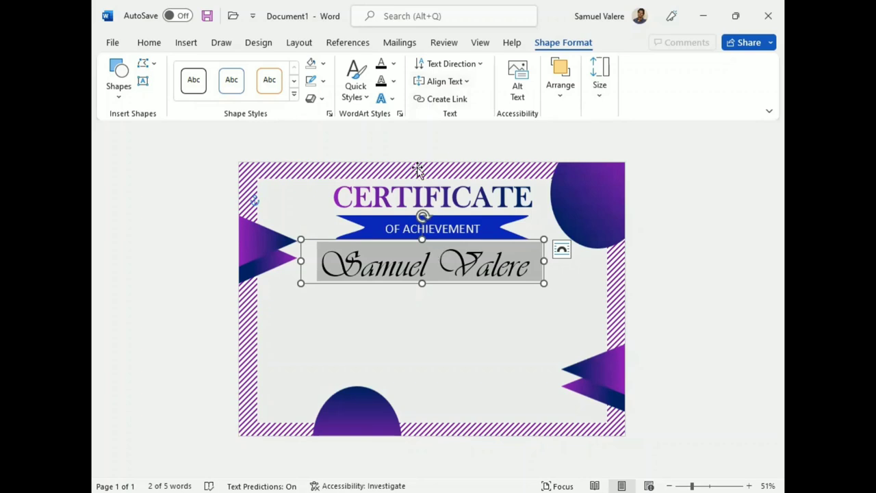
Fill the name with a linear left-to-right purple-to-dark-blue gradient, dark blue stop at 12%.
click(393, 63)
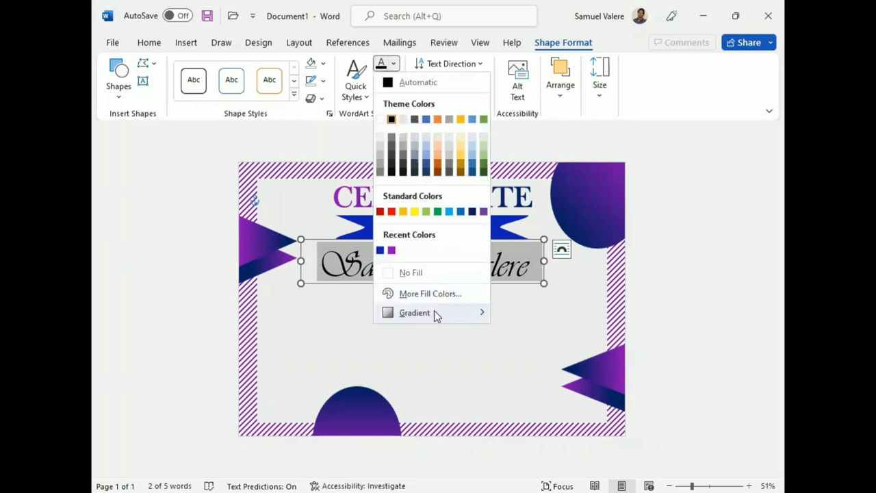
mouse_move(414, 313)
click(545, 477)
click(630, 266)
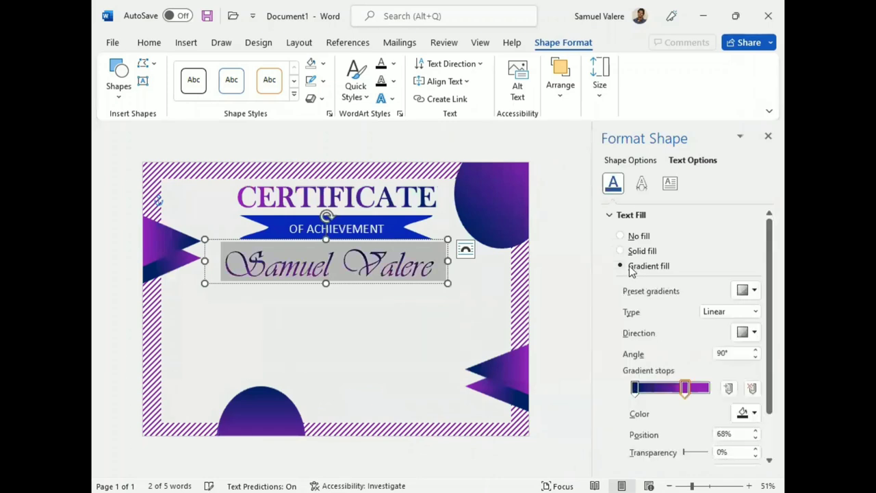
click(755, 332)
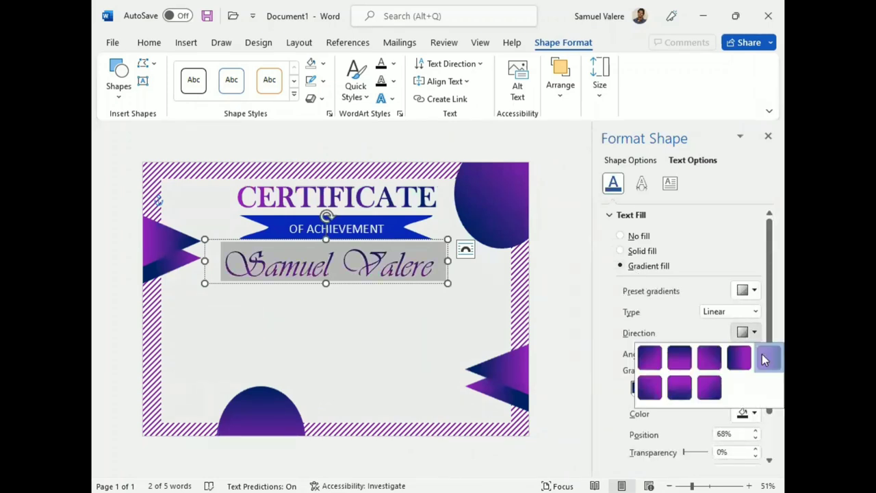
click(769, 357)
drag(685, 388, 702, 388)
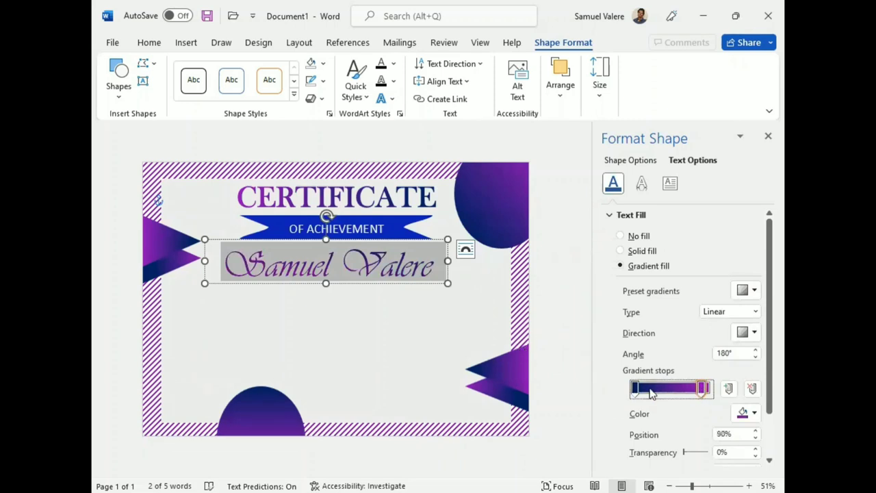
drag(636, 388, 645, 390)
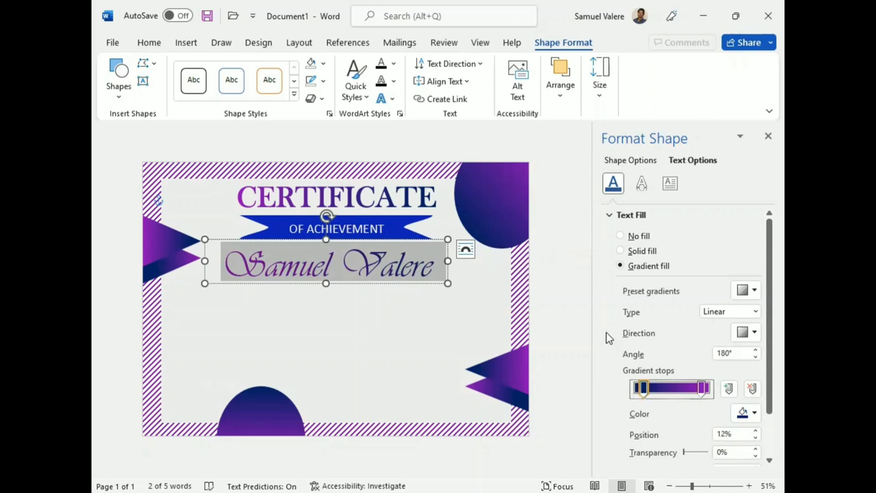
click(768, 136)
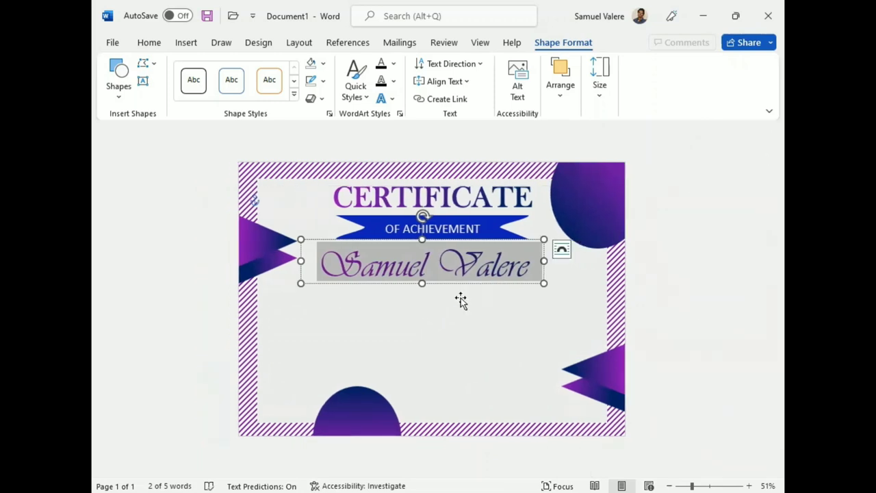
Make the name bold and centre its box on the page.
click(149, 42)
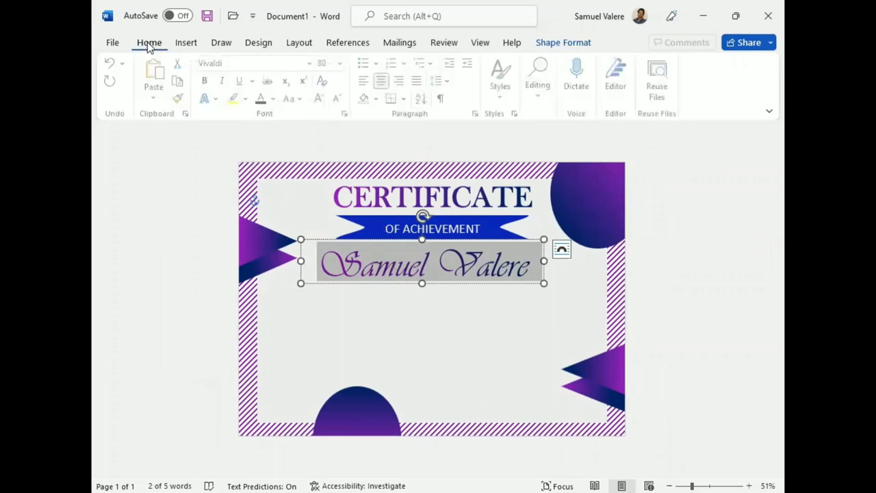
click(208, 80)
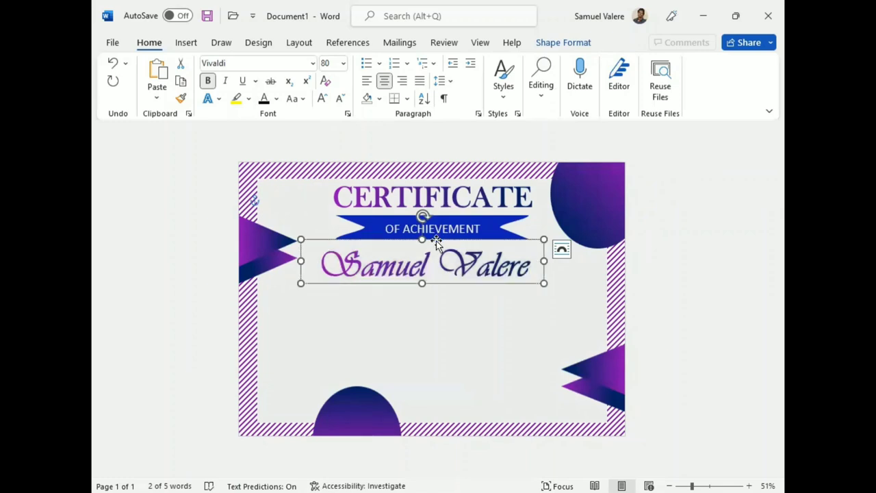
drag(436, 242, 442, 239)
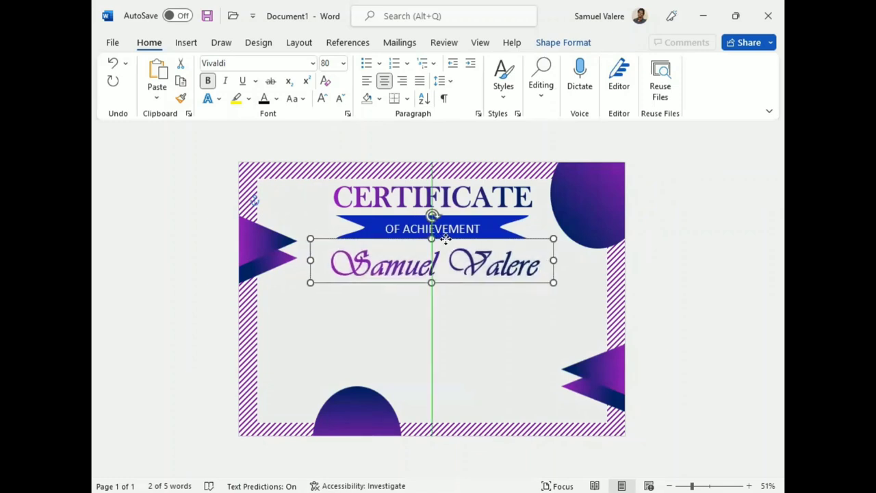
drag(445, 239, 445, 239)
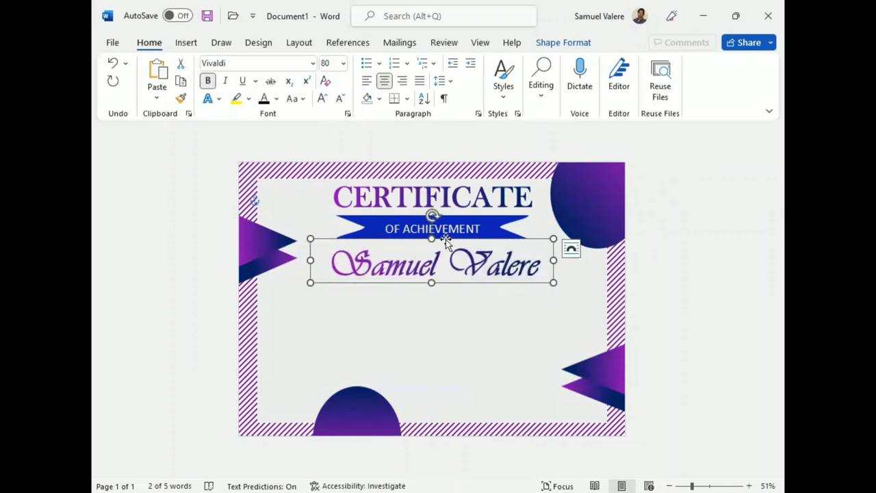
click(410, 225)
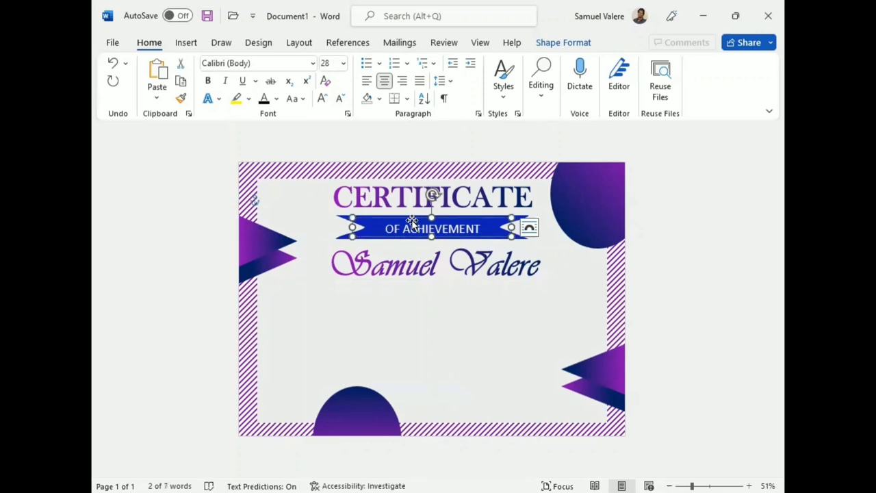
Copy the banner box below the name, paste the thank-you message as plain text, and make it black.
mouse_move(432, 198)
mouse_down()
mouse_move(425, 299)
mouse_move(411, 304)
mouse_up()
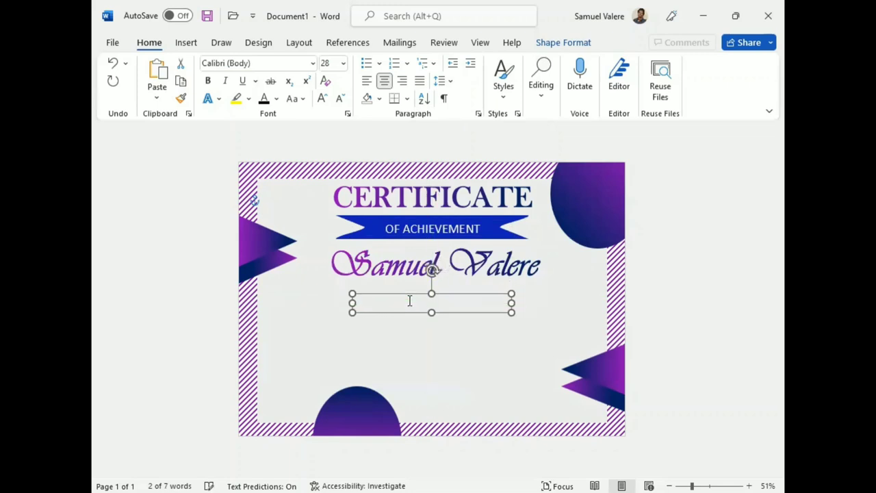
triple_click(413, 308)
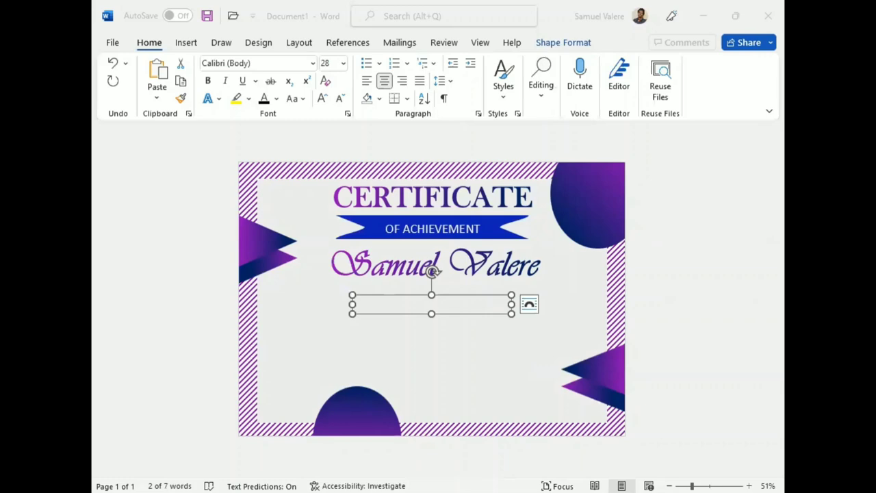
right_click(422, 309)
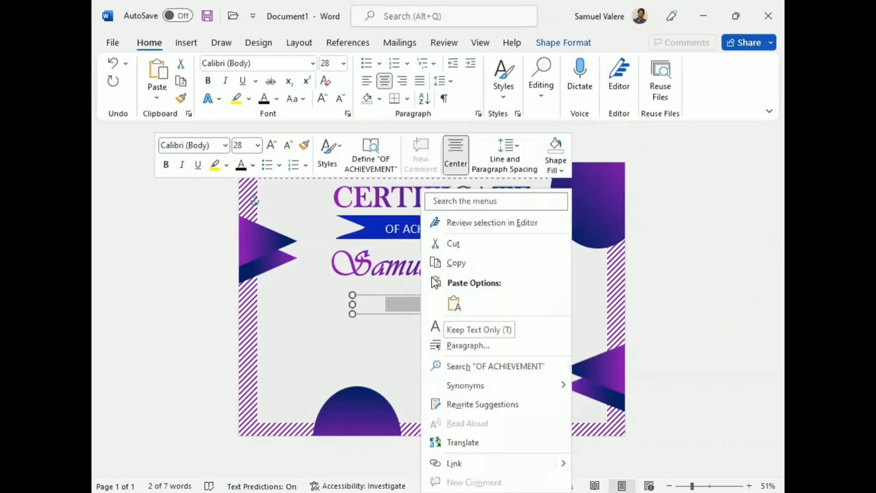
click(453, 303)
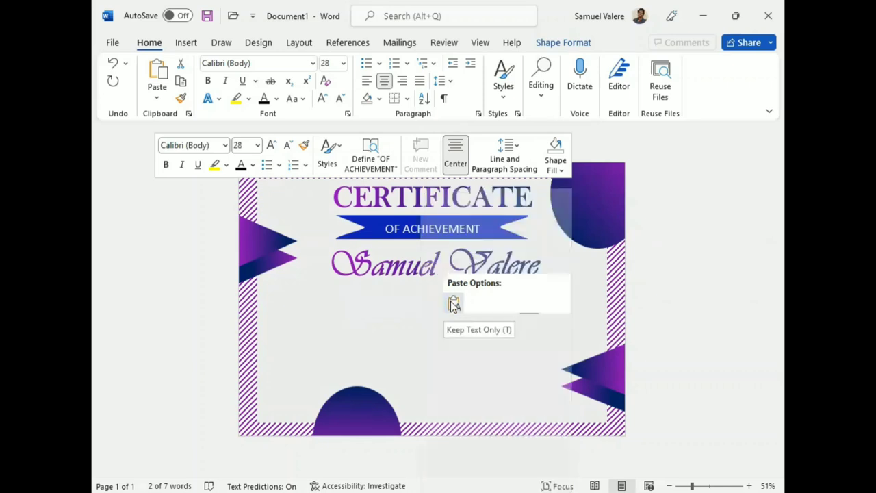
triple_click(423, 307)
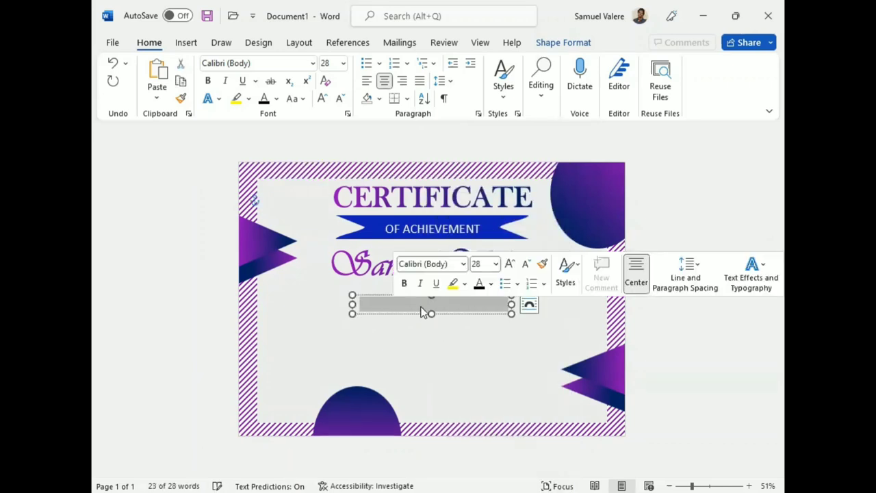
click(479, 287)
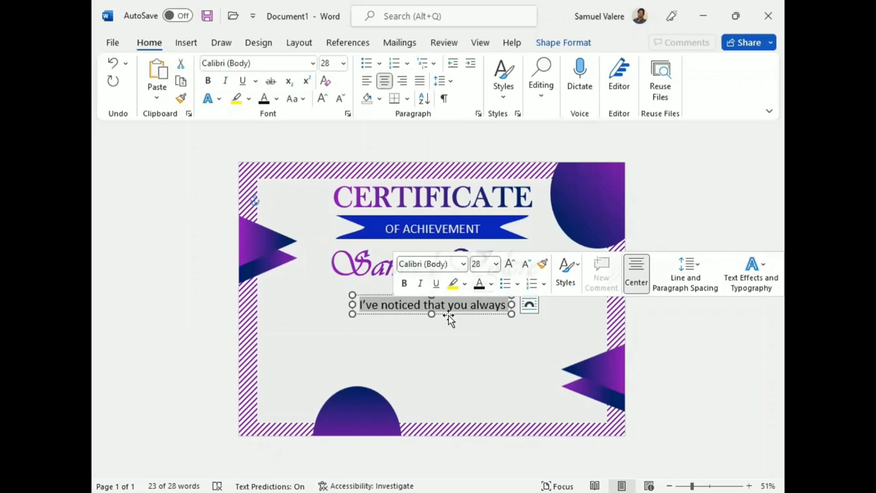
drag(432, 313, 436, 383)
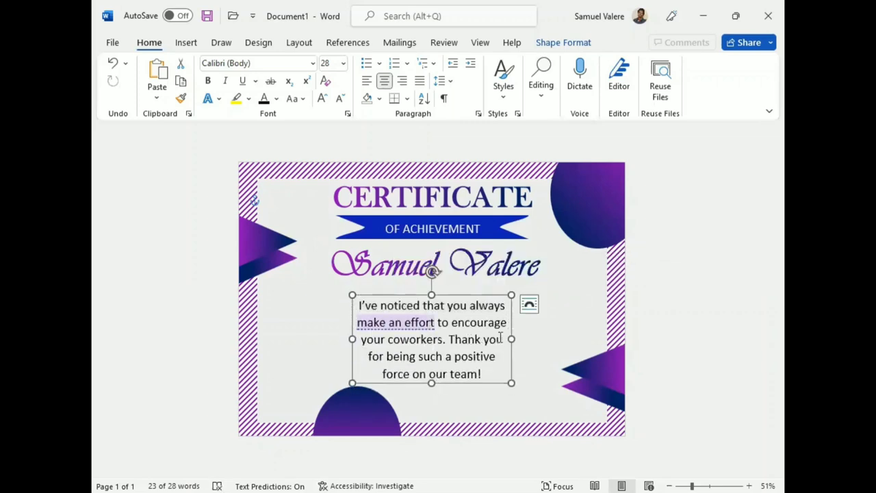
Set the message paragraph in Times New Roman.
triple_click(440, 322)
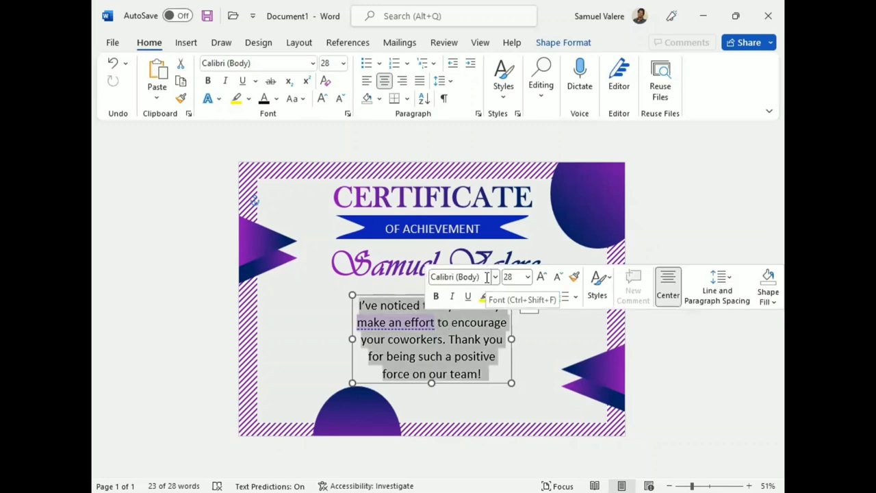
text(Times New Rom)
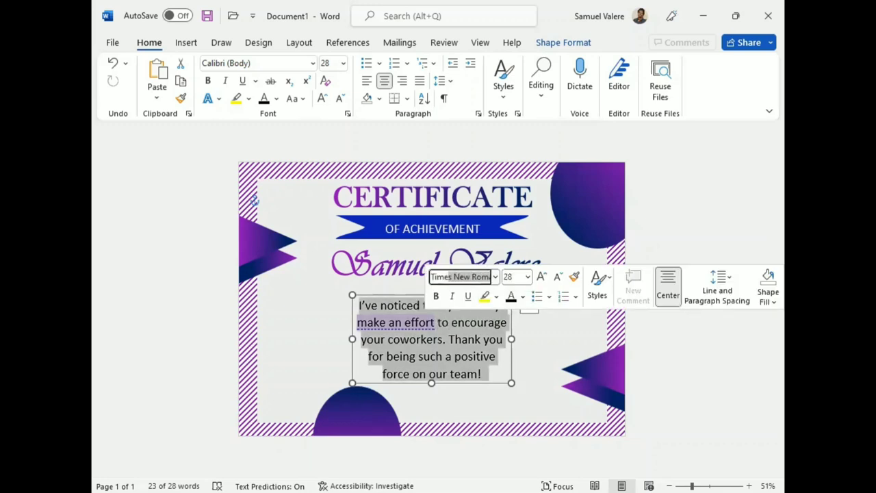
key(Return)
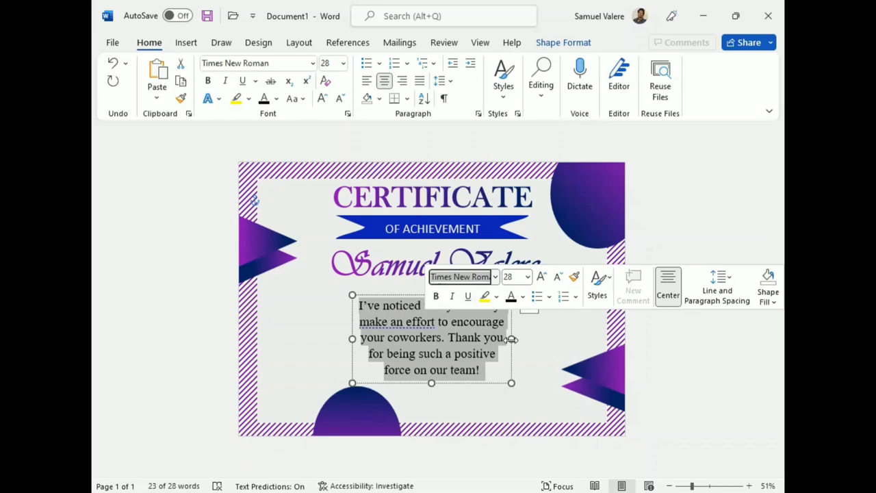
Widen the message box, centre it under the name, and trim its height to fit.
drag(512, 338, 534, 338)
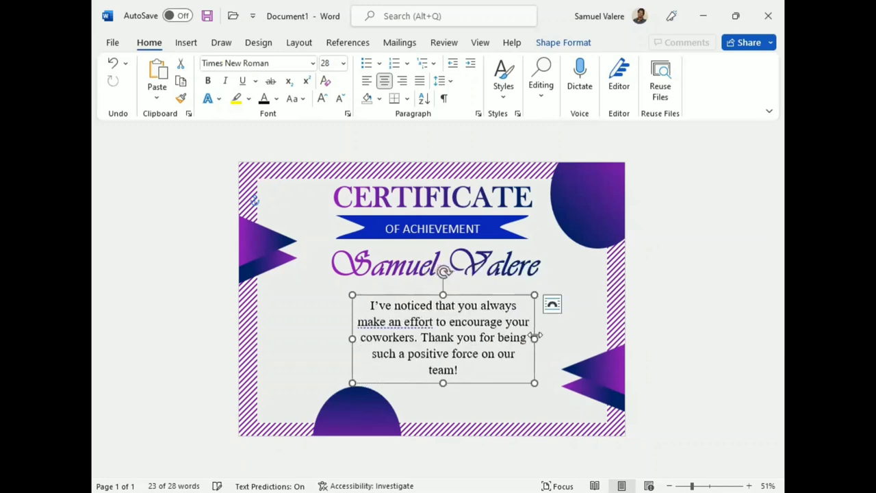
drag(438, 295, 423, 288)
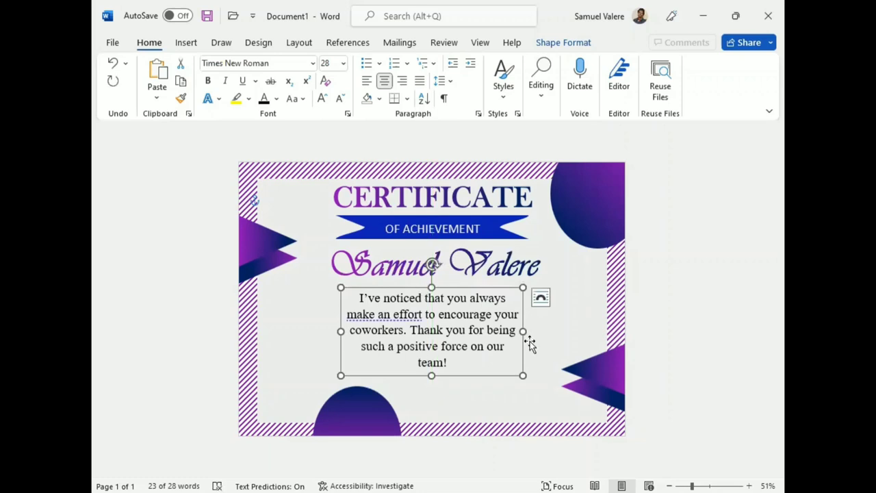
drag(523, 330, 573, 331)
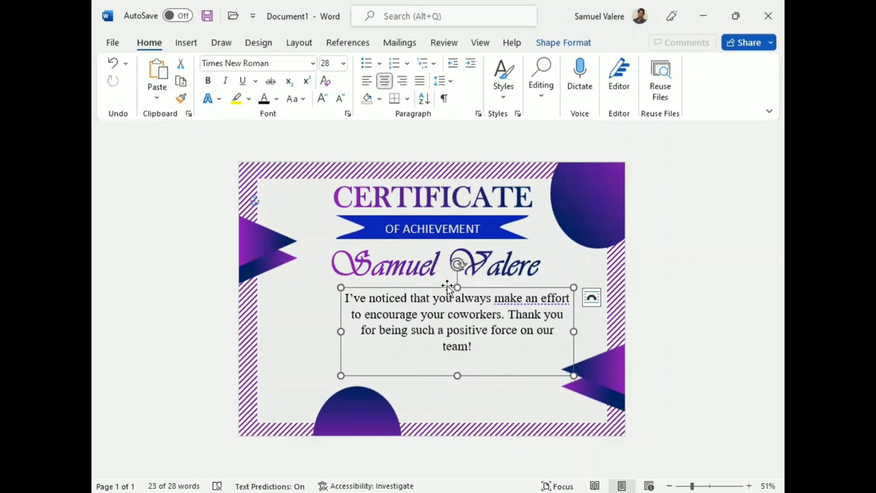
drag(447, 287, 412, 288)
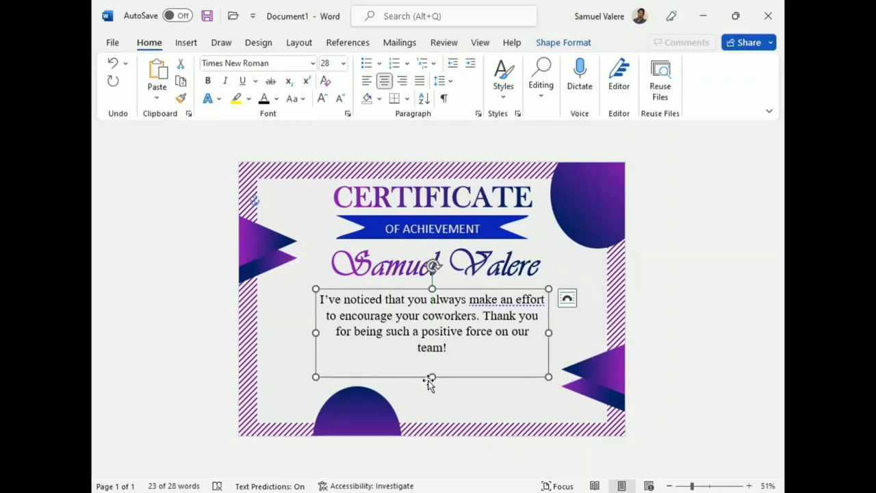
drag(431, 376, 432, 356)
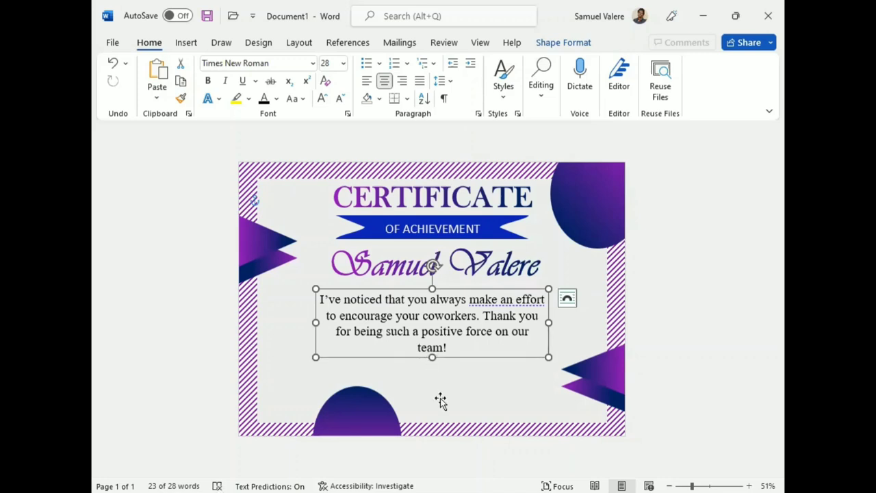
click(368, 401)
click(365, 399)
Shorten the bottom purple semicircle and shrink the top-right purple circle.
drag(355, 386, 353, 403)
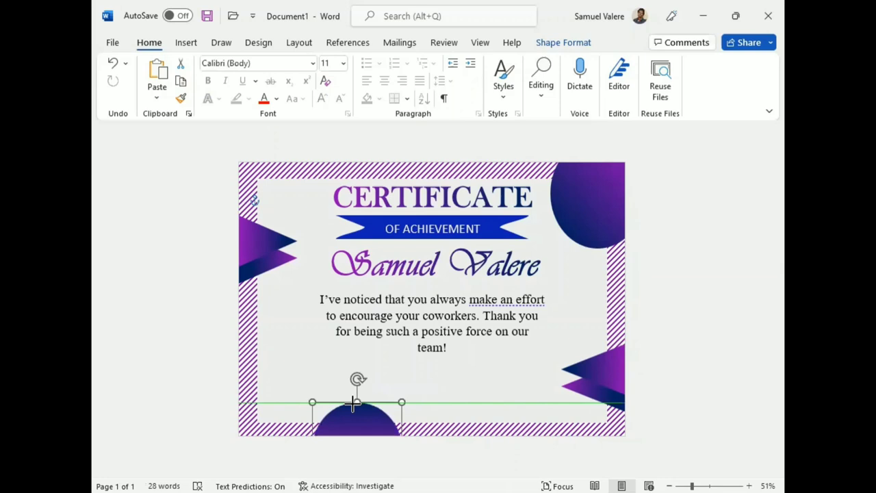
click(553, 246)
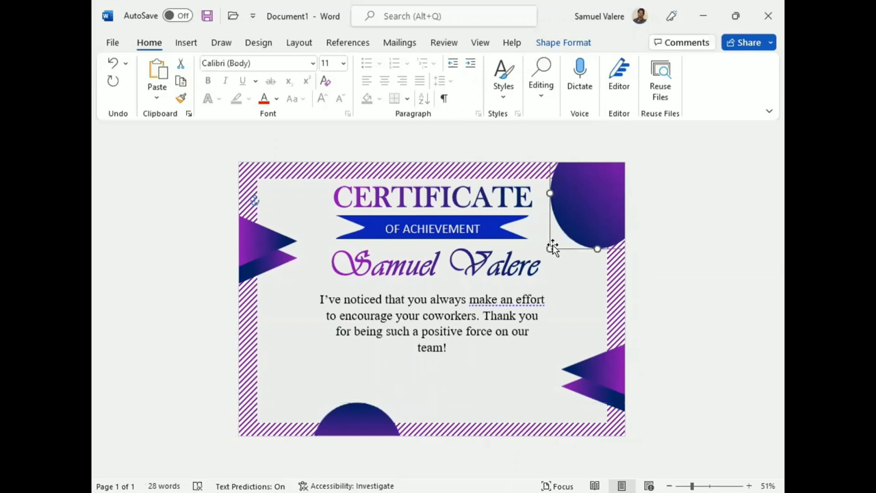
drag(551, 247, 552, 243)
click(576, 301)
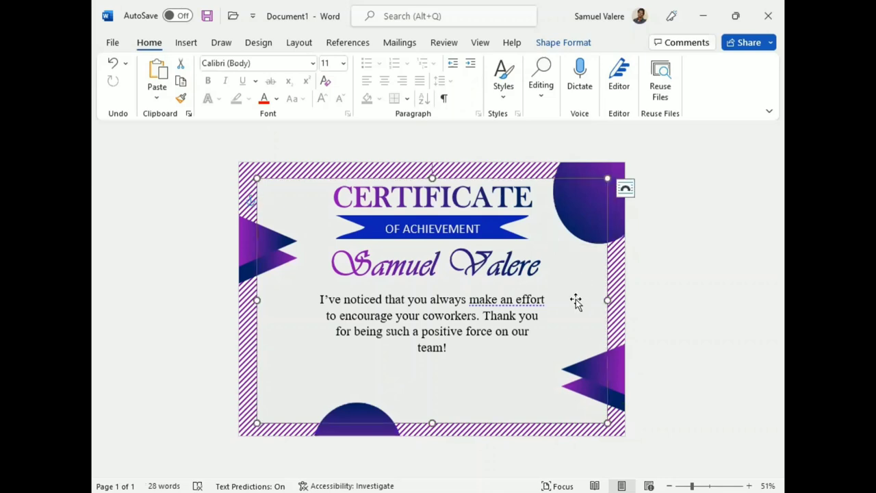
Insert the laurel picture from the folder named 1.
click(185, 46)
click(197, 93)
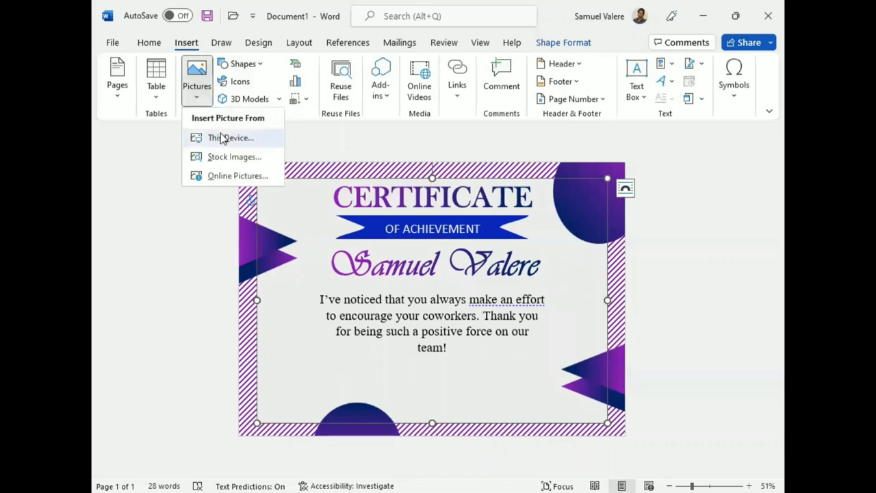
click(222, 139)
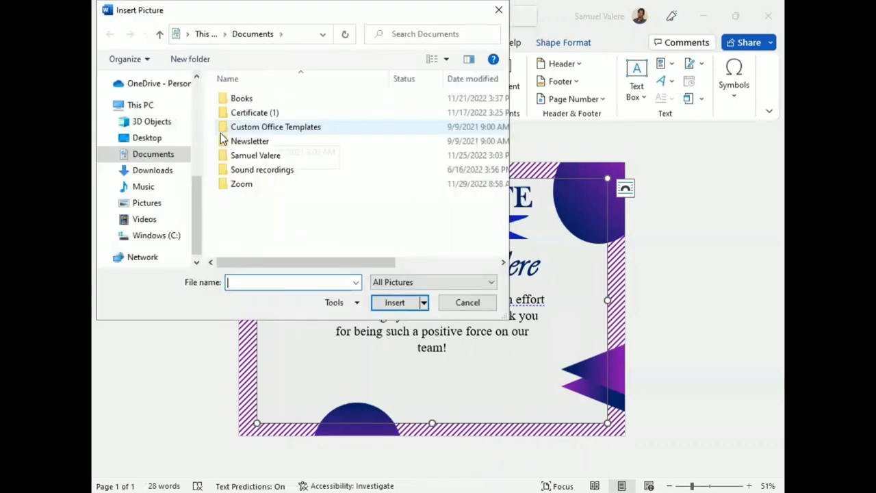
scroll(173, 151, down, 1)
scroll(160, 157, up, 2)
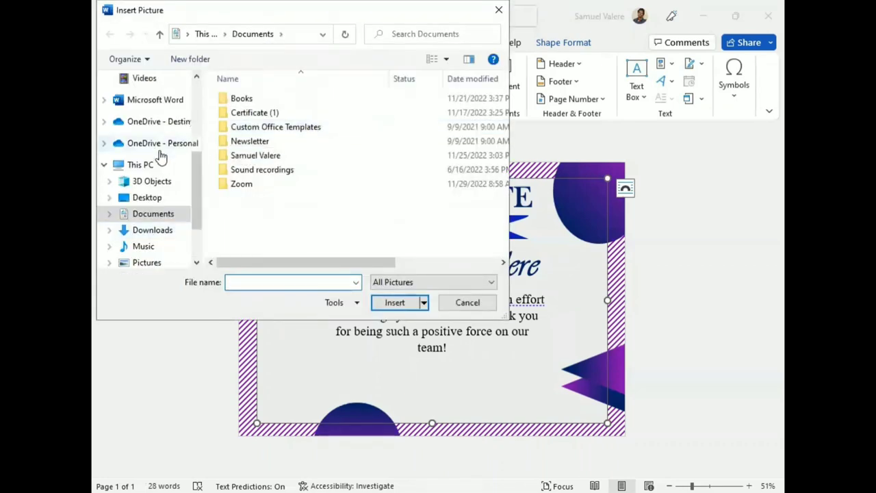
scroll(160, 152, up, 3)
scroll(144, 144, up, 1)
click(136, 130)
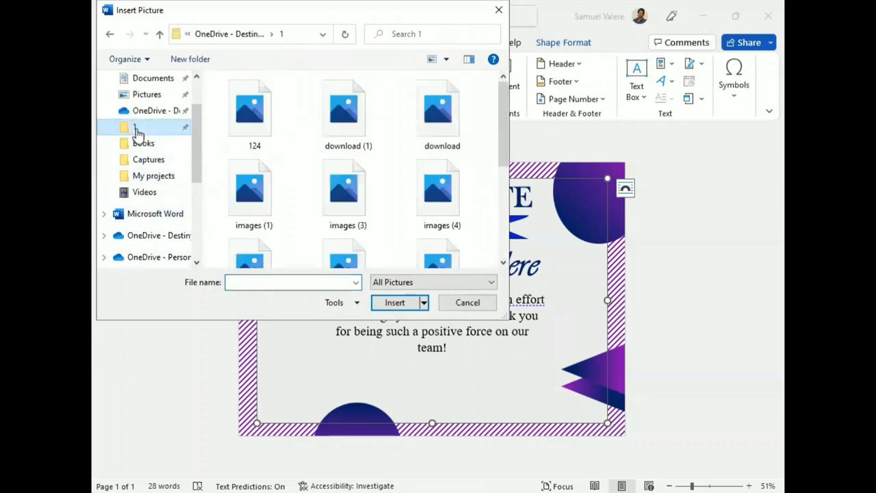
scroll(403, 172, down, 2)
scroll(382, 161, down, 1)
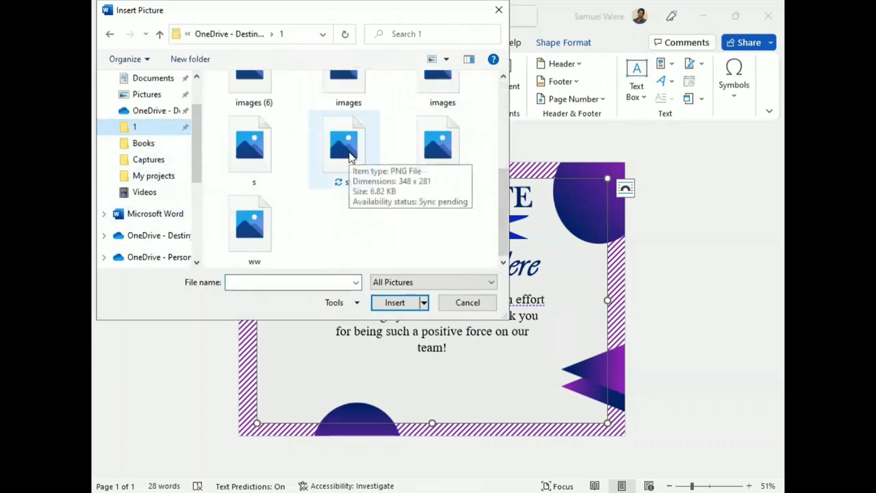
double_click(349, 156)
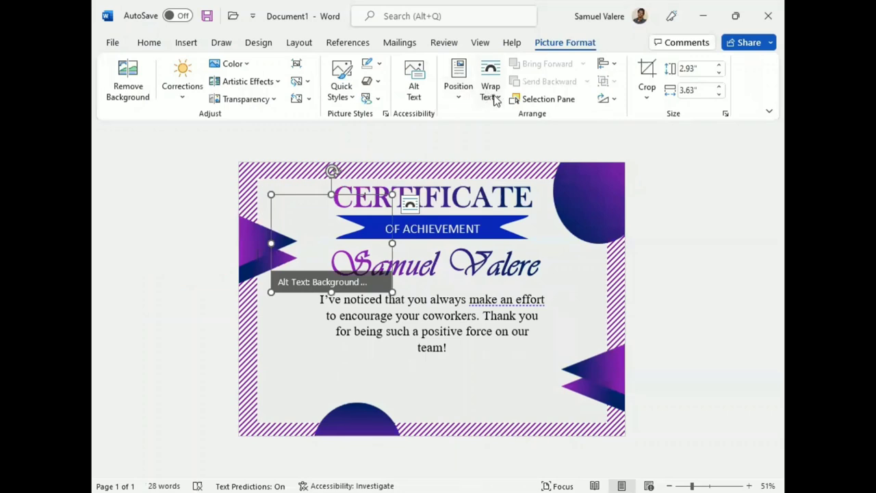
Set the laurel to In Front of Text and shrink it to 2.17 x 2.69 inches below the message.
click(490, 85)
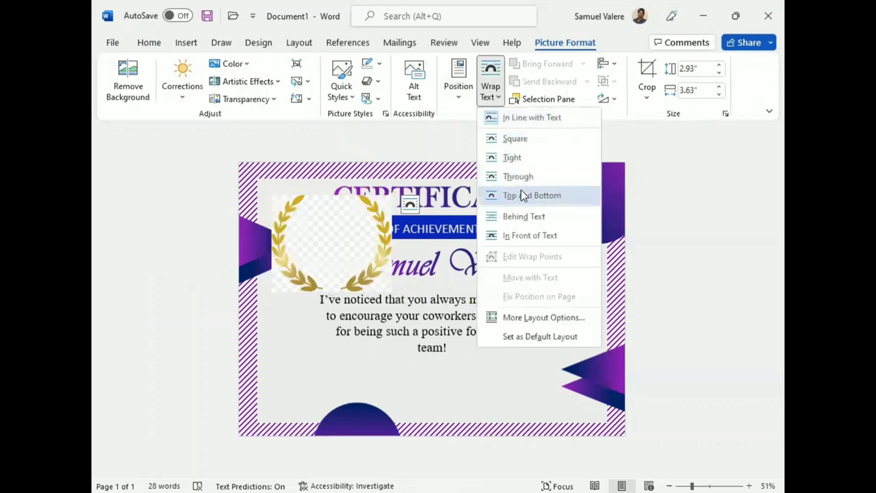
click(518, 234)
mouse_move(342, 233)
mouse_down()
mouse_move(419, 348)
mouse_move(474, 379)
mouse_up()
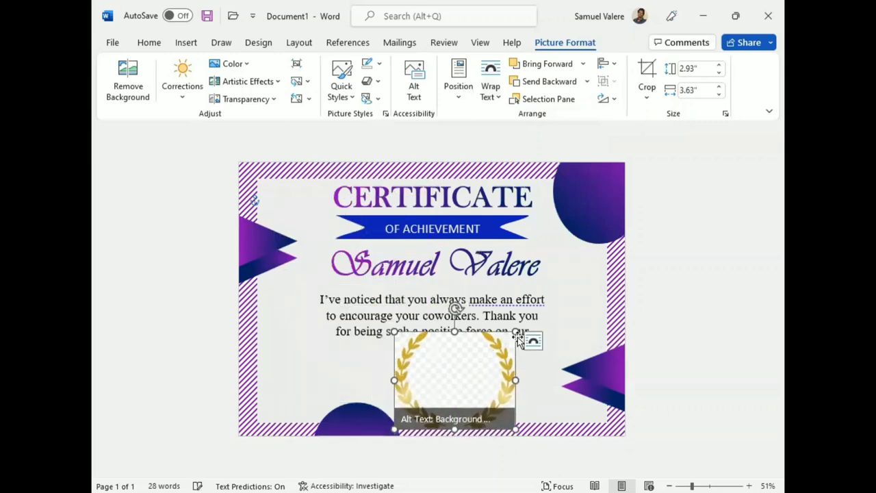
mouse_move(518, 336)
mouse_down()
mouse_move(464, 372)
mouse_move(577, 340)
mouse_up()
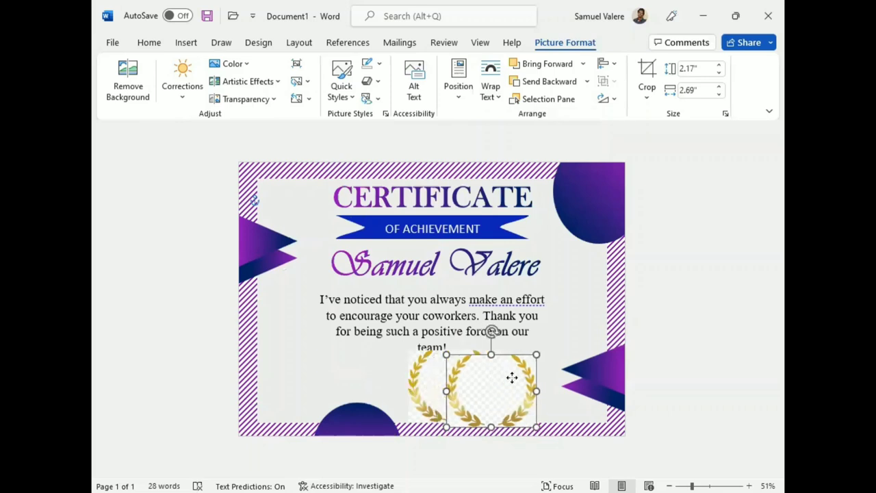
click(450, 381)
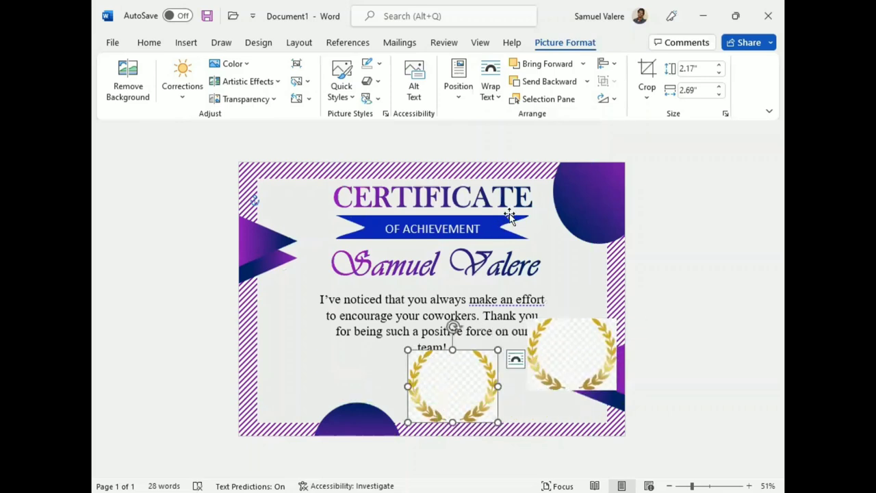
Crop the lower laurel to its left half and mark its leaves to keep when removing the background.
click(646, 75)
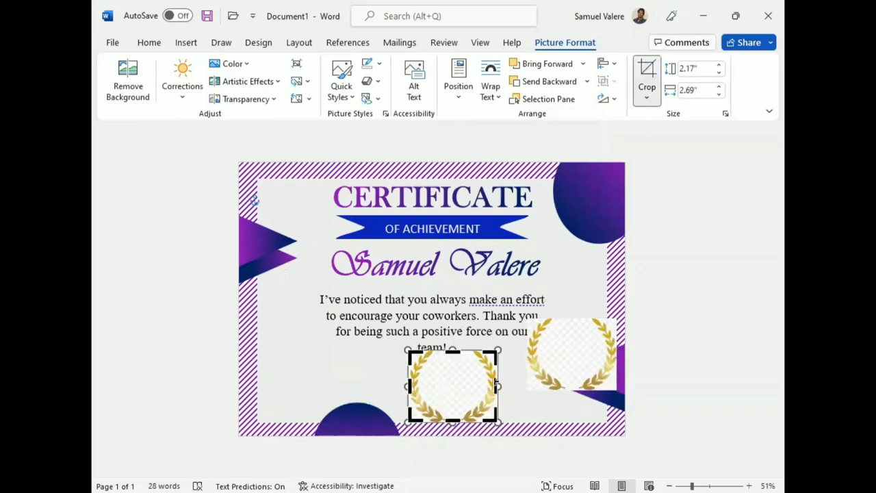
drag(496, 387, 445, 387)
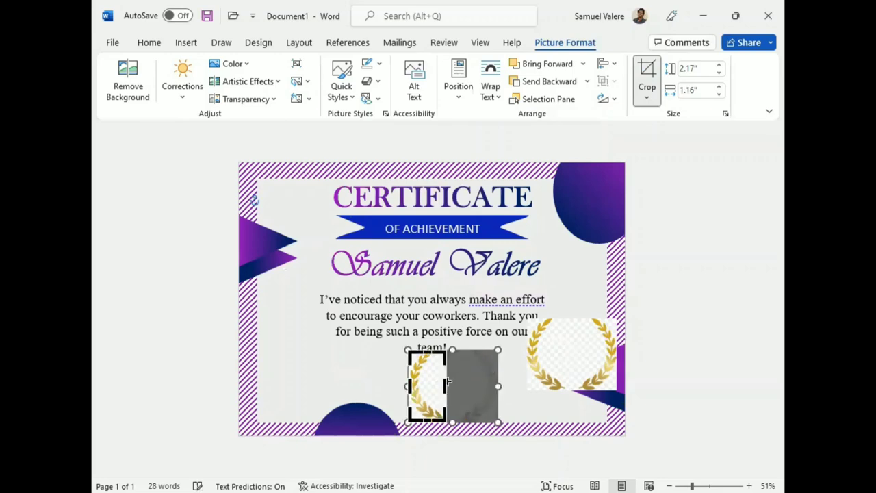
click(127, 79)
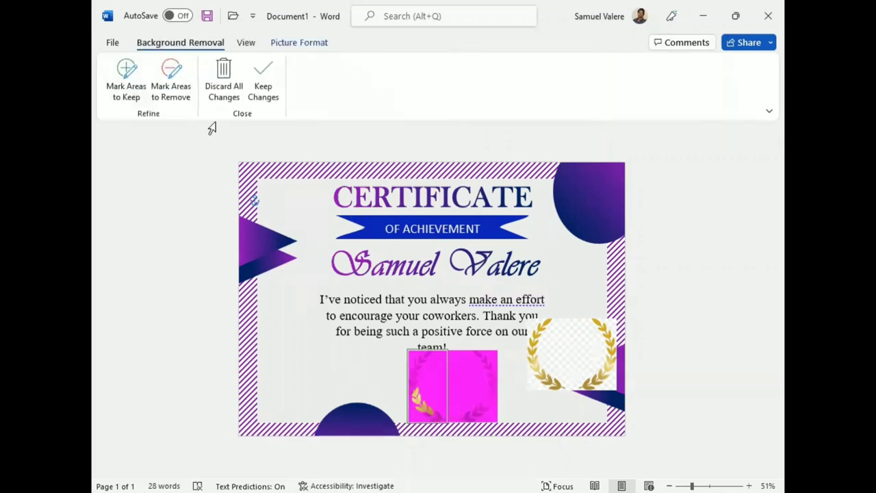
click(702, 485)
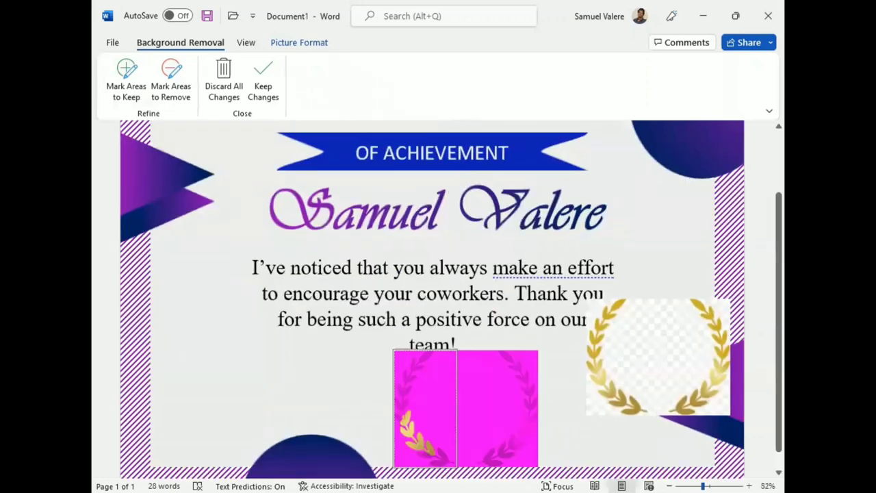
click(126, 81)
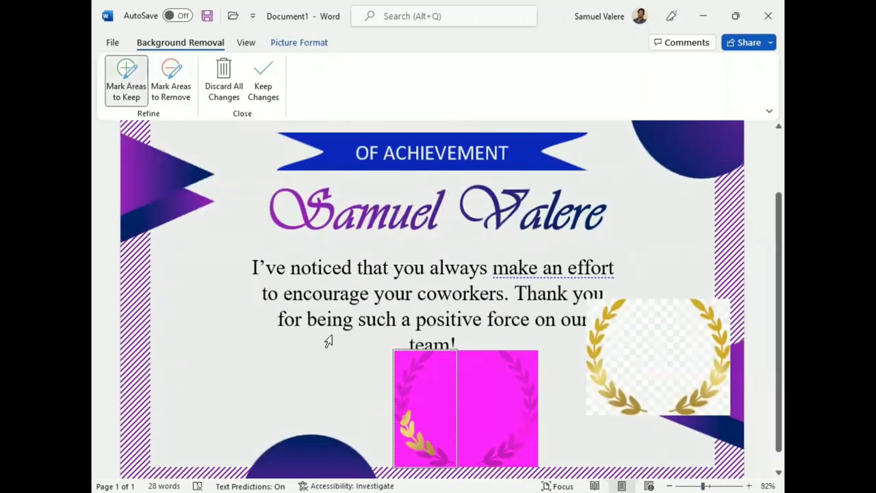
drag(407, 370, 433, 349)
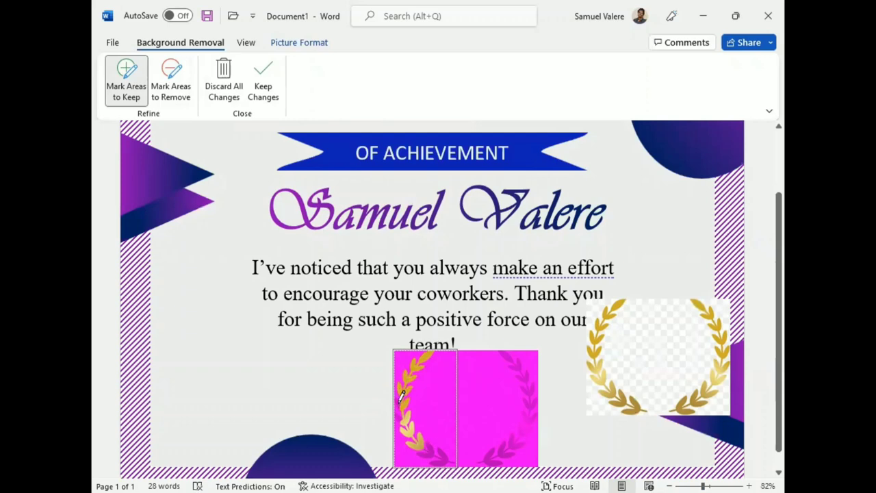
drag(402, 396, 445, 453)
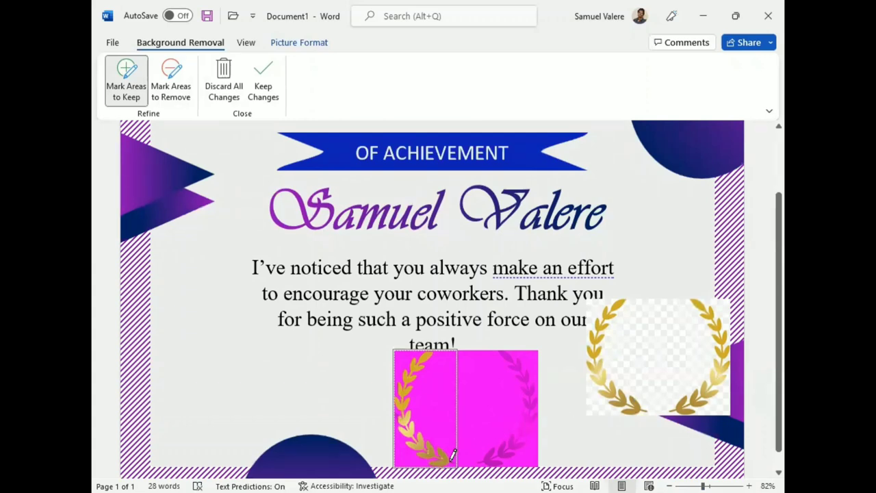
Keep the background removal, delete the extra right laurel, and shrink the half laurel.
click(582, 420)
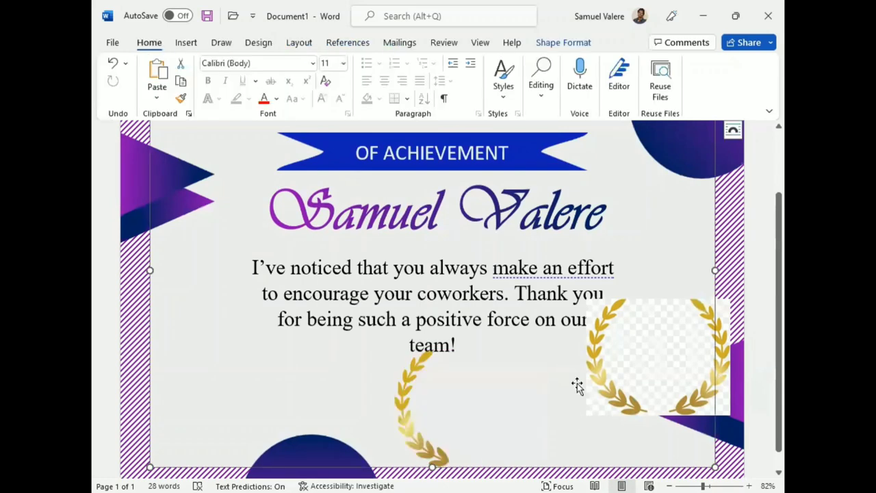
click(601, 375)
key(Delete)
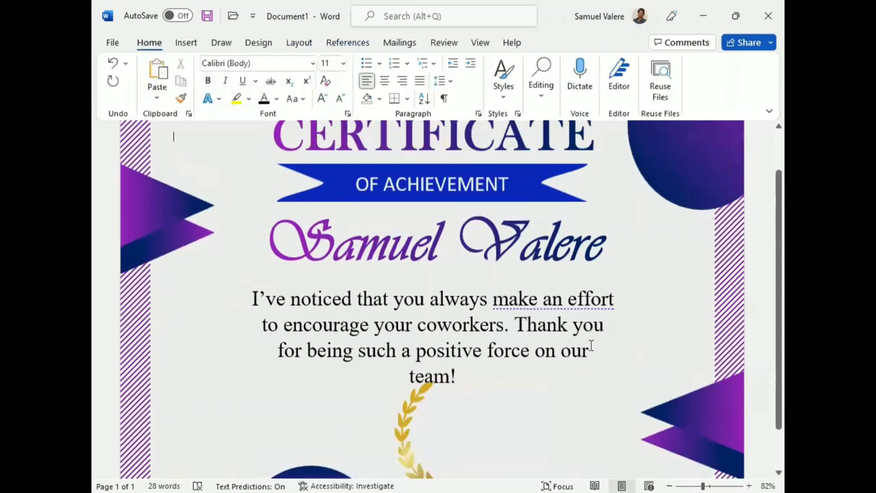
drag(703, 486, 693, 486)
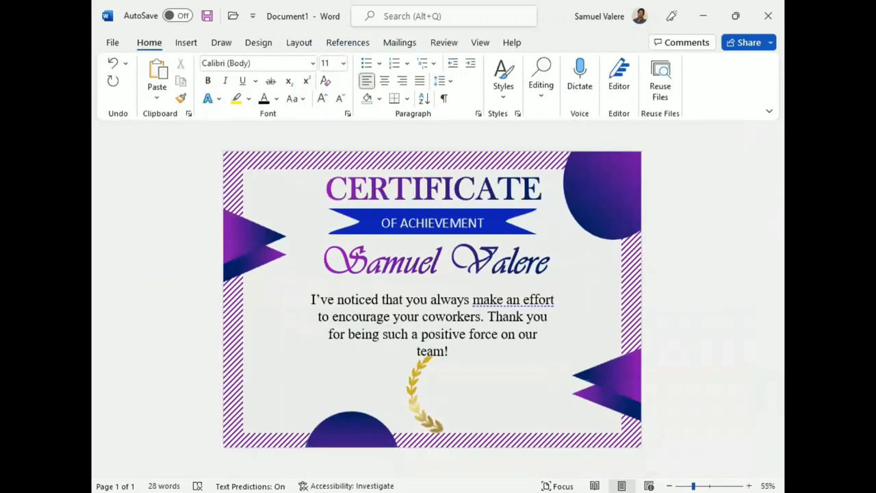
click(437, 371)
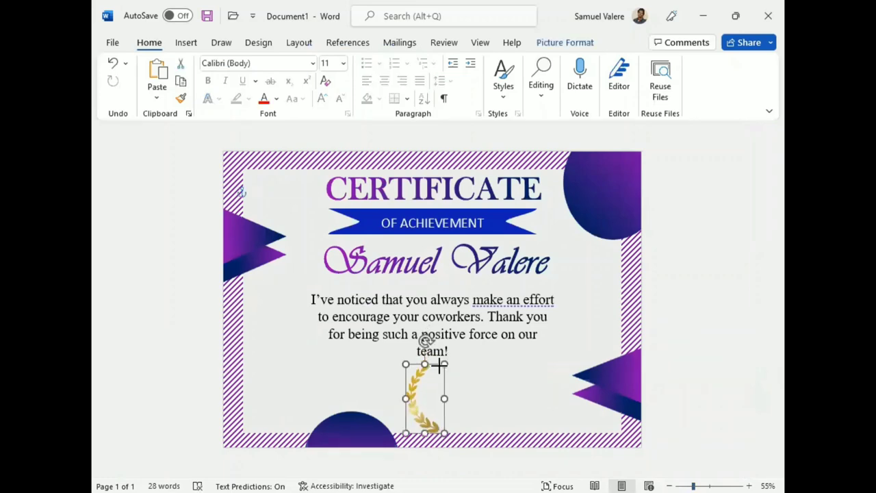
mouse_move(438, 366)
mouse_down()
mouse_move(429, 382)
mouse_move(472, 404)
mouse_up()
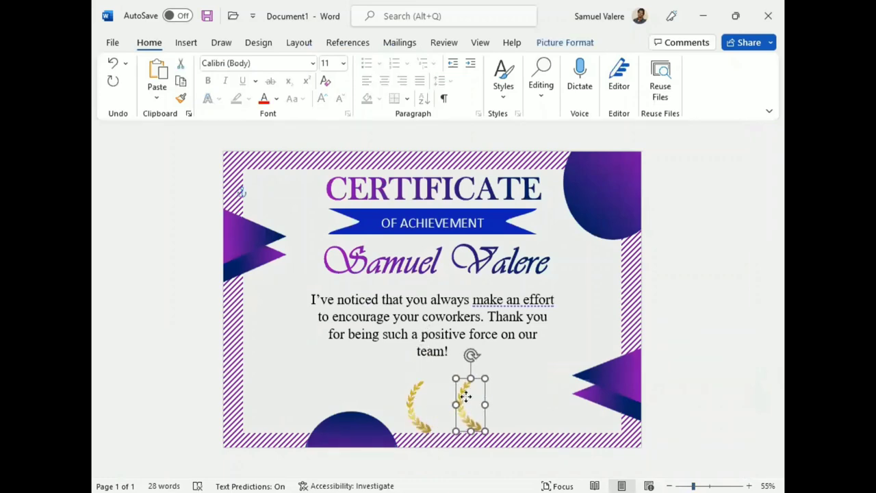
Flip the laurel copy horizontally to pair it with the left half as a wreath.
click(565, 43)
click(611, 102)
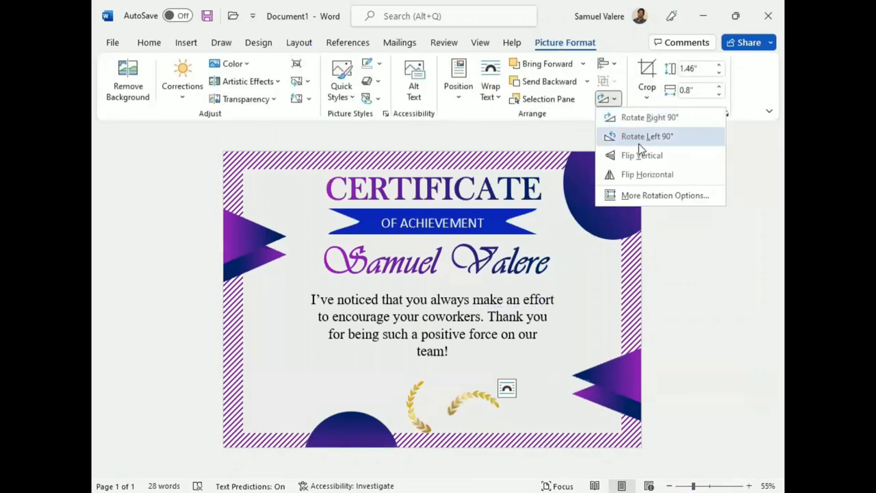
click(635, 175)
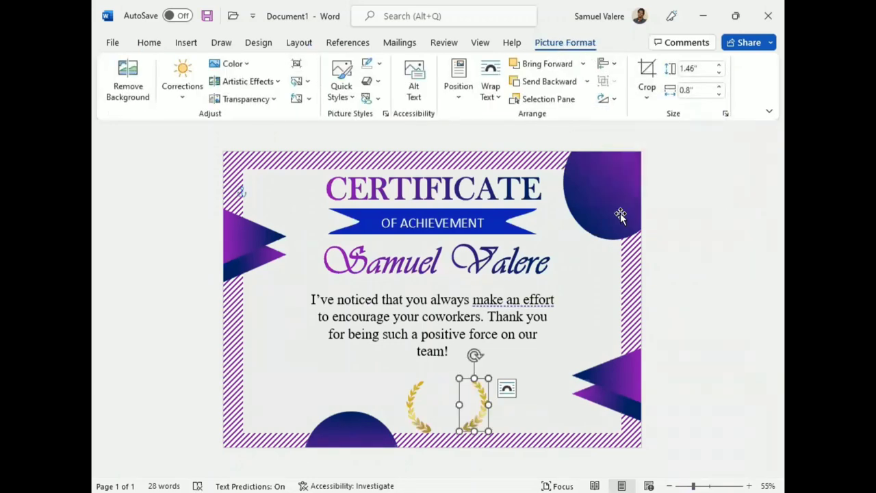
click(419, 411)
click(247, 65)
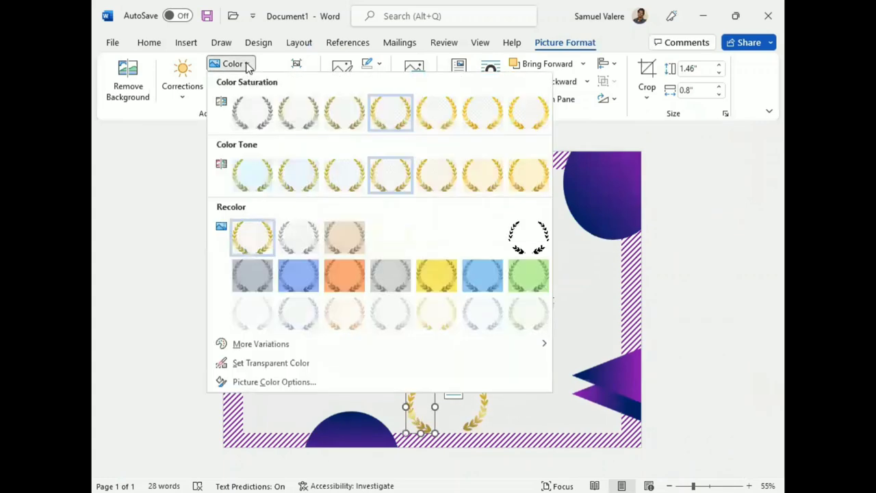
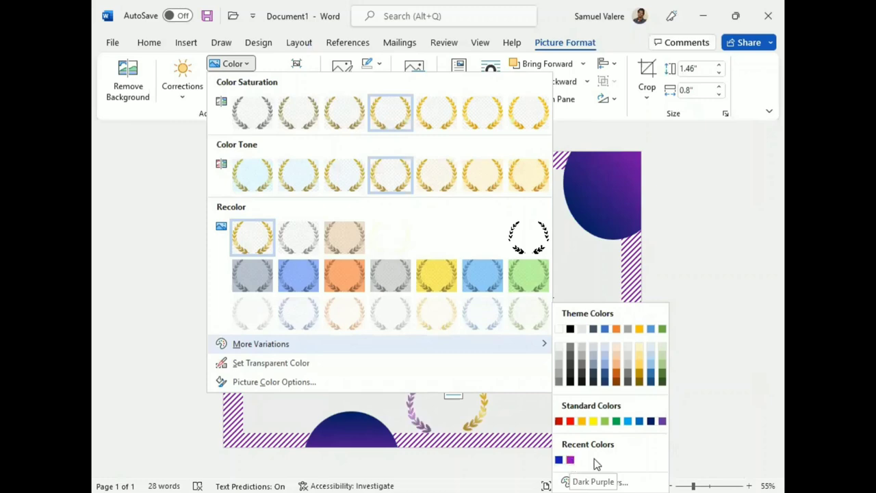
Recolour the left laurel half magenta using a custom colour.
click(579, 482)
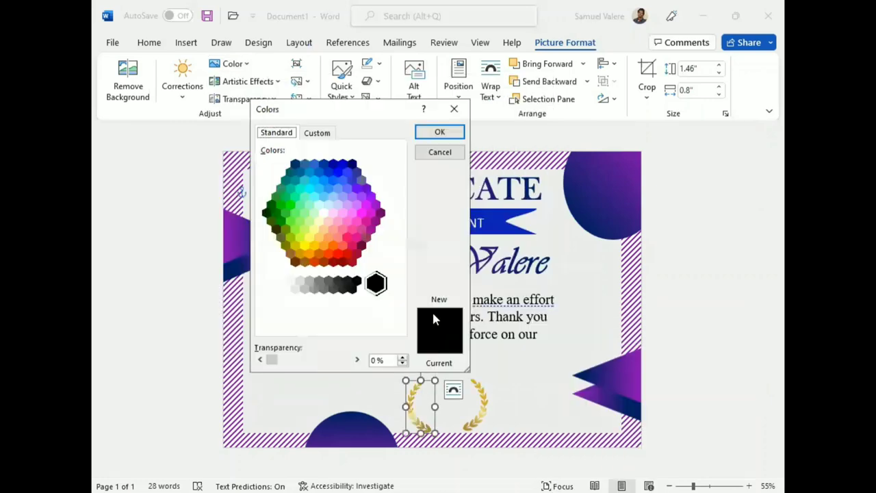
click(361, 213)
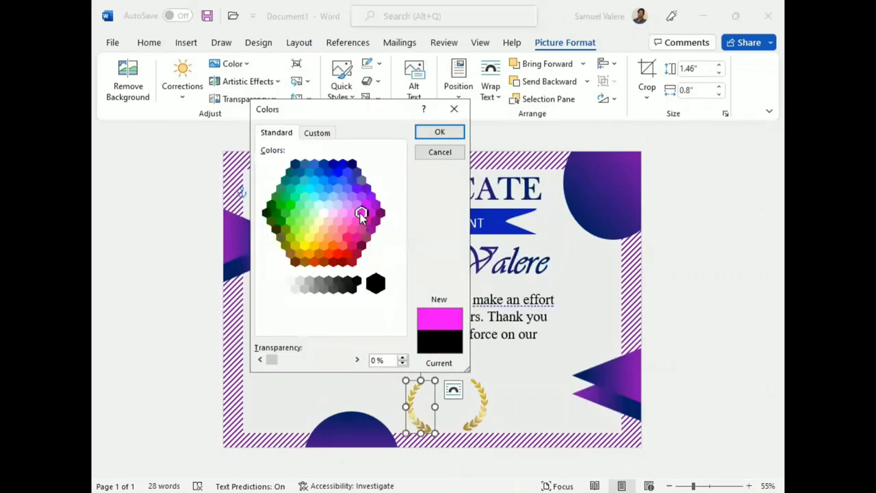
click(440, 132)
Recolour the right laurel half a darker blue using a custom colour.
click(482, 415)
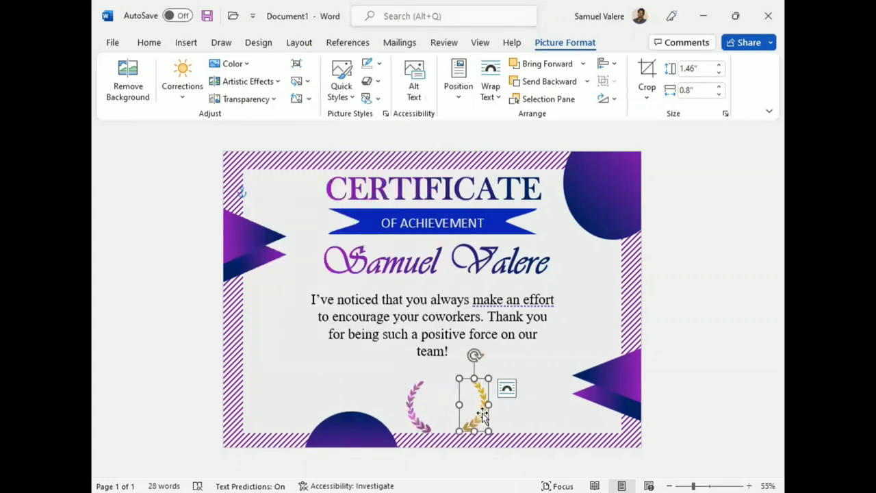
click(231, 63)
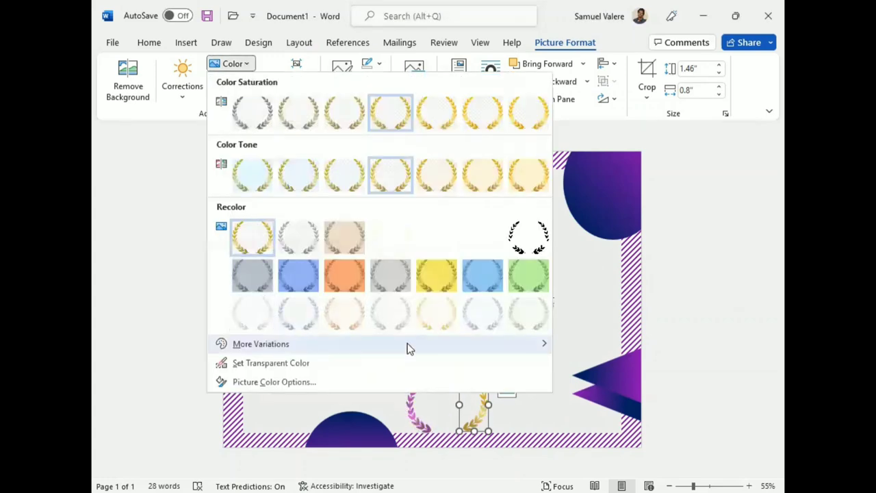
mouse_move(260, 343)
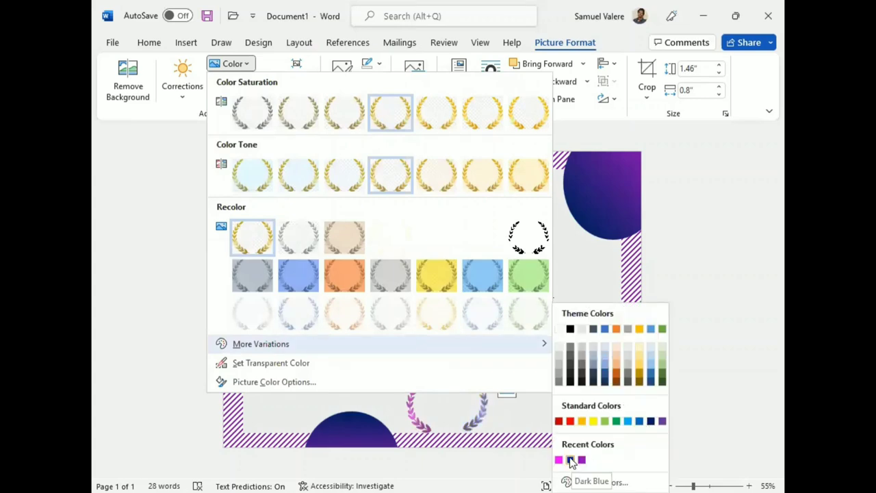
click(589, 481)
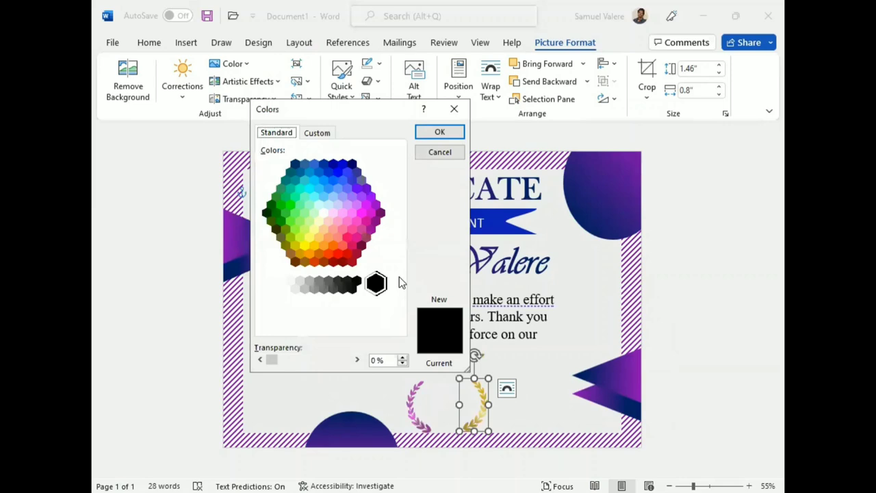
click(338, 172)
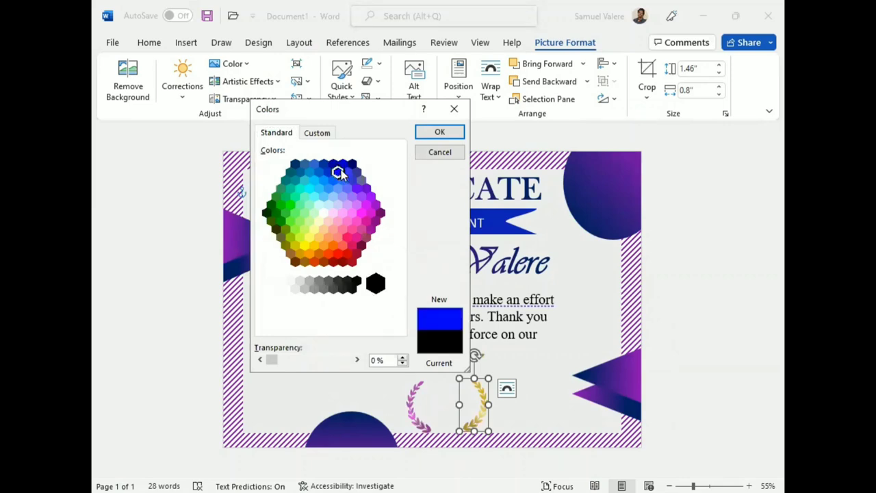
click(342, 166)
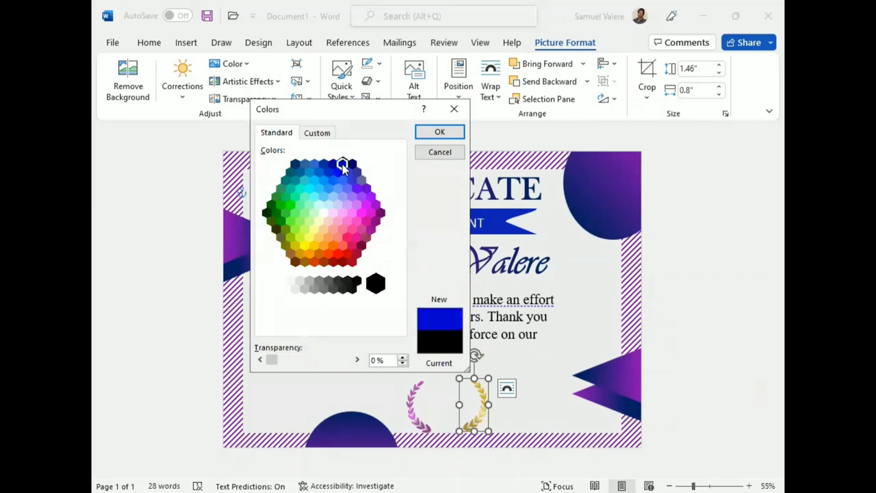
click(438, 131)
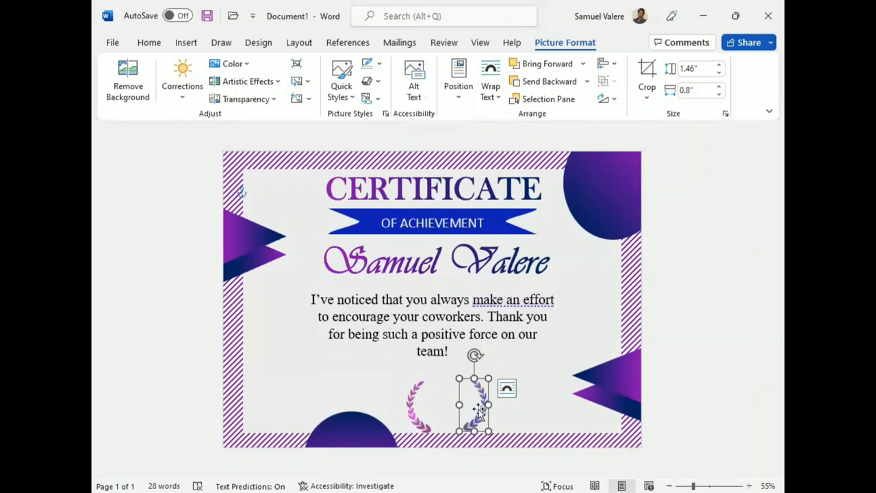
Move the right laurel half beside the left half and nudge it left to close the gap.
drag(478, 409, 458, 407)
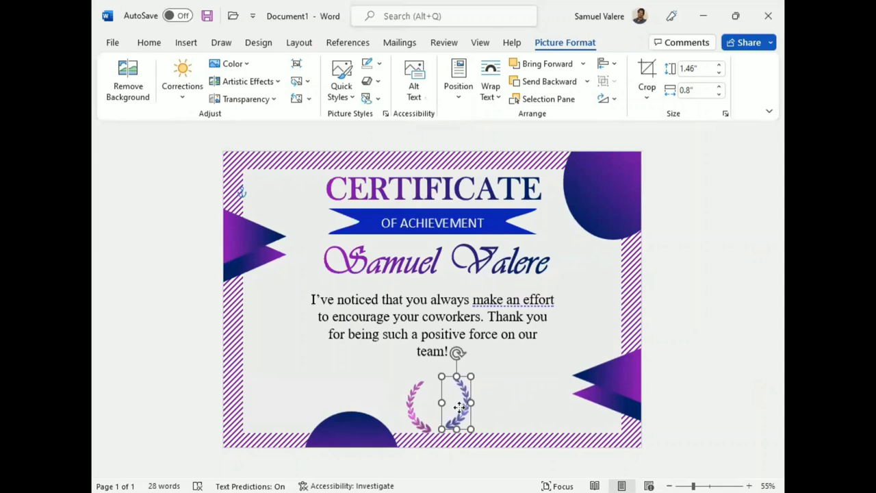
click(468, 407)
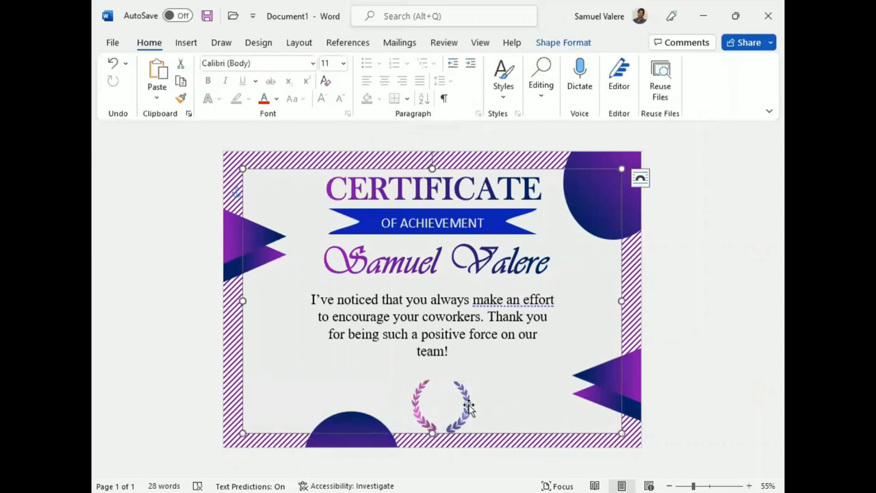
click(468, 406)
shift+click(414, 410)
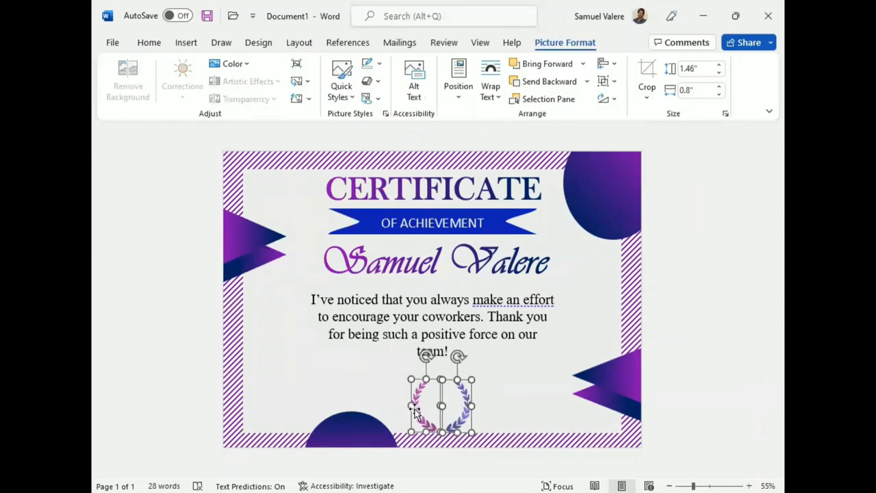
shift+click(466, 410)
shift+click(464, 410)
shift+click(435, 409)
shift+click(435, 408)
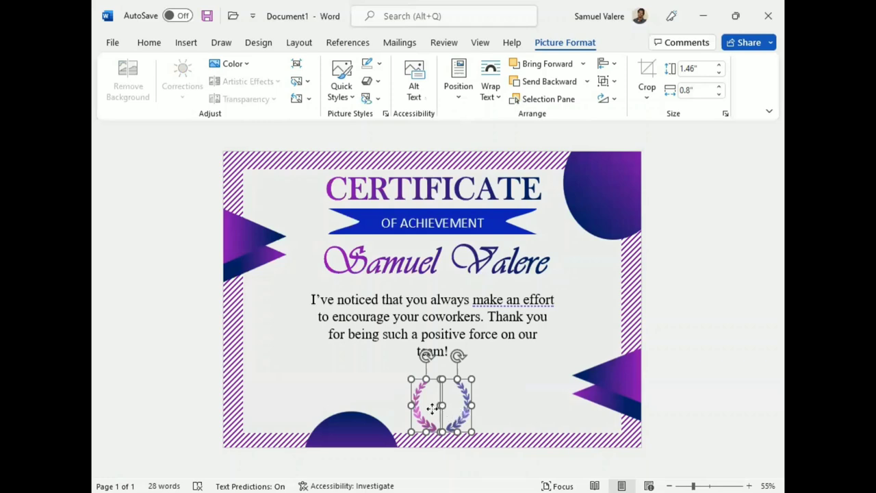
shift+click(431, 409)
key(Left)
shift+click(432, 411)
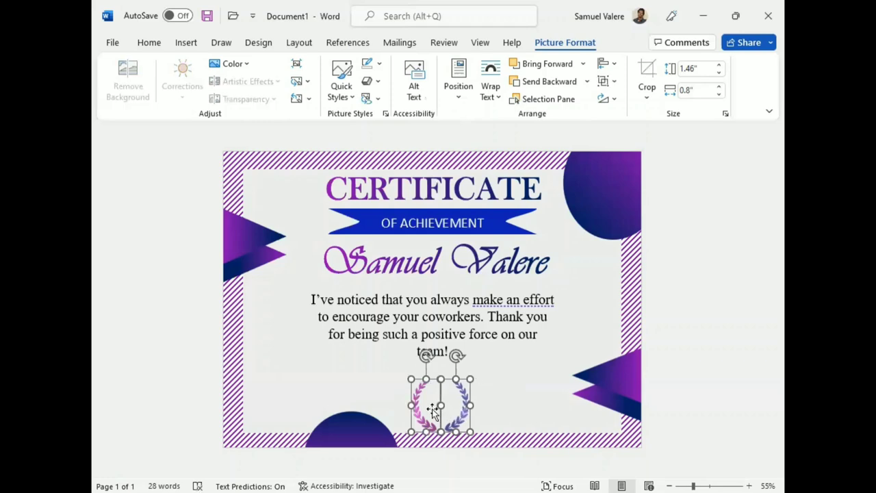
shift+click(433, 411)
key(Left)
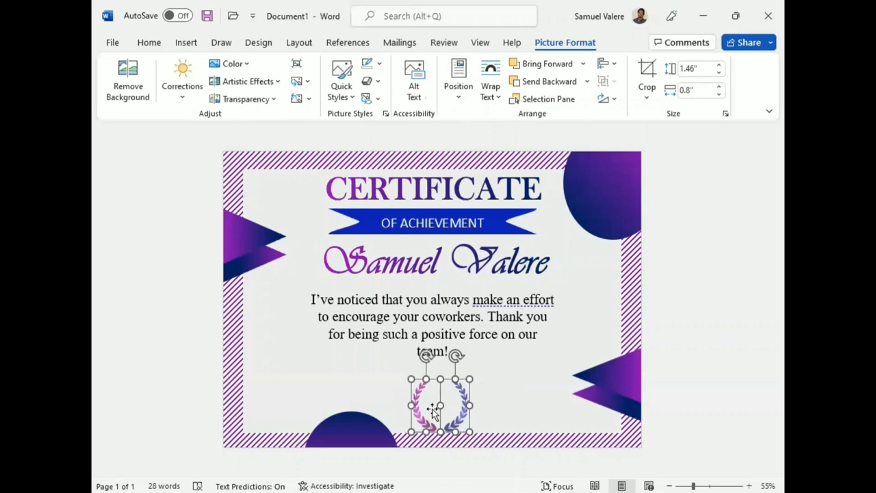
shift+click(432, 411)
Shrink both laurel halves together, close the remaining gap and centre the wreath.
drag(469, 378, 461, 385)
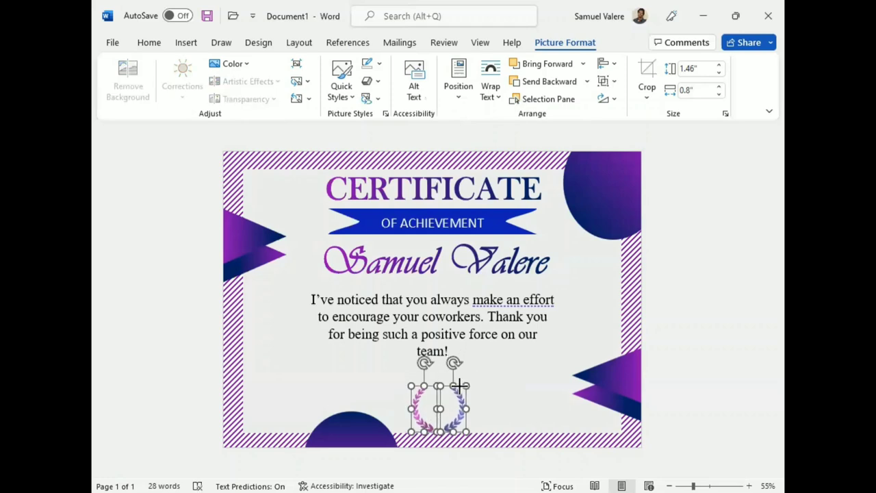
shift+click(431, 404)
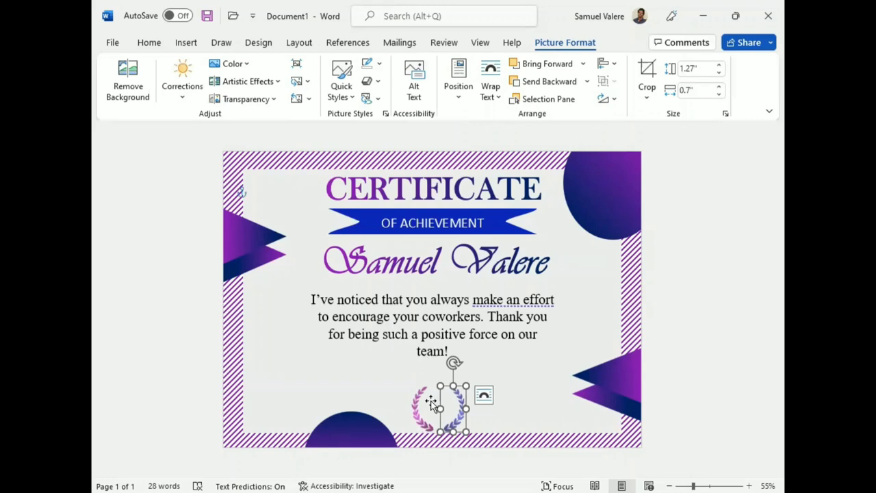
key(Left)
shift+click(431, 404)
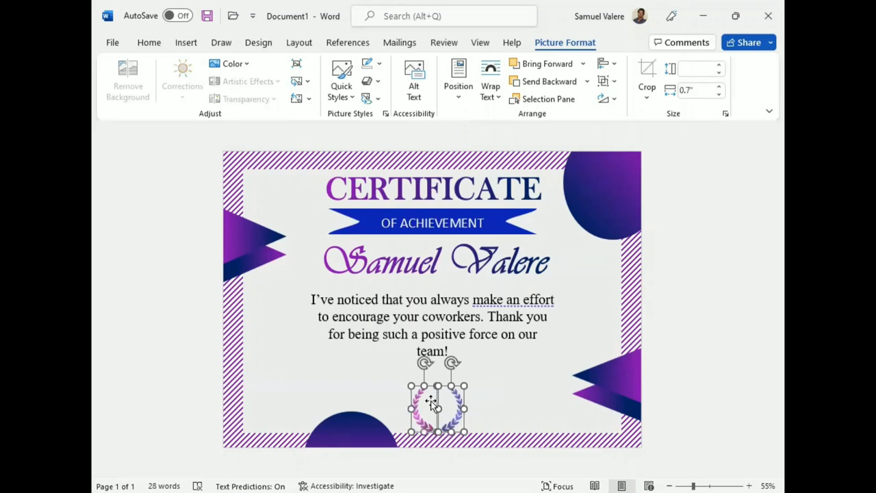
shift+click(430, 402)
key(Left)
shift+click(428, 403)
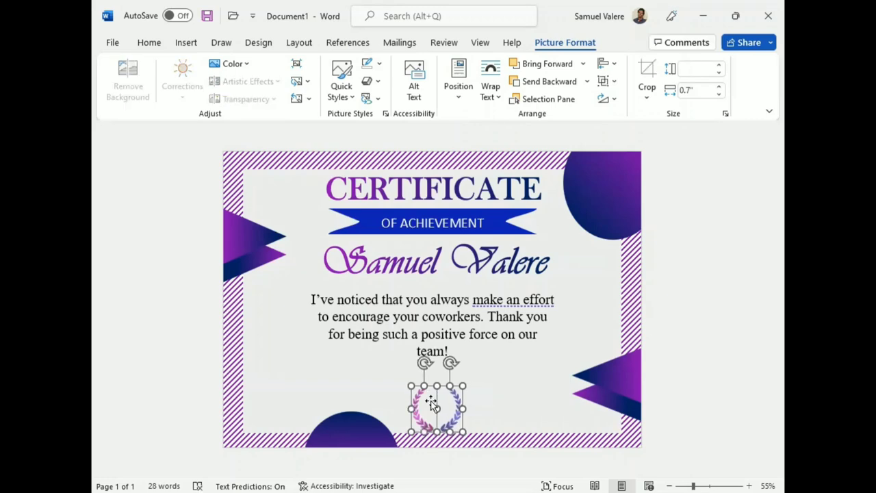
key(Right)
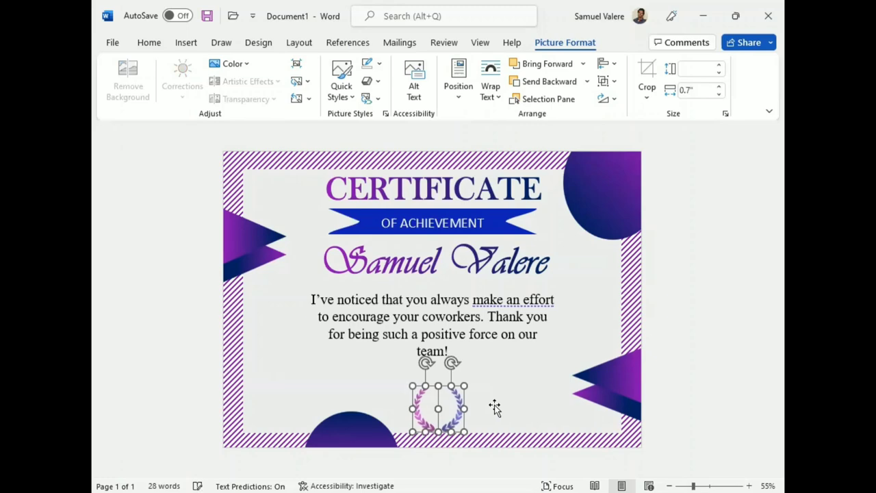
Drag the message box's right edge inward so the 26-point paragraph wraps onto four centred lines.
triple_click(441, 320)
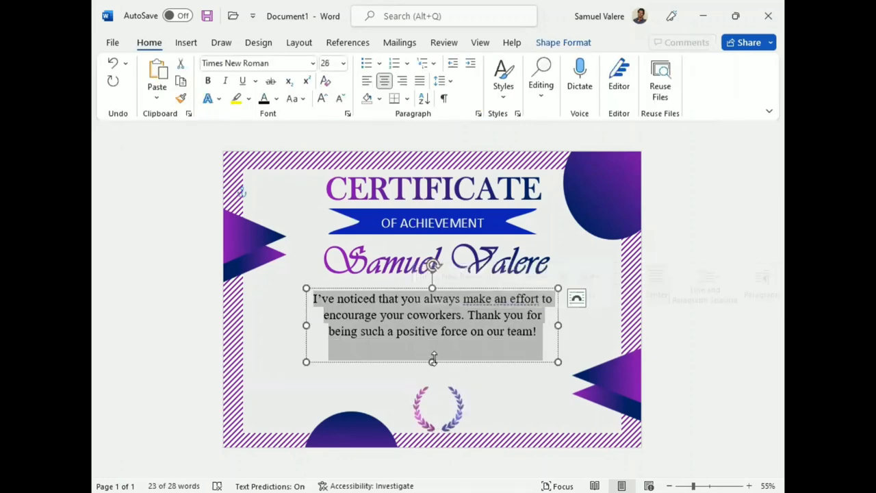
mouse_move(556, 324)
mouse_down()
mouse_move(531, 324)
mouse_move(539, 327)
mouse_up()
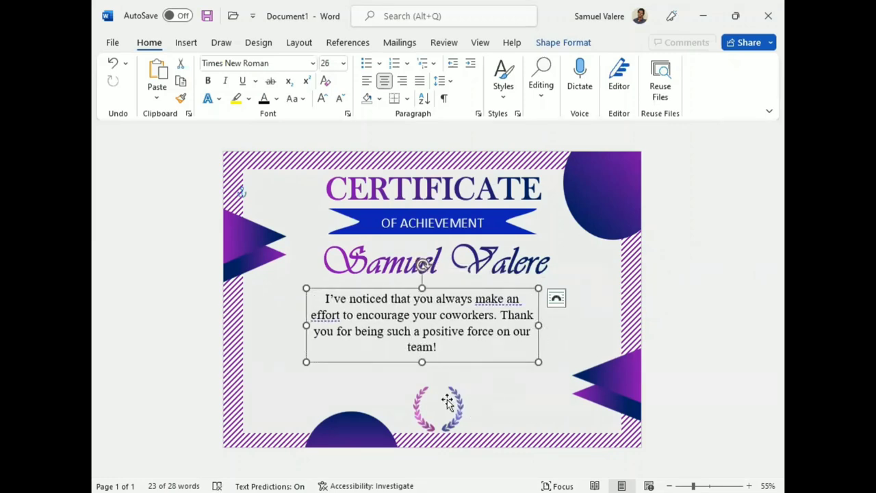
click(442, 409)
click(463, 279)
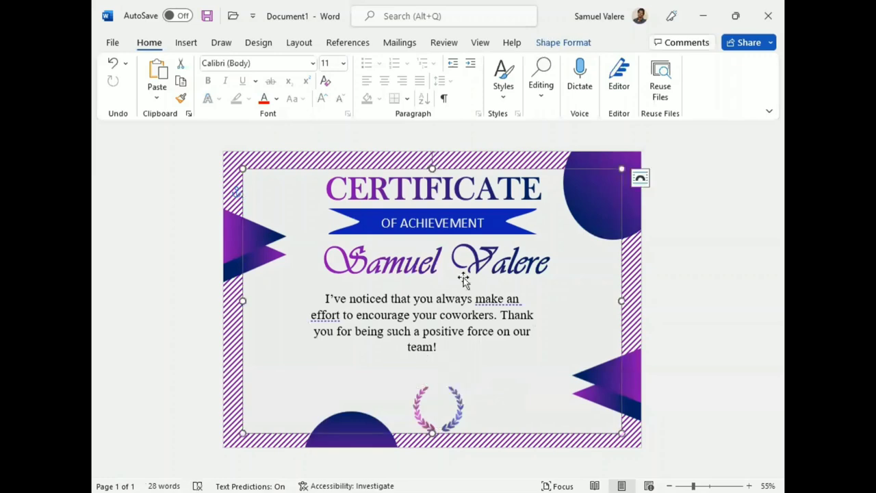
click(434, 223)
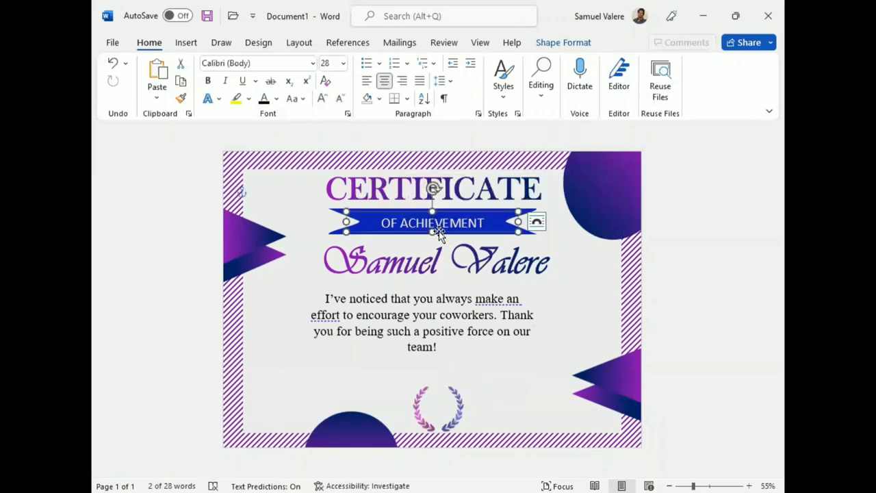
Copy the banner box onto the laurel as dark 'Best' text in Times New Roman, narrowed to fit.
drag(437, 231, 446, 373)
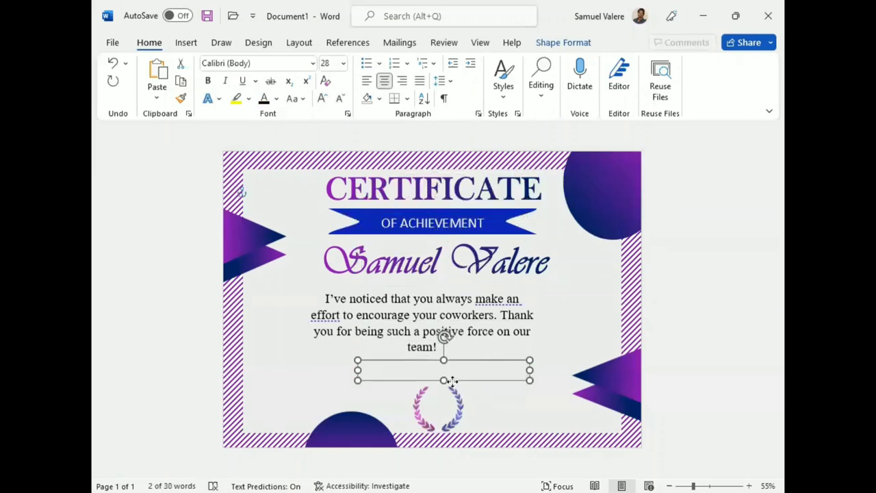
triple_click(445, 373)
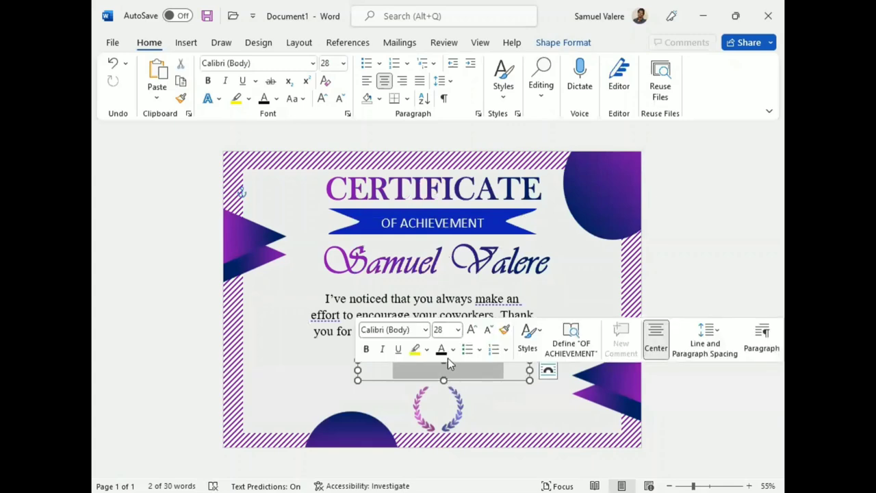
click(441, 351)
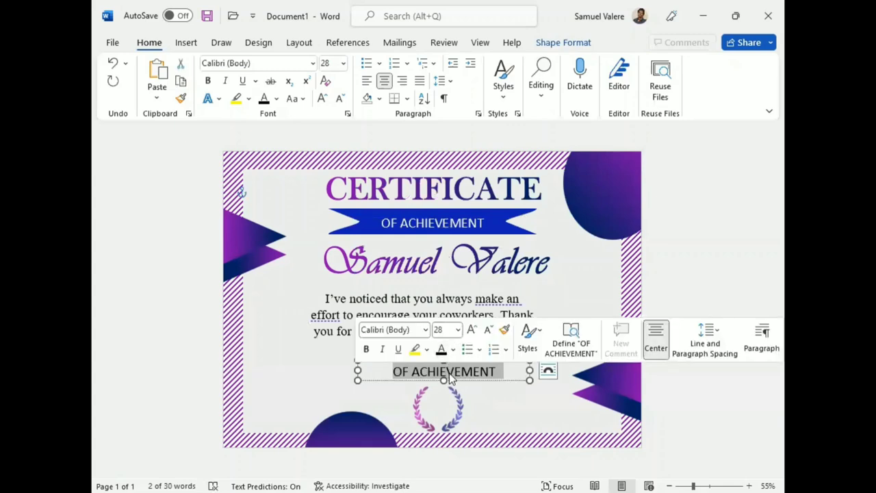
text(Be)
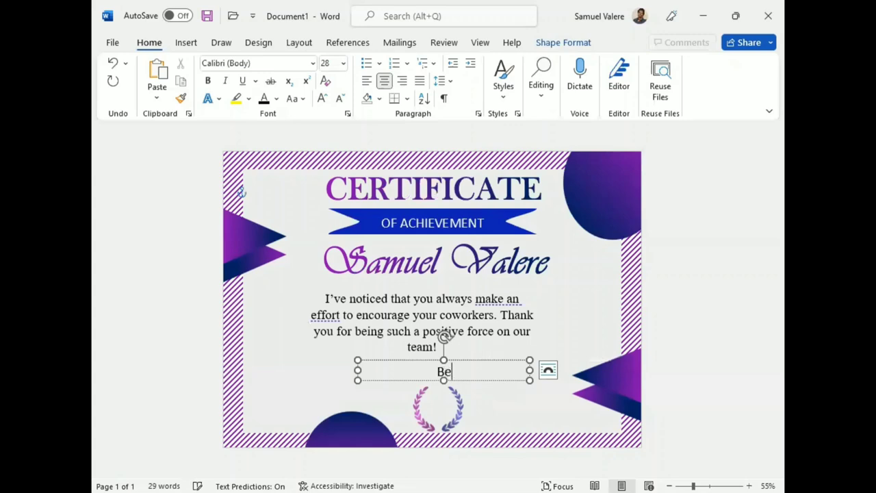
text(st)
drag(530, 370, 397, 370)
double_click(376, 371)
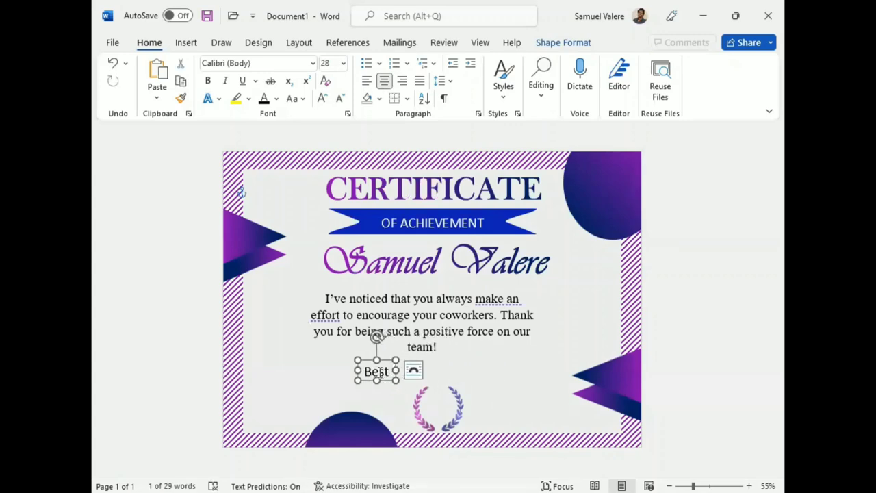
click(433, 329)
text(Times New Roman)
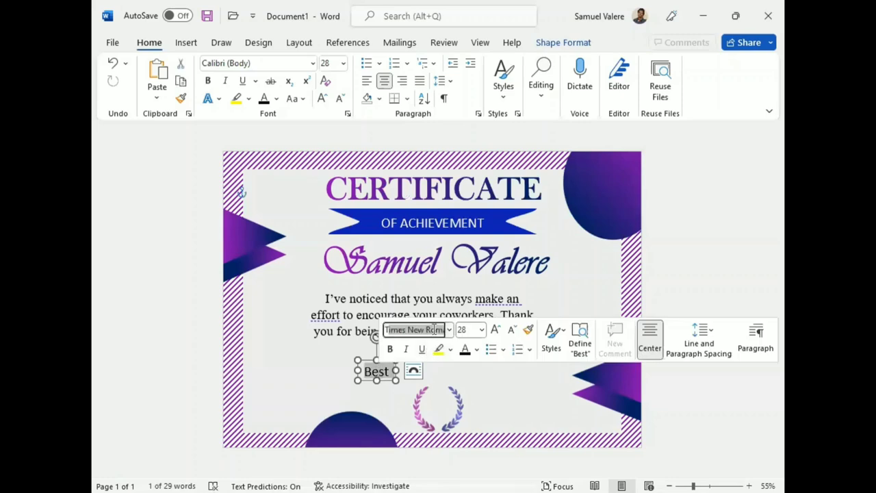
key(Return)
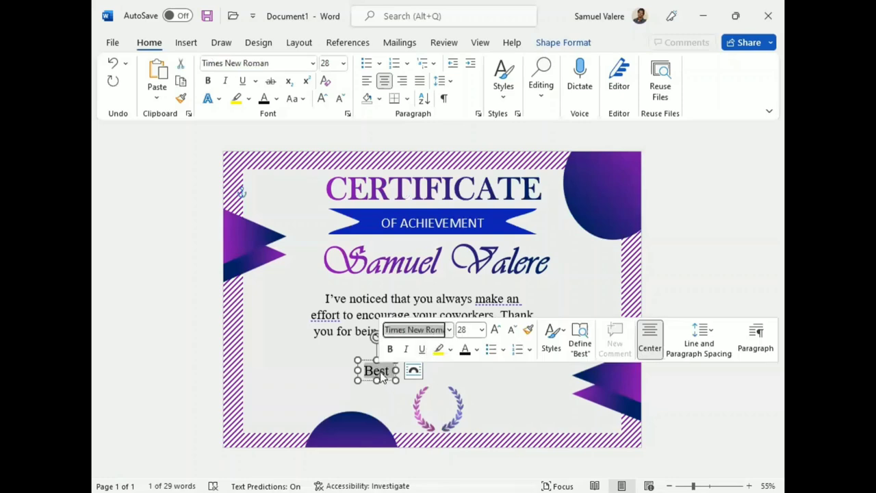
click(369, 362)
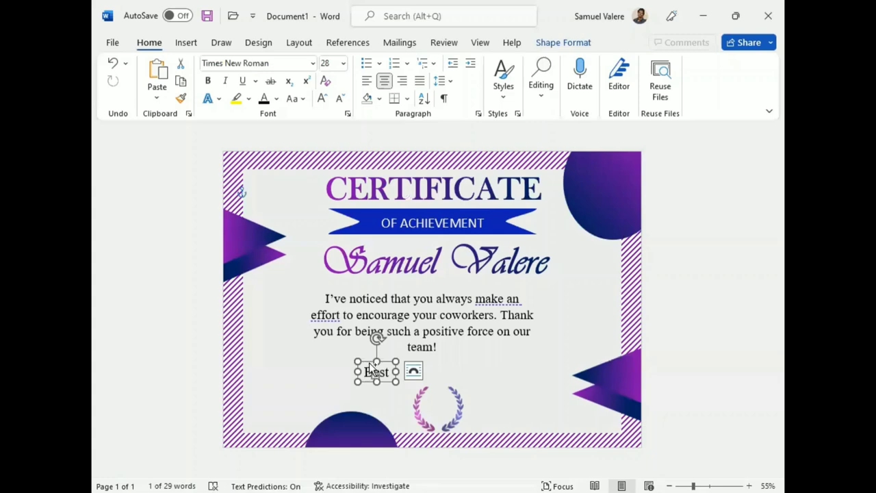
Duplicate the Best box, retype the original as 'Award' and move it below Best on the wreath.
mouse_move(369, 363)
mouse_down()
mouse_move(454, 400)
mouse_move(442, 404)
mouse_up()
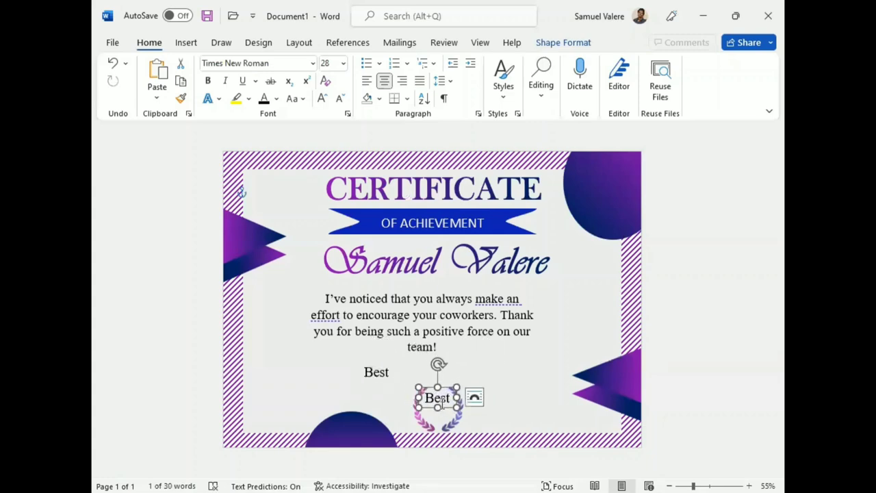
click(376, 375)
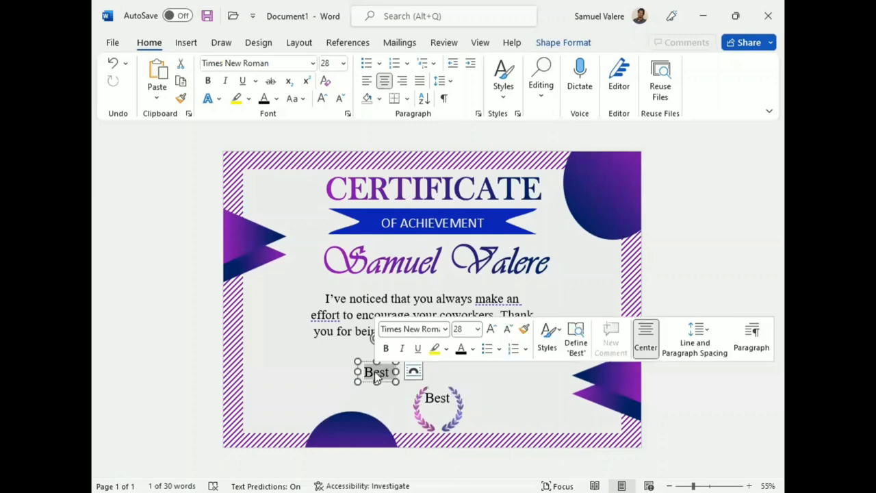
text("A)
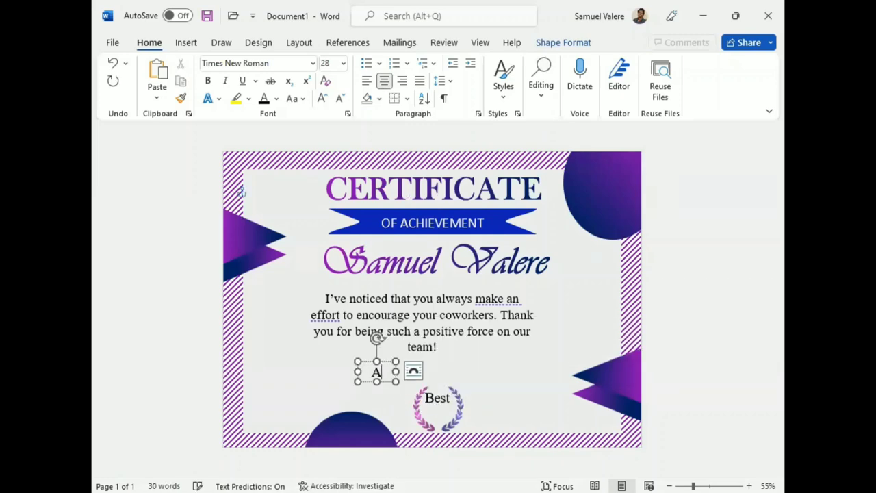
text(war)
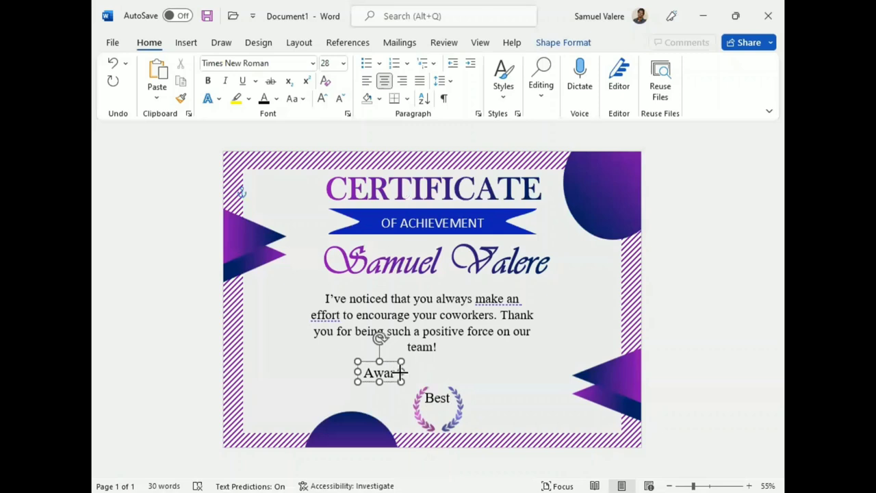
text(d)
click(392, 363)
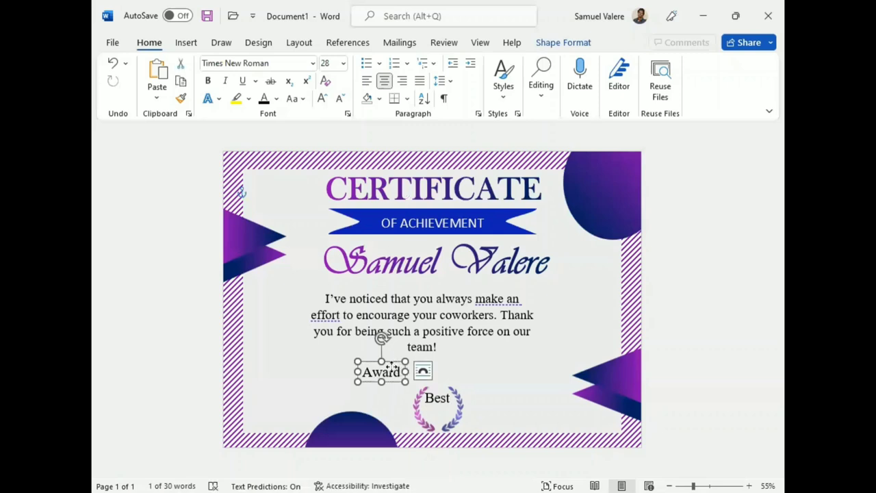
drag(391, 366, 438, 412)
Reduce 'Award' to 24 pt and add 'Best' on a line above it.
double_click(436, 413)
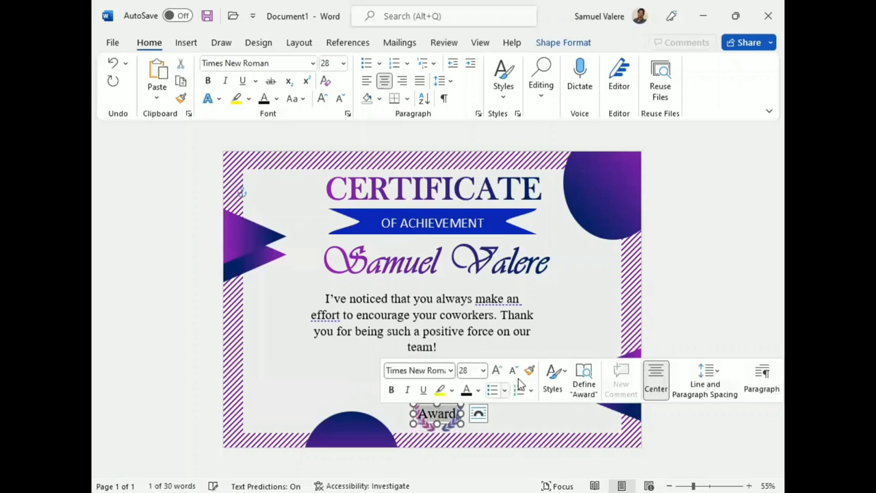
click(513, 370)
click(513, 370)
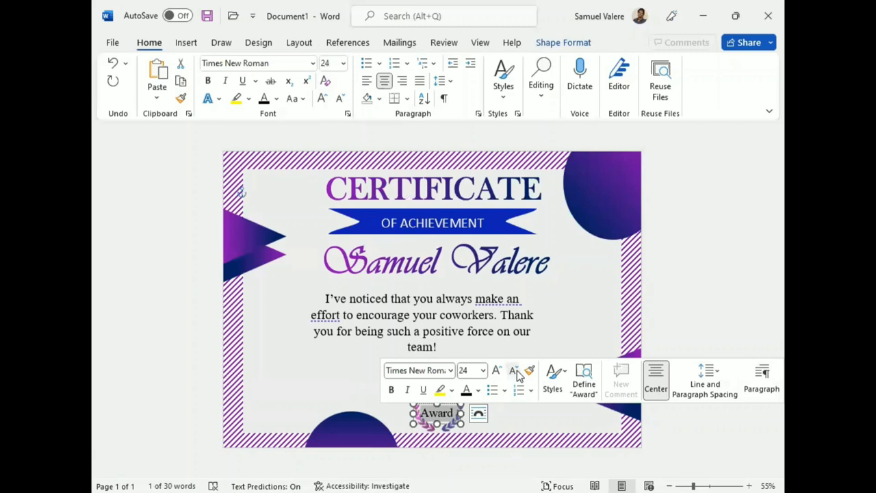
key(Home)
text(Best)
key(Return)
double_click(437, 397)
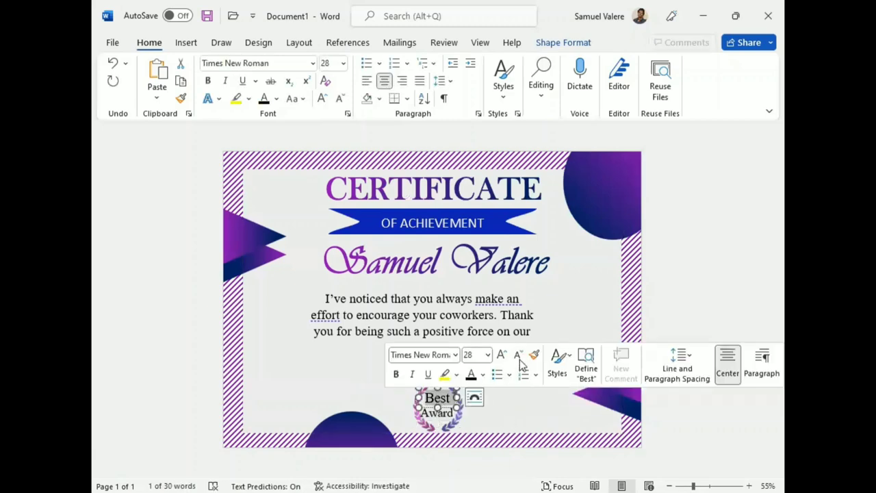
Nudge the Best Award text box down to settle it inside the laurel wreath.
click(444, 411)
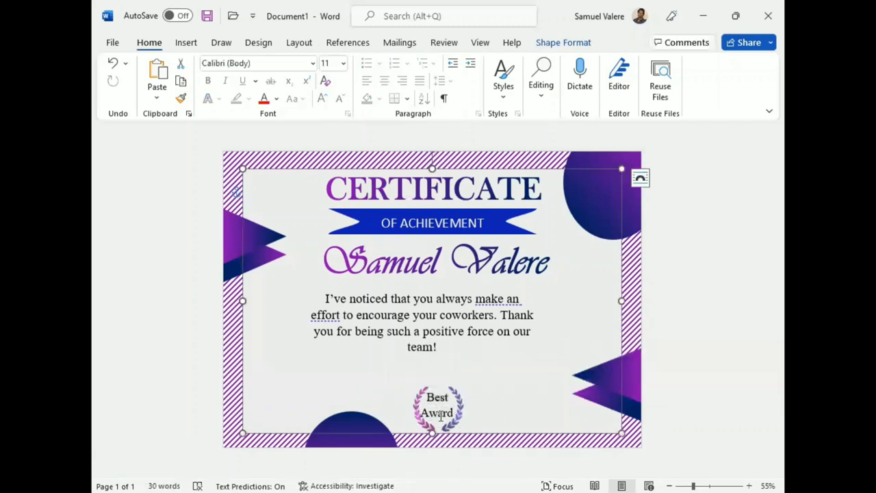
click(440, 414)
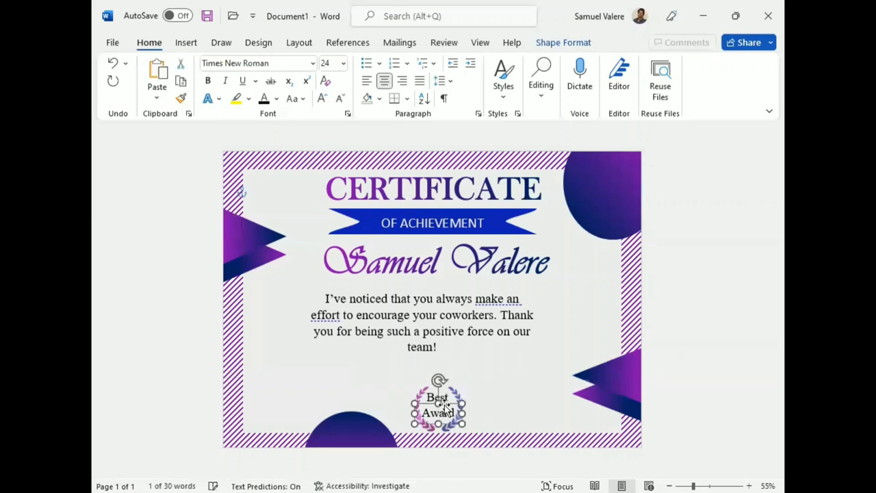
click(443, 394)
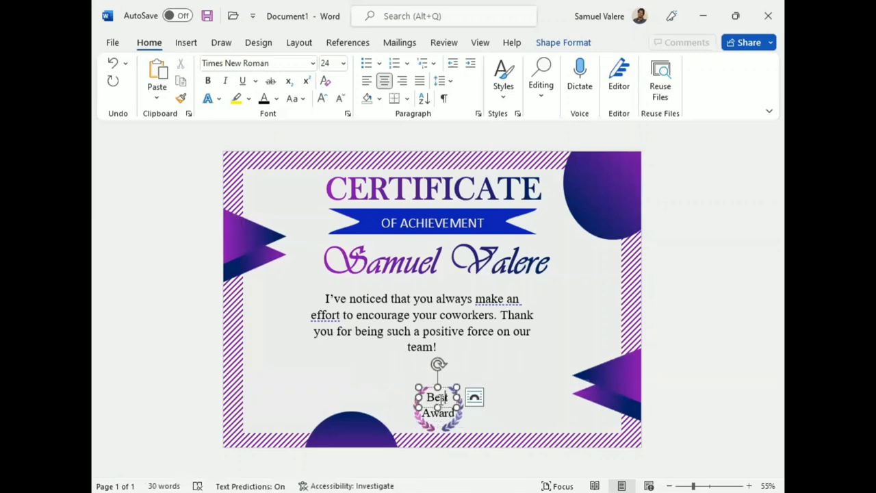
drag(444, 387, 445, 394)
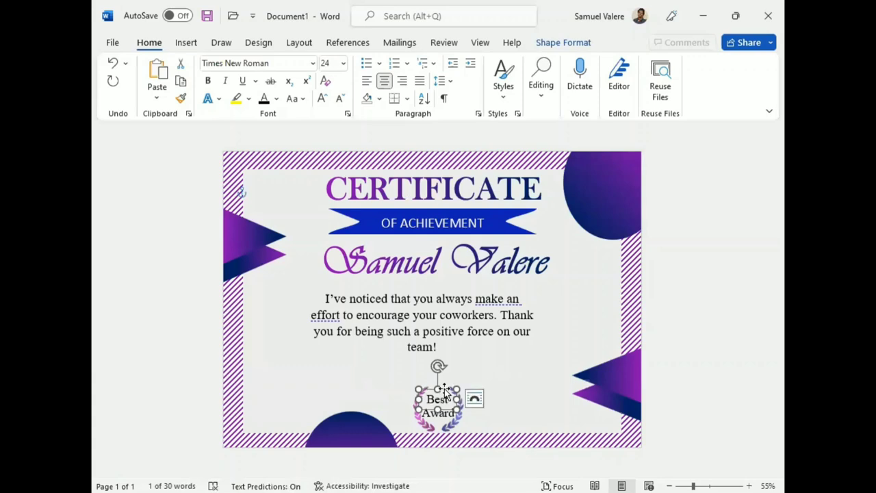
drag(441, 402, 442, 403)
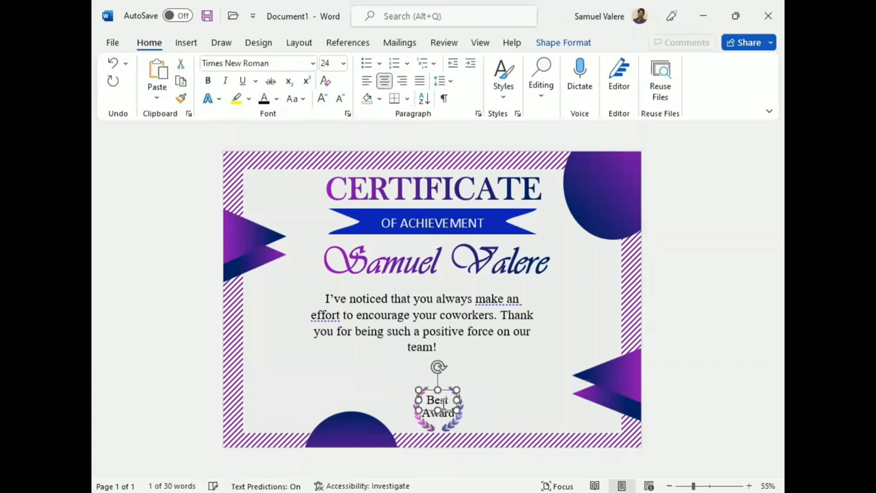
click(441, 411)
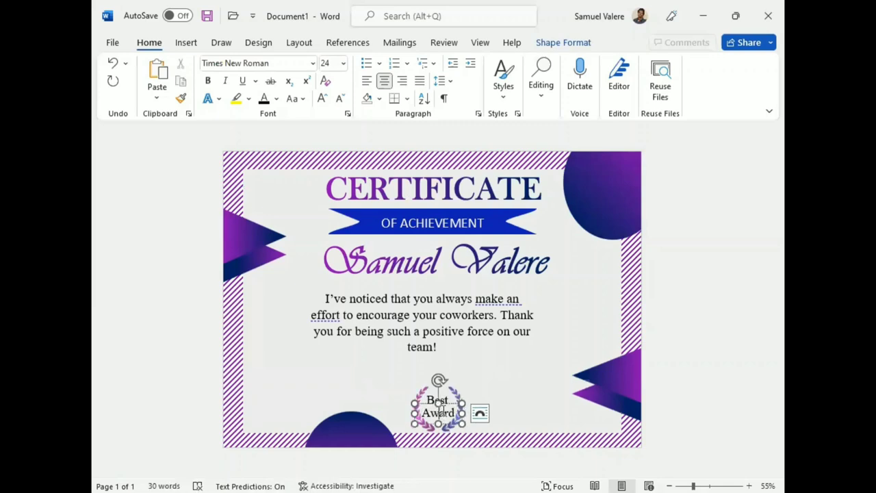
double_click(441, 409)
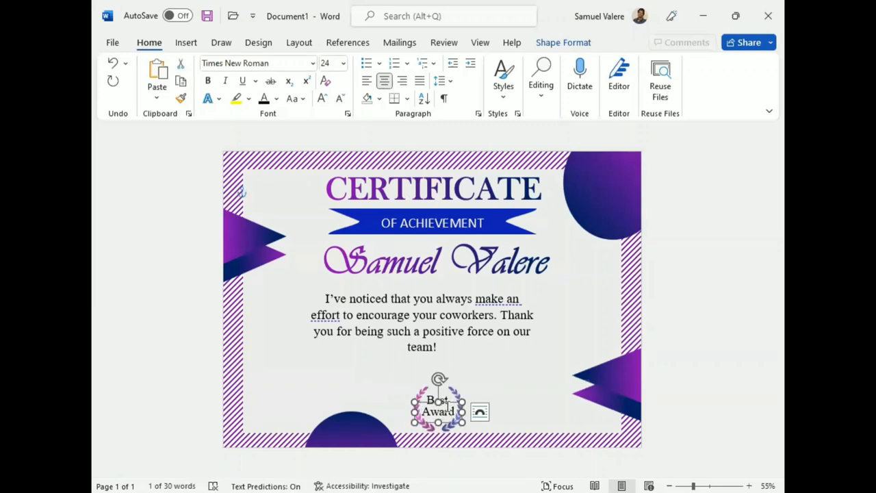
Reposition the Best Award text and give it a blue-to-purple gradient text fill.
drag(435, 397, 437, 385)
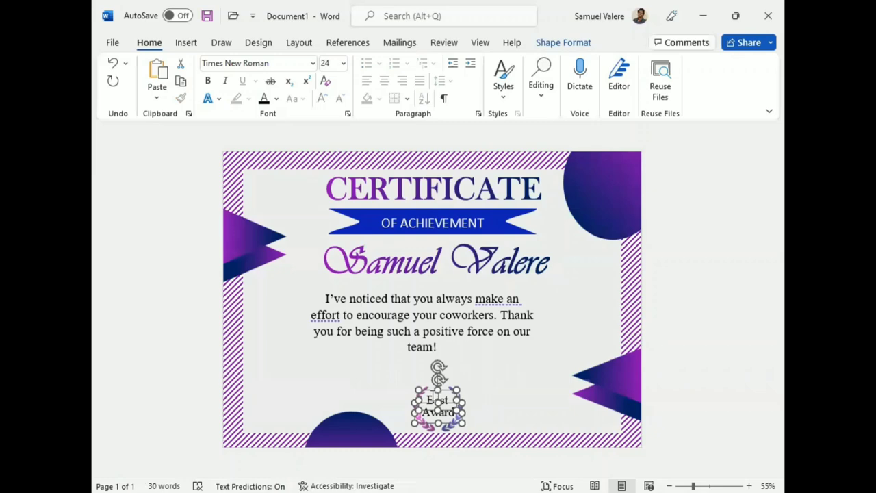
click(552, 44)
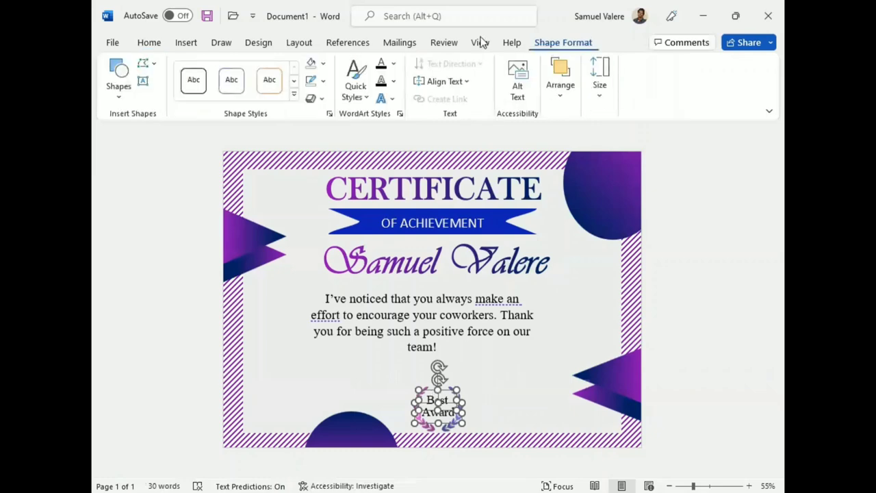
click(394, 66)
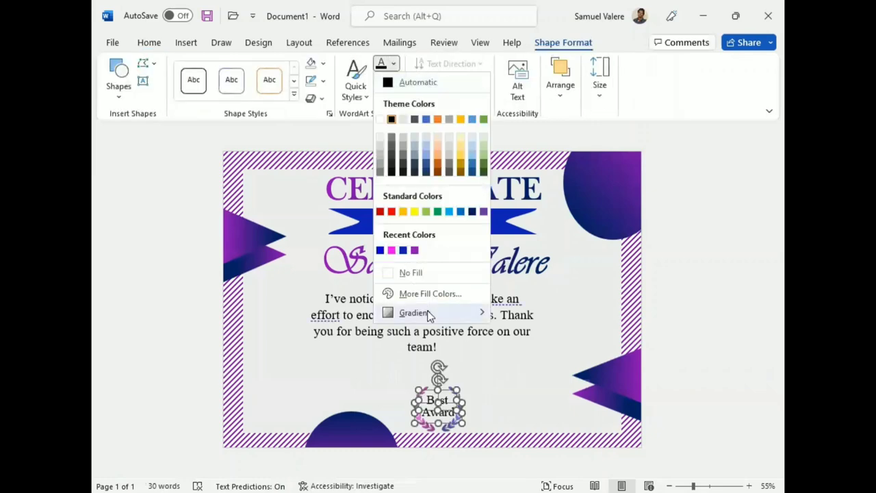
mouse_move(414, 313)
click(540, 475)
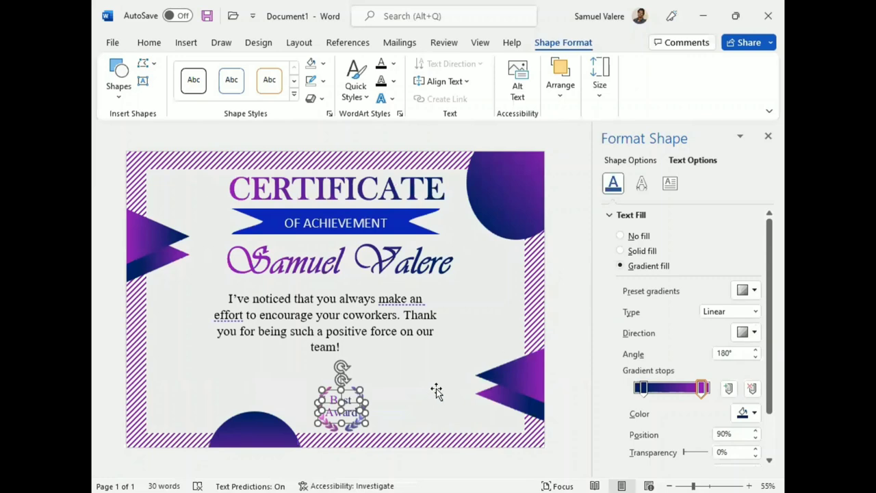
Group the Best Award text with the laurel wreath pieces into one badge.
shift+click(335, 431)
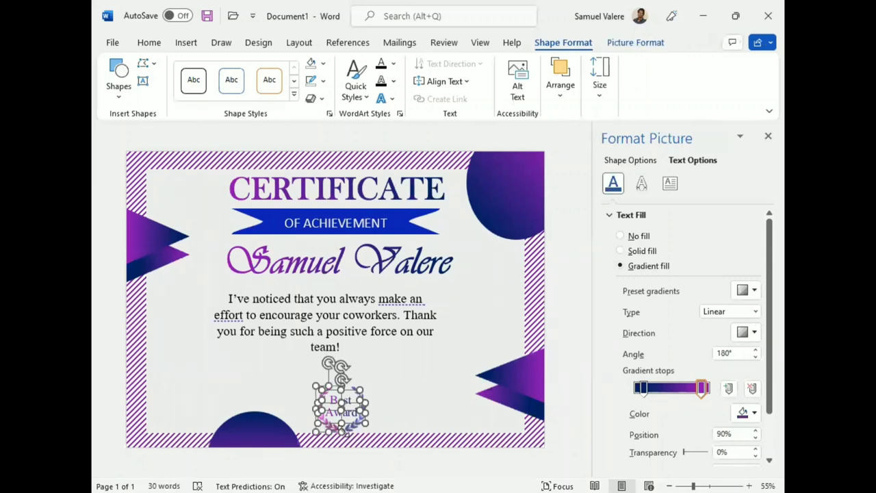
shift+click(350, 426)
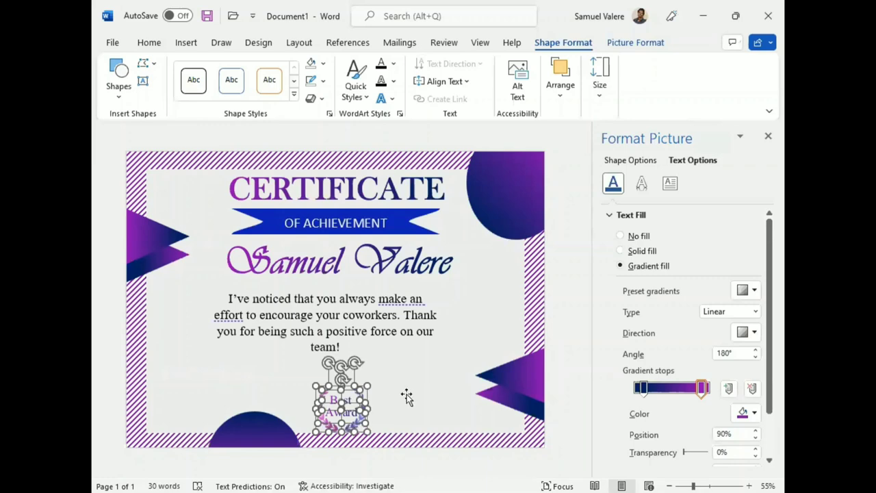
click(767, 137)
click(567, 94)
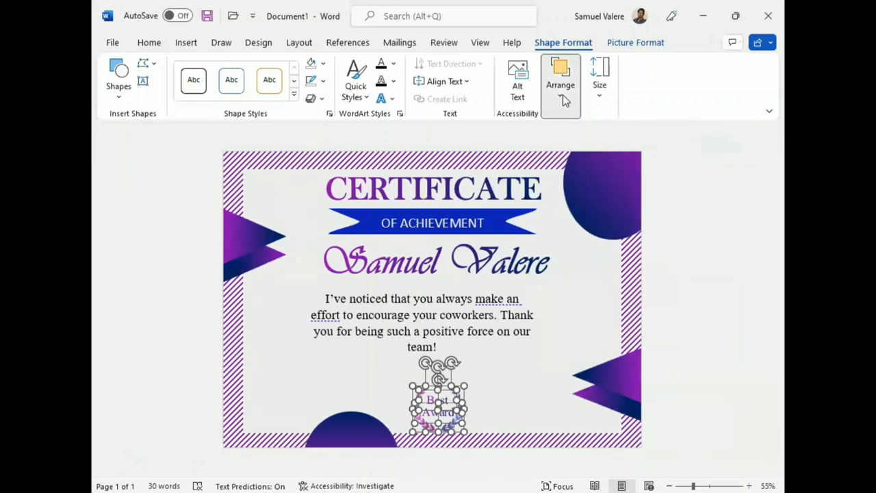
click(752, 146)
click(746, 164)
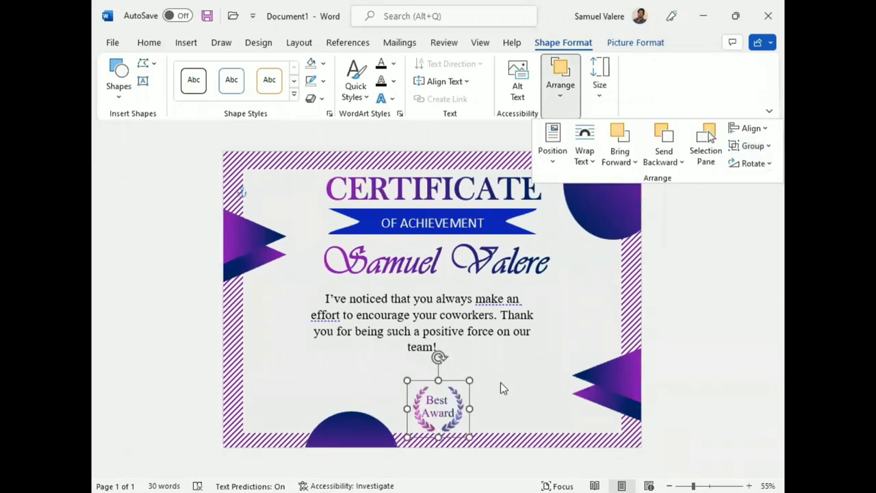
click(443, 396)
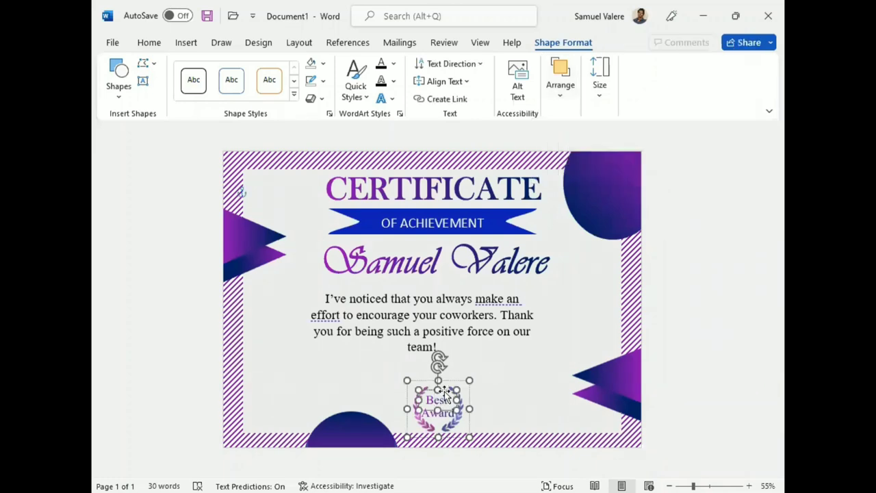
Shift the bottom semicircle left and give the inner frame a 6 pt dark blue outline.
click(514, 392)
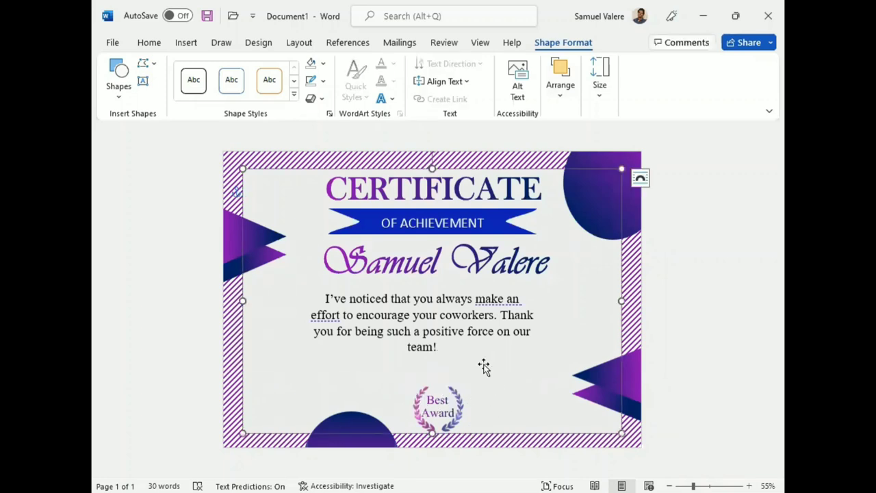
drag(358, 447, 320, 446)
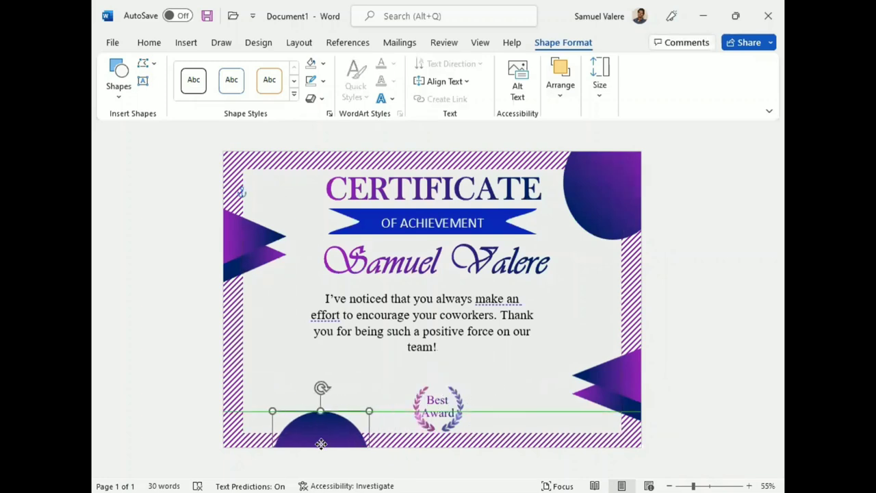
click(284, 373)
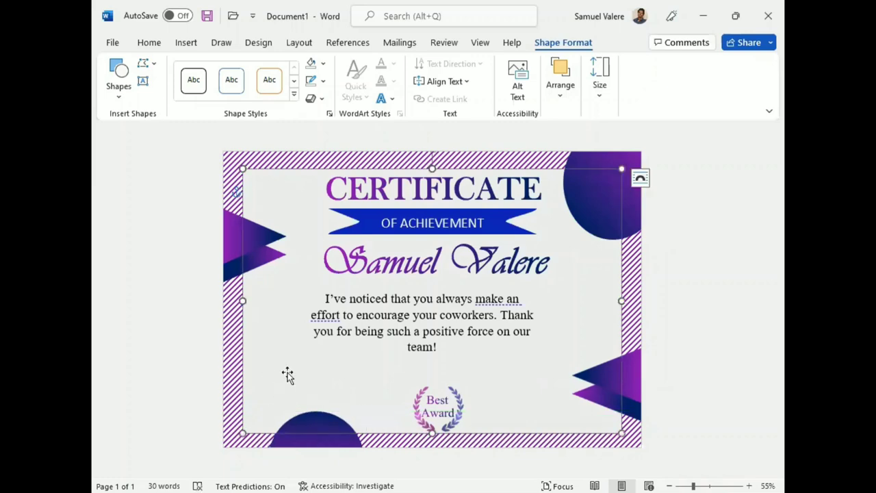
click(323, 81)
mouse_move(342, 310)
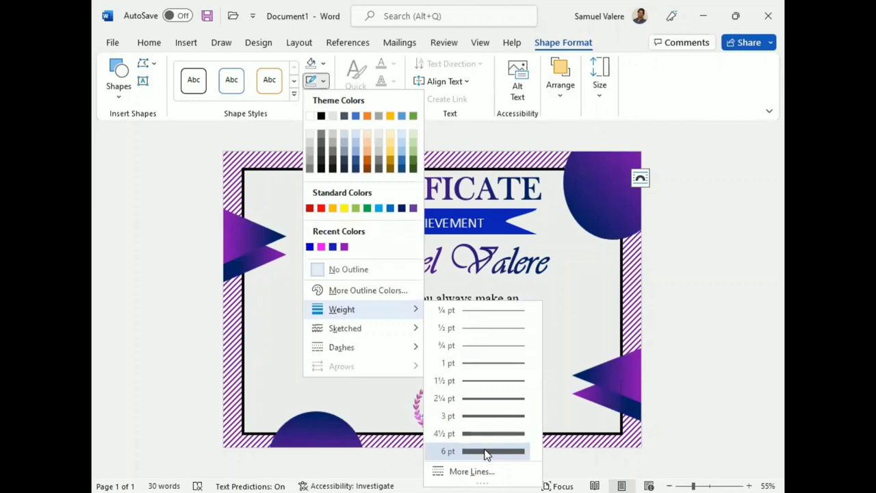
click(485, 451)
click(323, 81)
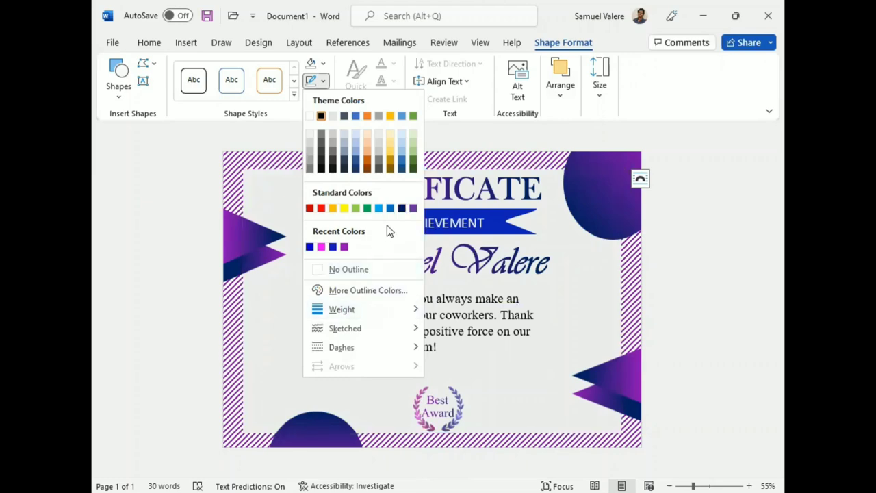
click(401, 208)
click(690, 302)
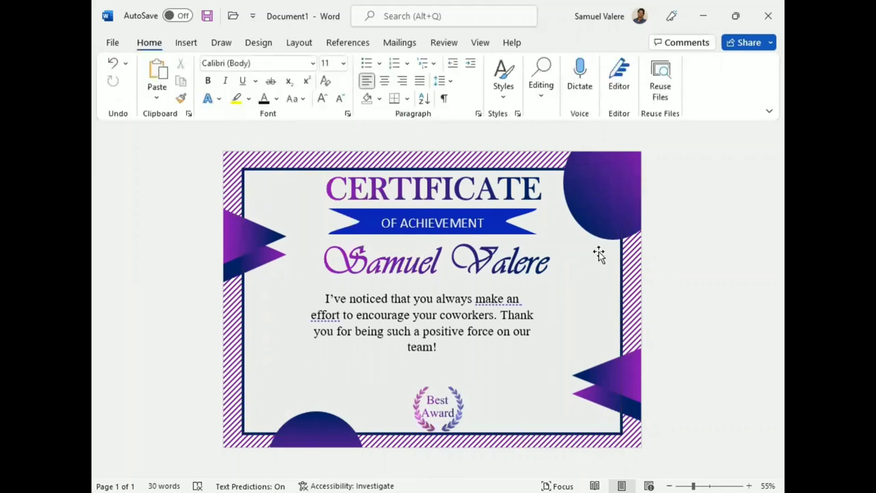
Insert the swirl picture 'c' from this device and set it In Front of Text.
click(186, 43)
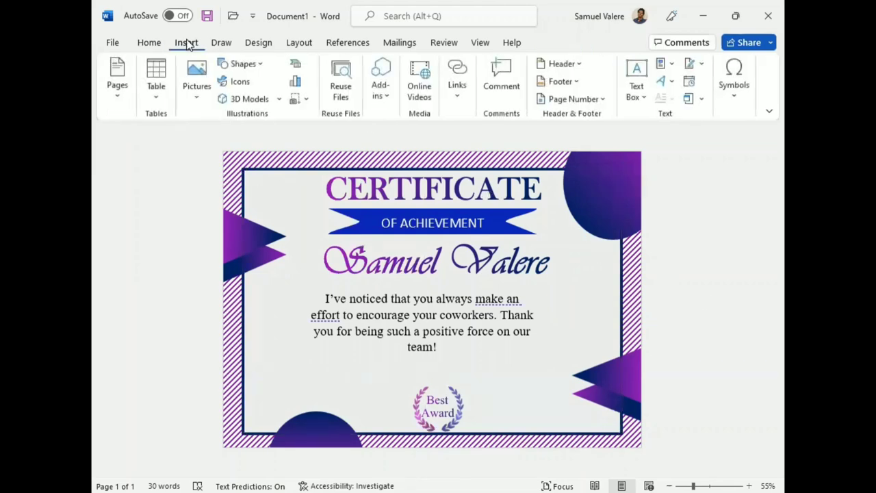
click(196, 85)
click(224, 138)
scroll(295, 159, down, 3)
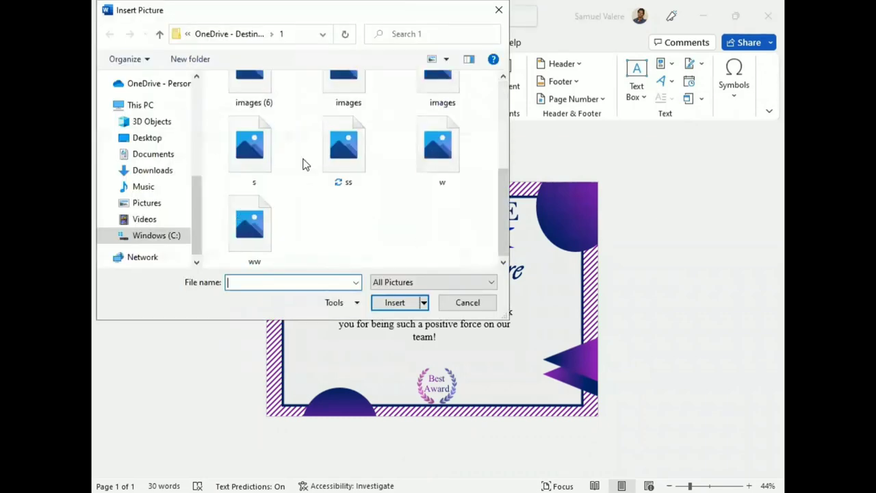
click(249, 144)
click(395, 302)
click(496, 101)
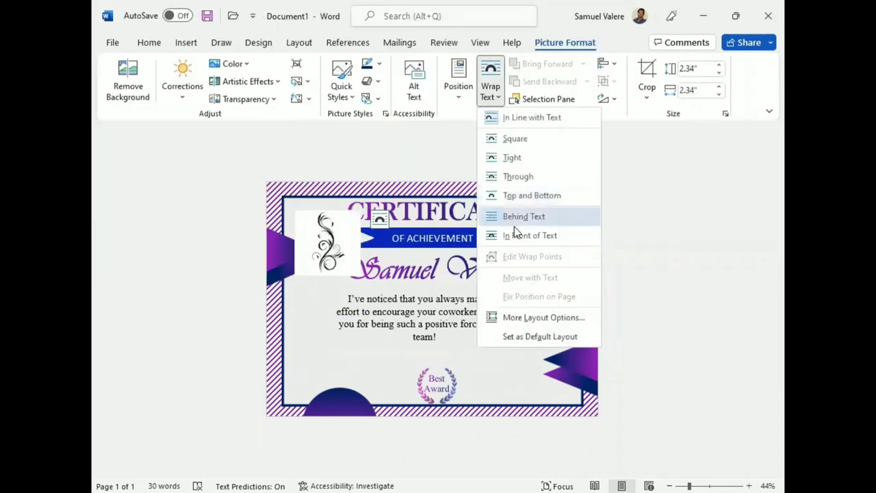
click(518, 234)
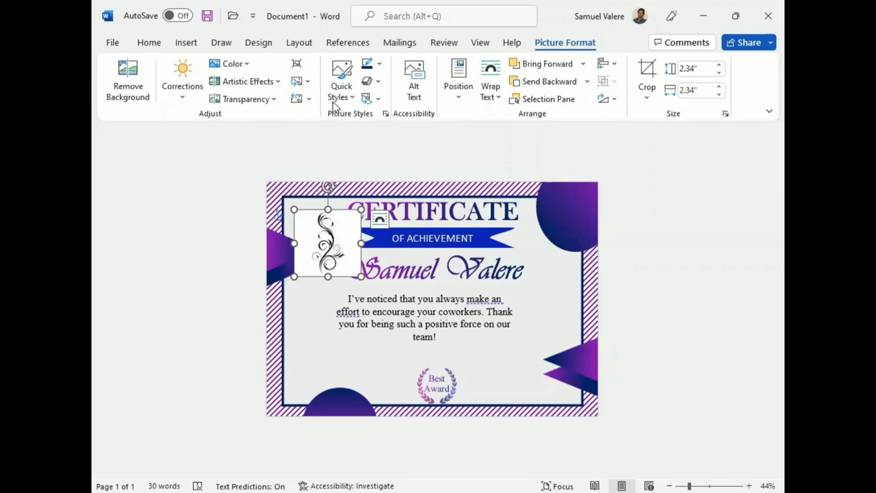
Remove the swirl's white background and keep the changes.
click(127, 82)
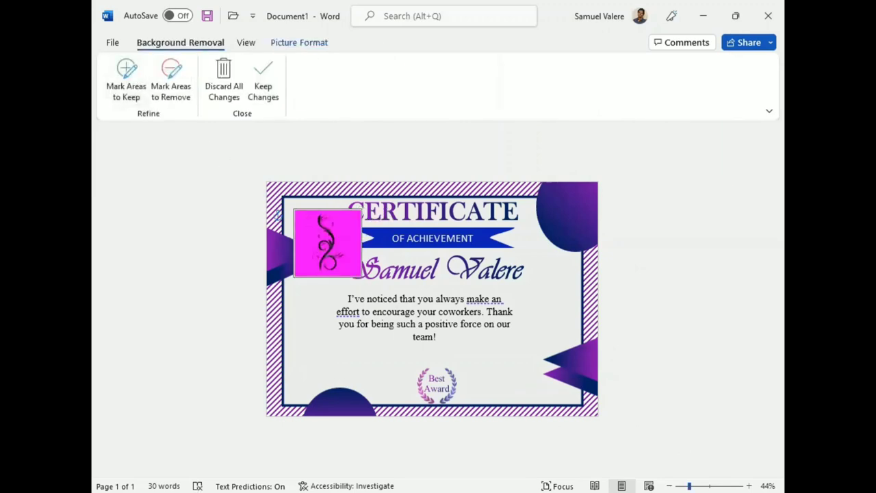
scroll(287, 293, up, 5)
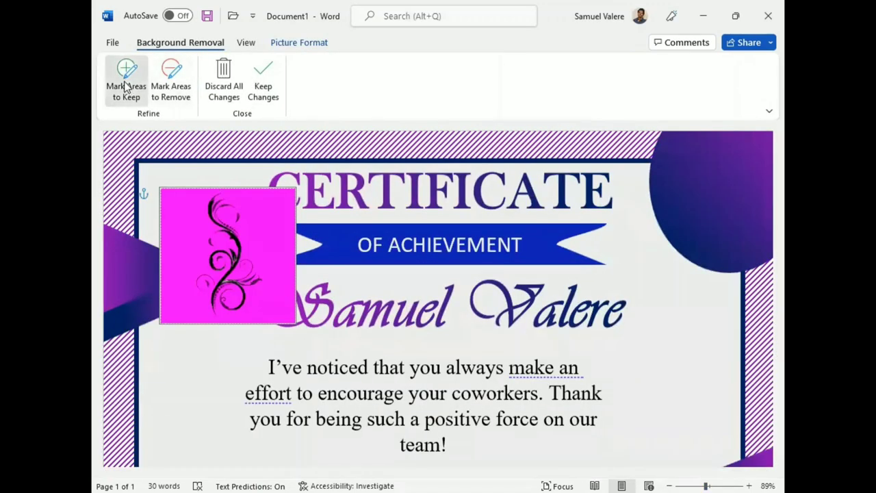
click(126, 81)
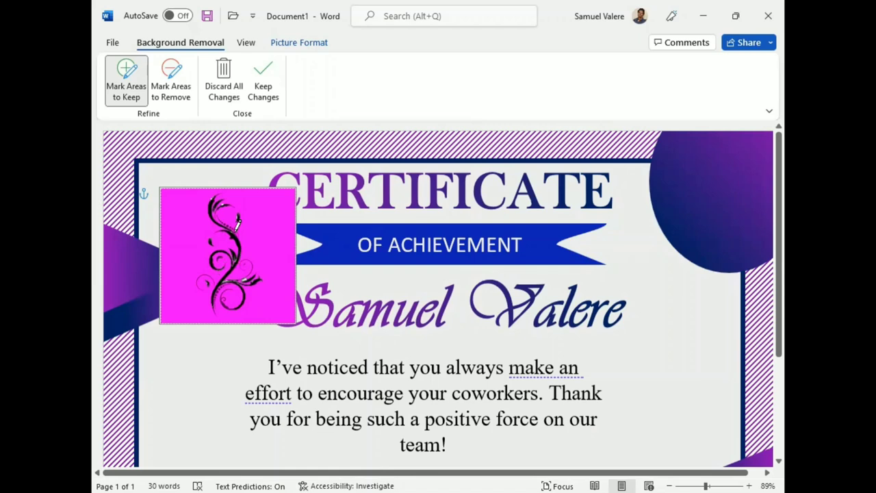
click(217, 382)
Fade the swirl ornament to 85% picture transparency.
click(229, 281)
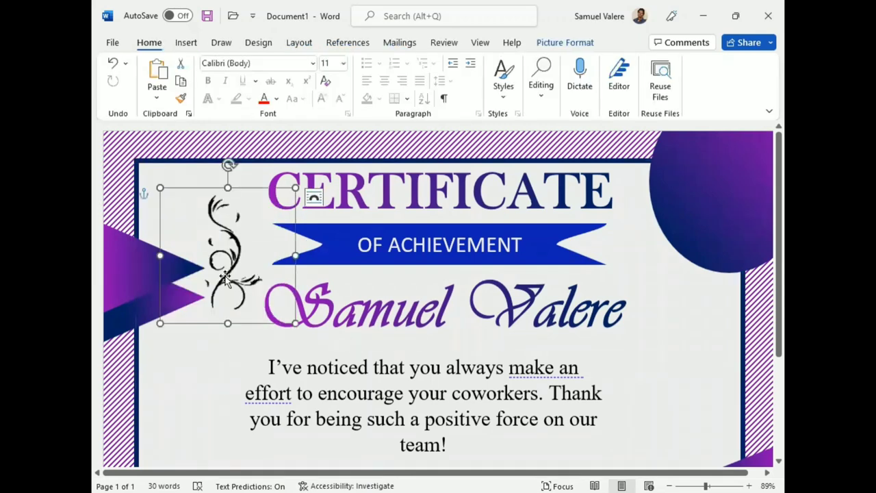
click(565, 43)
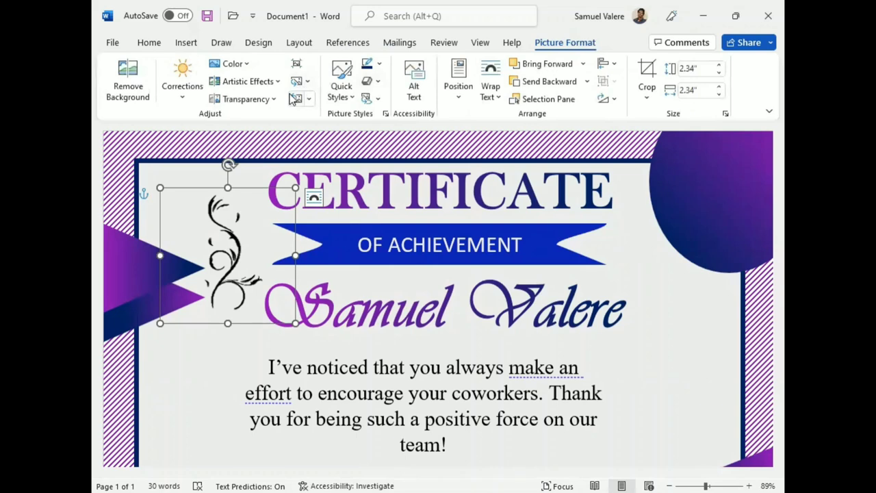
click(275, 99)
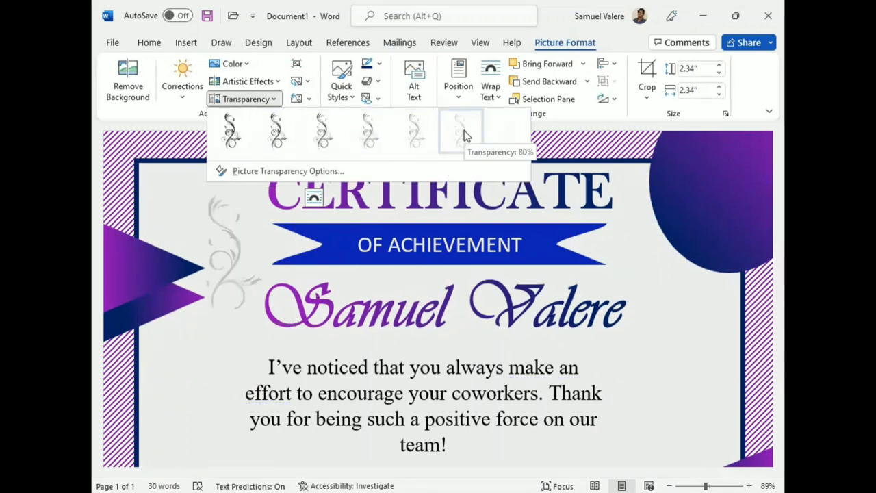
click(351, 171)
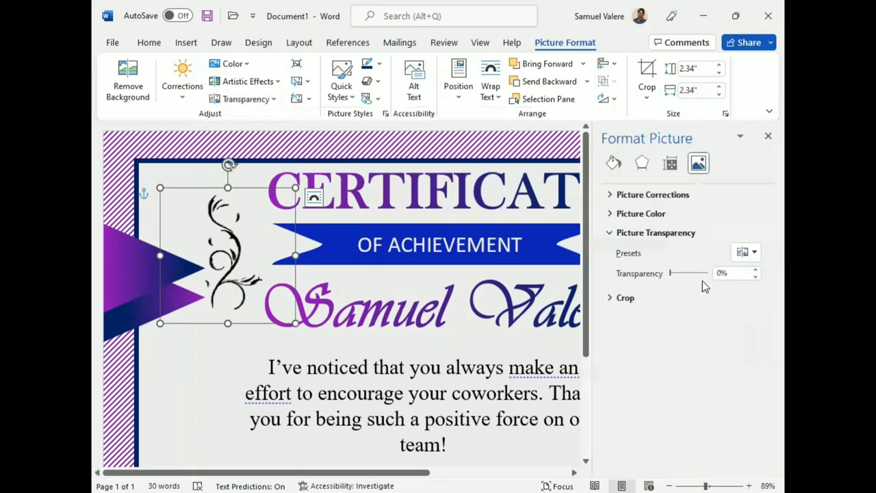
drag(671, 275, 704, 279)
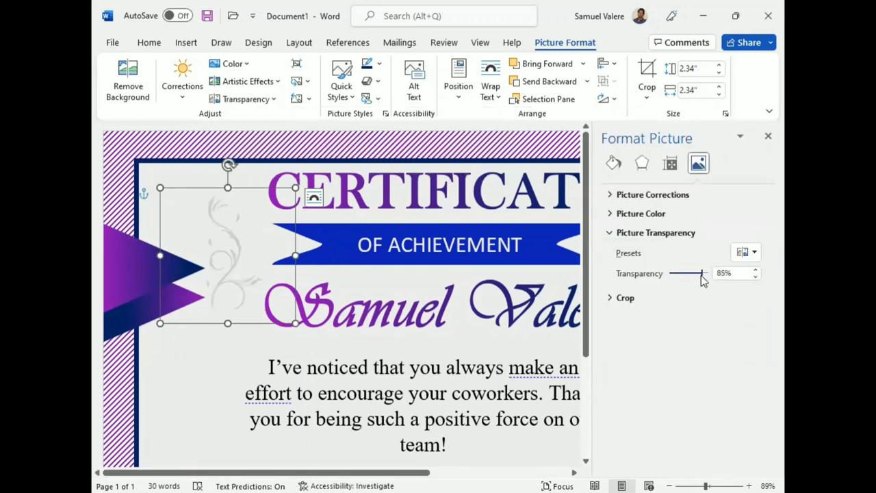
Recolour the swirl light blue at 65% transparency and drag a copy over the name.
click(232, 63)
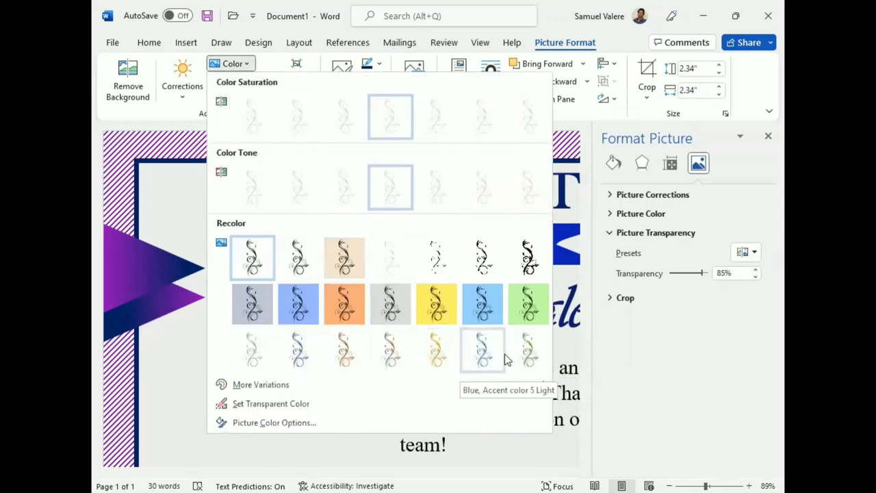
click(485, 351)
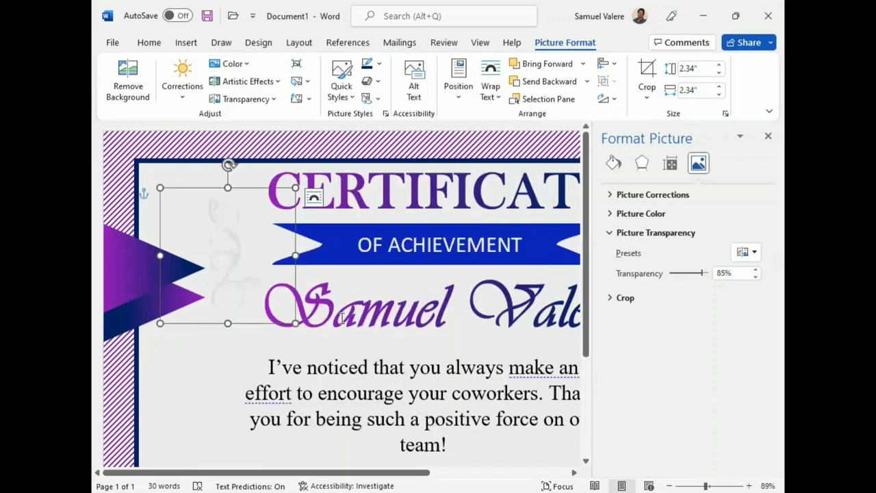
click(270, 99)
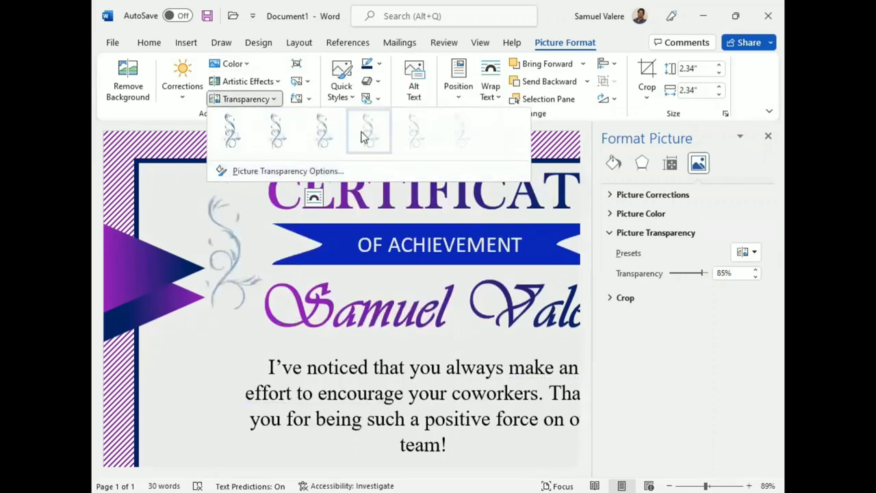
click(407, 135)
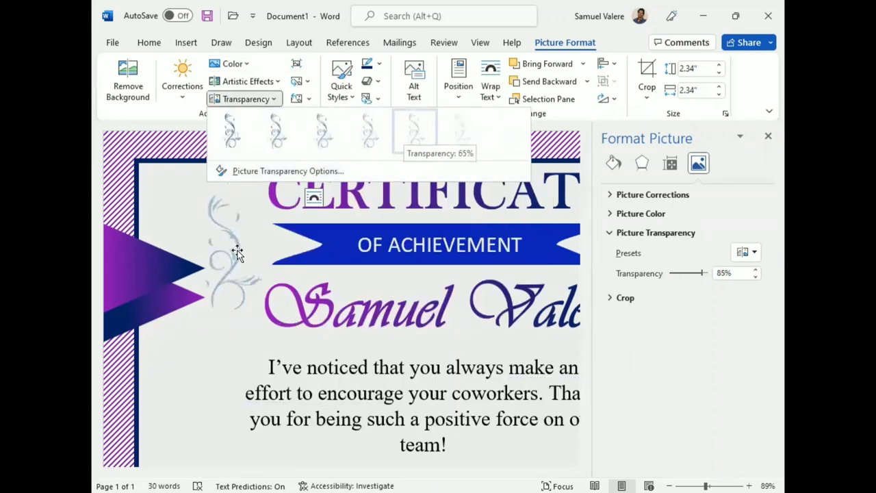
mouse_move(233, 253)
mouse_down()
mouse_move(366, 311)
mouse_move(457, 295)
mouse_up()
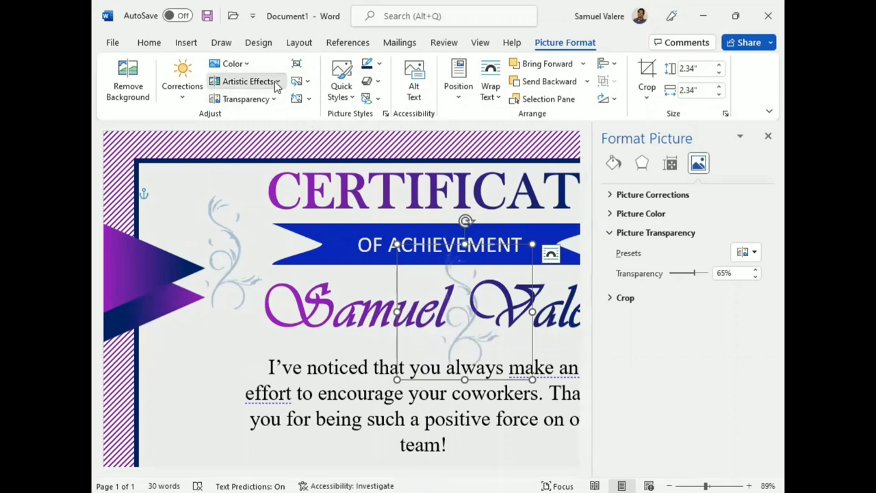
Move the copied swirl off the name toward the right edge.
click(251, 82)
click(233, 64)
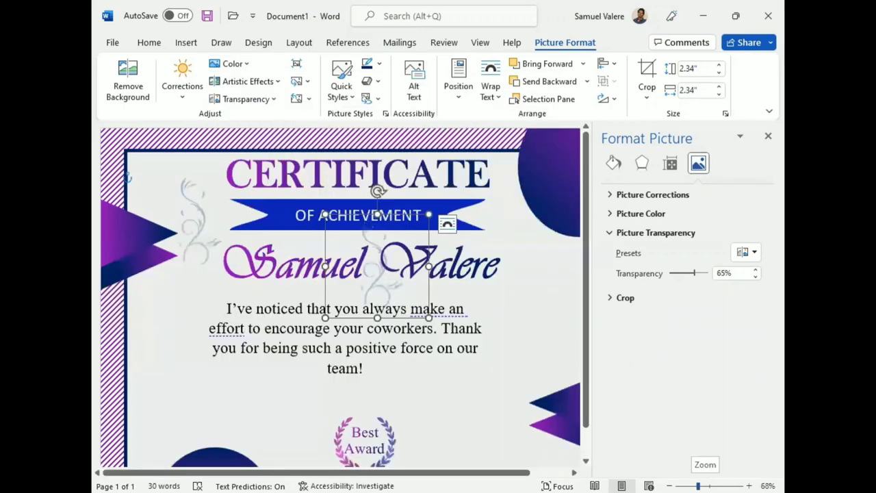
drag(698, 485, 691, 486)
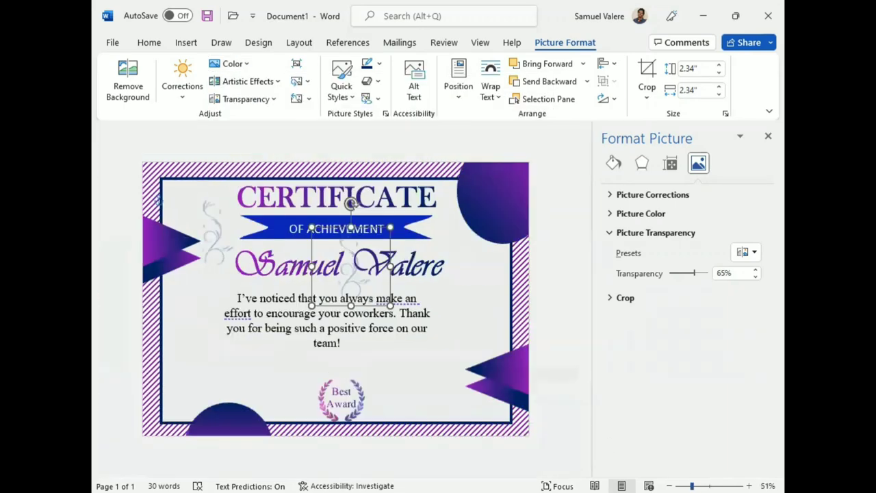
drag(383, 253, 482, 279)
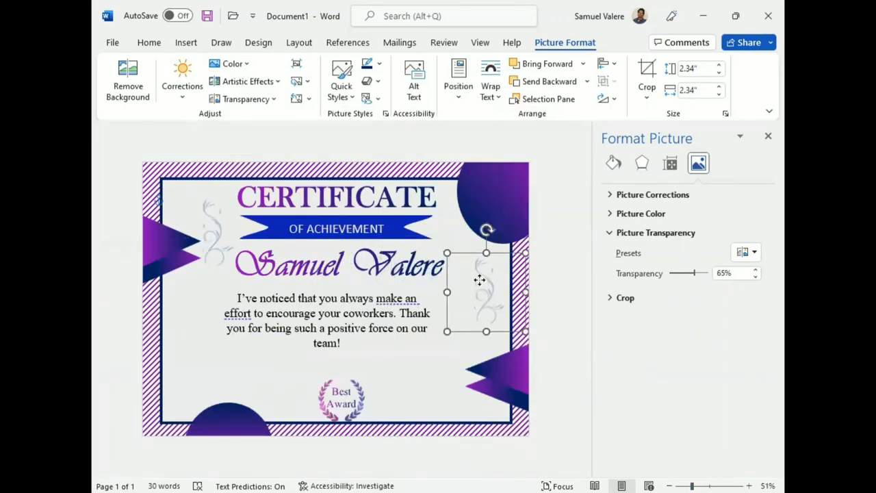
Recolour the swirl copy purple, then magenta from the preset palette.
click(279, 81)
click(279, 81)
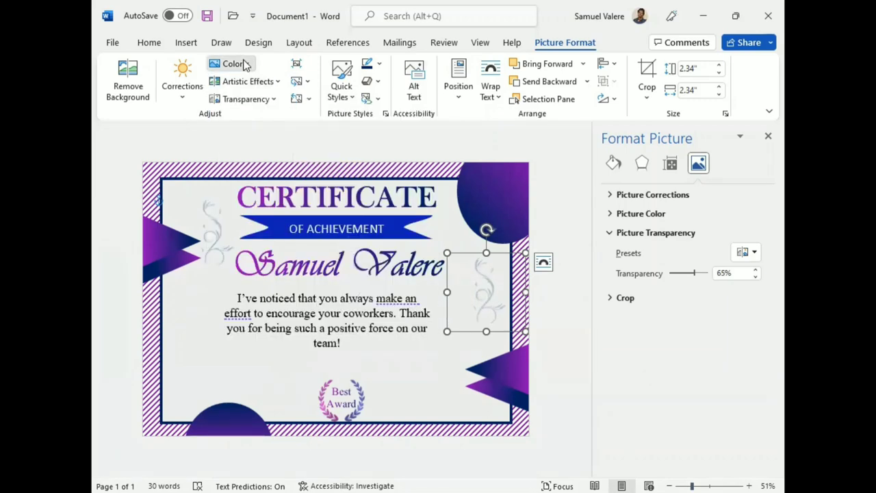
click(231, 63)
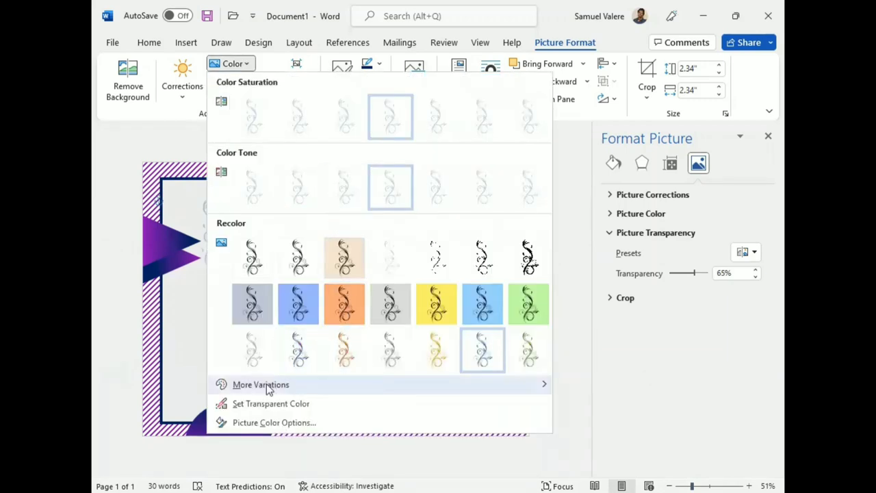
mouse_move(261, 384)
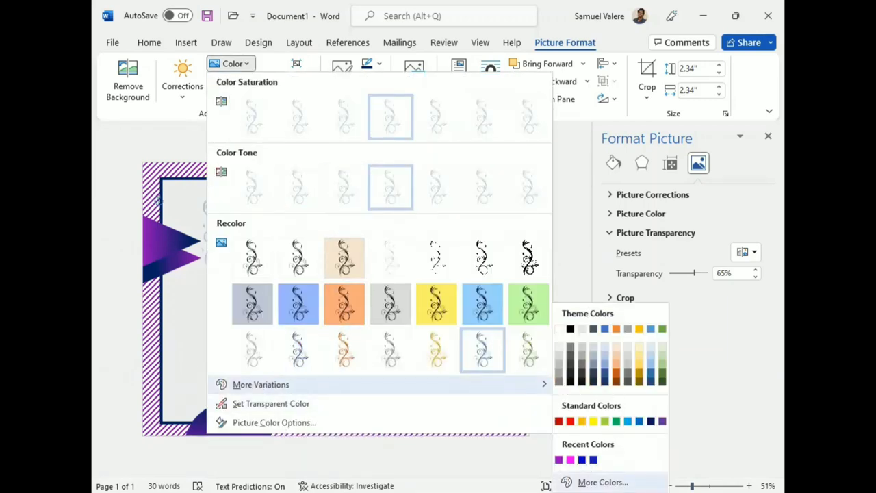
click(595, 482)
click(356, 220)
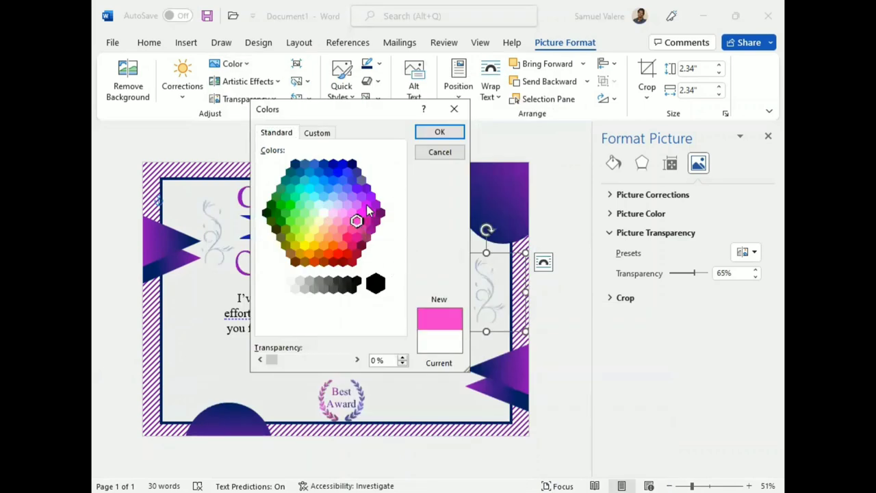
click(366, 205)
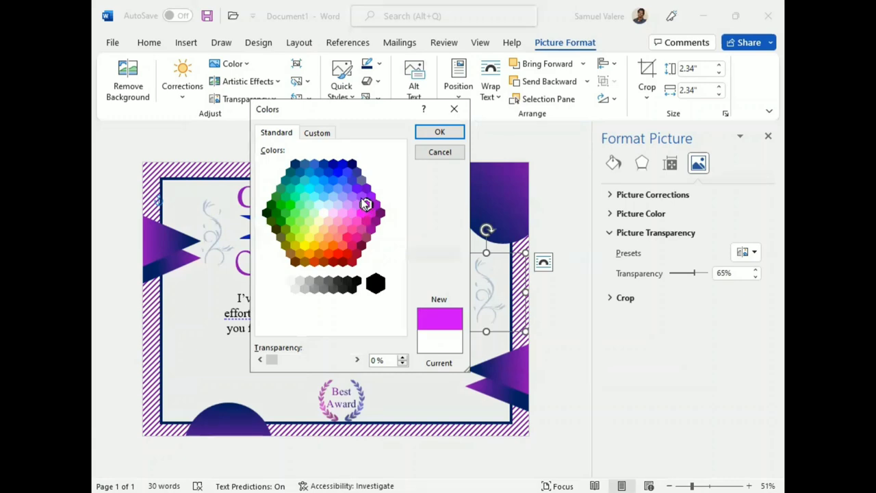
click(356, 189)
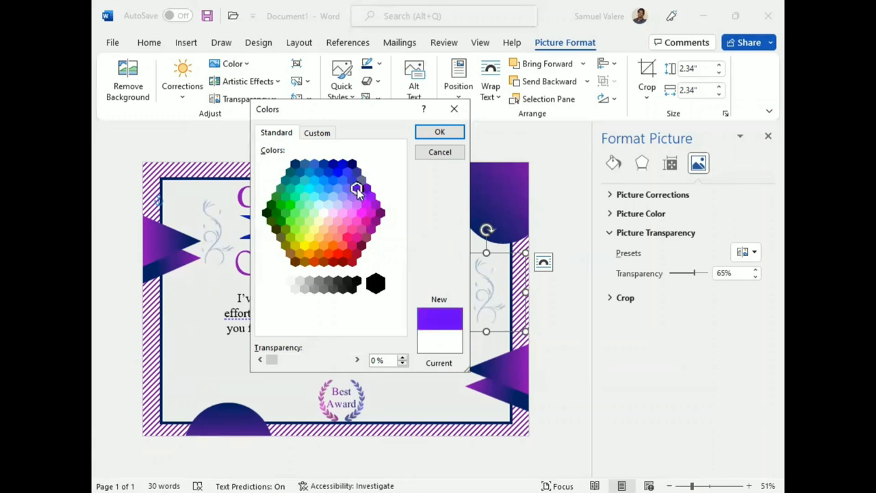
click(437, 133)
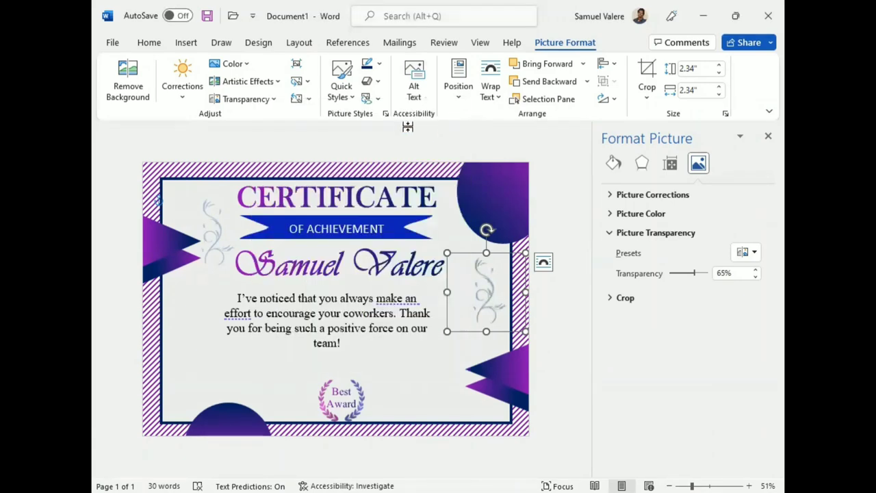
click(248, 64)
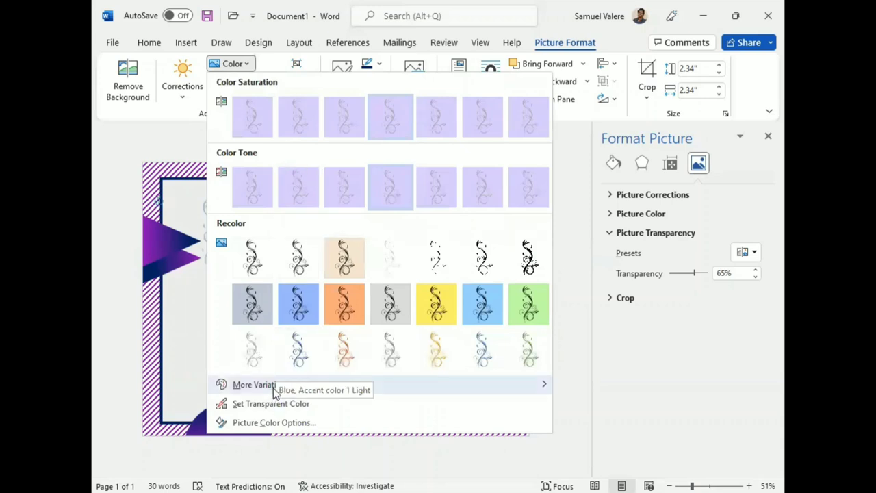
mouse_move(254, 385)
click(569, 478)
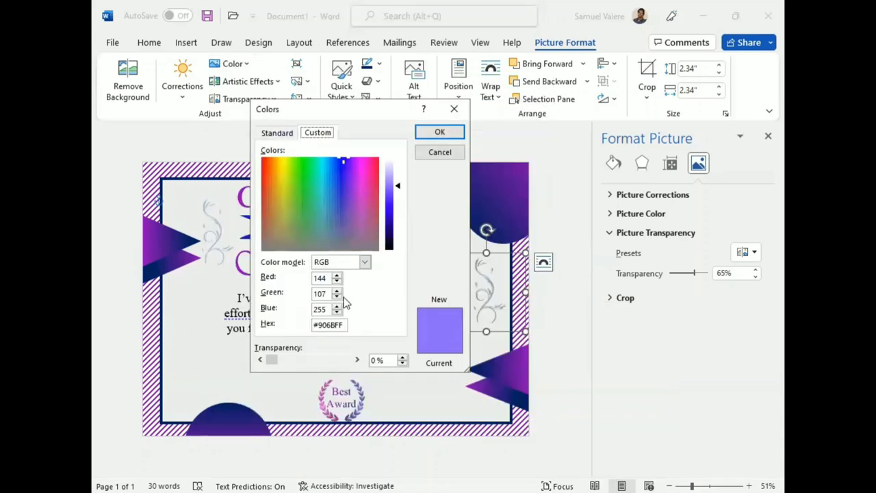
click(280, 134)
click(363, 212)
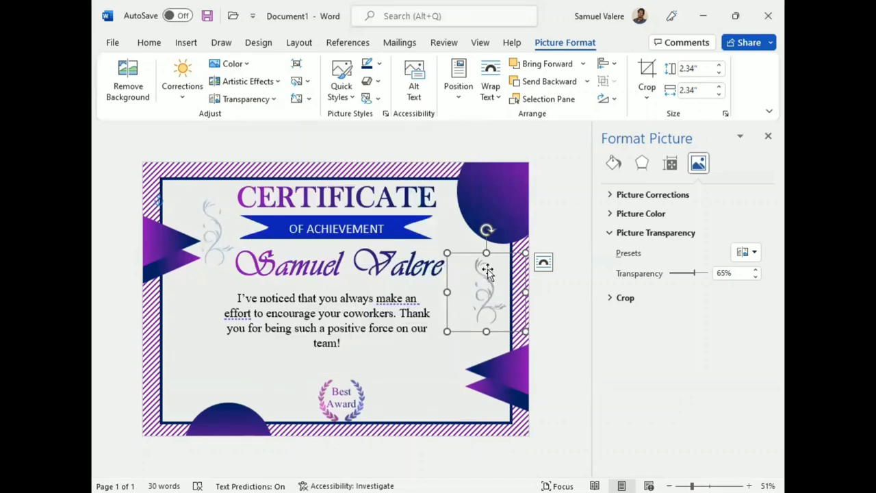
Place the flourish copy at the upper left, just beside the word CERTIFICATE.
mouse_move(486, 270)
mouse_down()
mouse_move(211, 236)
mouse_move(203, 302)
mouse_up()
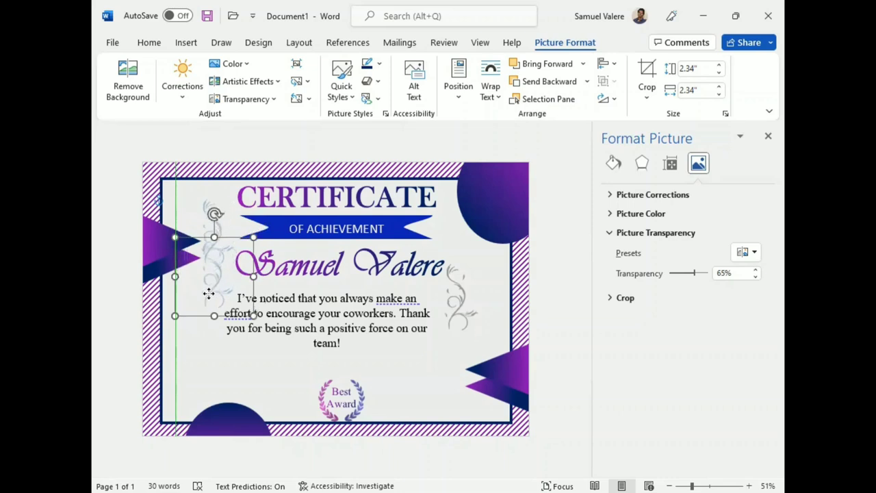
drag(203, 303, 203, 290)
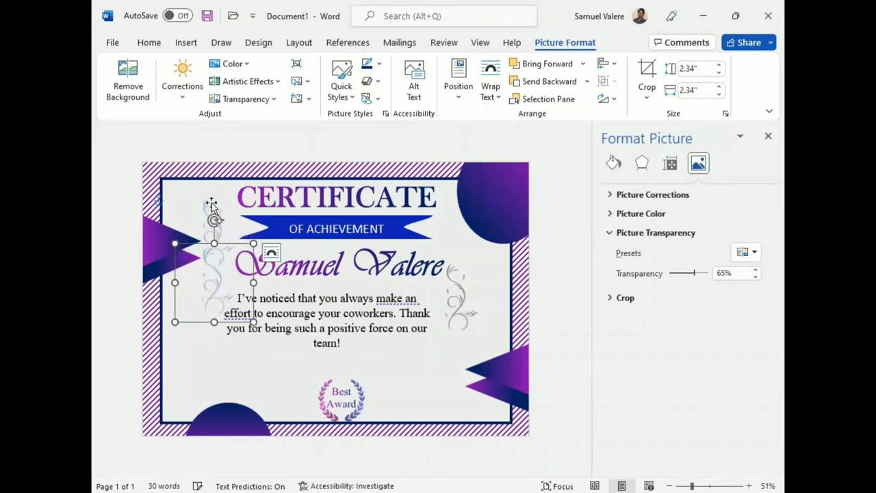
drag(208, 208, 217, 220)
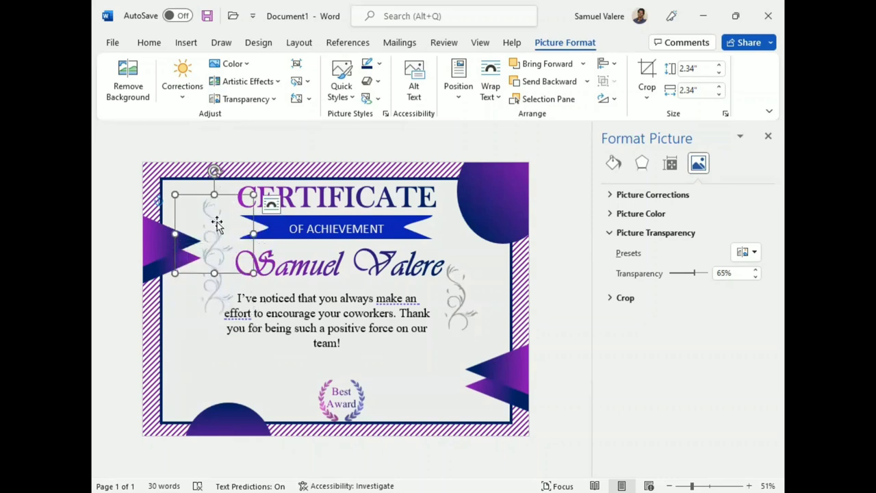
key(Up)
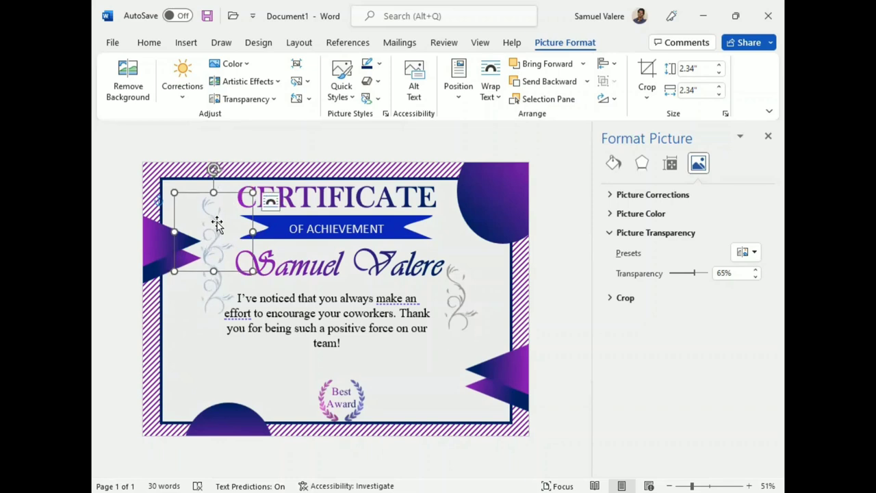
Group both left flourishes into one object and rotate it diagonally across the top-left corner.
shift+click(211, 293)
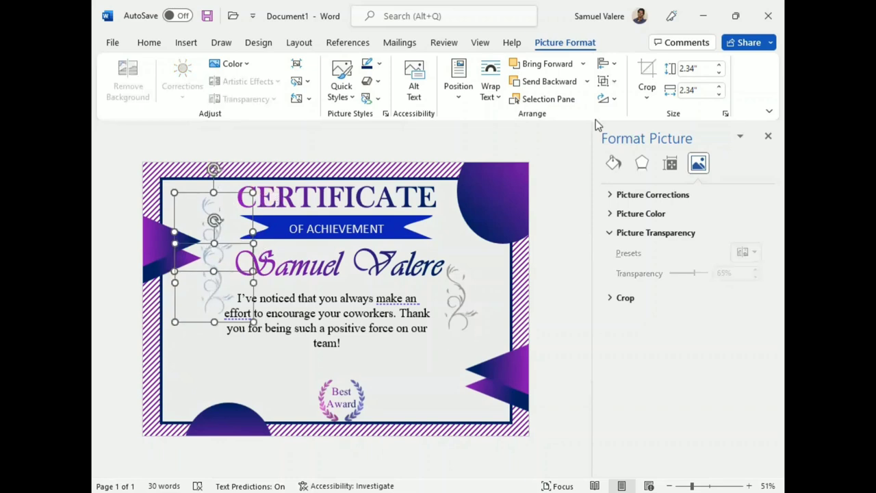
click(611, 82)
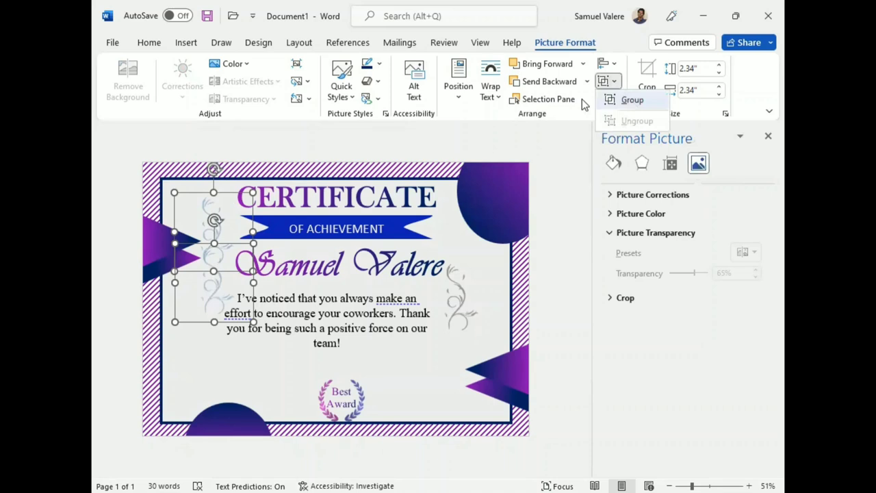
click(630, 100)
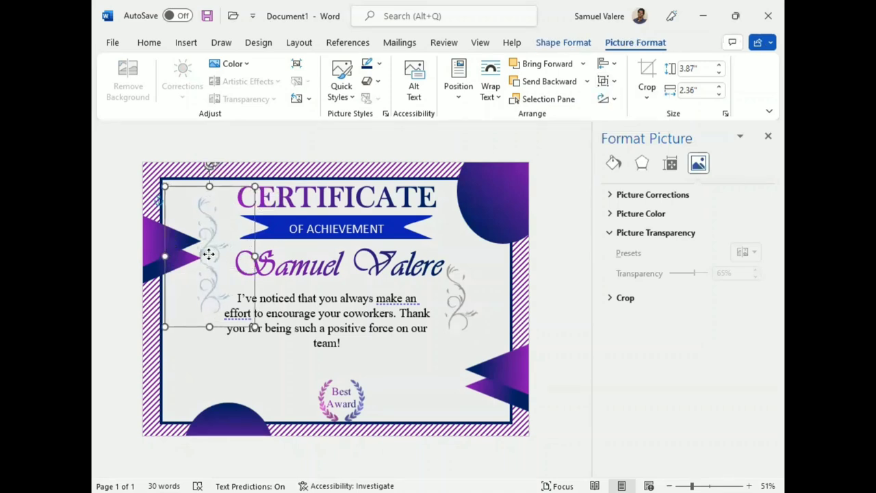
click(586, 82)
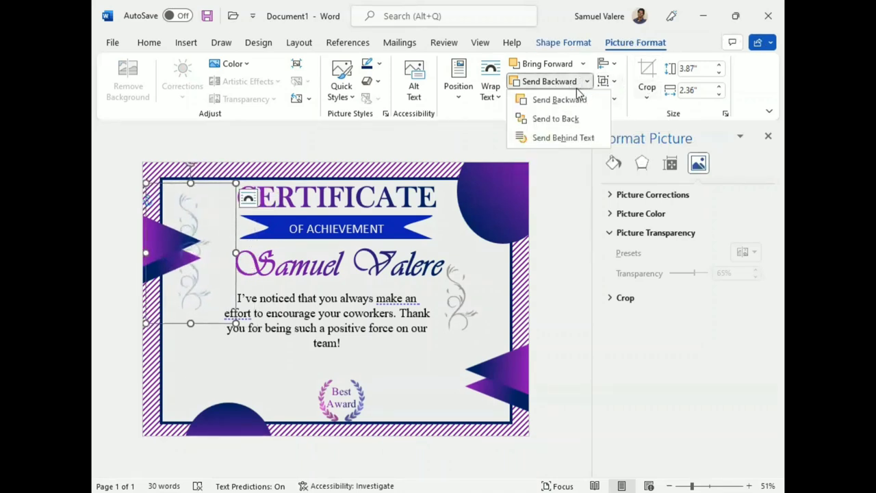
click(555, 100)
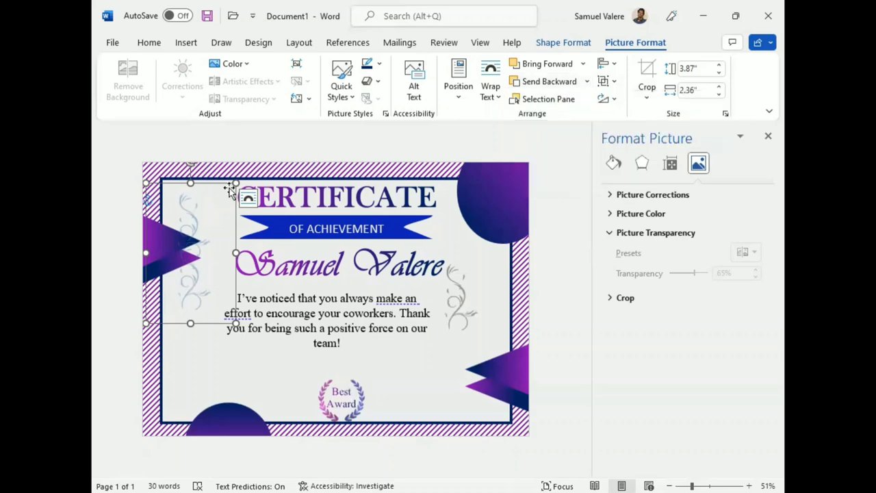
mouse_move(190, 166)
mouse_down()
mouse_move(265, 301)
mouse_move(226, 322)
mouse_up()
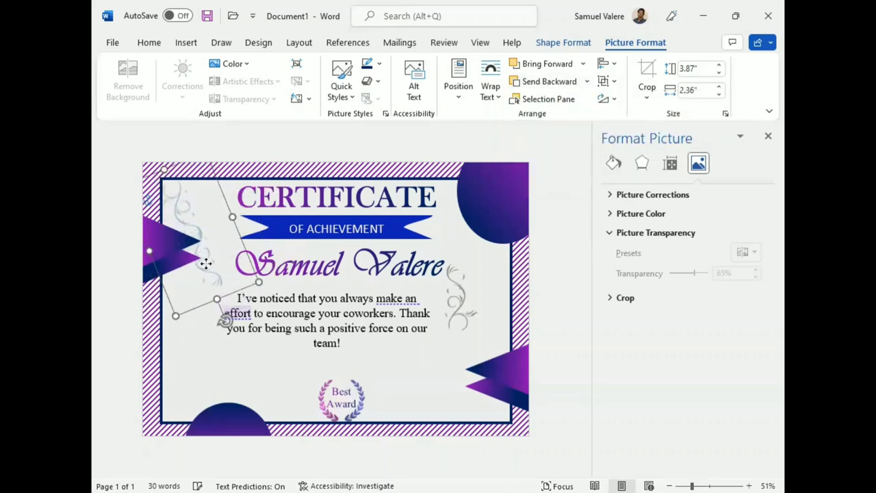
drag(226, 323, 234, 315)
Recolour the right flourish to Blue Accent 5 Light.
click(457, 308)
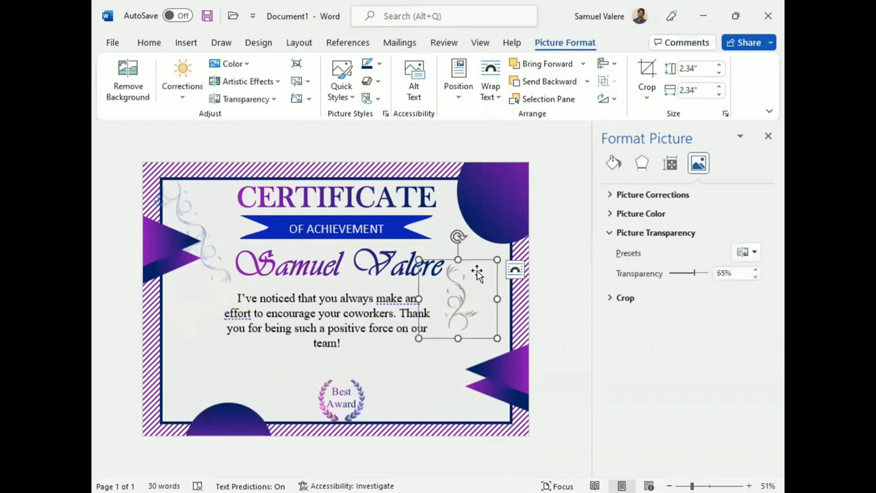
click(250, 66)
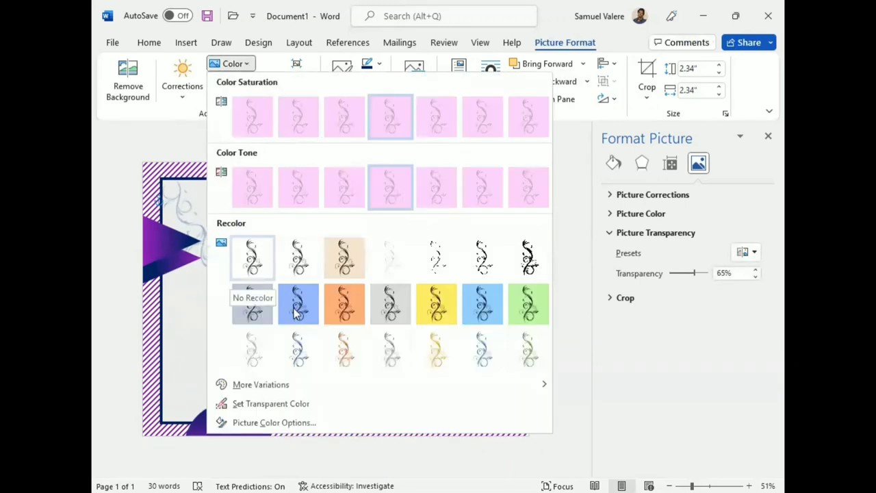
click(481, 358)
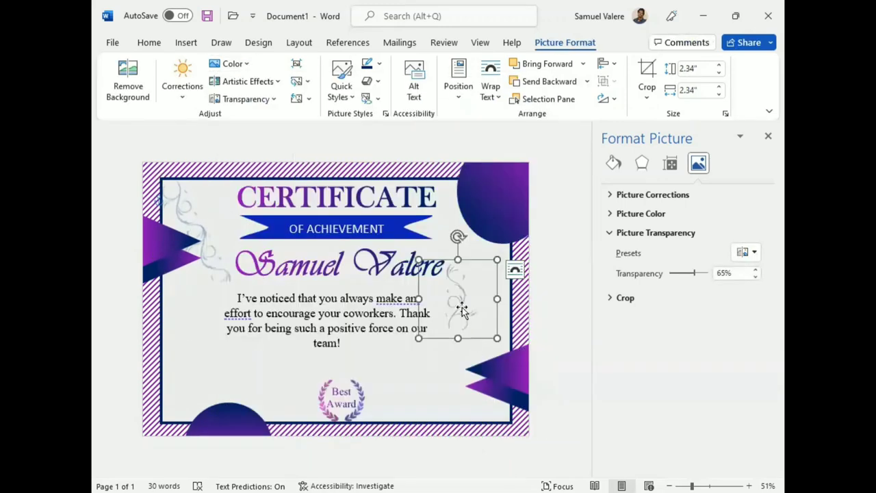
click(463, 274)
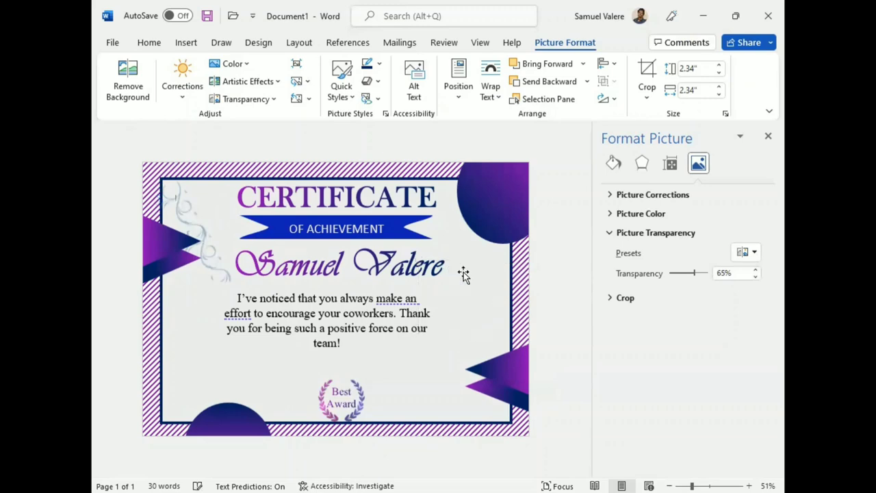
Place a rotated copy of the flourish group over the lower-right ribbon.
click(216, 260)
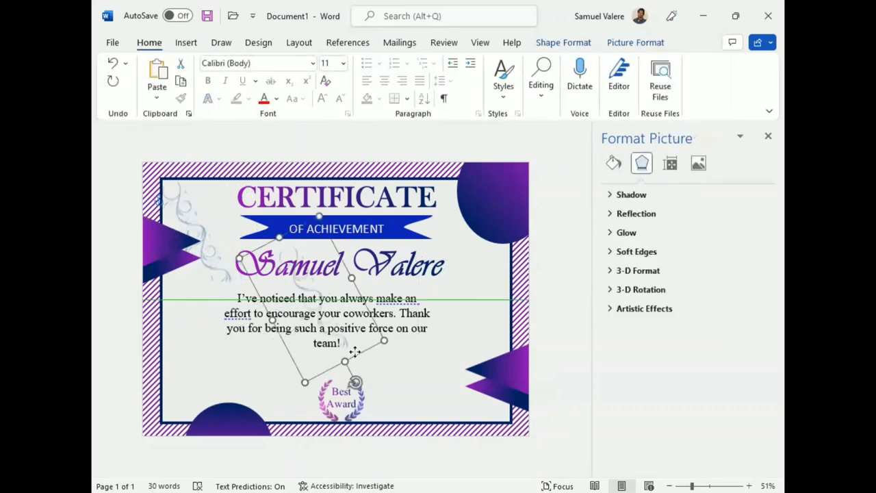
drag(216, 260, 438, 342)
mouse_move(465, 405)
mouse_down()
mouse_move(409, 228)
mouse_move(377, 242)
mouse_up()
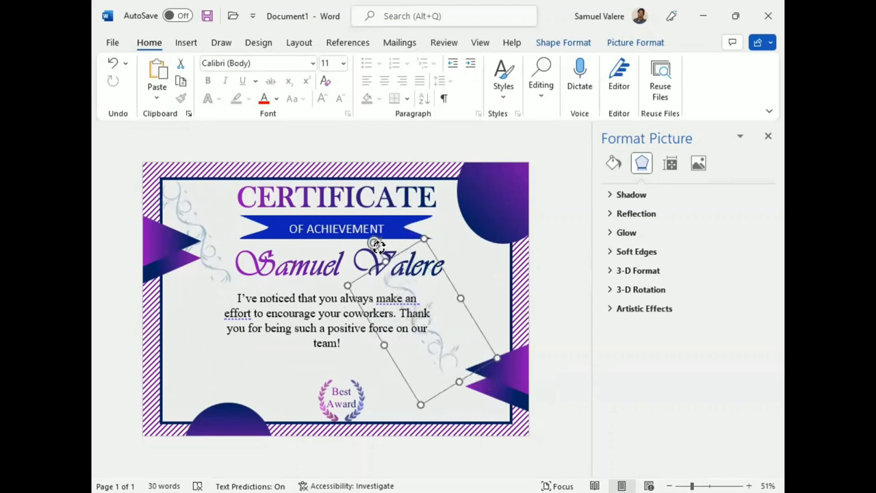
drag(440, 346, 489, 388)
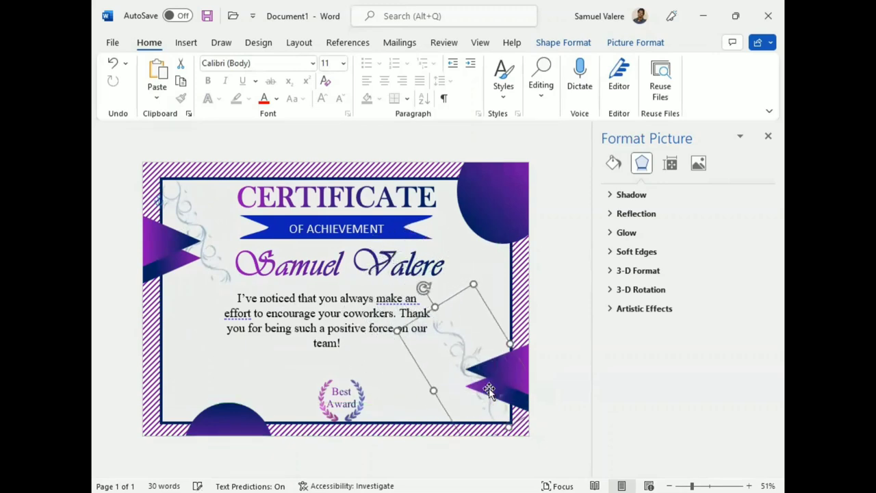
key(Right)
key(Down)
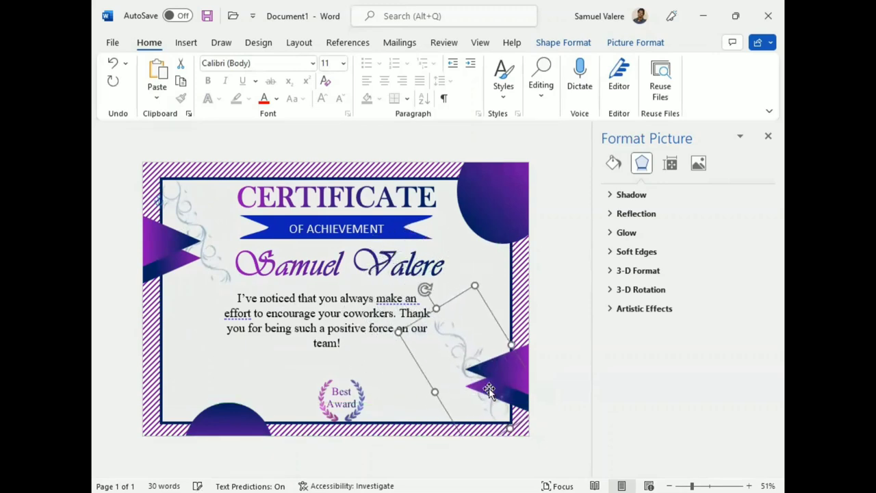
Move the flourish copy back one layer using the Selection Pane.
click(634, 42)
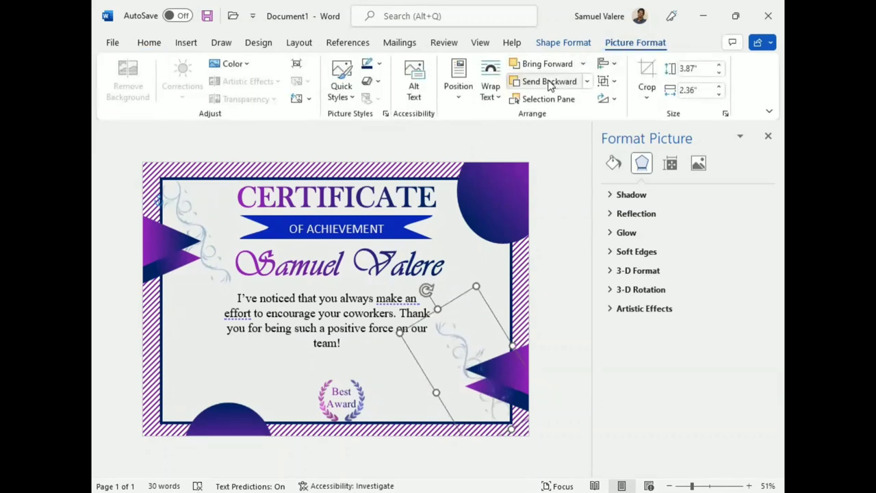
click(588, 81)
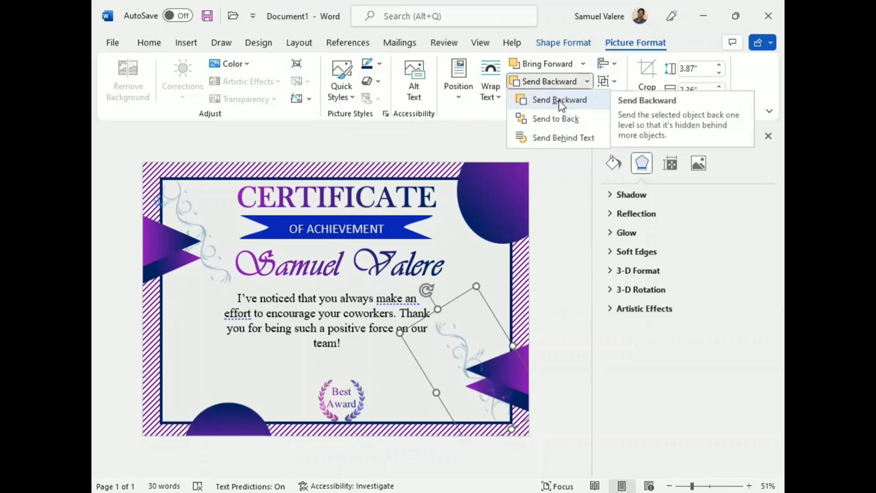
click(560, 100)
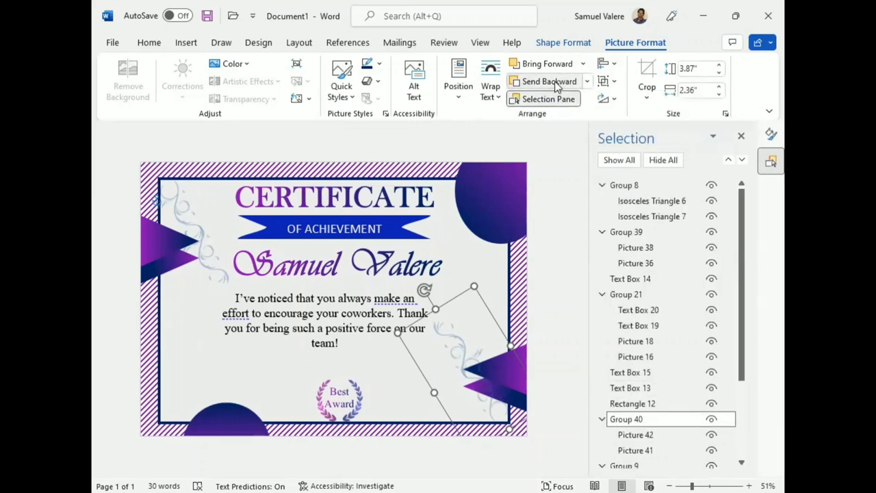
click(556, 81)
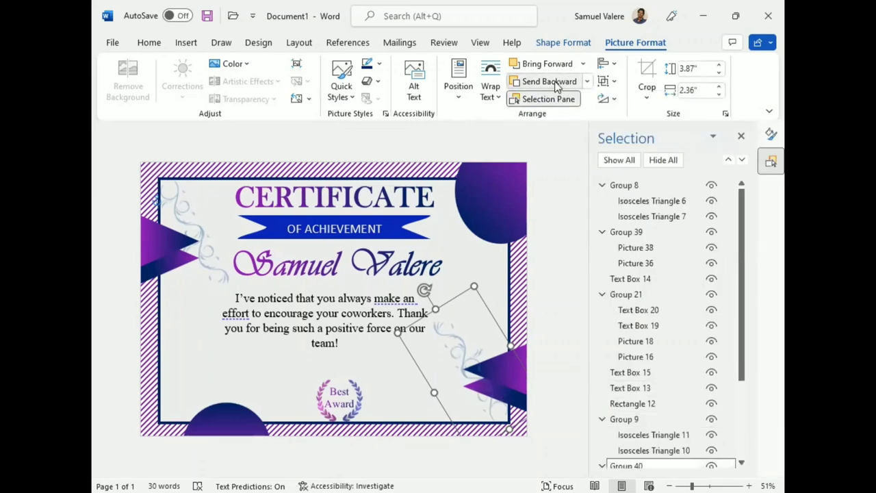
click(740, 139)
Enlarge and lower the bottom-right flourish, tuck the upper-left flourish into its corner, and select the message text.
mouse_move(399, 331)
mouse_down()
mouse_move(389, 336)
mouse_move(403, 333)
mouse_move(397, 326)
mouse_move(397, 338)
mouse_up()
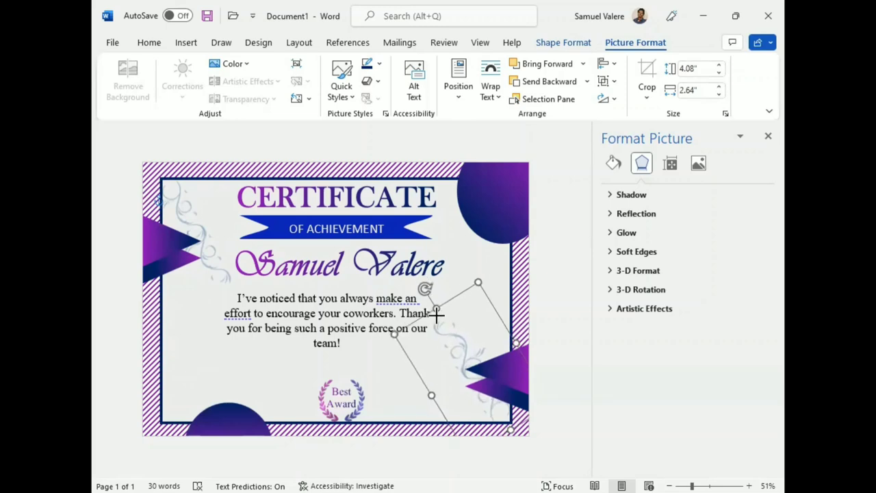
drag(437, 293, 438, 342)
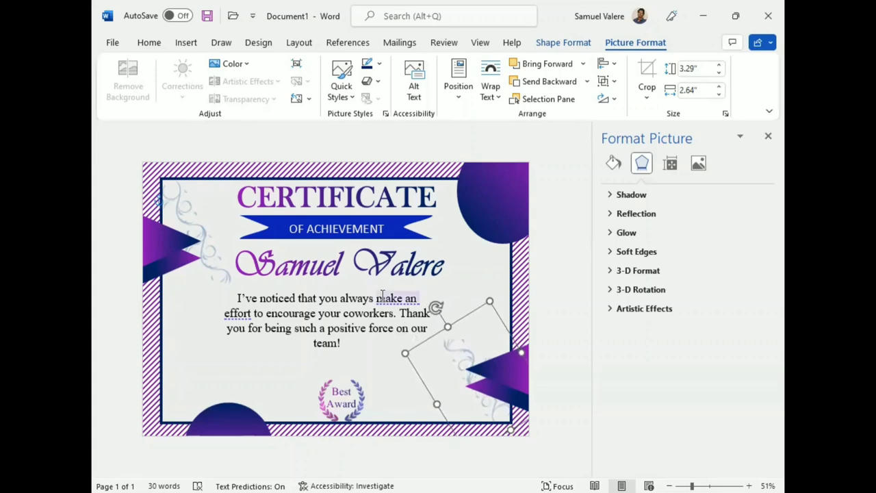
click(220, 272)
drag(228, 295, 225, 286)
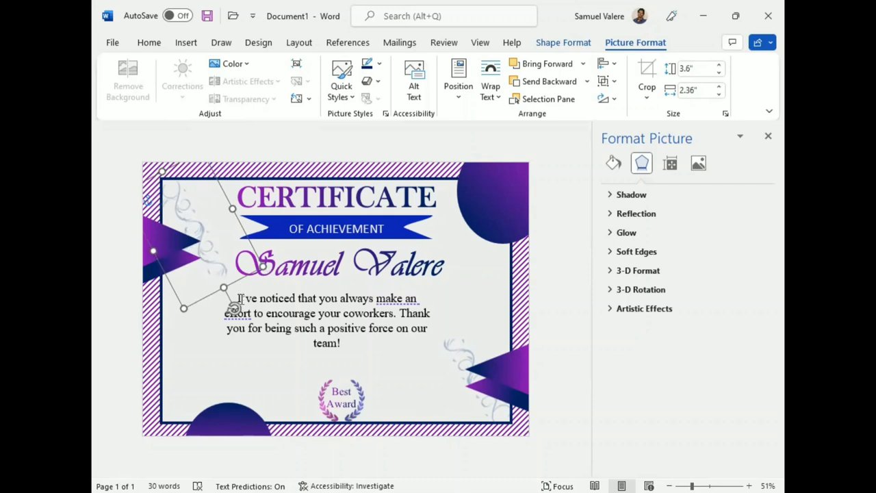
drag(235, 308, 249, 299)
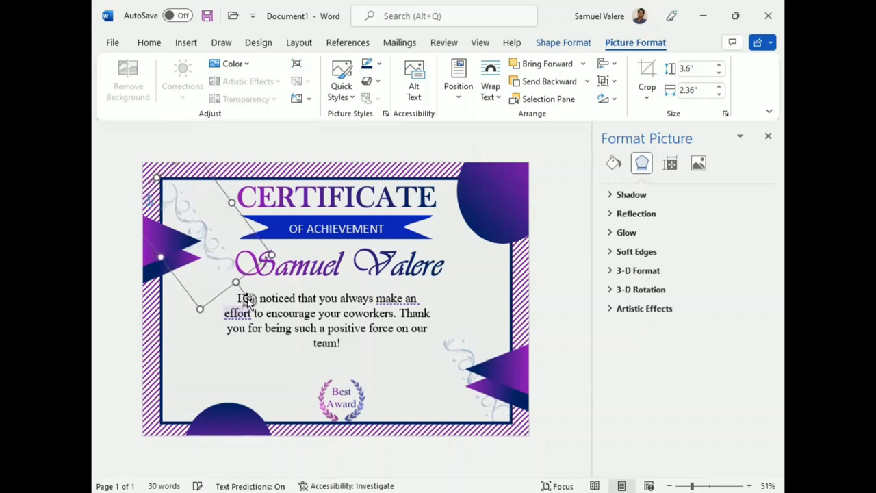
click(283, 327)
drag(224, 313, 340, 342)
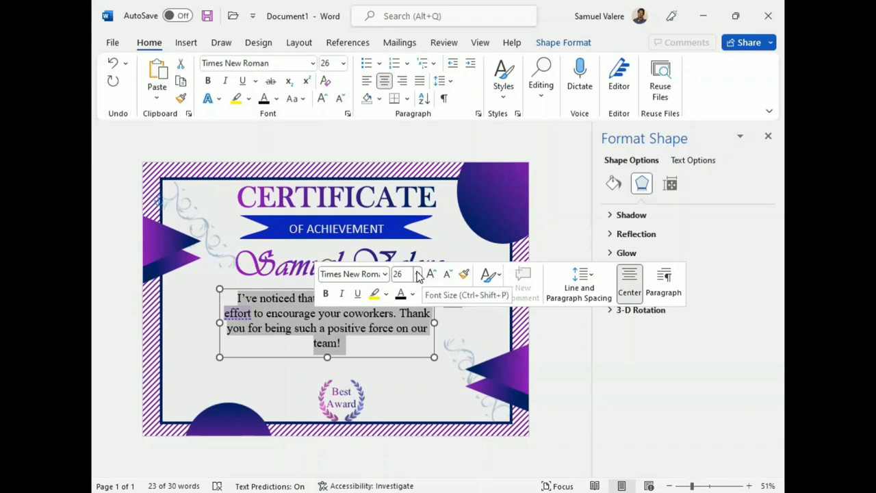
Set the appreciation message to 28 pt and widen its text box so it rewraps.
click(418, 273)
click(403, 205)
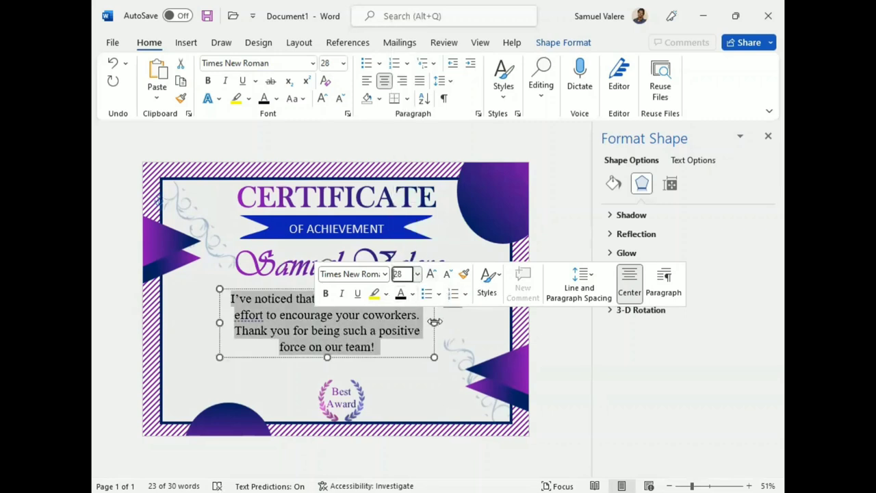
drag(434, 322, 452, 319)
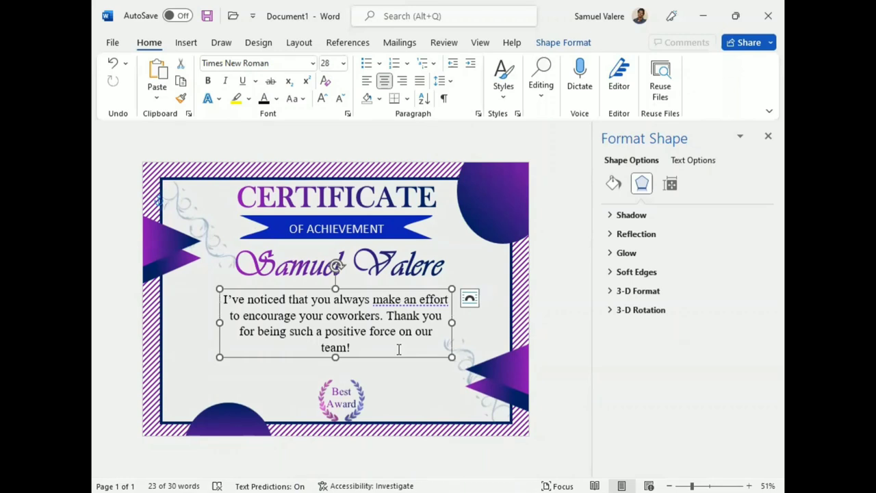
click(205, 232)
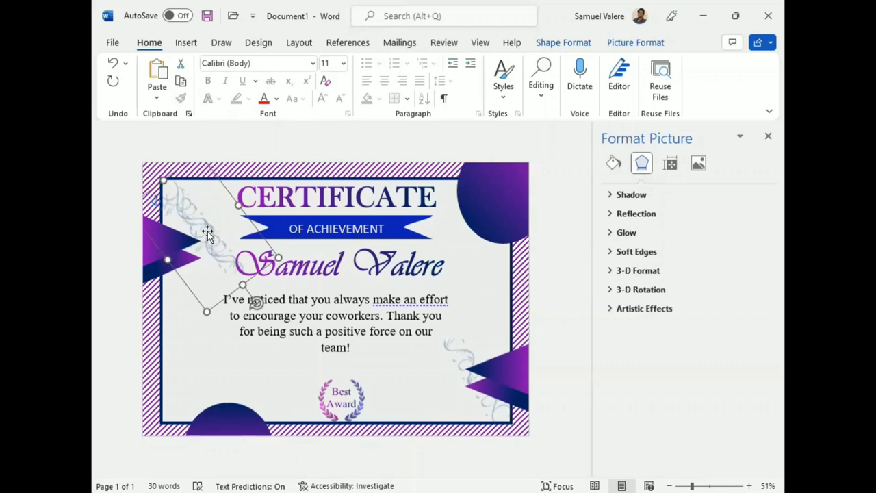
Nudge and slightly tilt the top-left swirl ornament into position.
drag(207, 233, 201, 273)
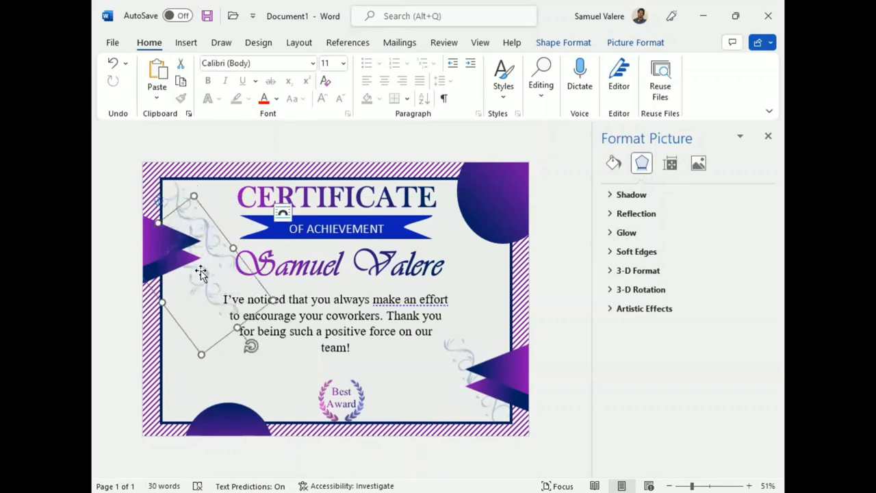
key(ctrl+z)
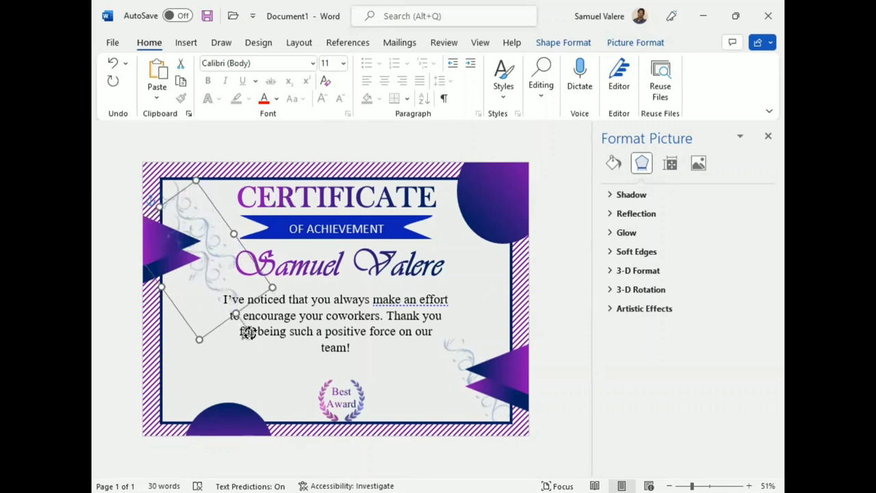
drag(251, 332, 245, 336)
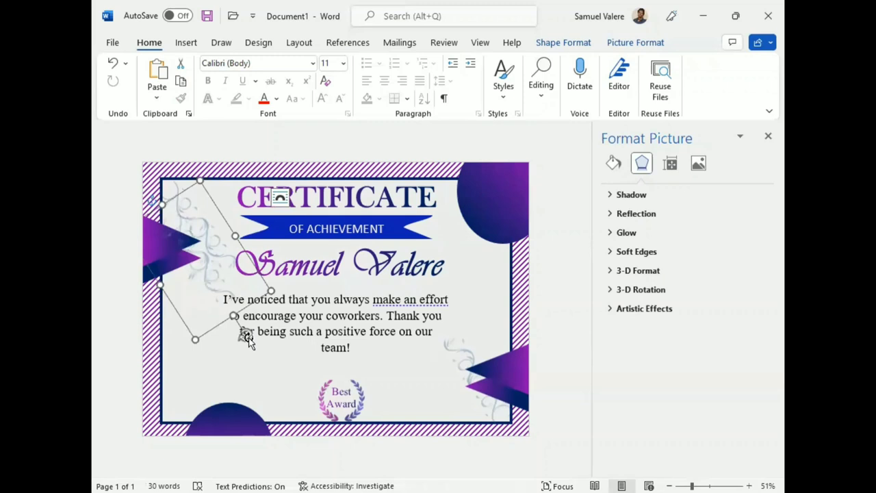
drag(246, 334, 252, 339)
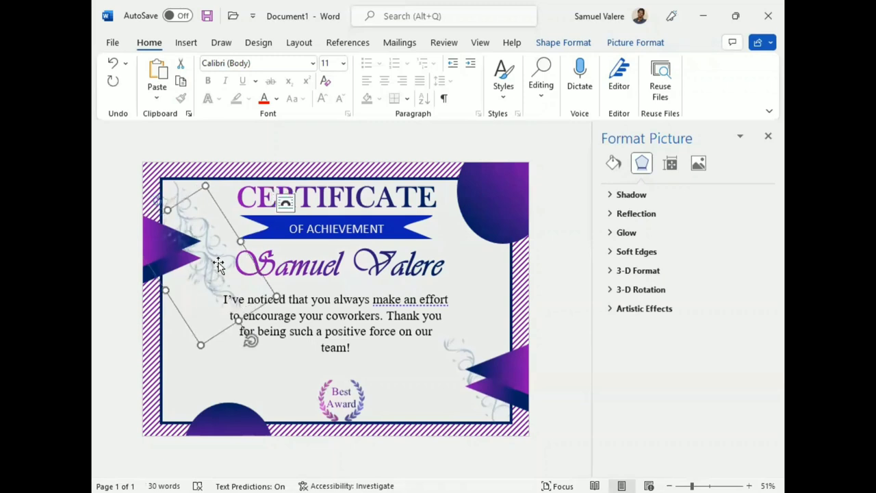
drag(217, 265, 223, 267)
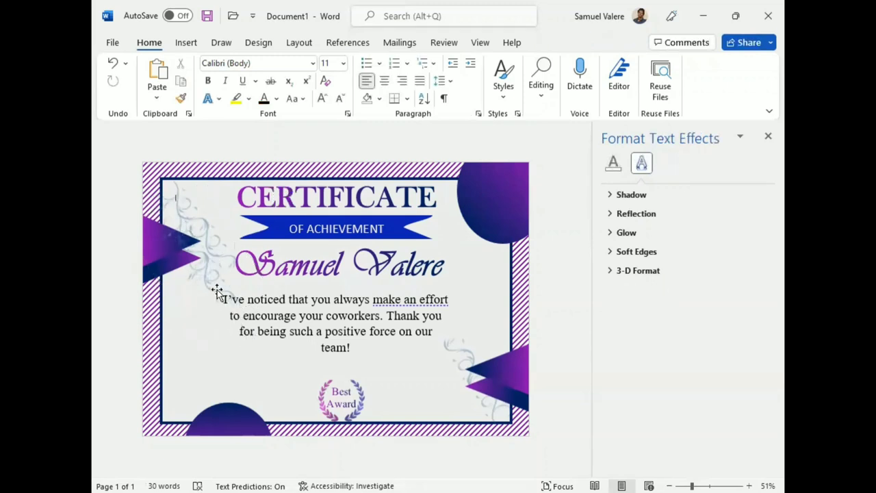
Duplicate the top-left swirl and group the two overlapping copies into one object.
key(ctrl+c)
key(ctrl+v)
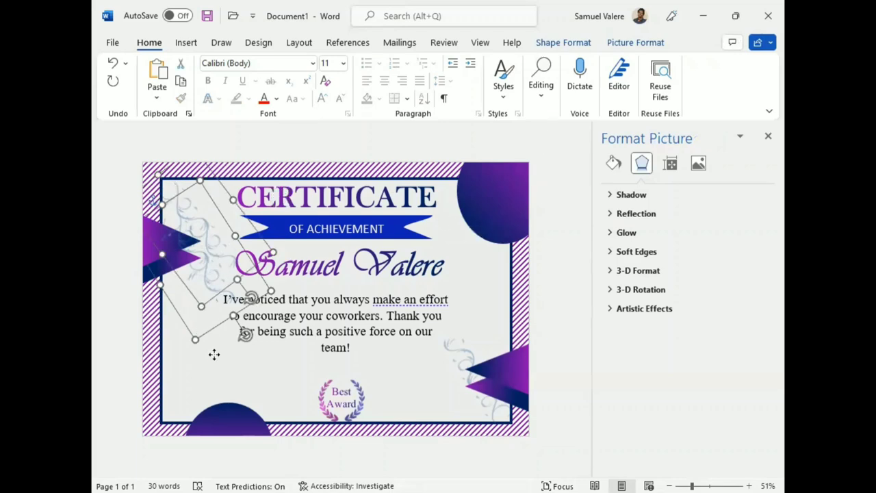
click(215, 283)
click(635, 42)
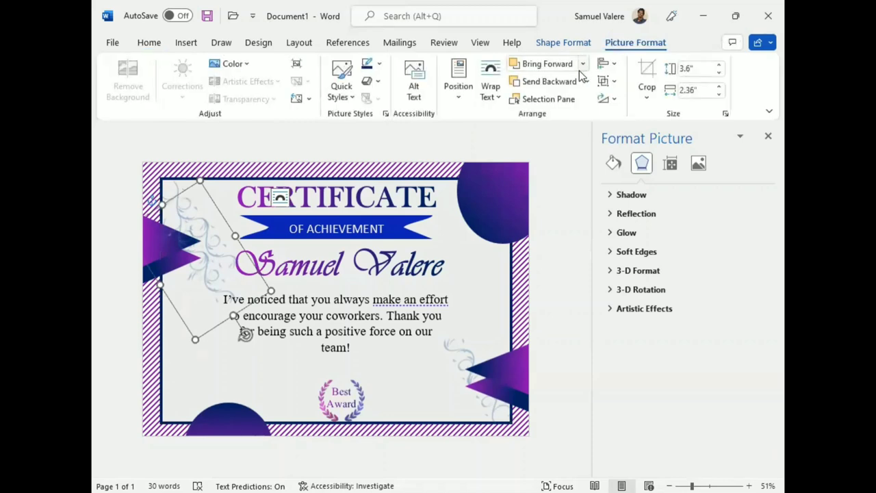
click(586, 81)
click(556, 101)
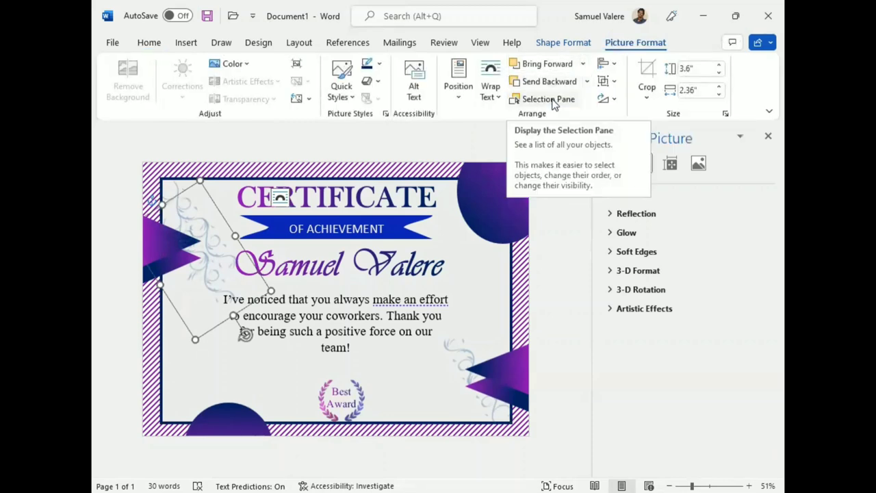
shift+click(173, 191)
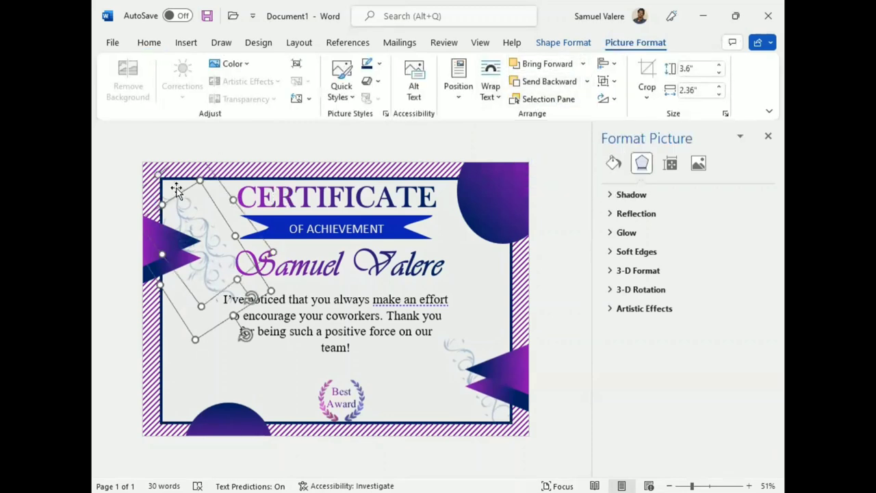
click(605, 99)
click(624, 96)
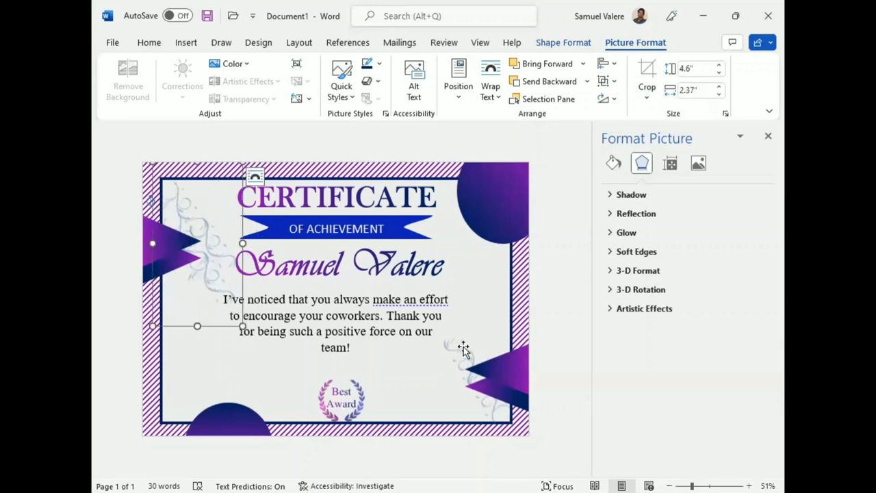
click(461, 349)
Move the bottom-right swirl higher, rotate it slightly clockwise, and send it back two layers.
key(Right)
key(Down)
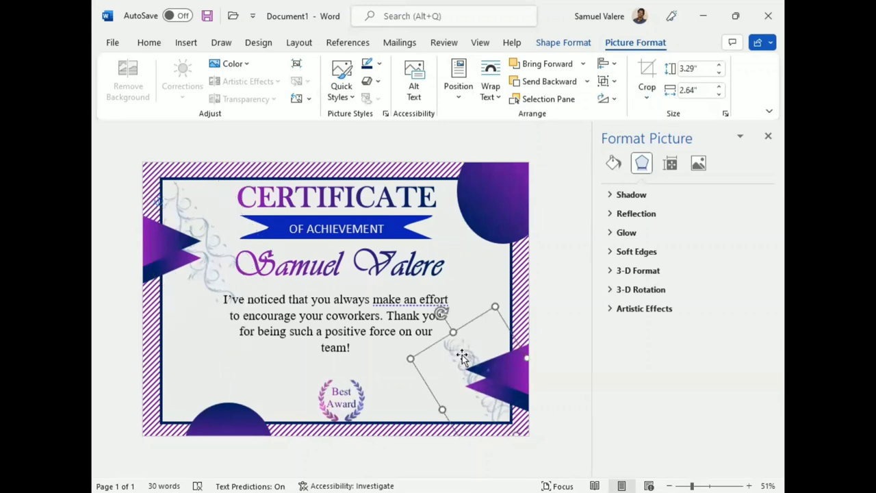
drag(466, 352, 463, 315)
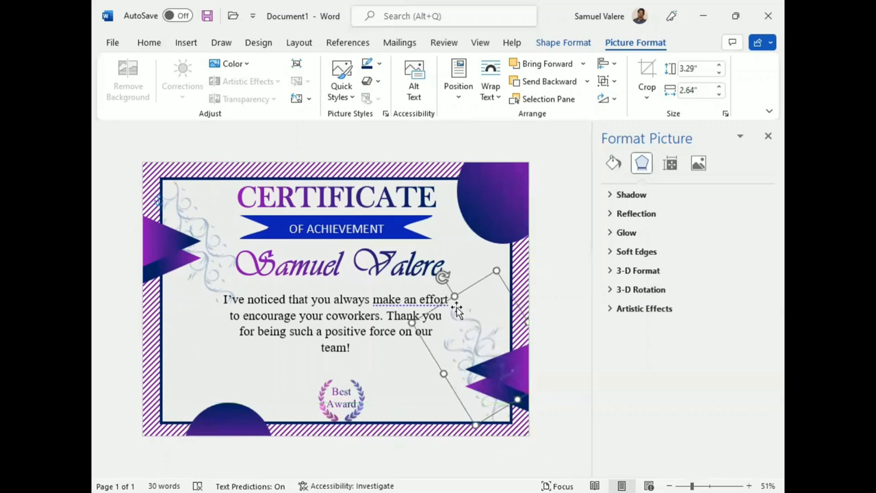
drag(441, 277, 448, 273)
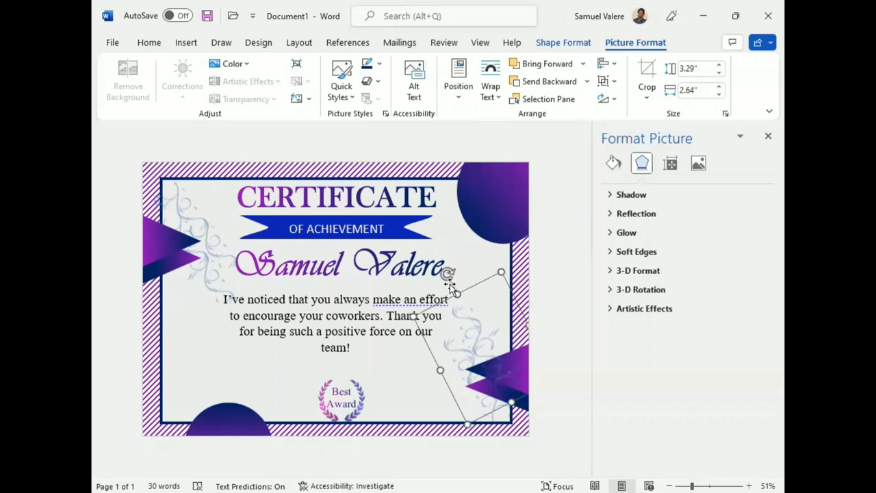
click(547, 83)
click(552, 84)
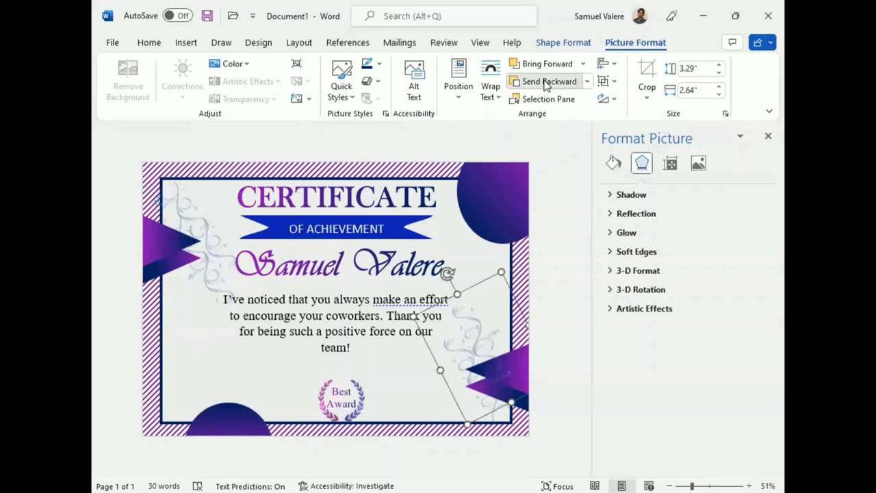
Add an offset copy of the right swirl and group both into one ornament.
click(587, 82)
click(562, 99)
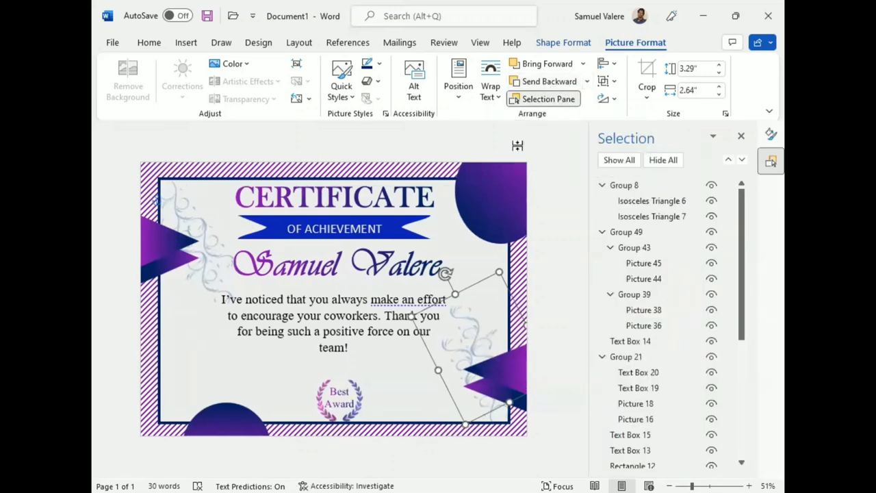
drag(498, 400, 491, 421)
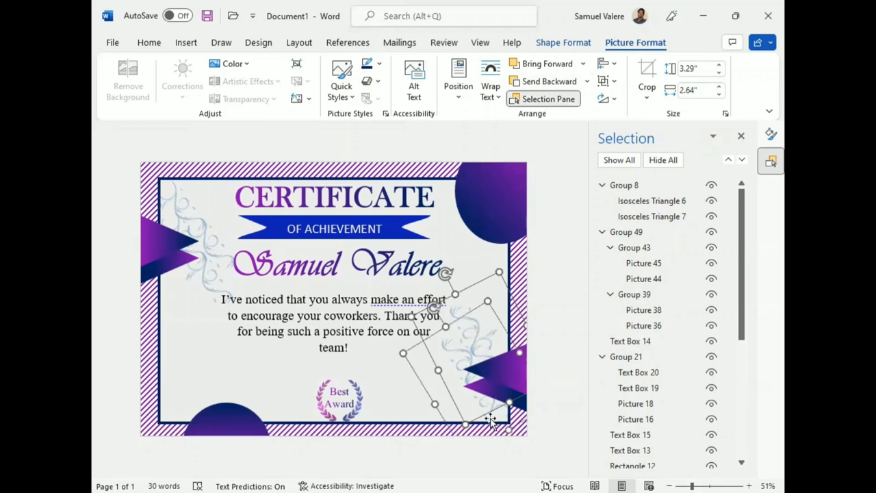
click(615, 83)
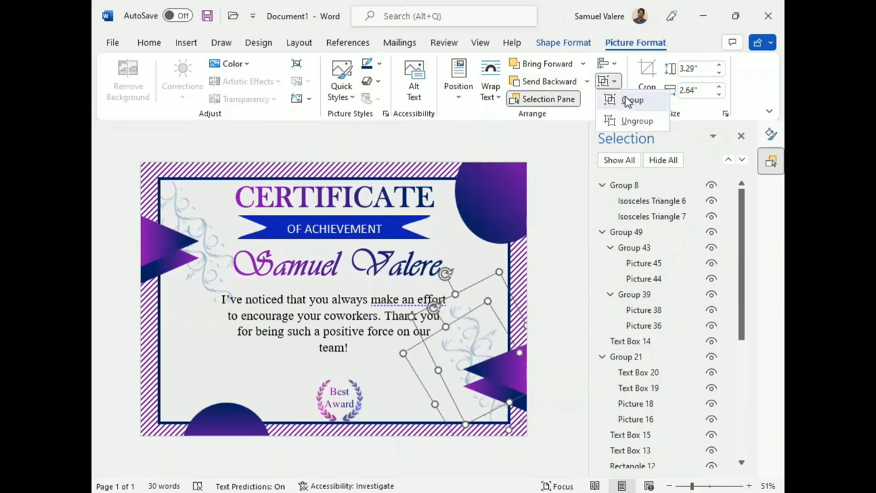
click(627, 100)
click(742, 136)
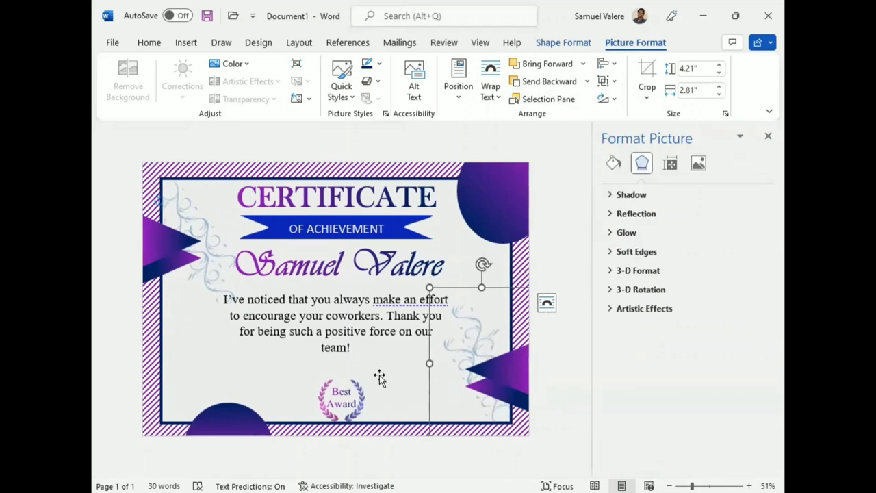
Pick the straight Line shape from the Insert Shapes gallery.
click(354, 396)
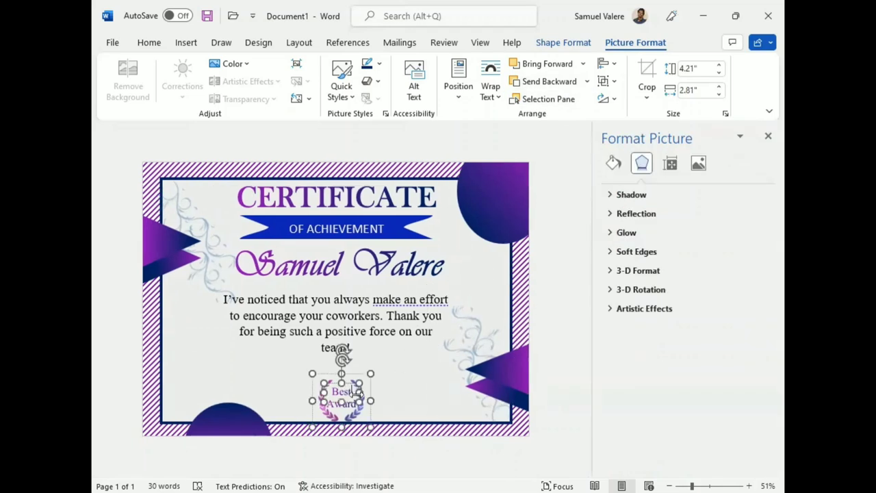
click(403, 381)
click(184, 42)
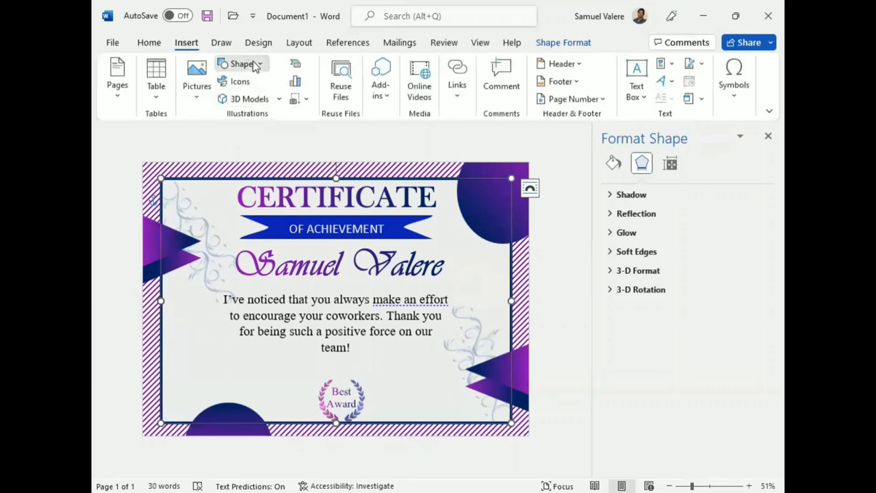
click(240, 64)
click(225, 188)
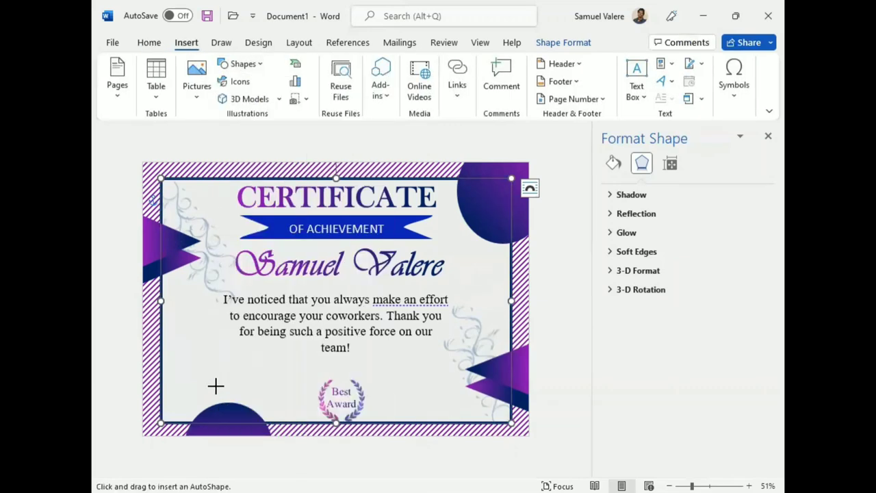
Draw a short line near the Best Award badge and place a copy to its right.
drag(227, 391, 296, 398)
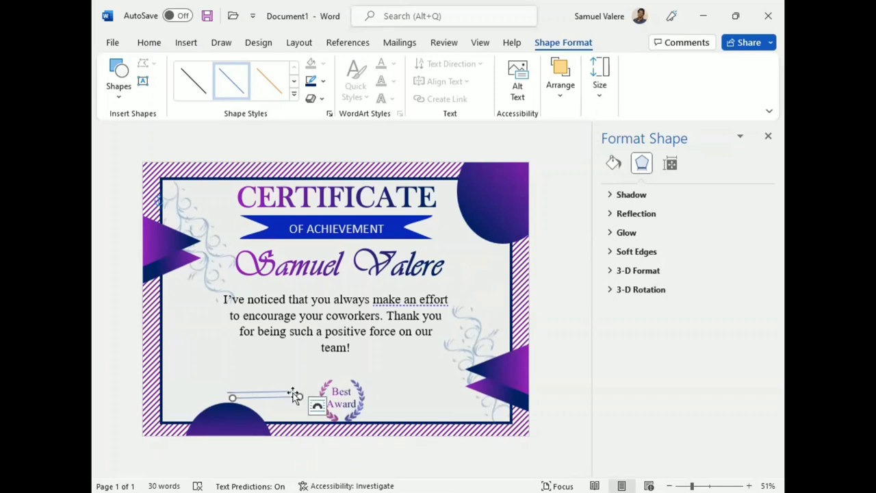
key(Up)
key(Up)
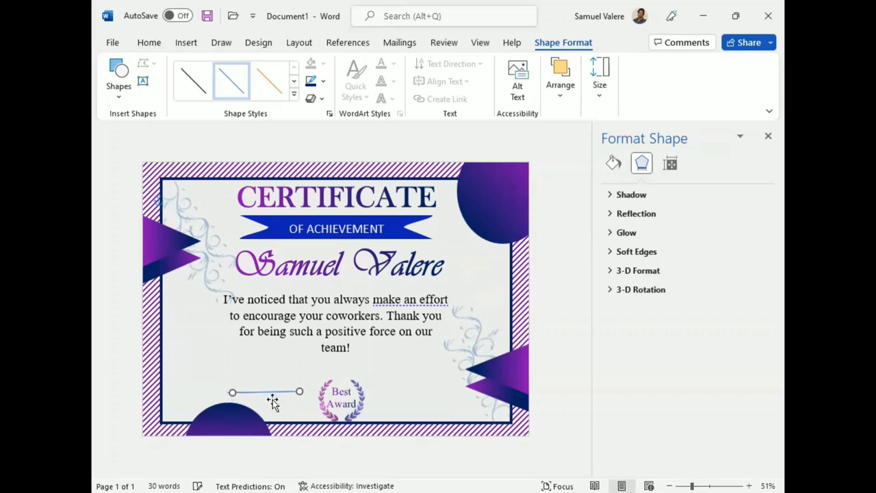
key(Up)
key(Down)
key(Down)
key(Down)
key(Down)
key(Right)
key(Right)
key(Right)
key(Right)
key(Right)
key(Right)
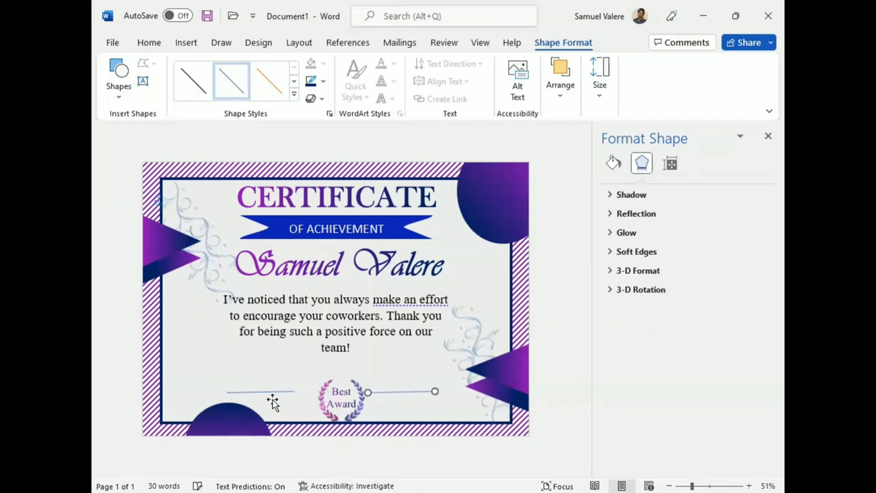
key(Right)
key(Right)
key(Left)
key(Left)
key(Left)
key(Left)
key(Left)
key(Left)
key(Up)
key(Right)
key(Right)
key(Right)
key(Right)
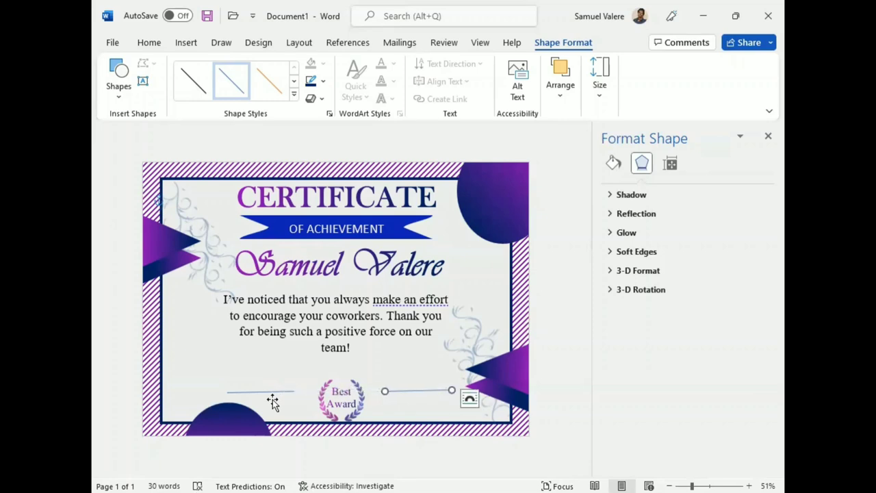
key(Left)
Position the other line on the left side of the Best Award badge.
click(264, 392)
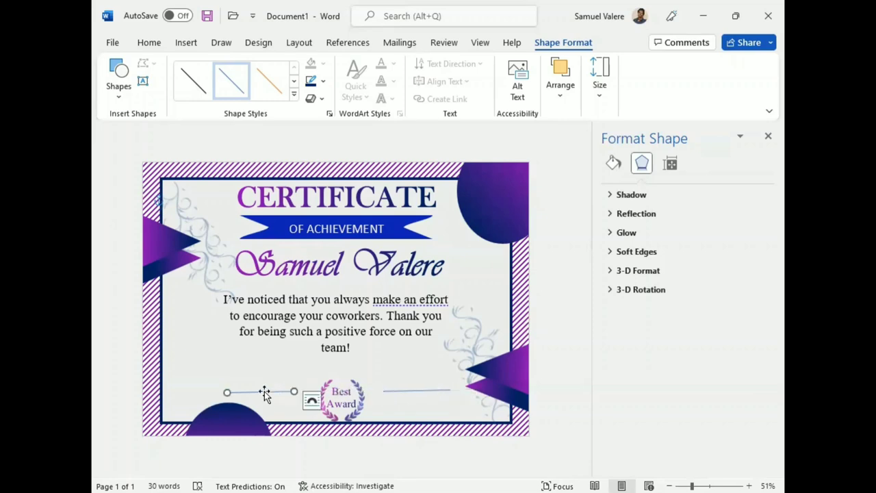
key(Left)
key(Left)
key(Up)
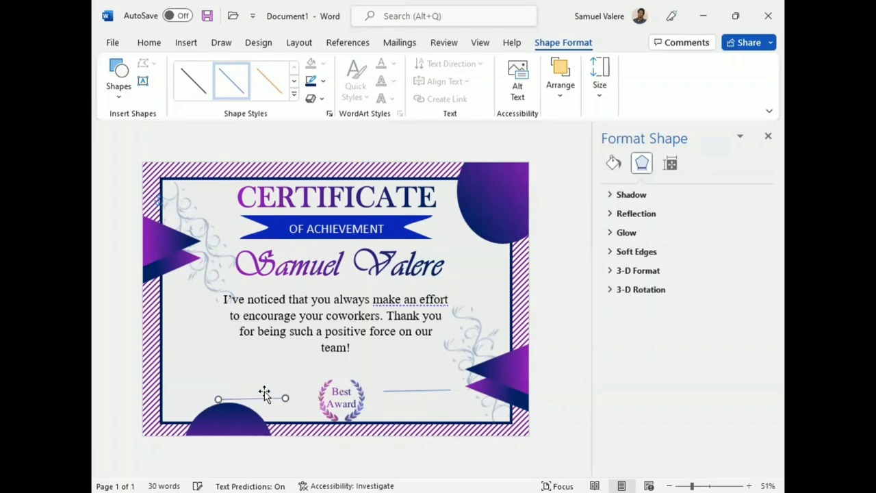
key(Up)
key(Down)
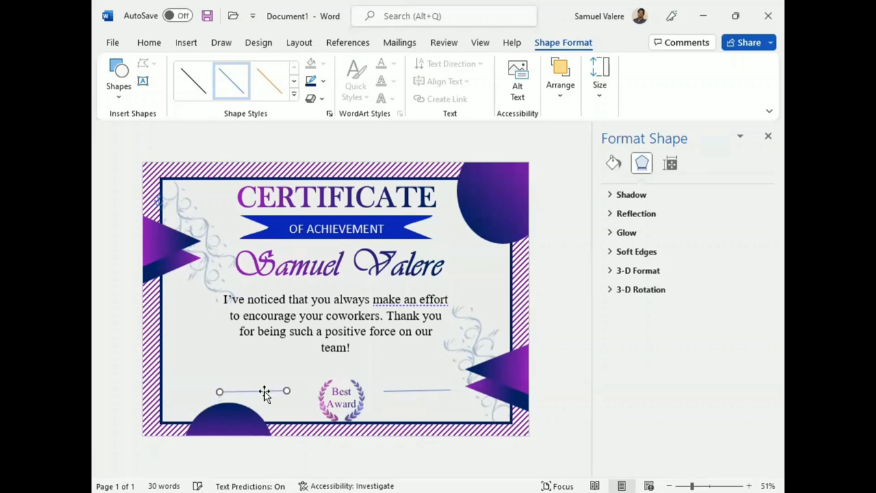
key(Right)
key(Right)
key(Right)
key(Right)
key(Right)
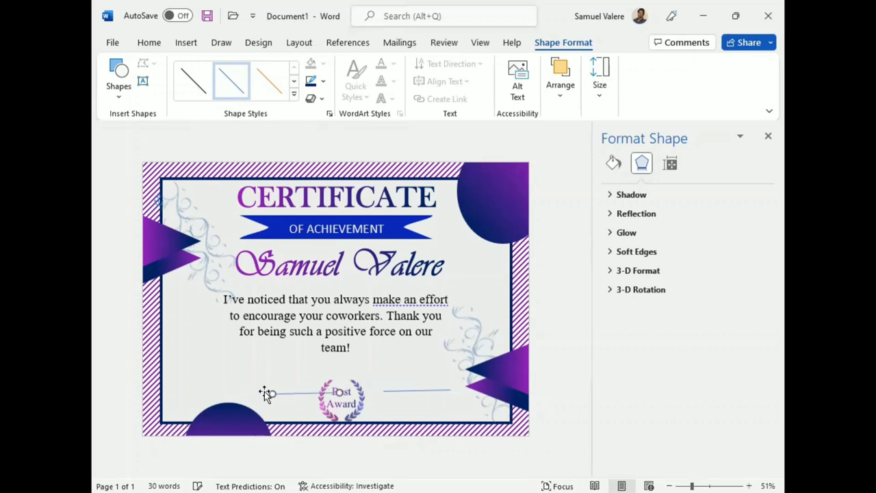
key(Right)
key(Right)
key(Right)
key(Left)
key(Left)
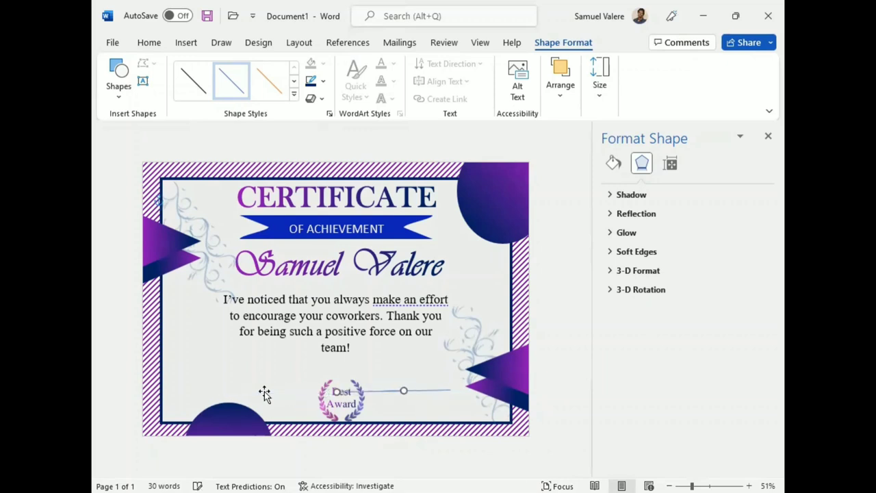
key(Left)
key(Left)
key(Left)
key(Left)
key(Left)
key(Left)
key(Left)
key(Left)
key(Left)
key(Left)
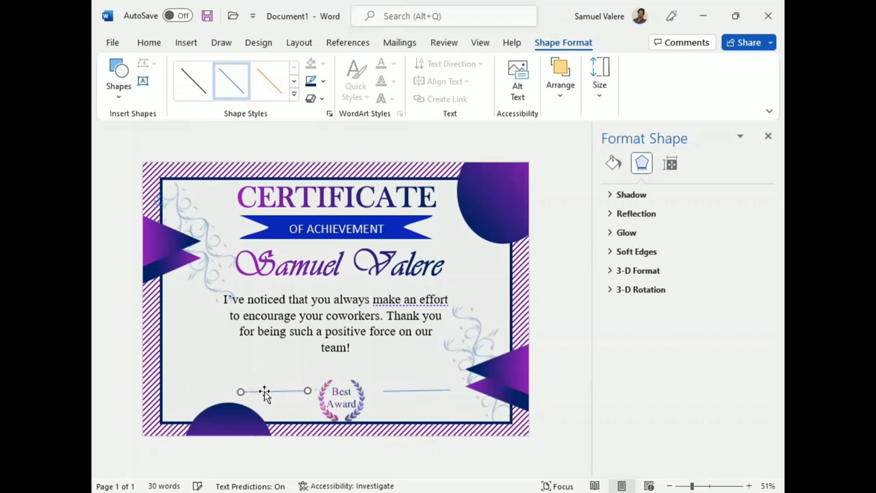
key(Left)
key(Left)
key(Left)
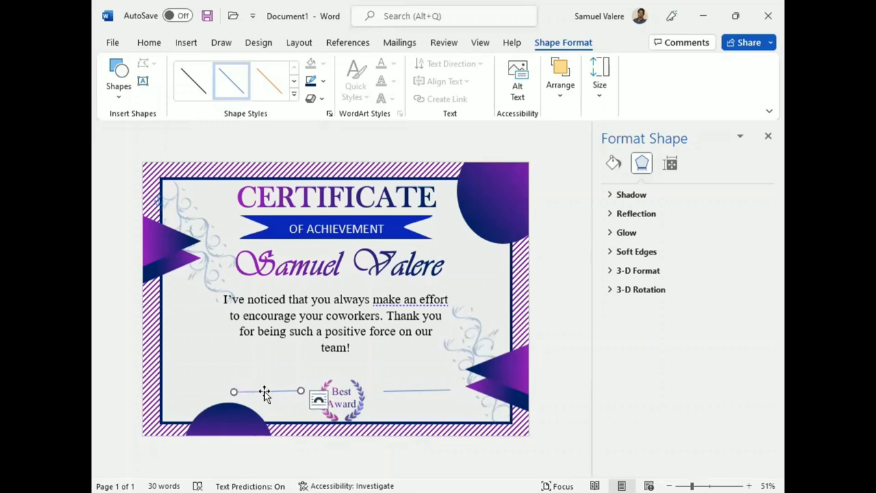
Give both badge-side lines a black outline with 1½ pt weight.
shift+click(409, 390)
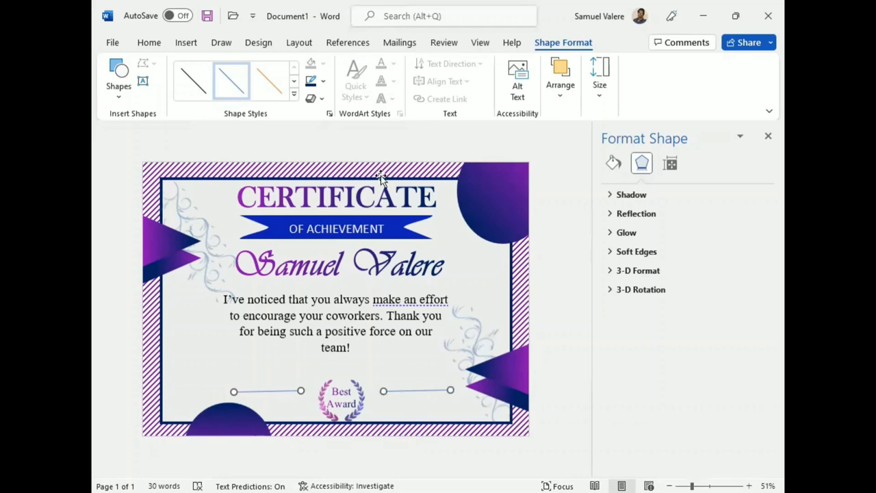
click(322, 80)
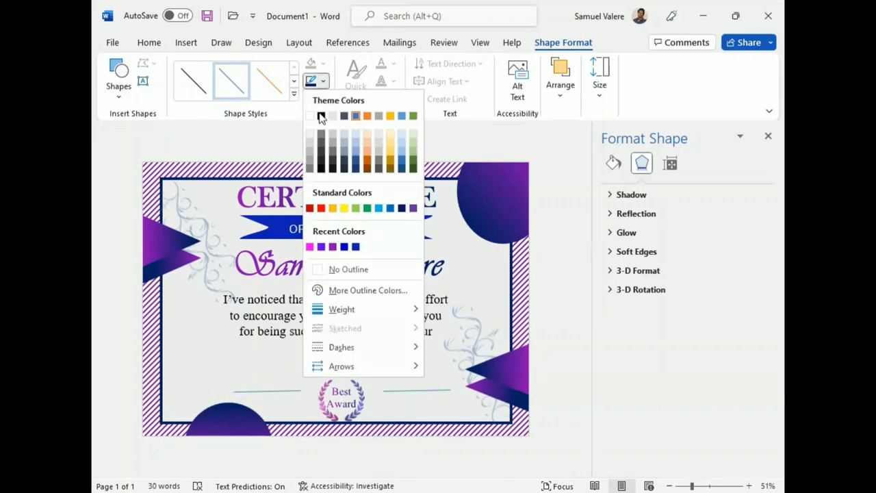
click(320, 116)
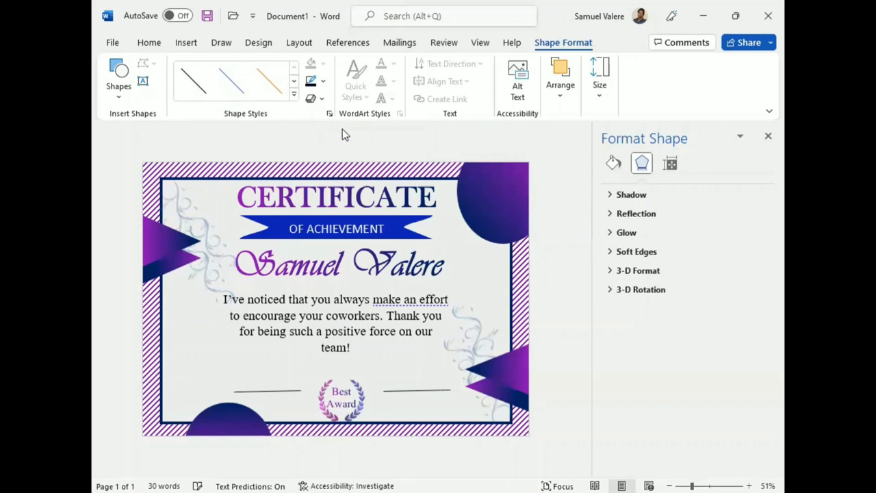
click(324, 81)
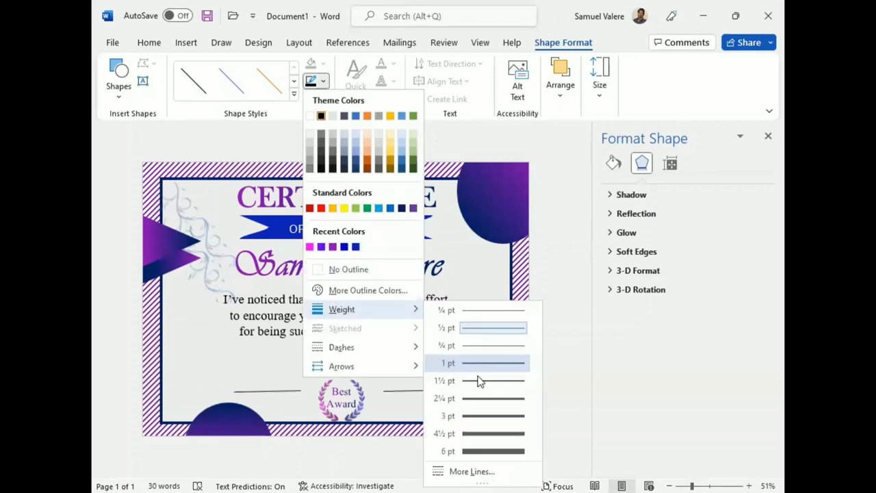
mouse_move(341, 310)
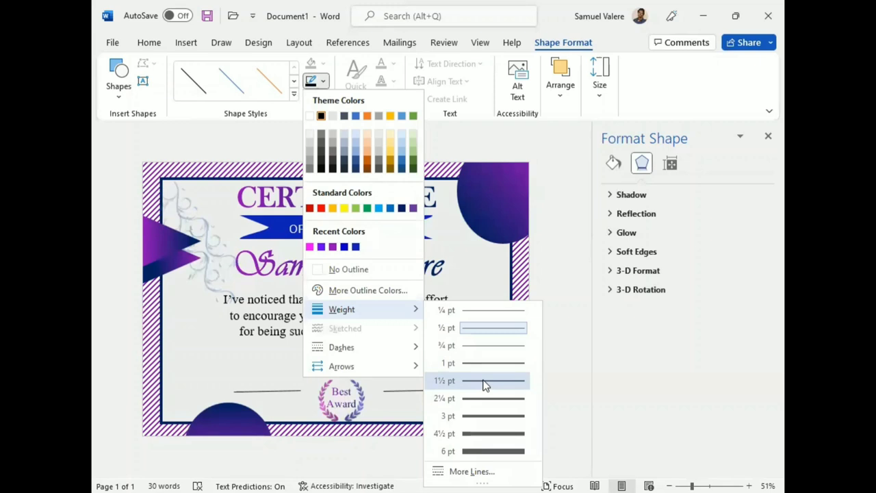
click(485, 381)
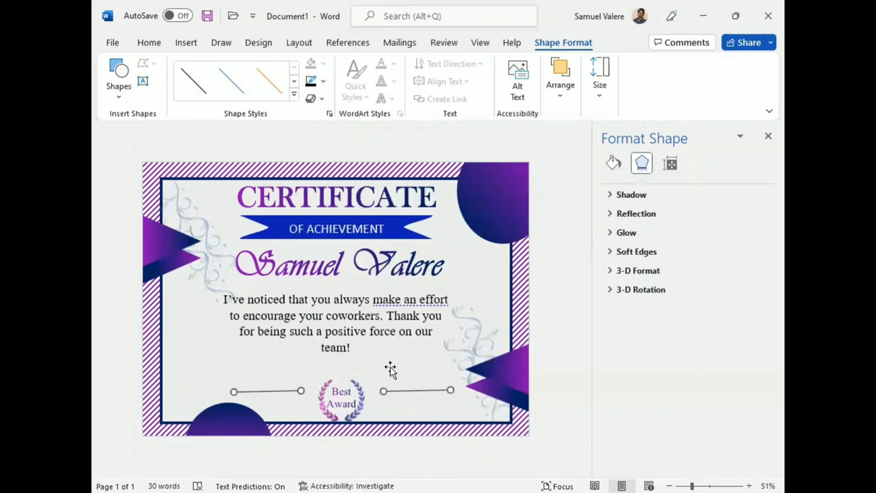
click(340, 391)
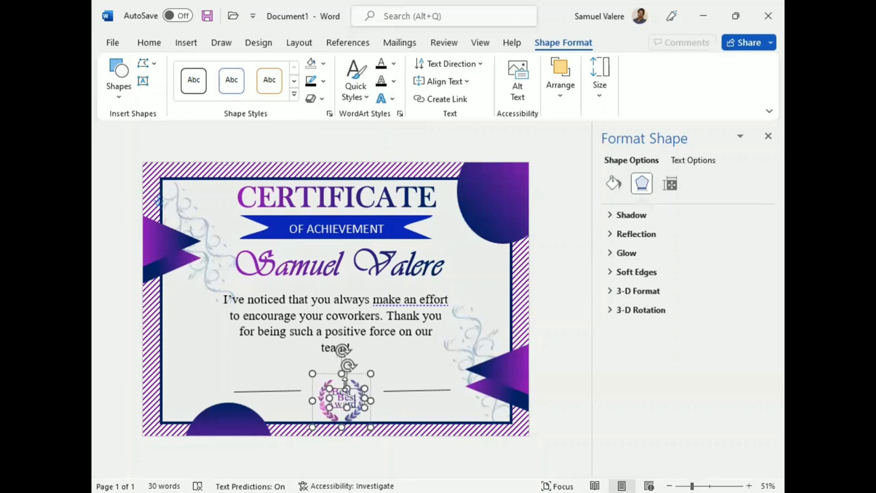
Copy the Best text under the left line, retype it as 'Date' and shrink it to 18 pt.
drag(343, 385, 264, 397)
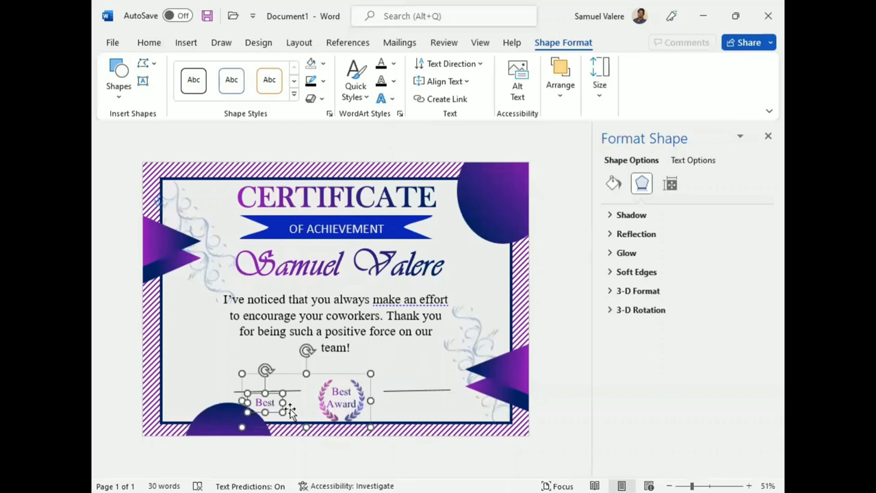
key(Up)
key(Up)
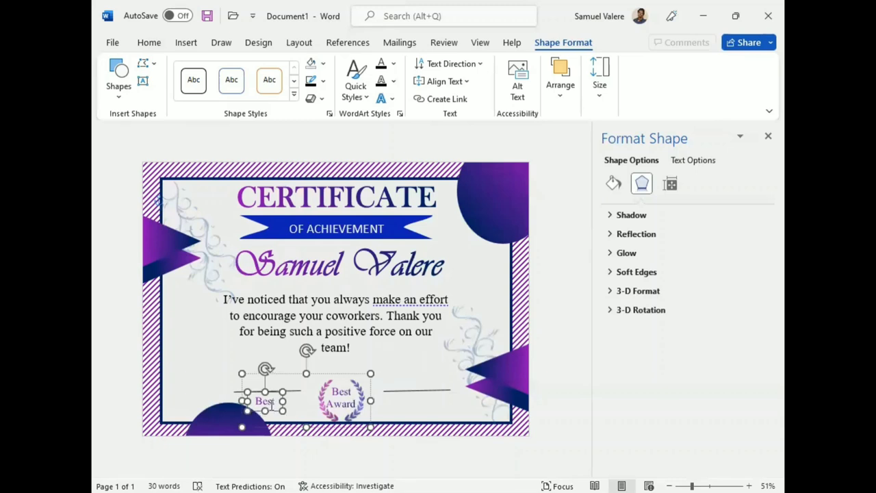
right_click(268, 403)
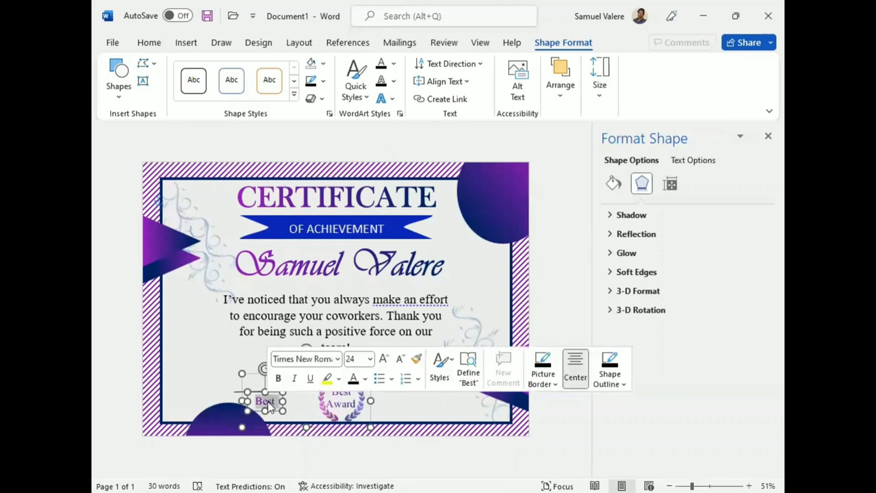
text(Date)
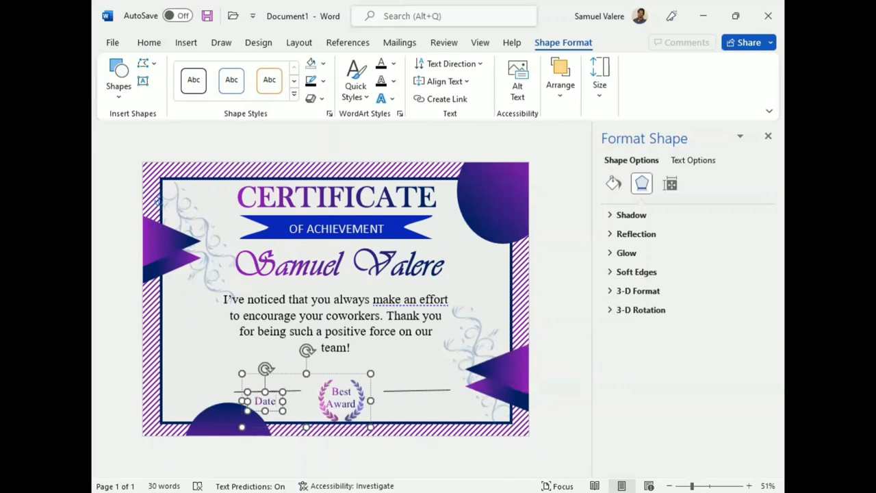
double_click(264, 401)
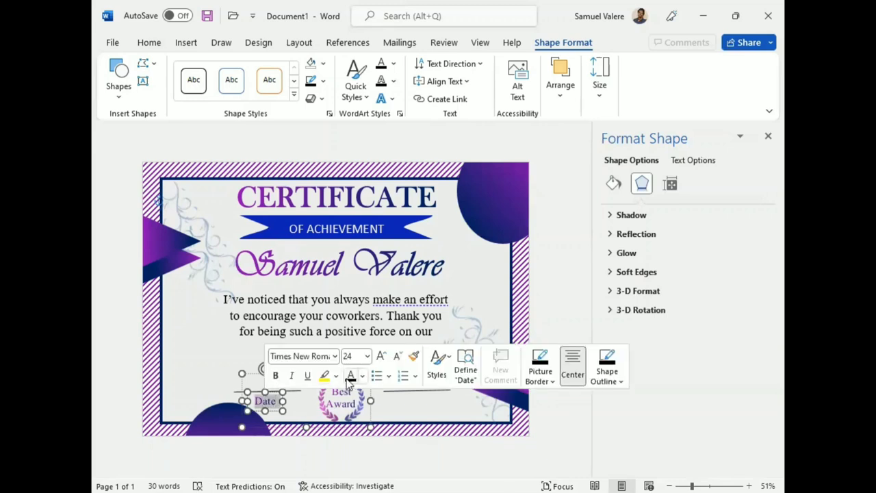
click(399, 357)
click(399, 357)
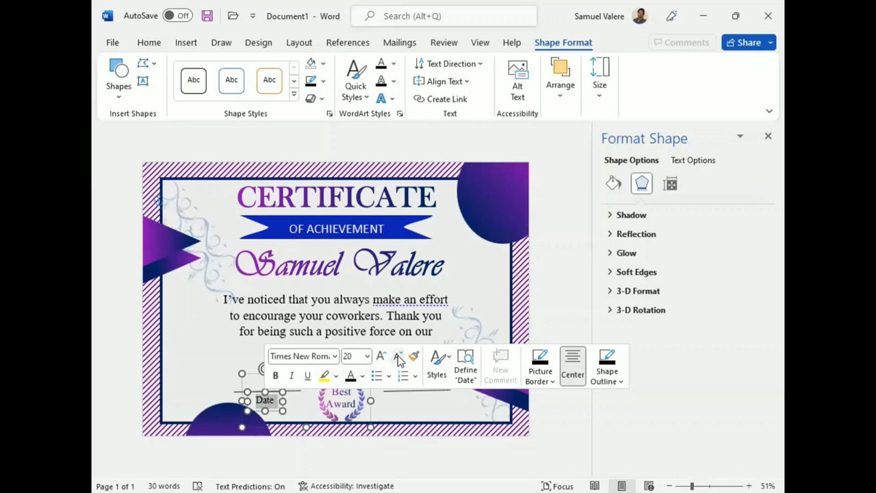
click(399, 357)
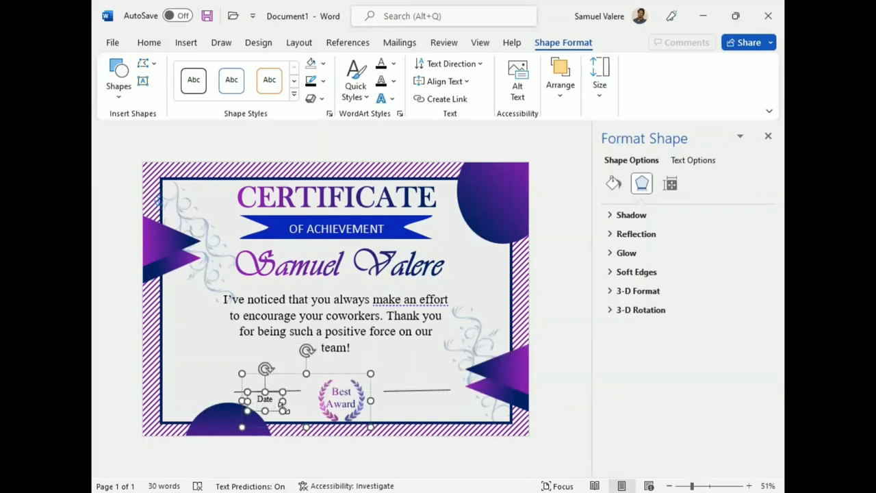
Duplicate the Date label under the right line and retype it as 'Signature'.
drag(282, 405, 274, 413)
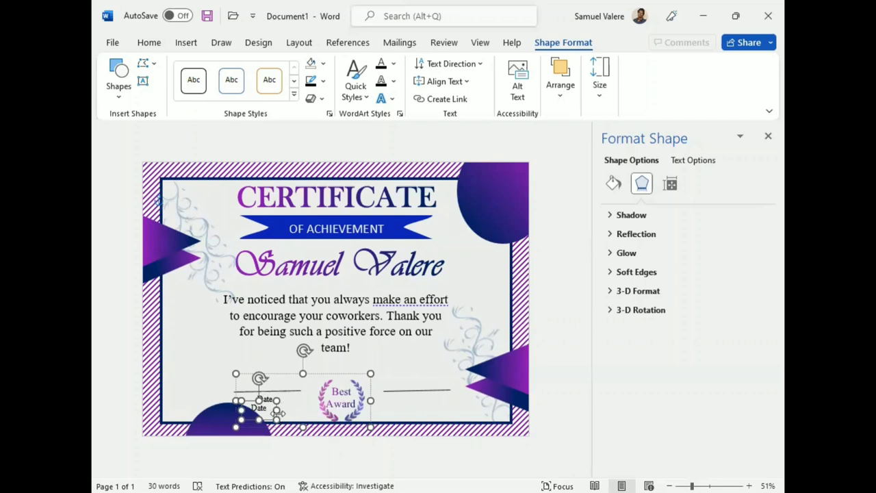
key(ctrl+z)
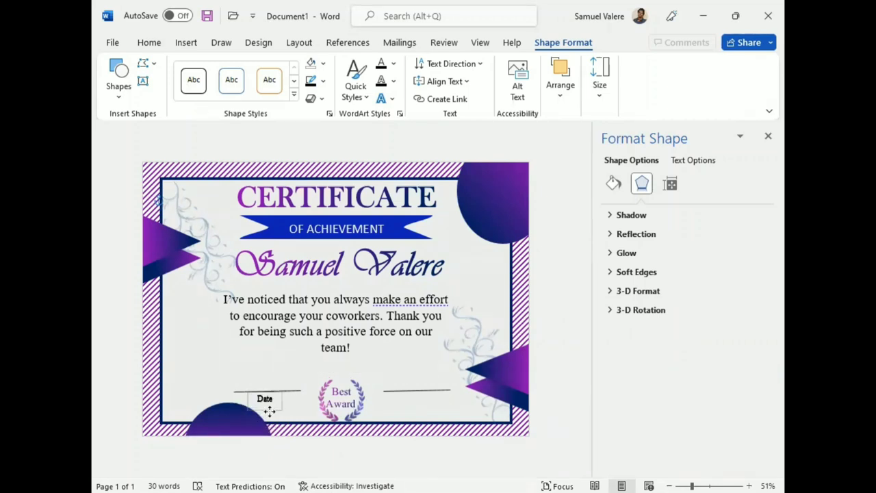
click(271, 413)
key(ctrl+d)
key(Right)
key(Right)
key(Right)
key(Right)
key(Right)
key(Right)
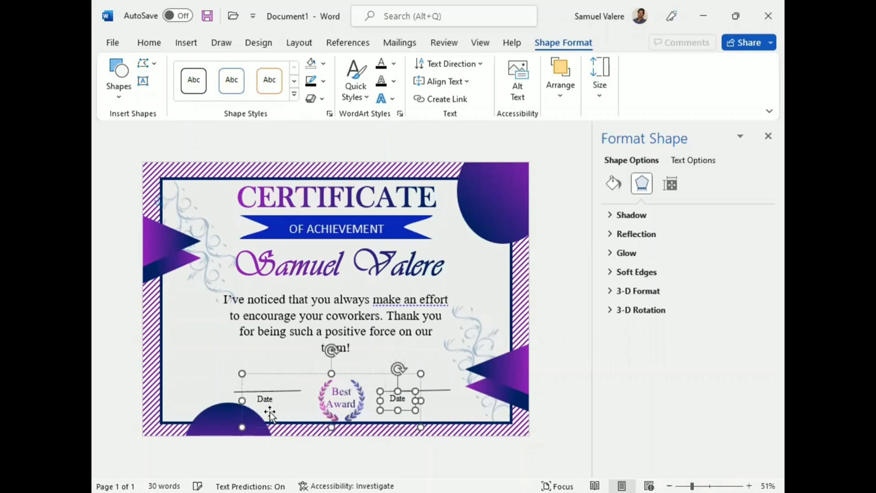
key(Right)
key(Right)
key(Right)
key(Right)
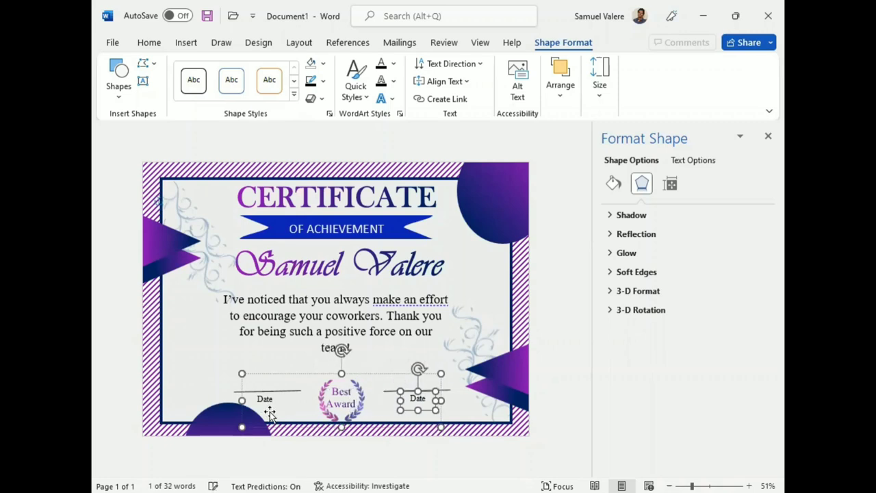
double_click(418, 399)
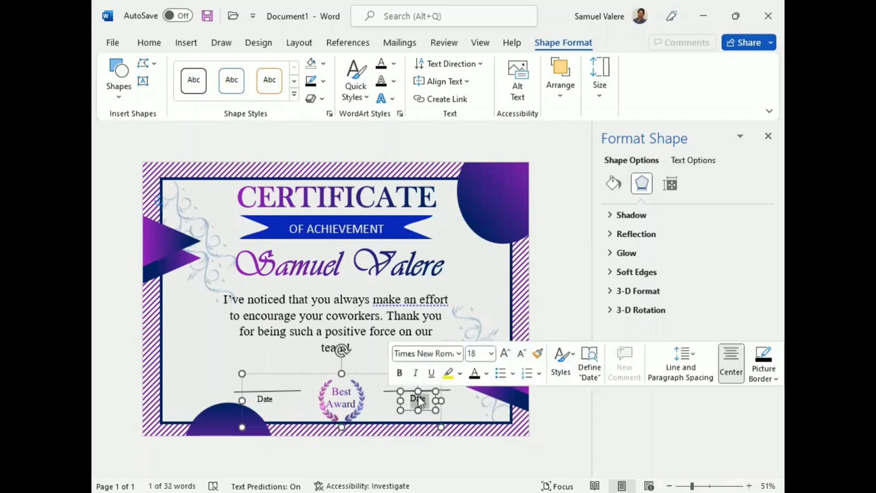
text(Signatu)
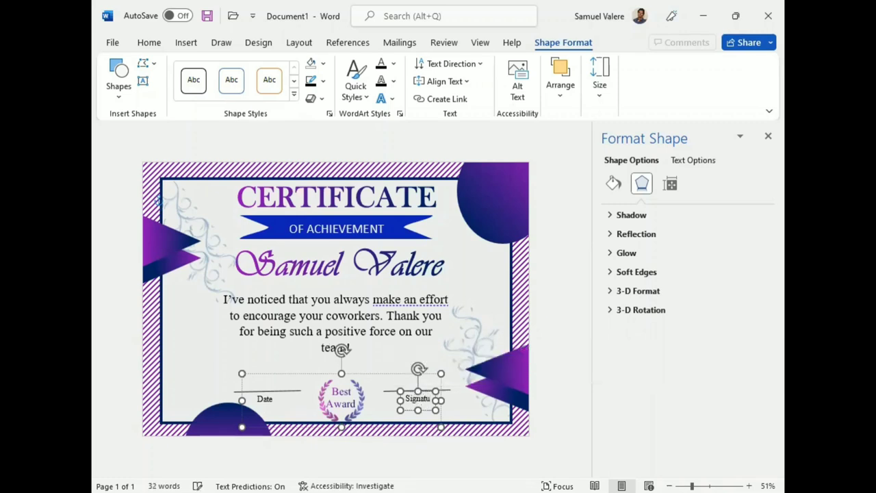
text(re)
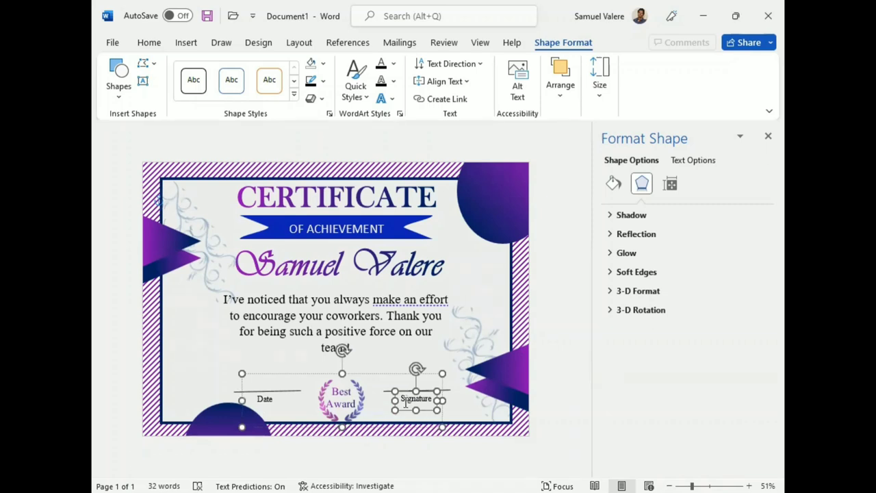
Shift the right swirl ornament slightly right and move the left swirl up and left.
click(455, 408)
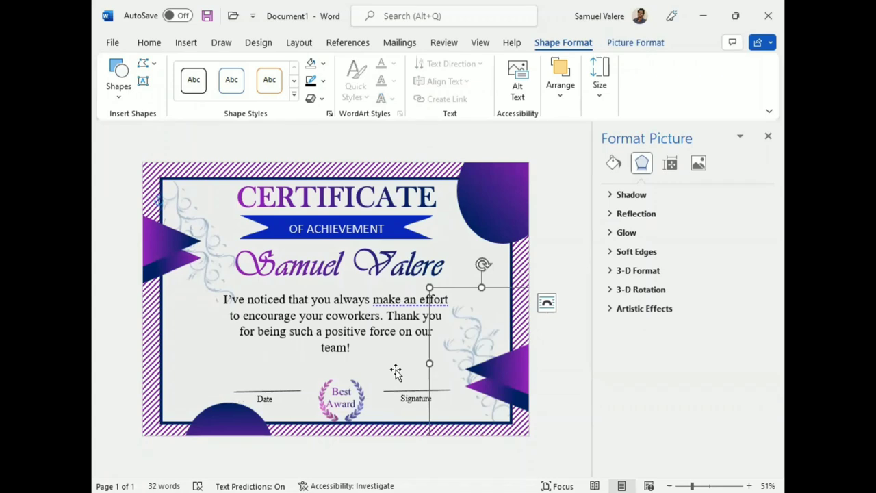
click(318, 270)
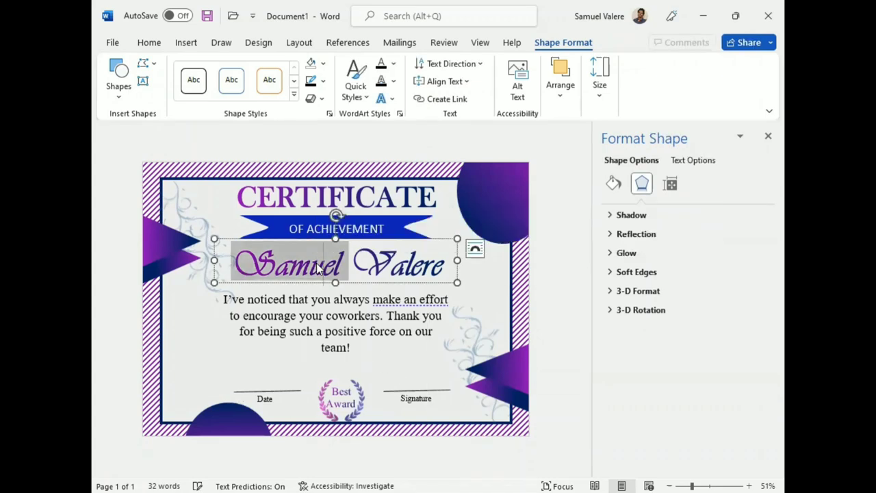
double_click(320, 270)
double_click(349, 270)
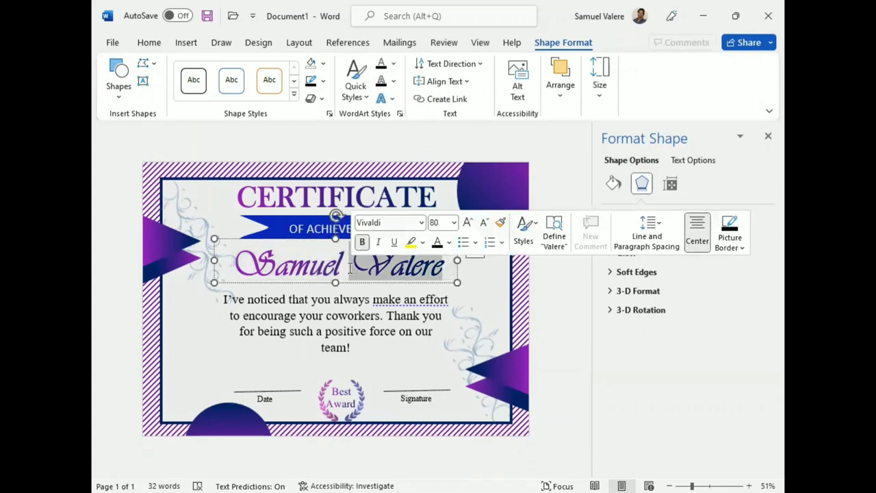
click(325, 315)
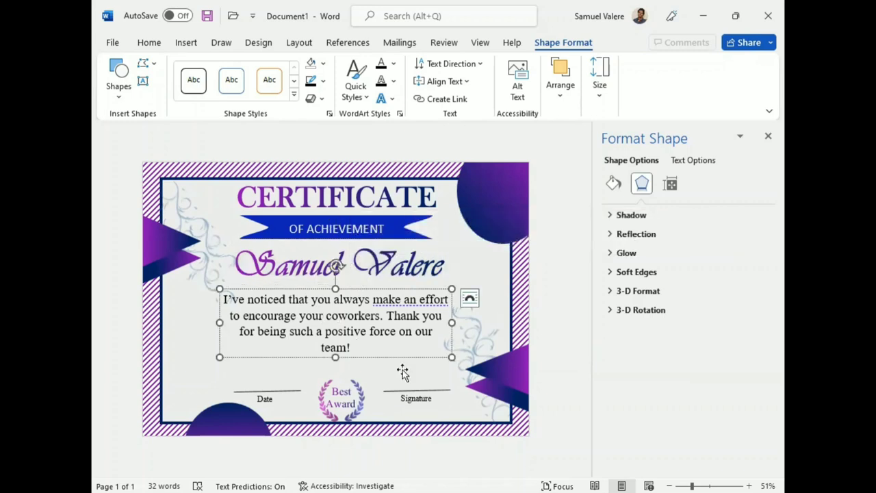
click(480, 381)
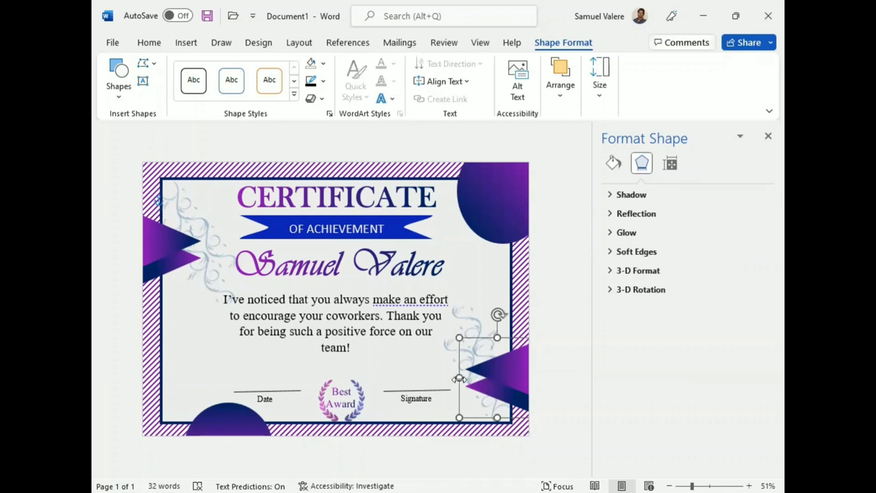
drag(465, 385, 476, 382)
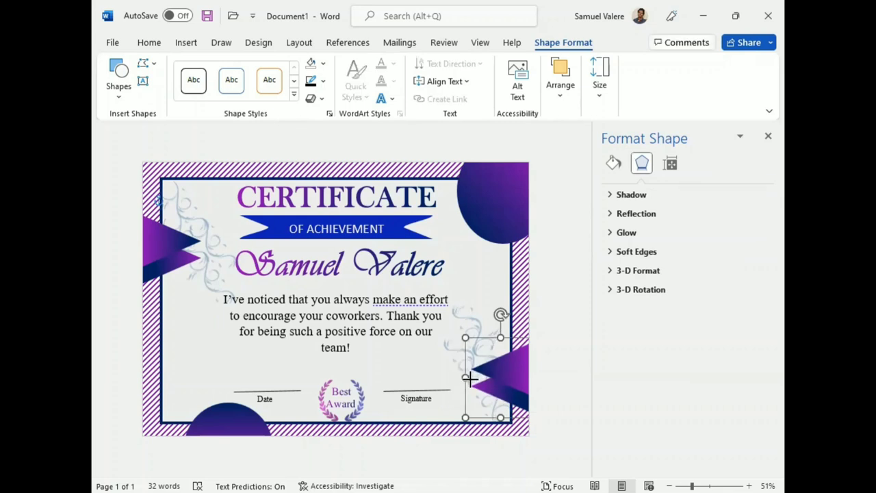
click(183, 251)
drag(203, 249, 193, 251)
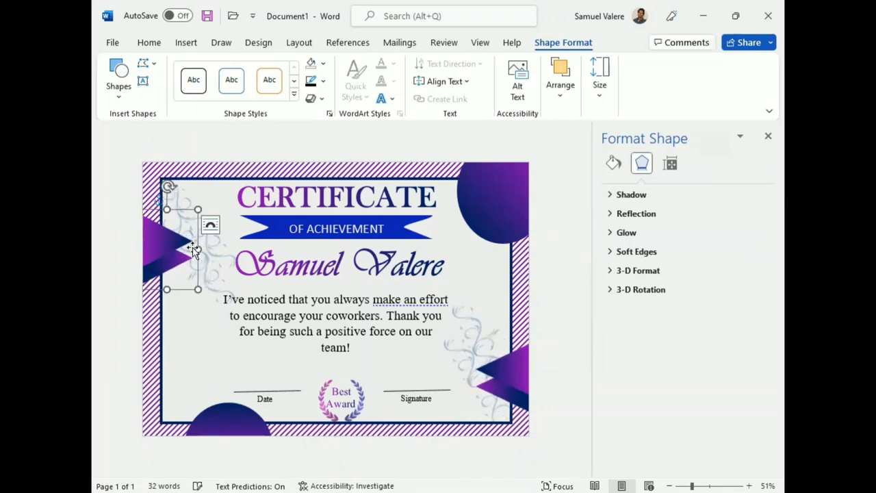
key(Up)
key(Up)
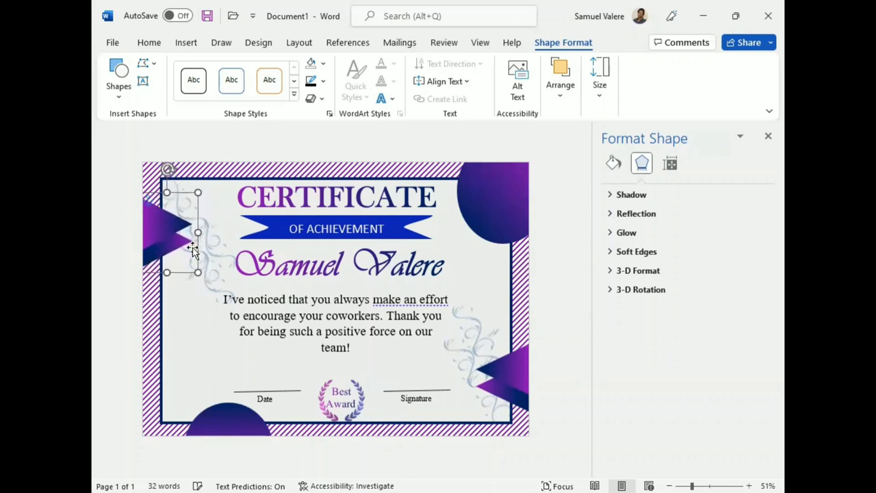
key(Up)
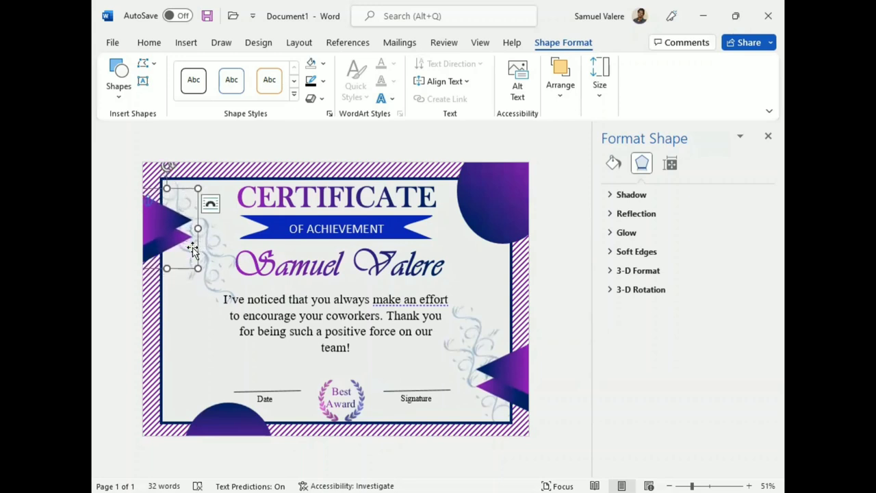
Nudge the message text box down and centre it on the page.
click(324, 288)
key(Down)
key(Down)
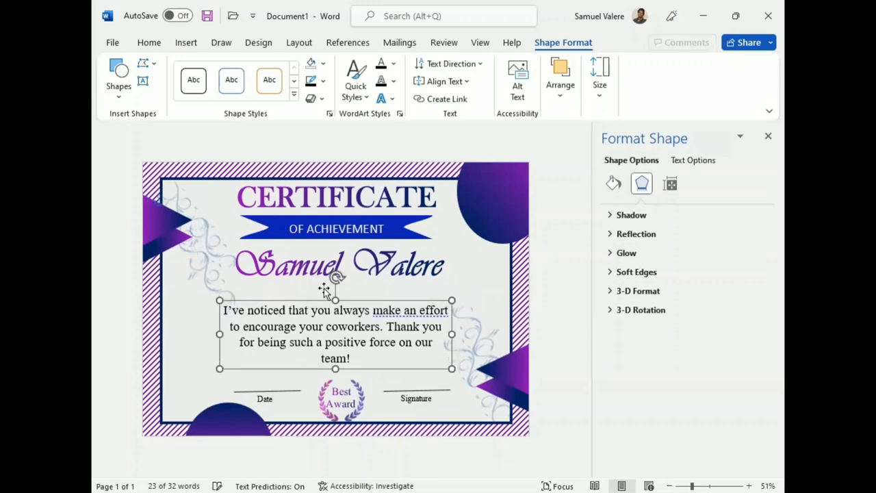
key(Down)
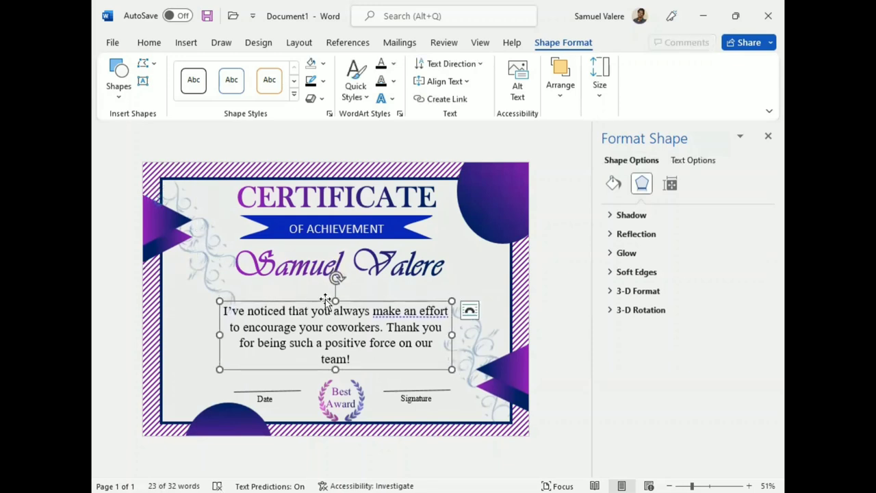
drag(326, 302, 329, 299)
Centre the date, award and signature group and level the Date line.
click(345, 407)
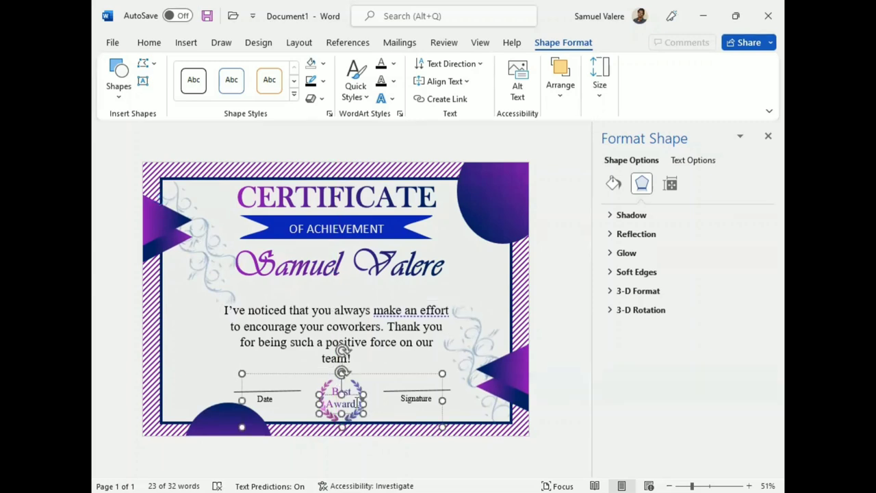
drag(358, 375, 349, 370)
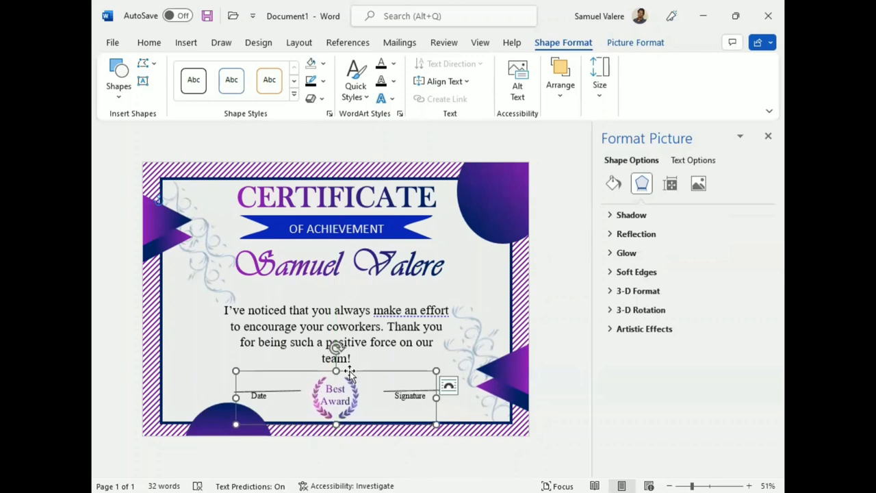
click(462, 406)
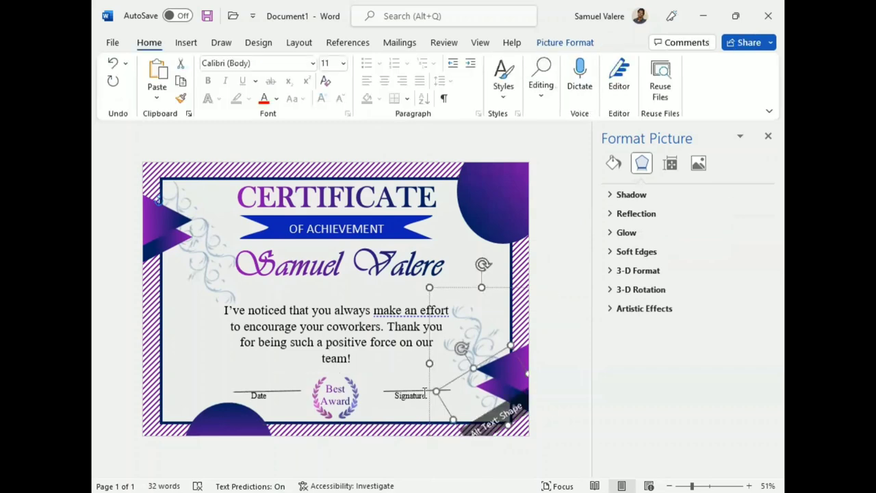
click(424, 391)
click(440, 393)
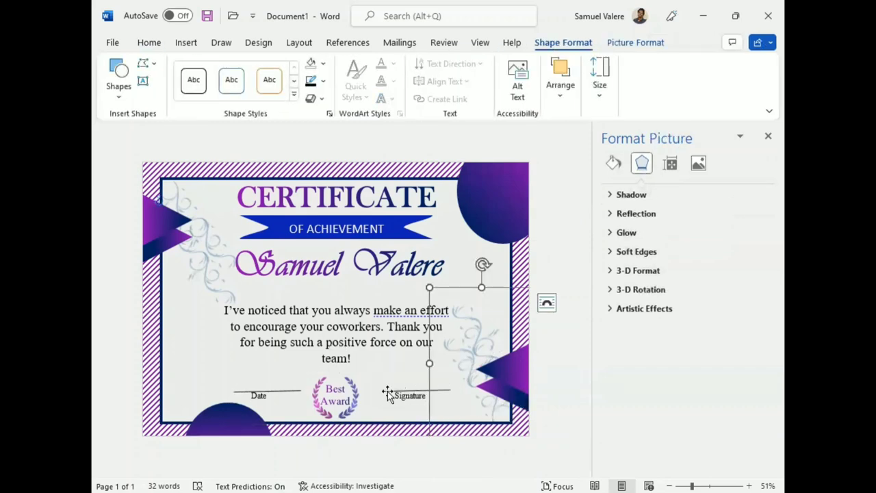
click(387, 391)
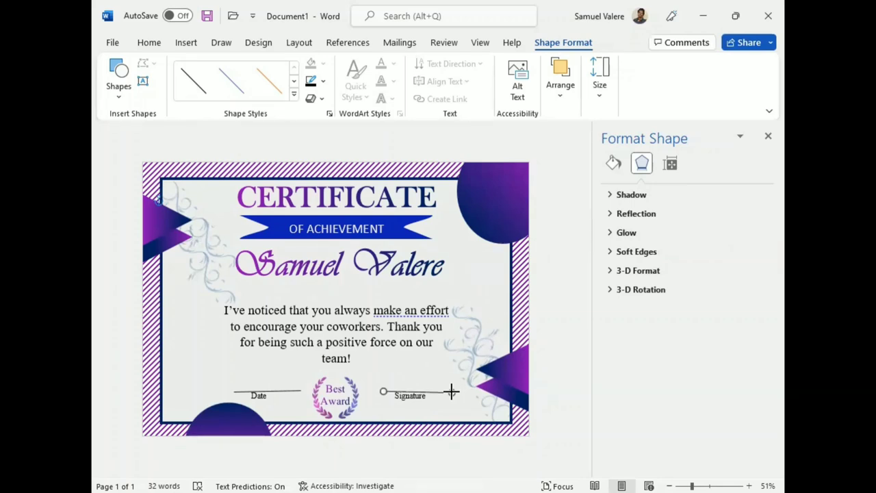
click(290, 393)
click(301, 390)
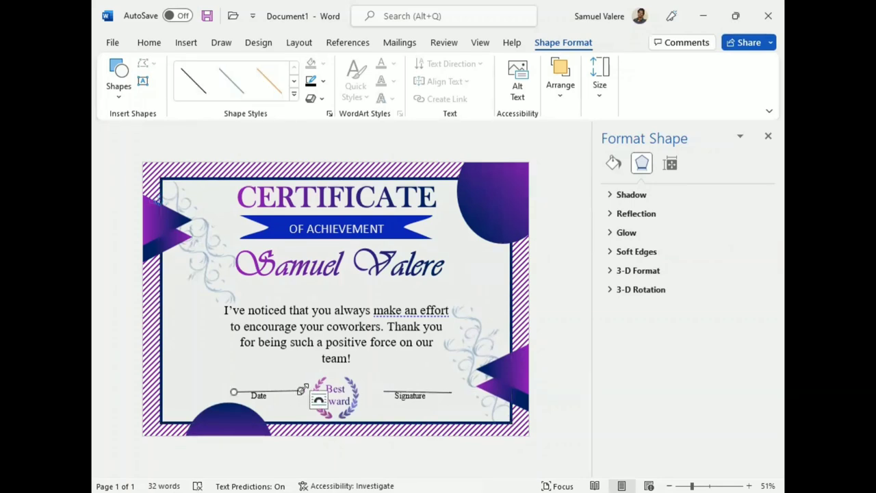
drag(301, 389, 301, 392)
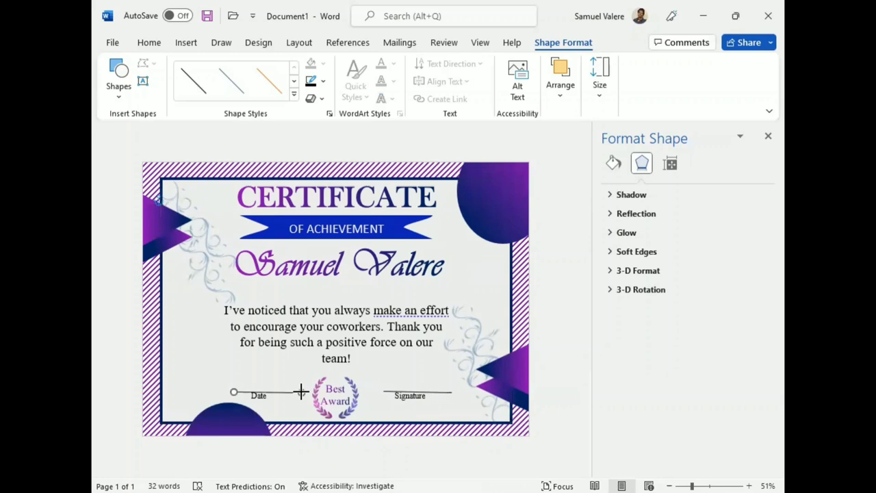
Lower the Date and Signature labels slightly.
click(261, 401)
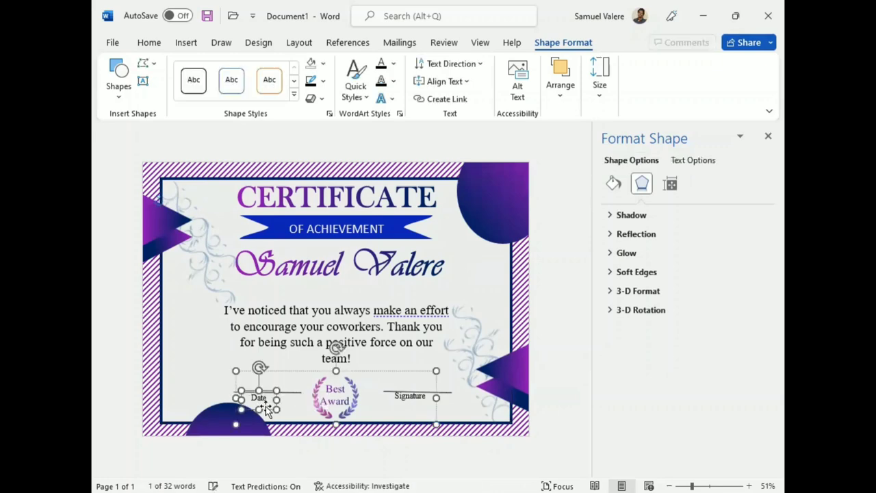
drag(266, 409, 266, 411)
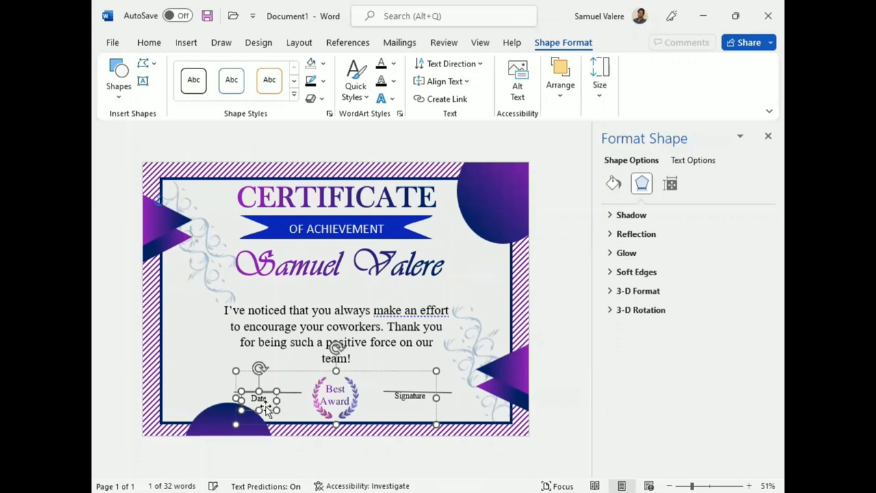
click(411, 397)
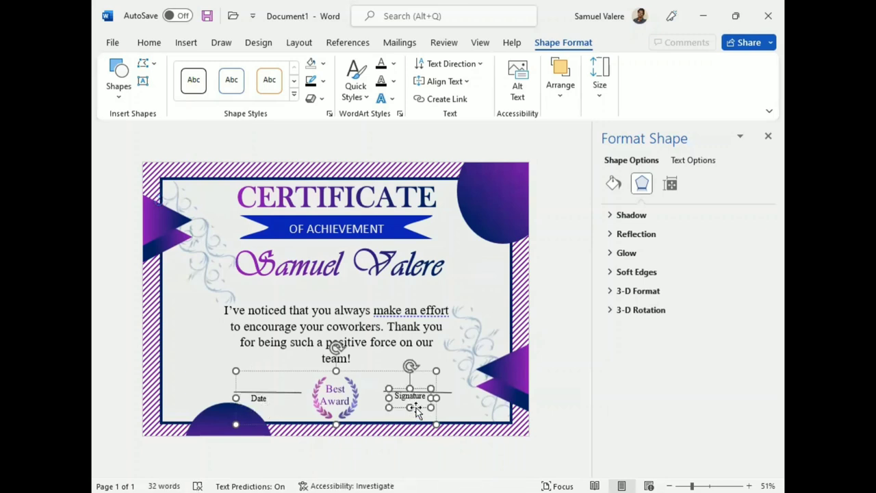
drag(415, 407, 415, 409)
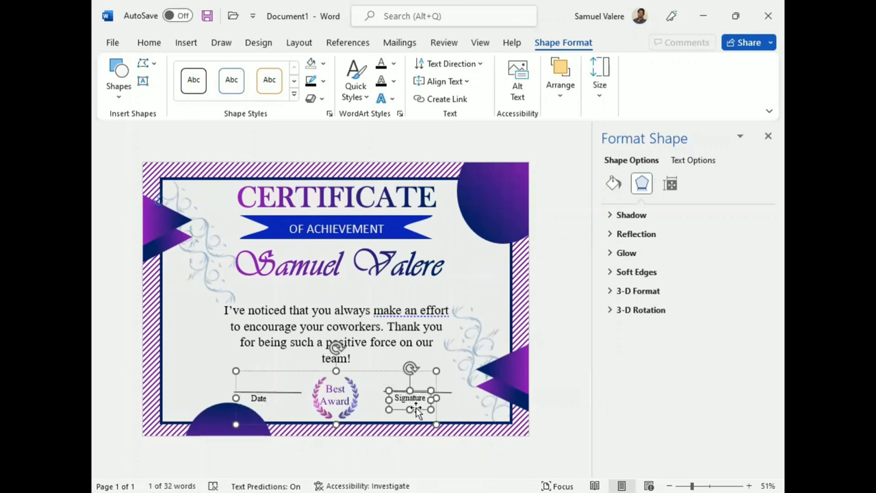
Shift the footer group slightly and nudge the border frame back into position.
click(451, 388)
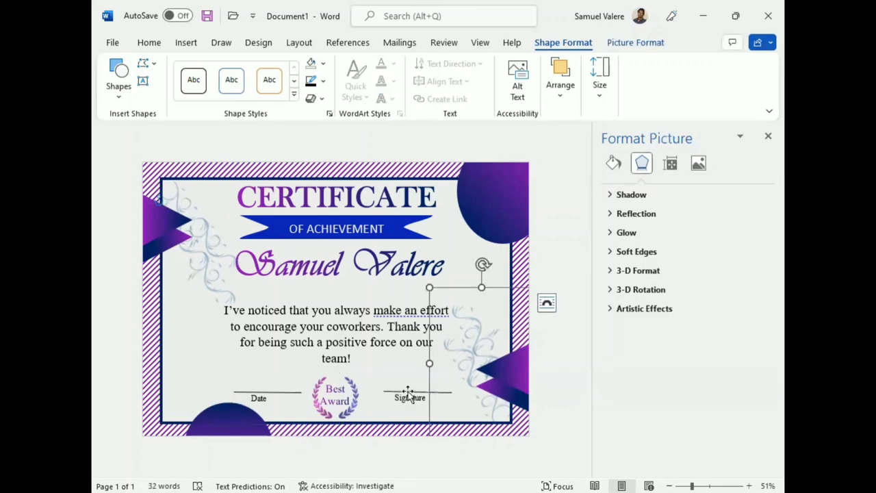
click(408, 392)
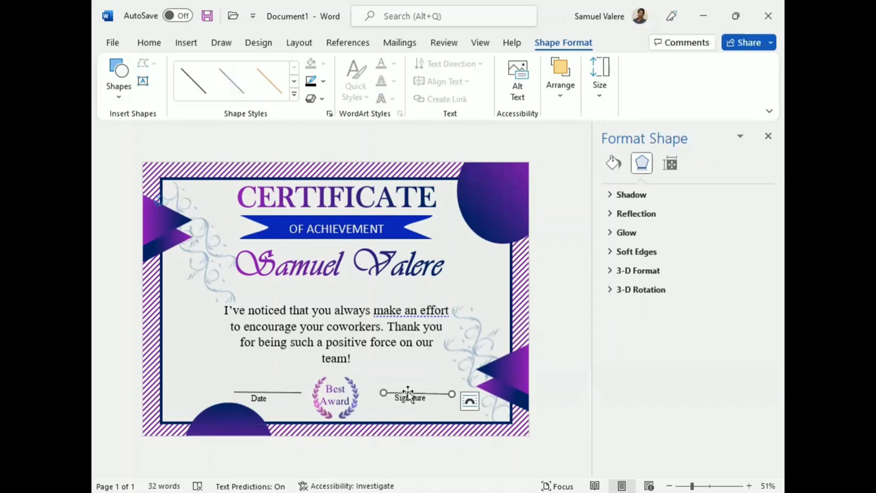
click(266, 395)
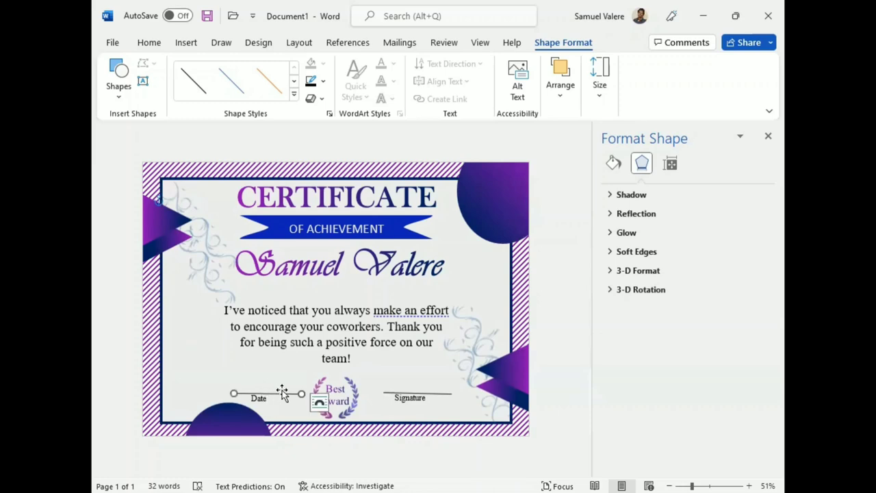
click(355, 400)
drag(355, 399, 351, 397)
click(281, 396)
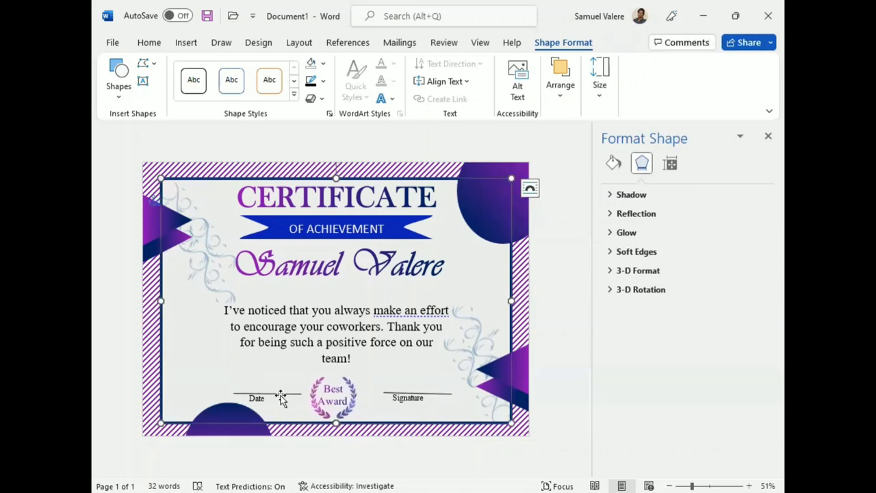
click(278, 396)
click(277, 395)
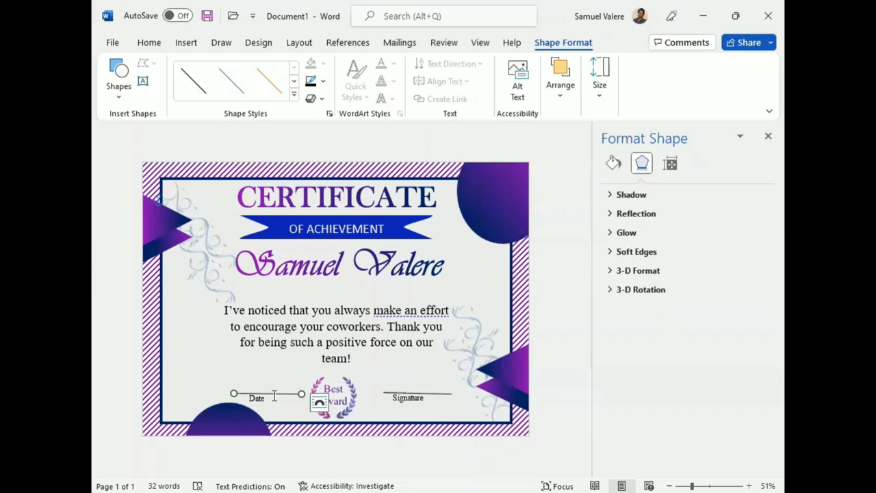
click(261, 396)
click(281, 396)
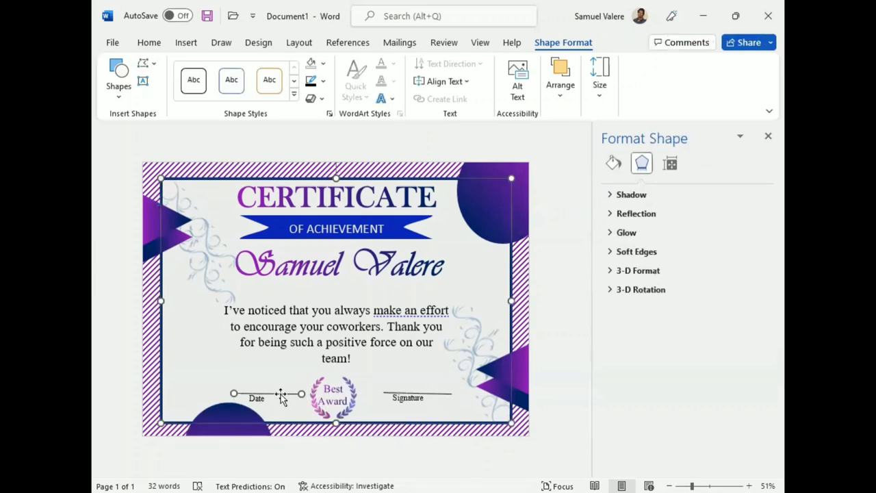
drag(280, 399, 278, 399)
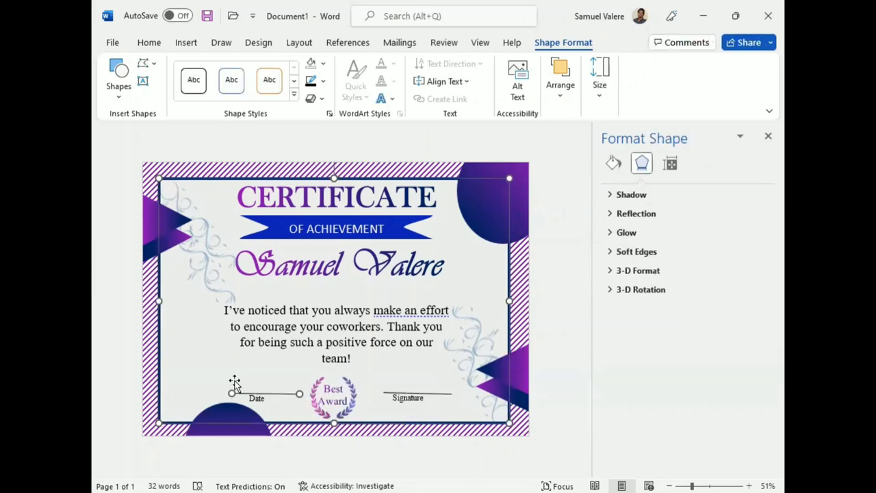
key(Right)
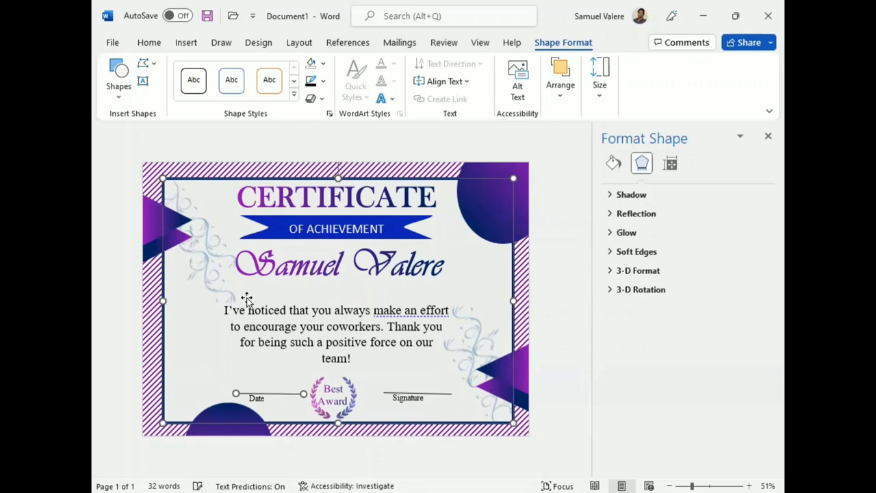
key(Left)
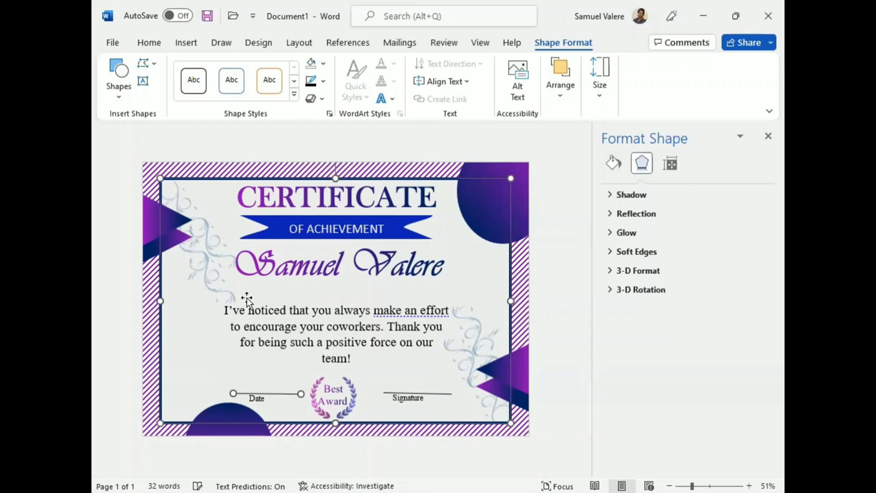
Move the Date line left over its label and the Signature label right under its line.
click(267, 399)
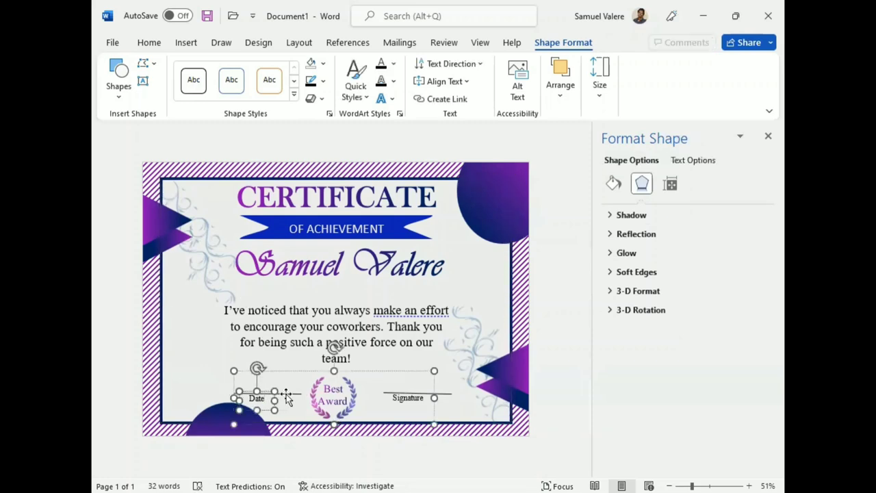
click(284, 397)
key(Left)
key(Left)
key(Left)
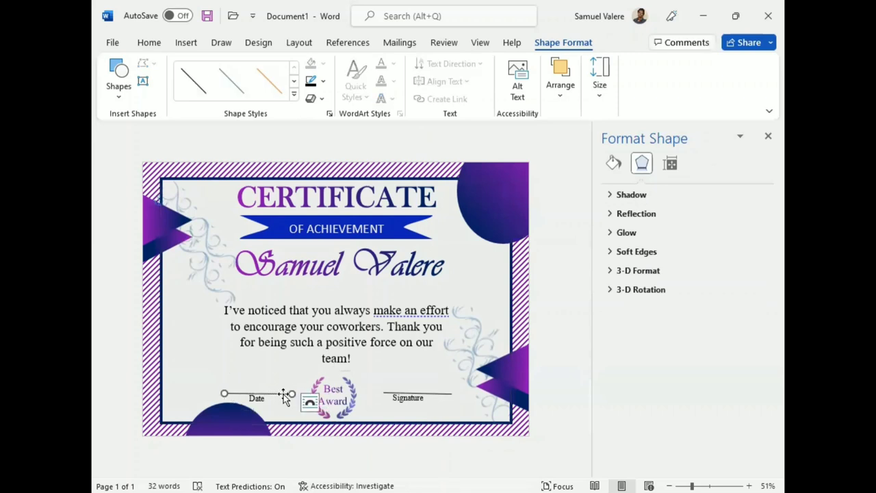
key(Left)
click(258, 402)
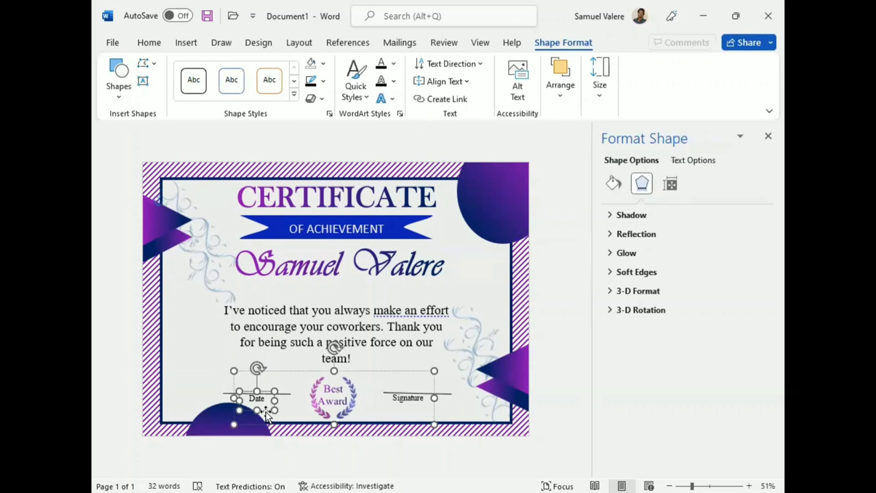
click(409, 402)
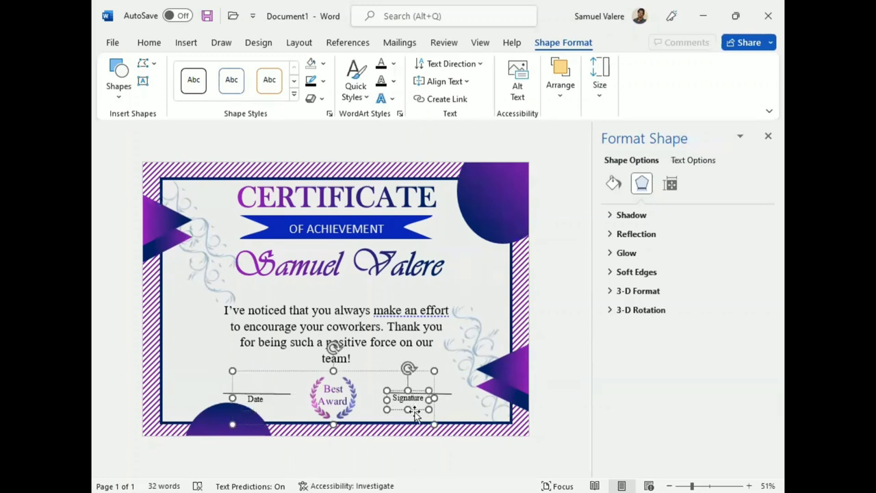
key(Right)
key(Right)
key(Right)
key(Right)
key(Right)
key(Right)
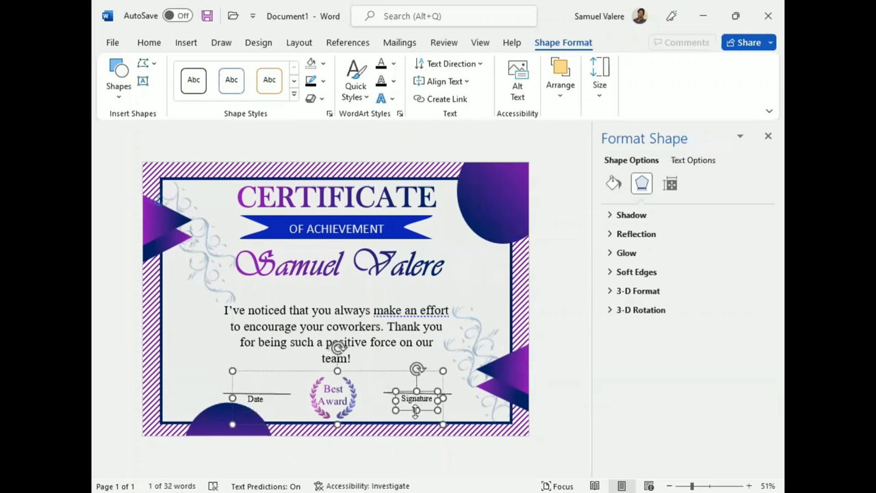
key(Right)
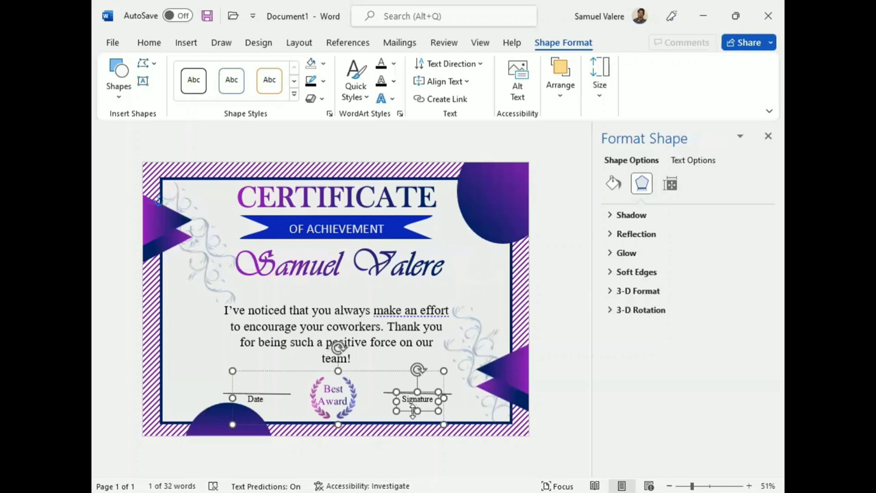
Set the message text to size 26, widen its box and centre it on the page.
triple_click(356, 327)
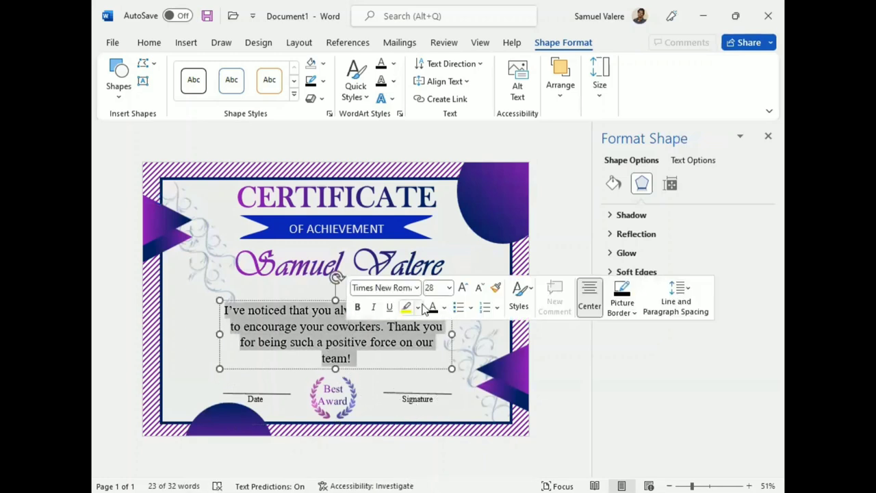
click(479, 287)
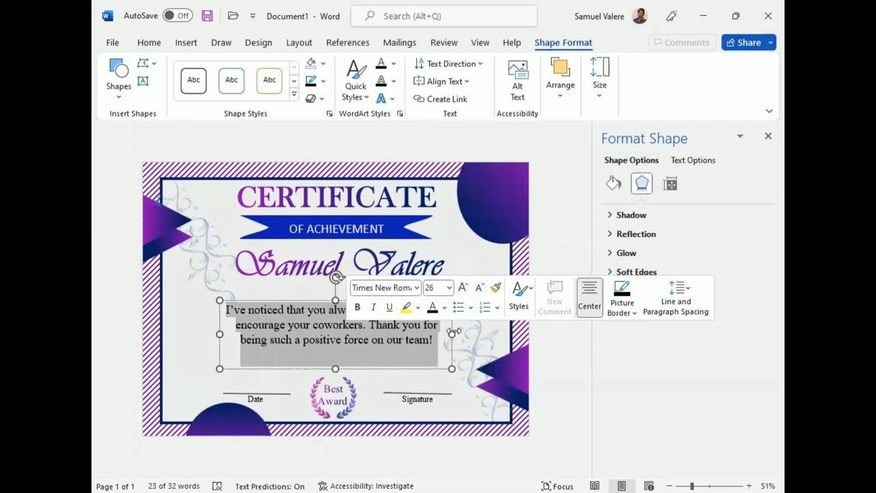
mouse_move(451, 333)
mouse_down()
mouse_move(502, 325)
mouse_move(435, 326)
mouse_up()
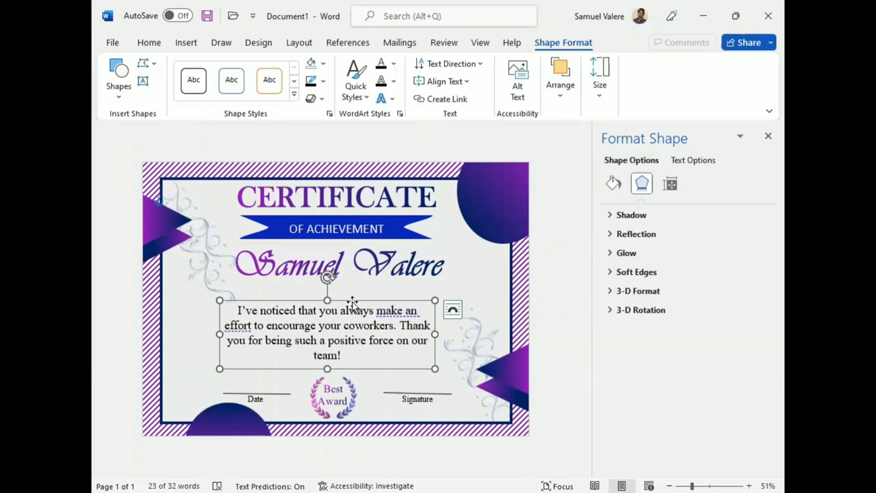
drag(350, 303, 366, 303)
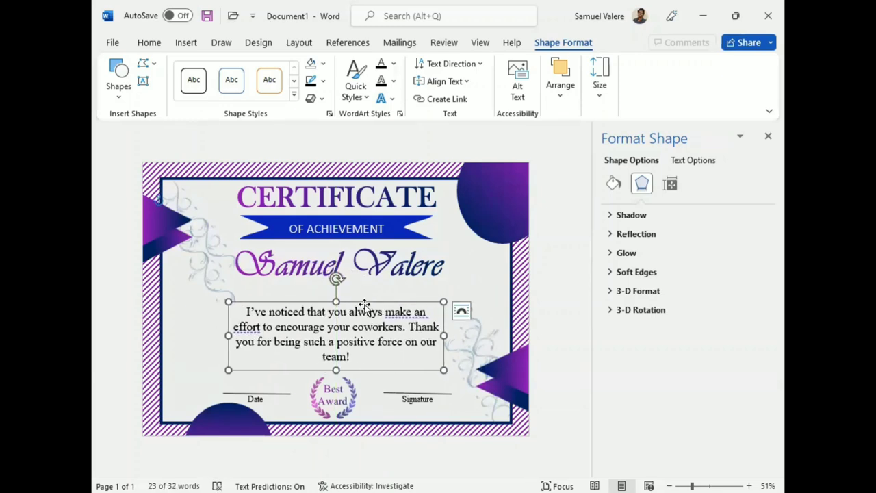
Nudge the CERTIFICATE title and the OF ACHIEVEMENT ribbon upward.
click(333, 199)
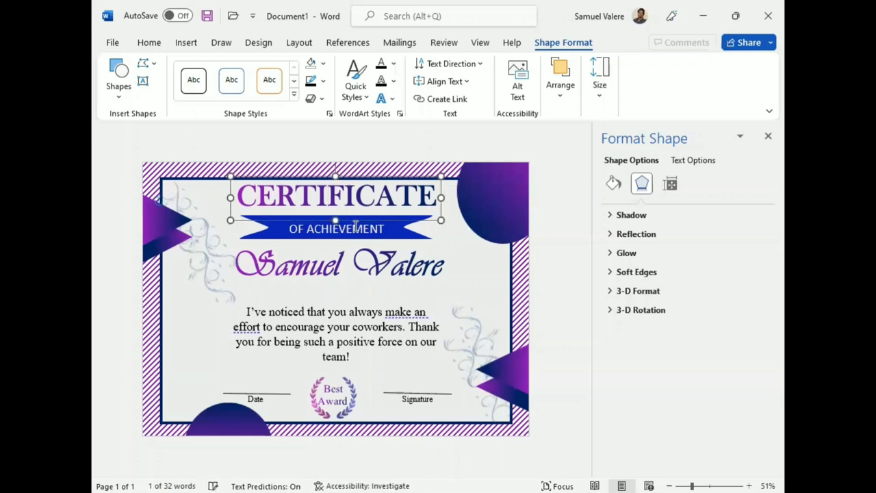
key(Up)
key(Up)
key(Up)
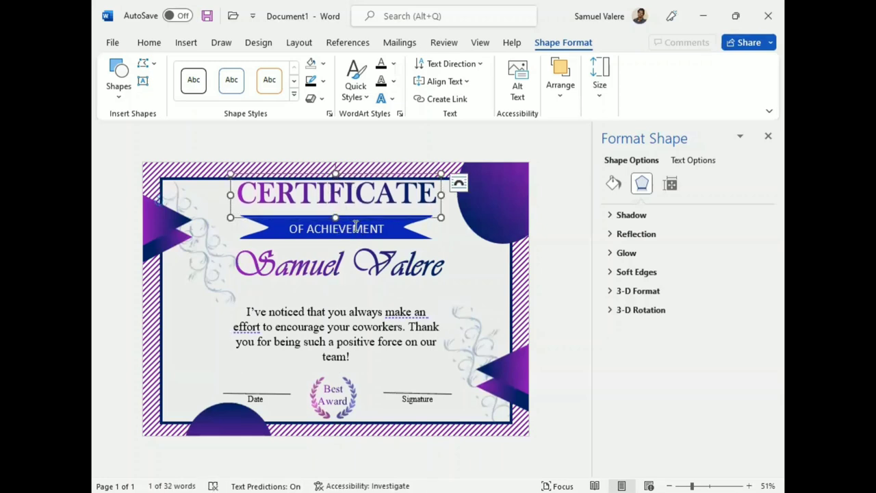
click(397, 240)
click(398, 235)
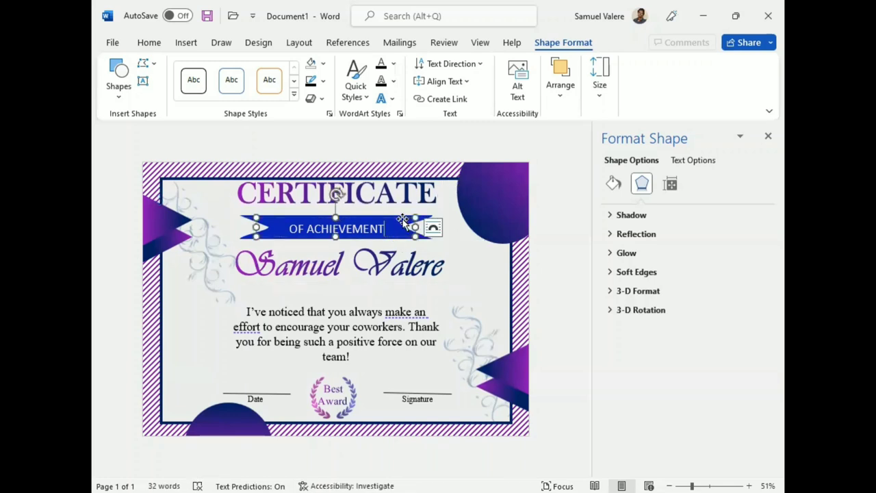
click(421, 220)
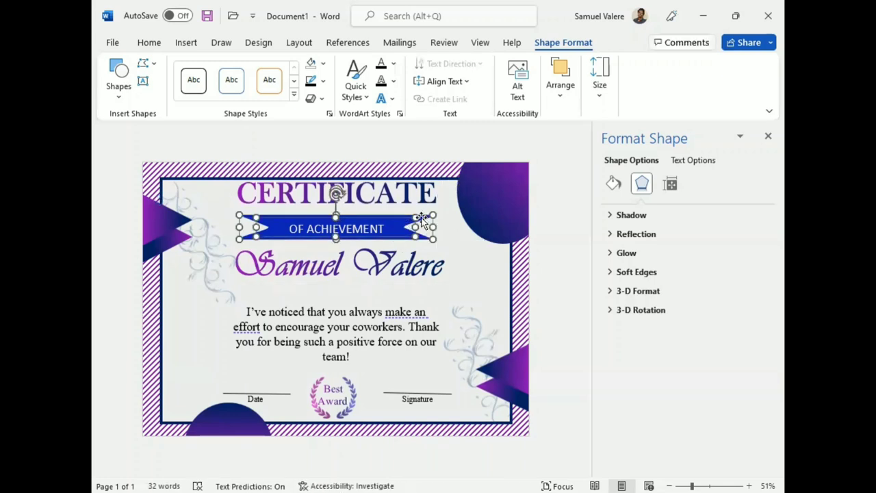
key(Up)
key(Up)
key(Up)
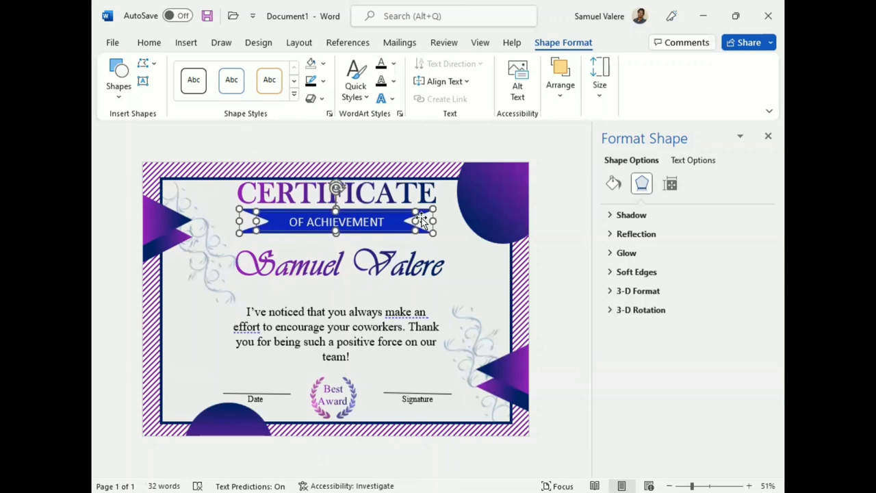
key(Up)
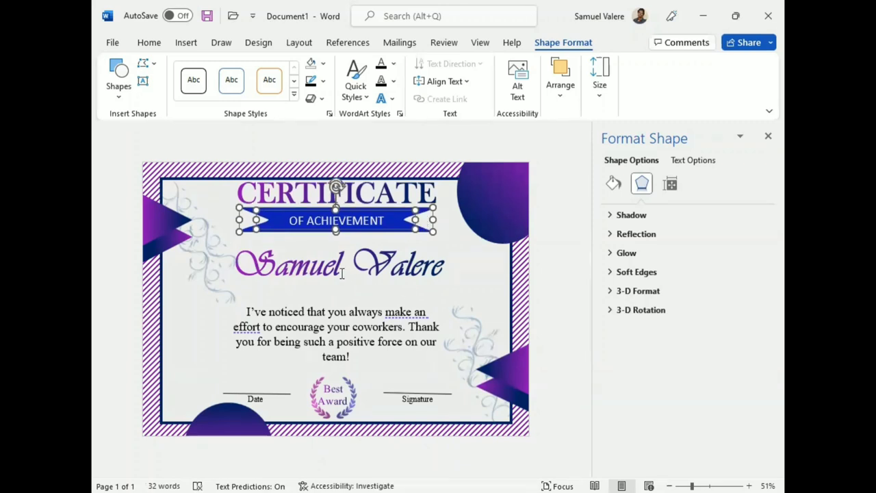
Move the name text box down three nudges.
click(354, 282)
key(Down)
key(Down)
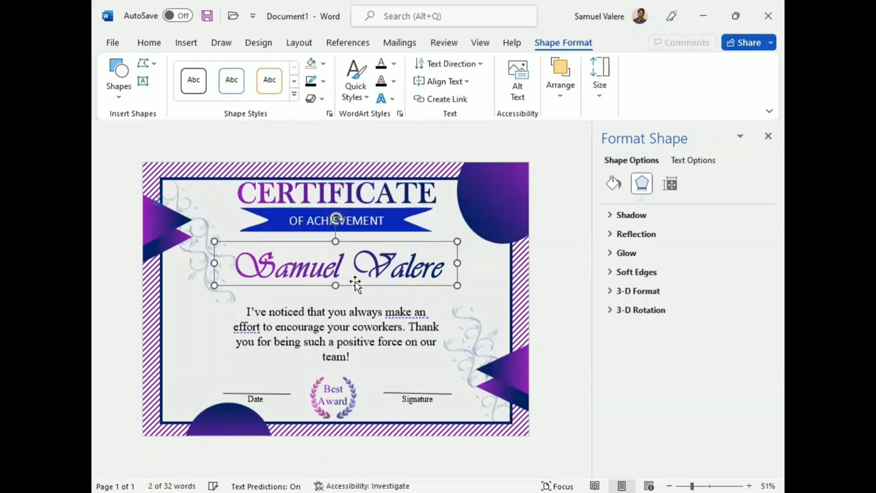
key(Down)
key(Down)
key(Down)
key(Down)
key(Down)
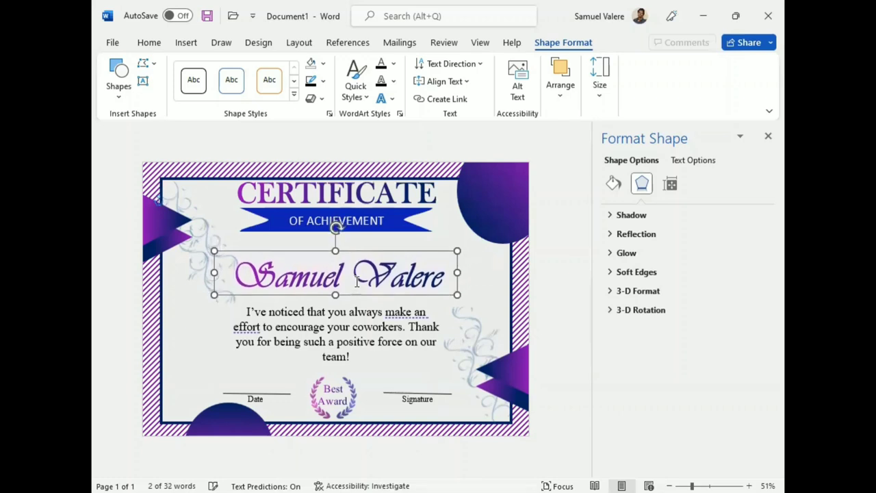
key(Down)
key(Down)
key(Down)
key(Down)
key(Down)
key(Down)
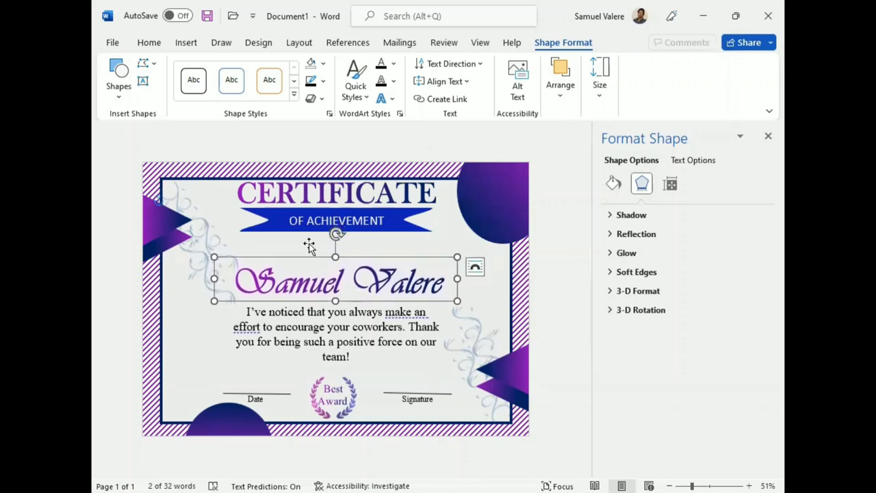
click(312, 229)
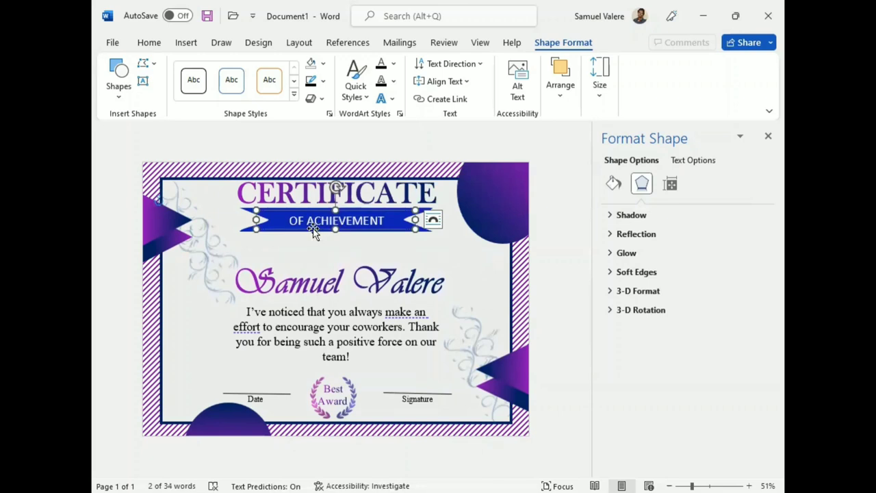
Copy the OF ACHIEVEMENT text box below the ribbon and replace its text with 'Proudly Presented To'.
drag(312, 229, 308, 260)
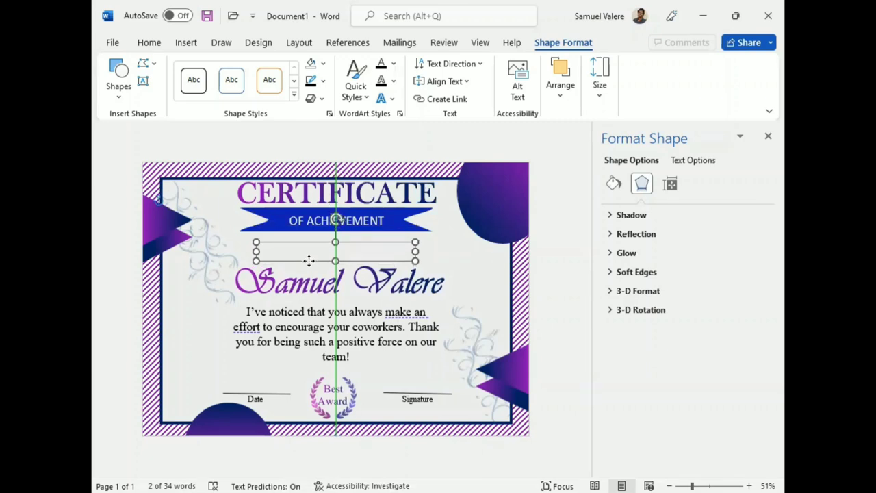
triple_click(319, 254)
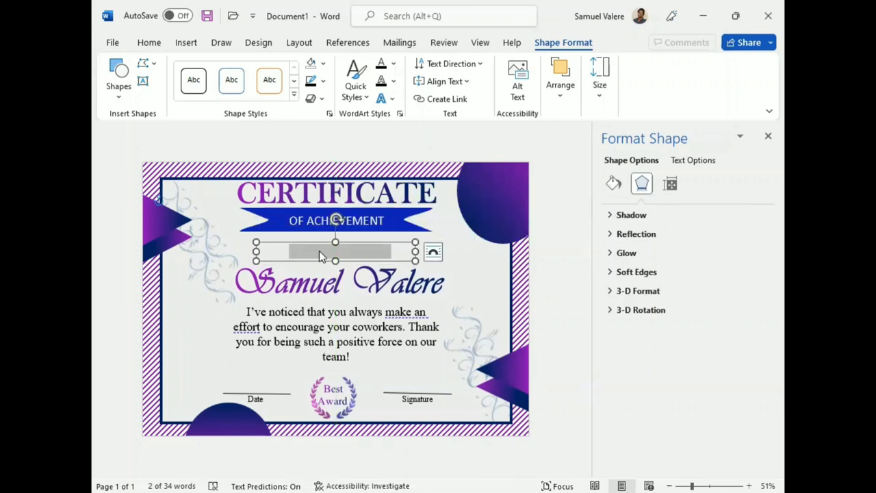
key(BackSpace)
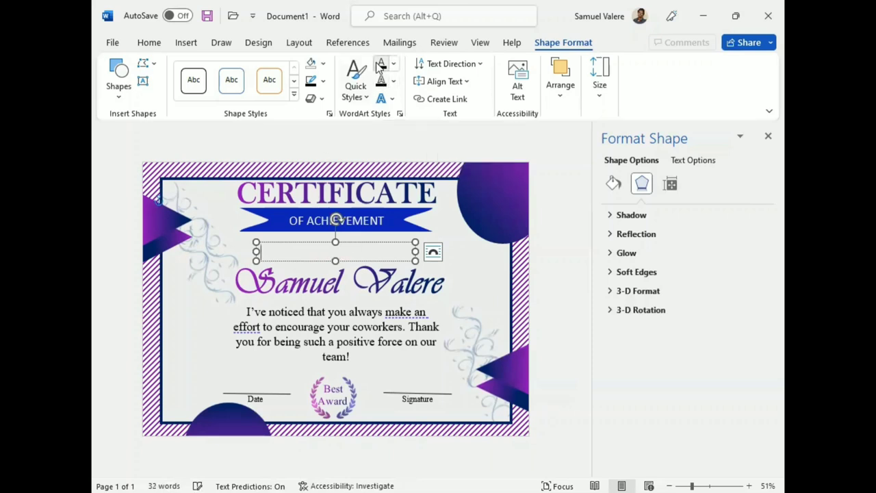
text(Prou)
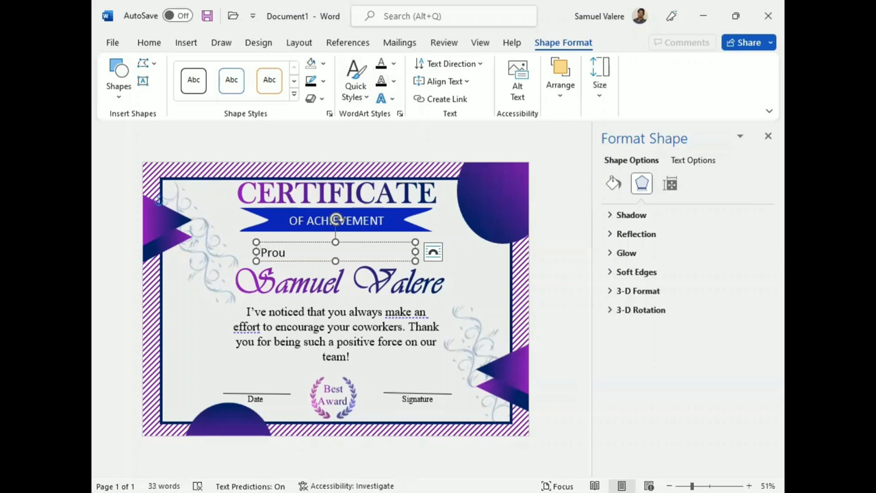
text(dly Presented)
text( To)
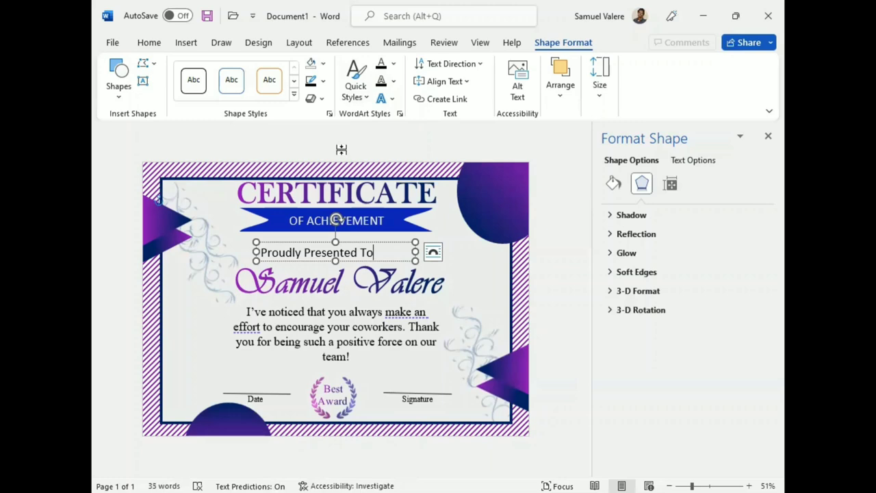
Make 'Proudly Presented To' bold and centred, and narrow its box to fit.
triple_click(321, 252)
click(148, 42)
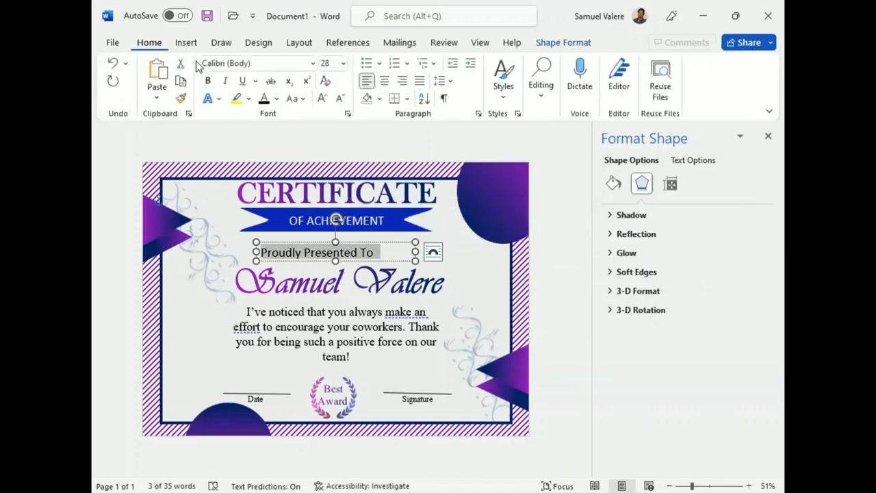
click(384, 81)
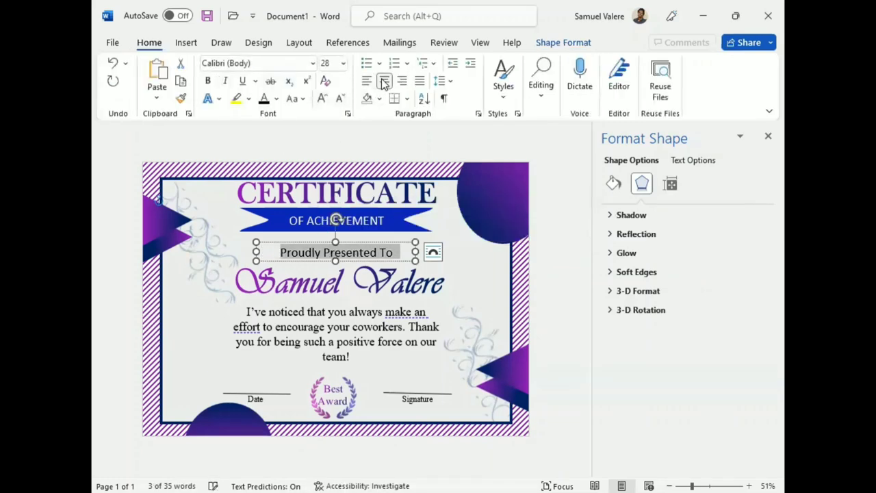
click(209, 82)
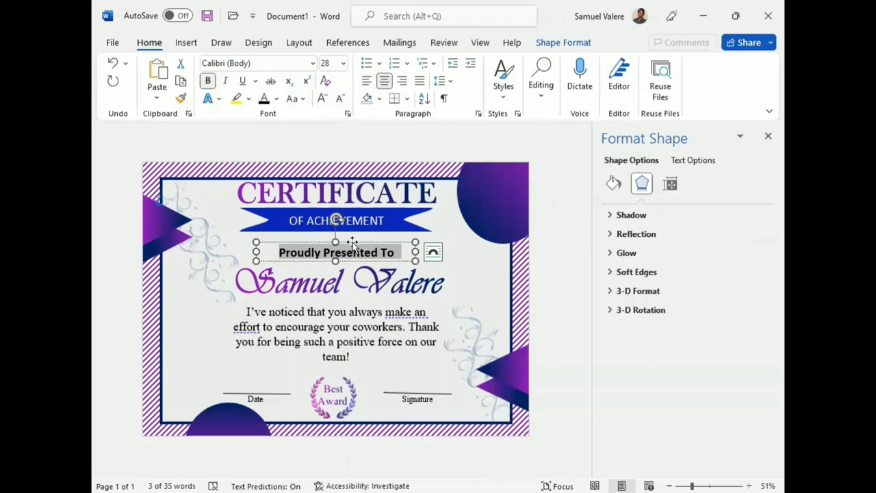
drag(416, 251, 386, 252)
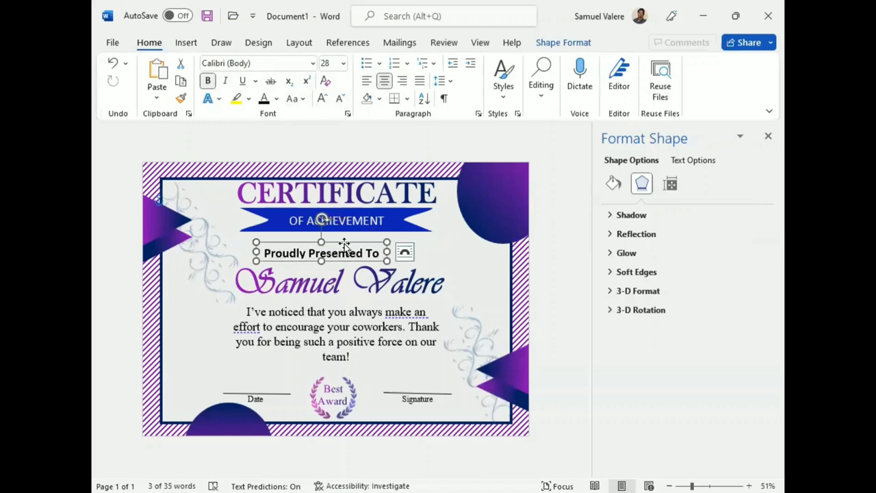